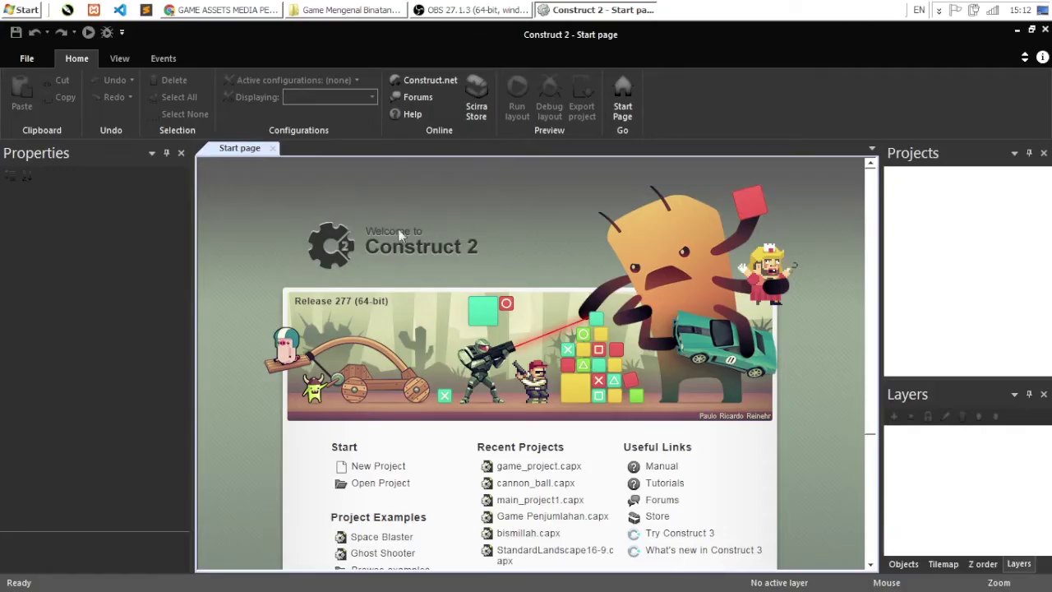
Step: Switch to the Game Mengenal Binatang project folder in Windows Explorer, refresh it and check the contents of the Background folder
{"action": "left_click", "coordinate": [229, 13]}
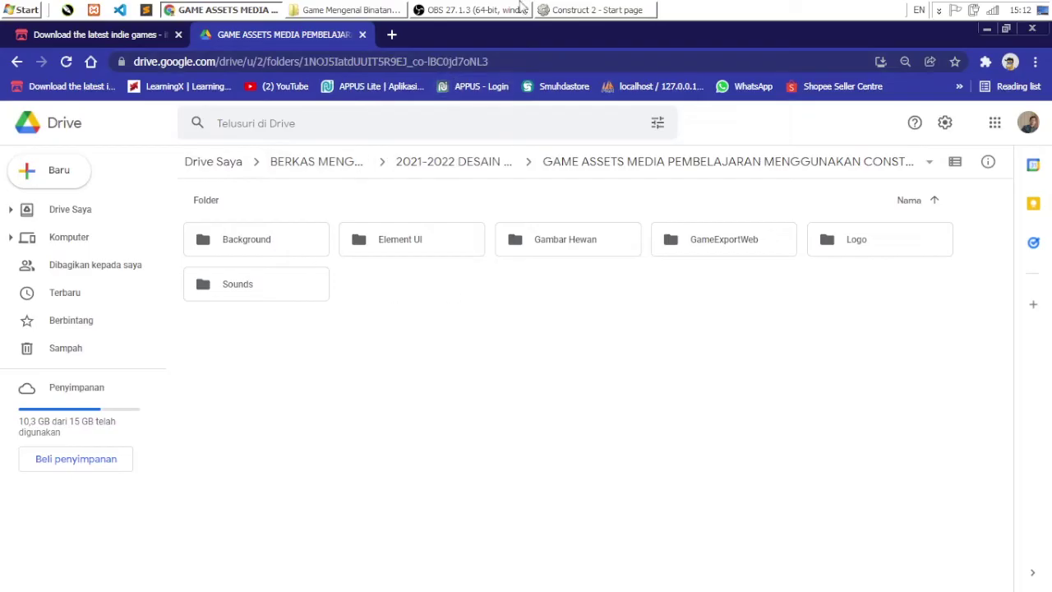
{"action": "left_click", "coordinate": [374, 11]}
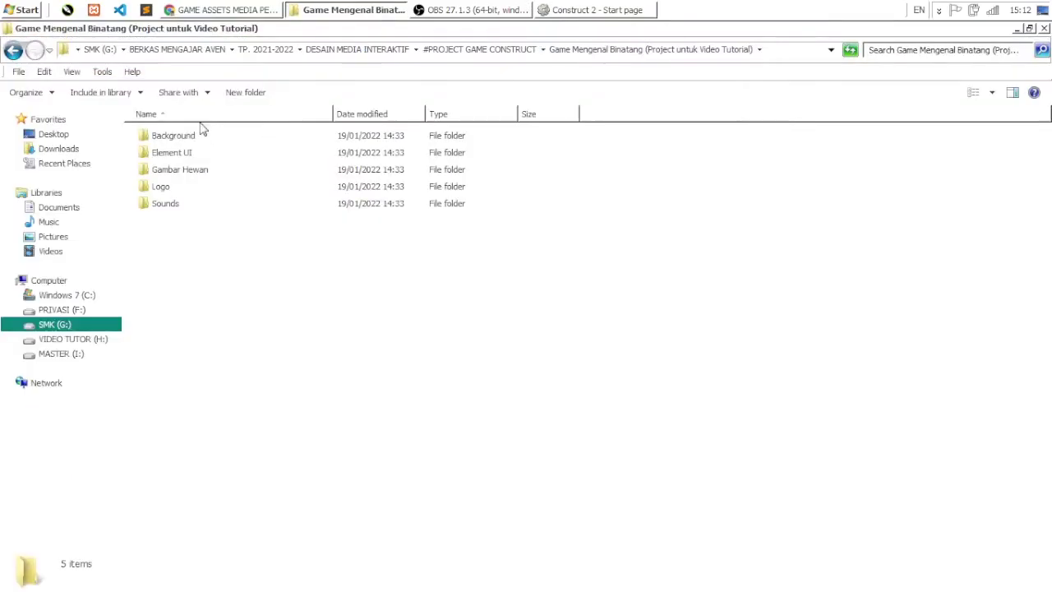
{"action": "right_click", "coordinate": [264, 257]}
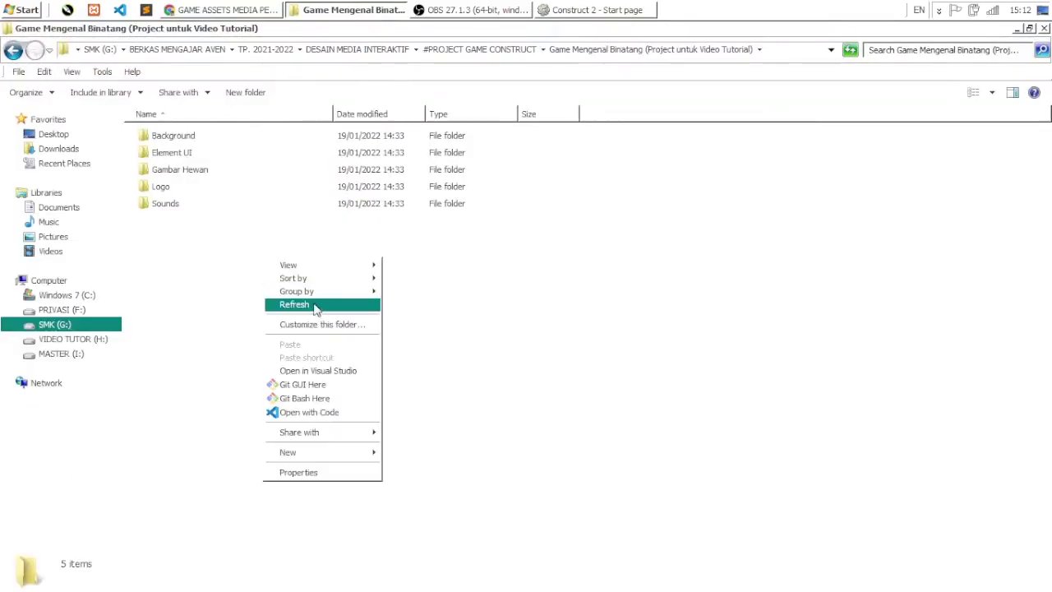
{"action": "left_click", "coordinate": [314, 306]}
{"action": "left_click_drag", "start_coordinate": [166, 249], "coordinate": [226, 141]}
{"action": "left_click", "coordinate": [211, 251]}
{"action": "double_click", "coordinate": [204, 138]}
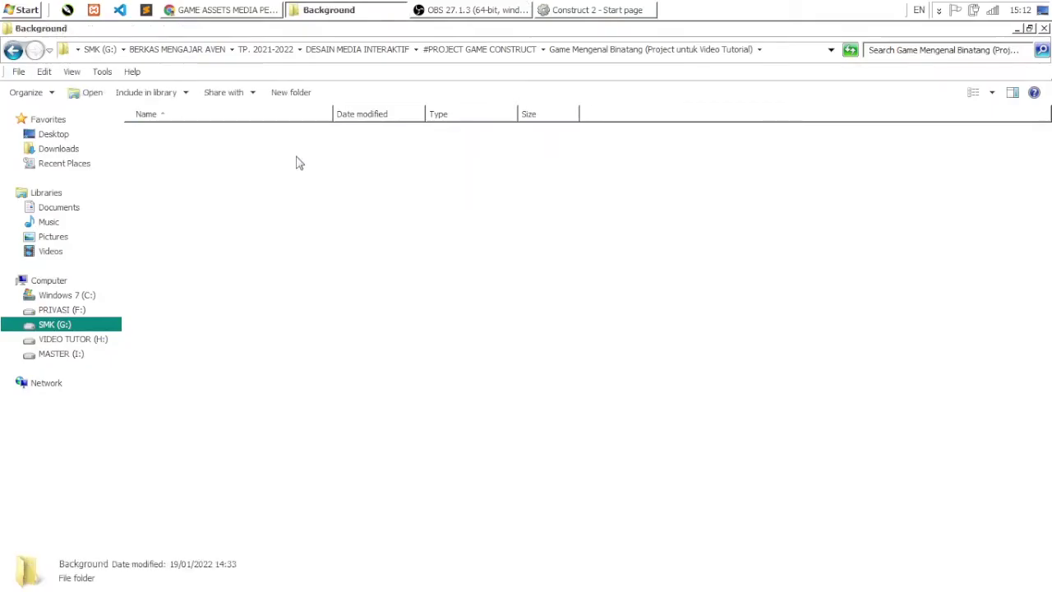
{"action": "left_click", "coordinate": [13, 51]}
Step: Look through the image assets in the Element UI, Gambar Hewan and Logo folders, returning to the project folder
{"action": "double_click", "coordinate": [169, 155]}
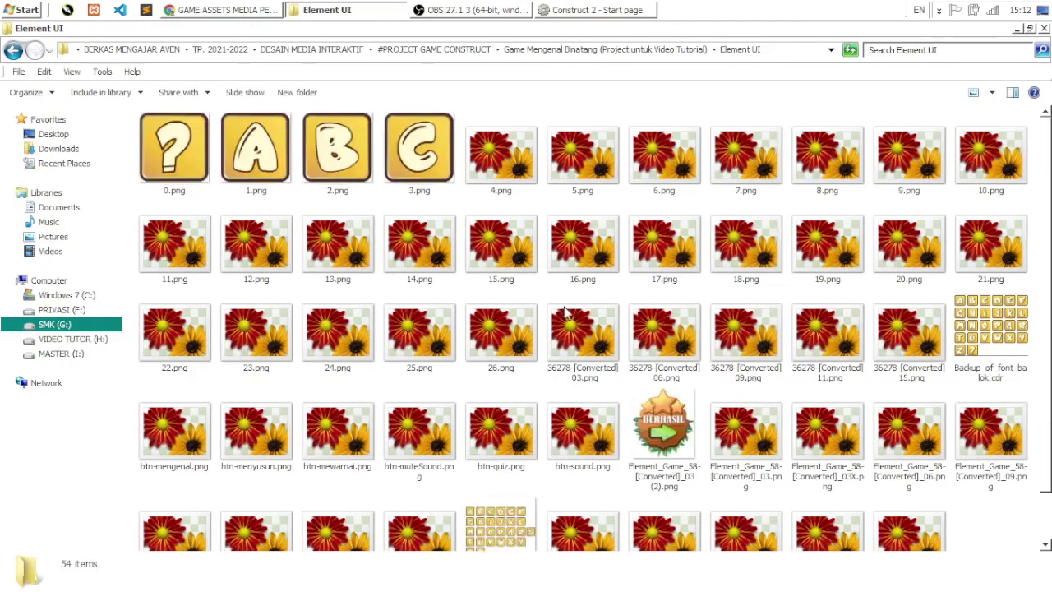
{"action": "left_click", "coordinate": [567, 316]}
{"action": "scroll", "coordinate": [580, 321], "scroll_direction": "down", "scroll_amount": 1}
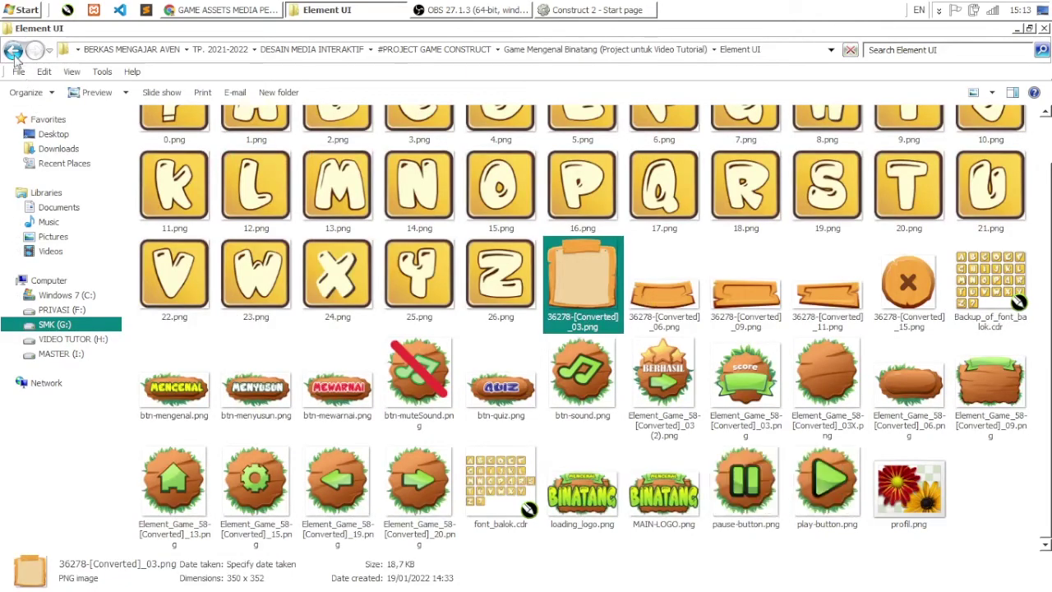
{"action": "left_click", "coordinate": [12, 51]}
{"action": "left_click", "coordinate": [202, 174]}
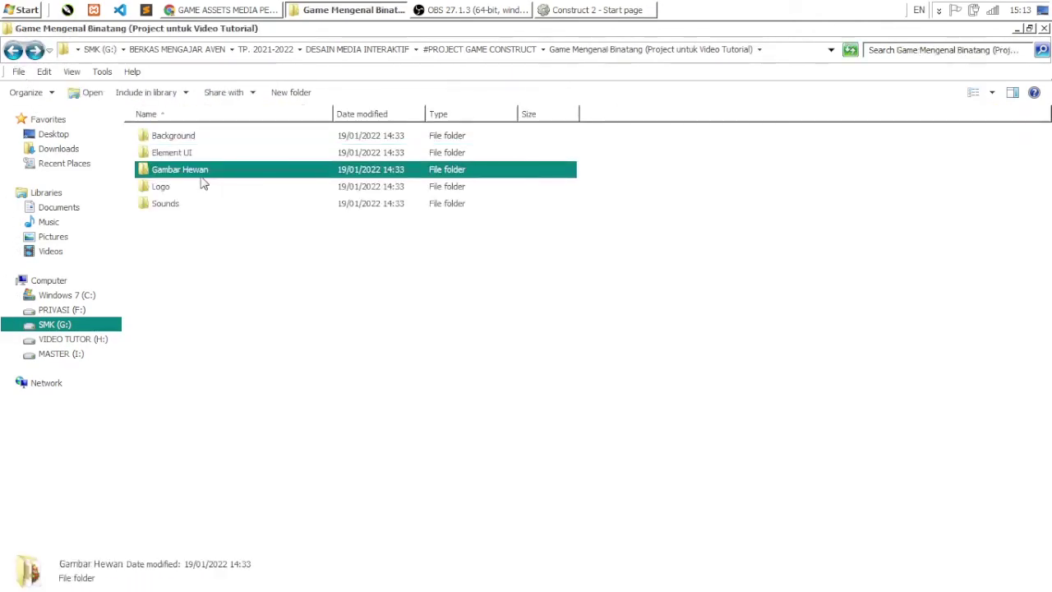
{"action": "double_click", "coordinate": [202, 175]}
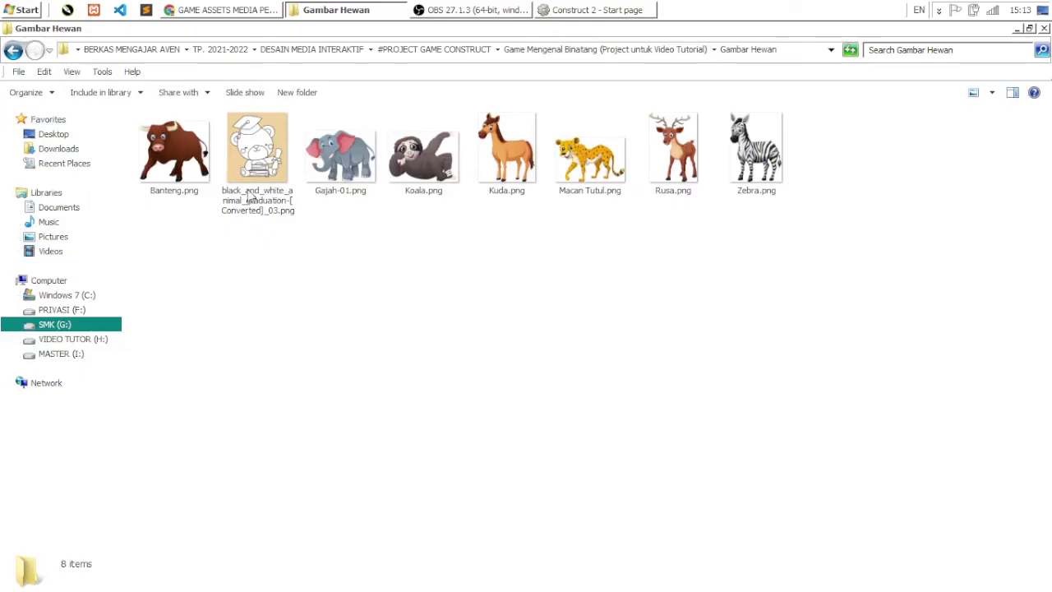
{"action": "left_click", "coordinate": [12, 50]}
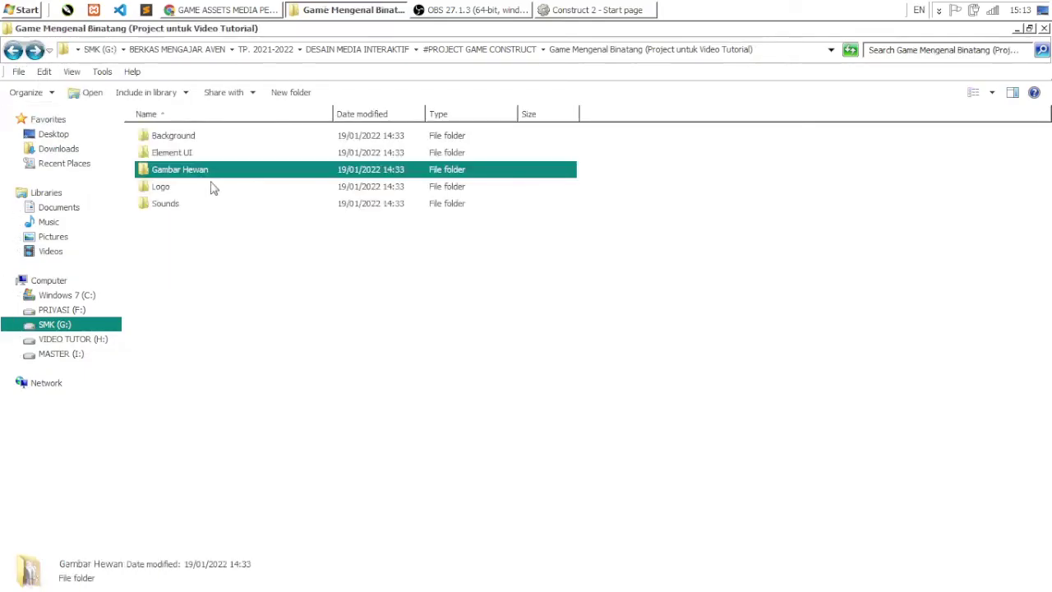
{"action": "double_click", "coordinate": [211, 191]}
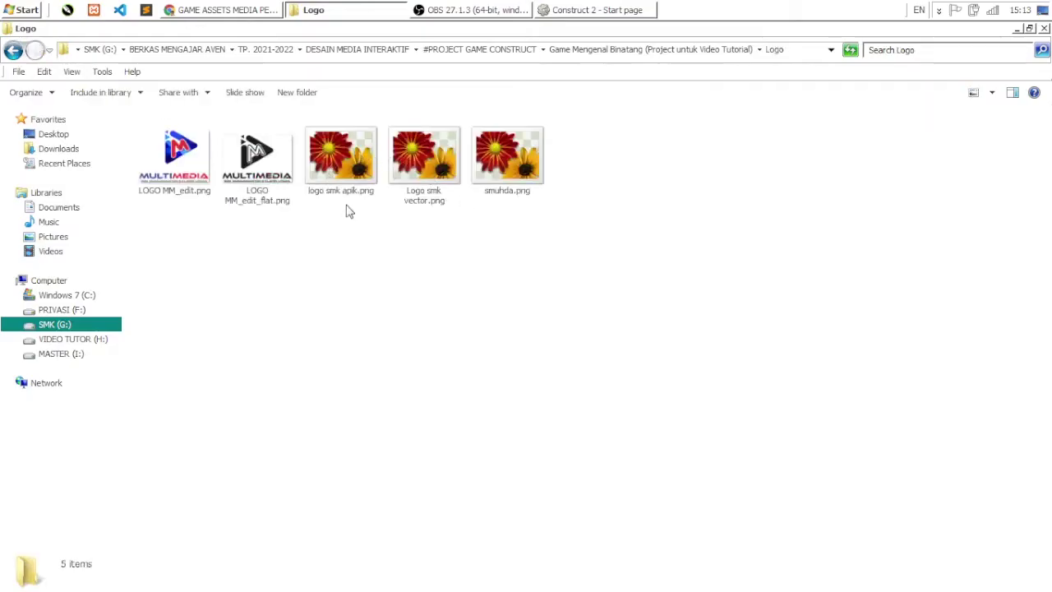
{"action": "left_click", "coordinate": [13, 50]}
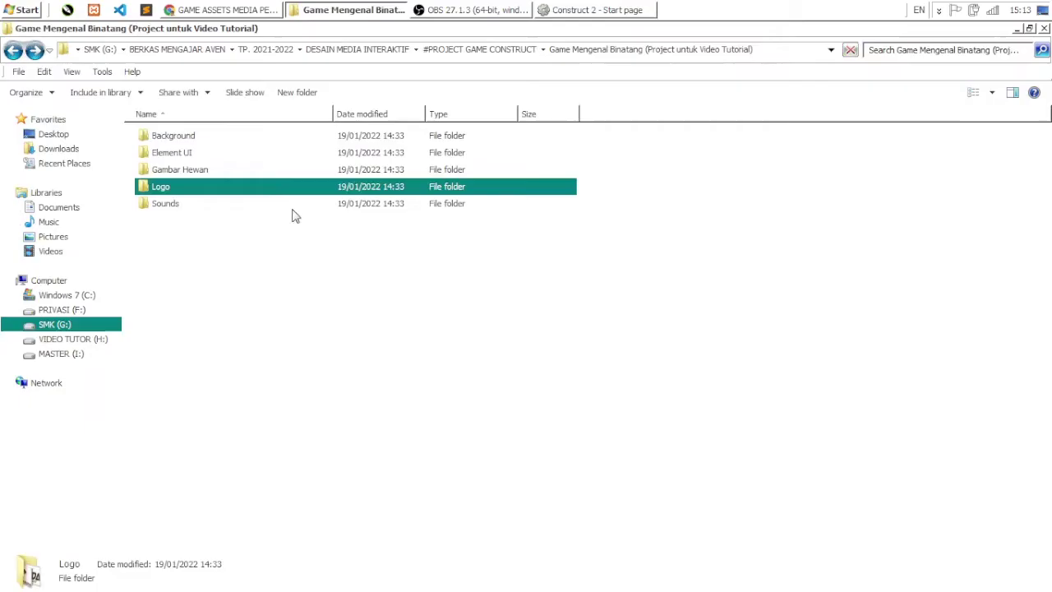
Step: Check the audio files in the Sounds folder and its dubbing subfolder, returning to the project folder
{"action": "left_click", "coordinate": [190, 207]}
{"action": "double_click", "coordinate": [189, 209]}
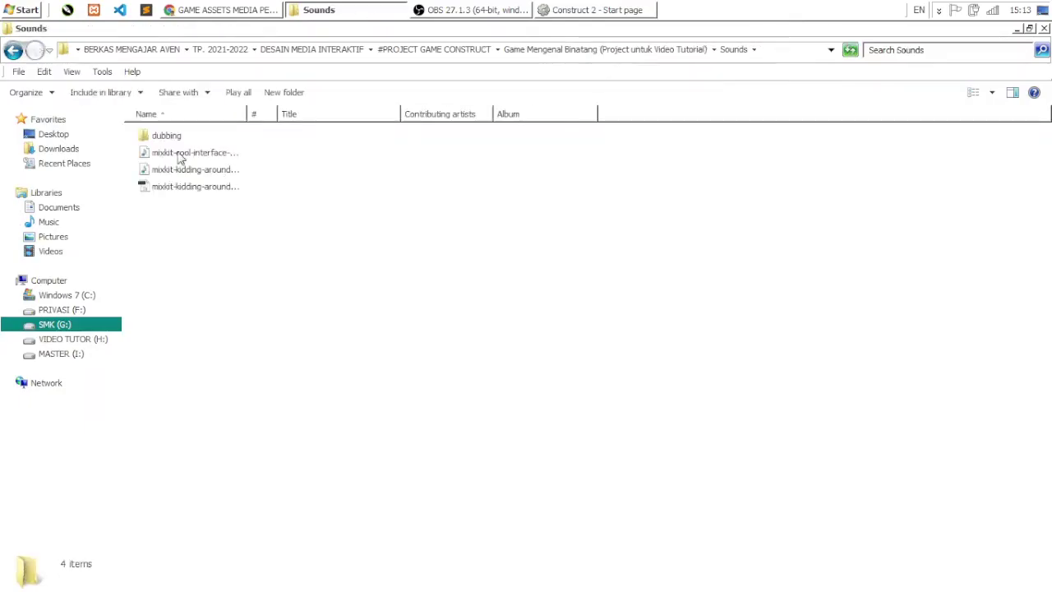
{"action": "double_click", "coordinate": [168, 137]}
{"action": "key", "text": "BackSpace"}
{"action": "key", "text": "BackSpace"}
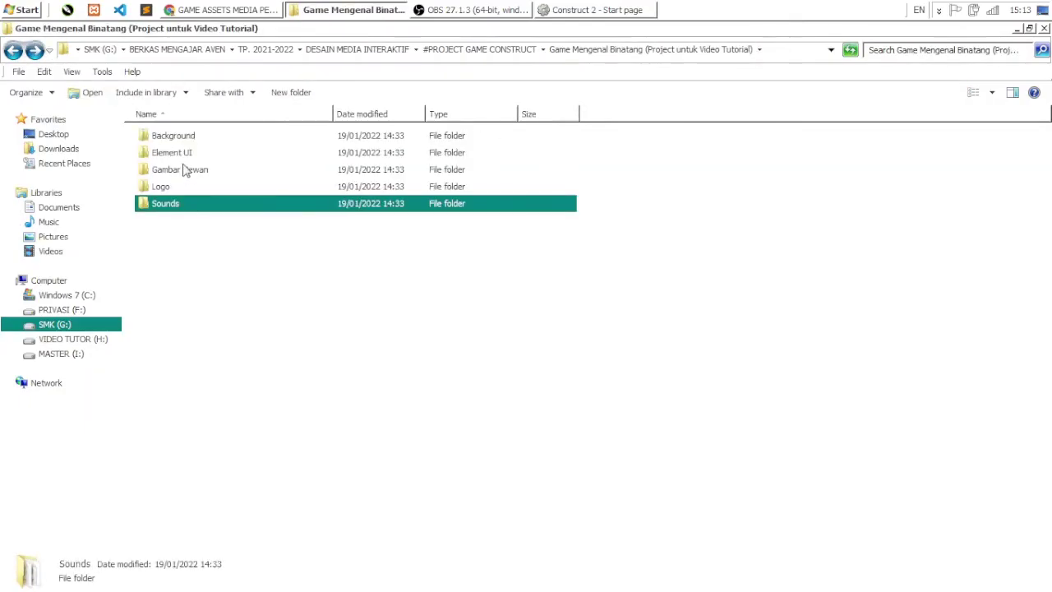
Step: Review all the button and letter images in the Element UI folder again and return to the project folder
{"action": "double_click", "coordinate": [172, 155]}
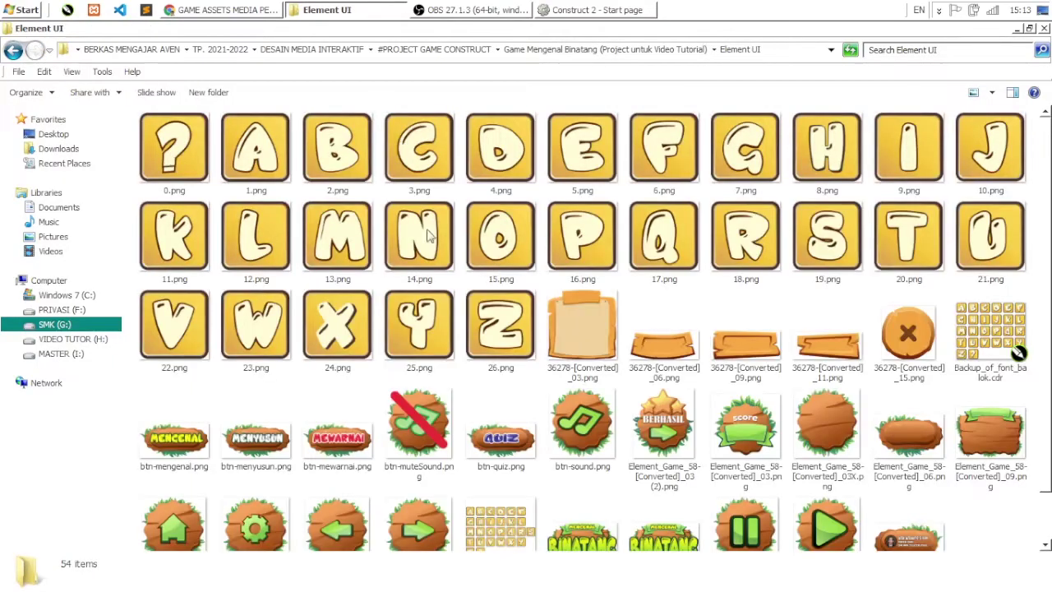
{"action": "scroll", "coordinate": [541, 379], "scroll_direction": "down", "scroll_amount": 2}
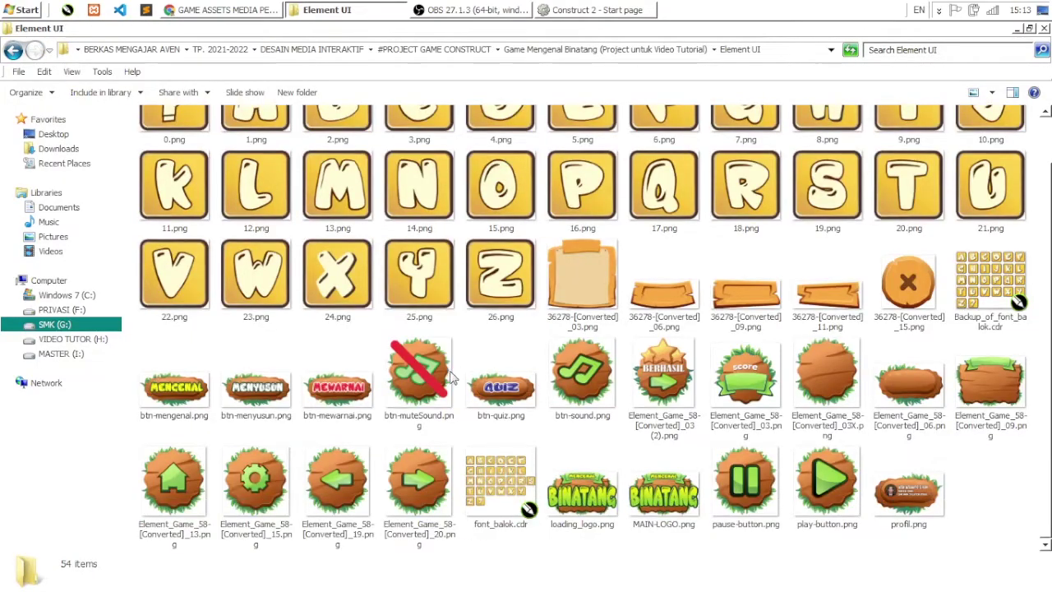
{"action": "left_click", "coordinate": [13, 50]}
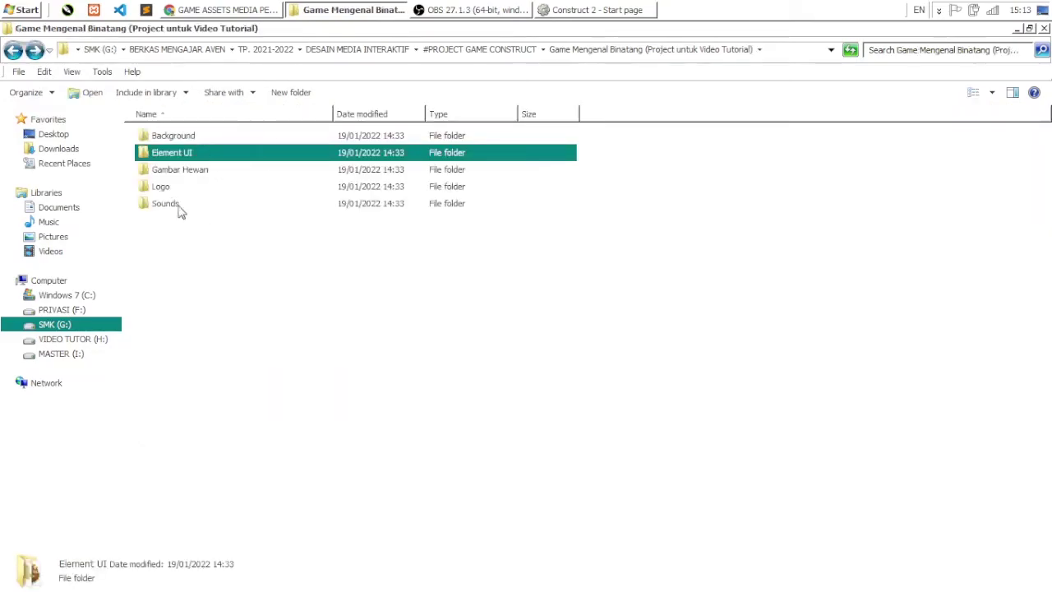
{"action": "key", "text": "Up"}
{"action": "left_click", "coordinate": [389, 263]}
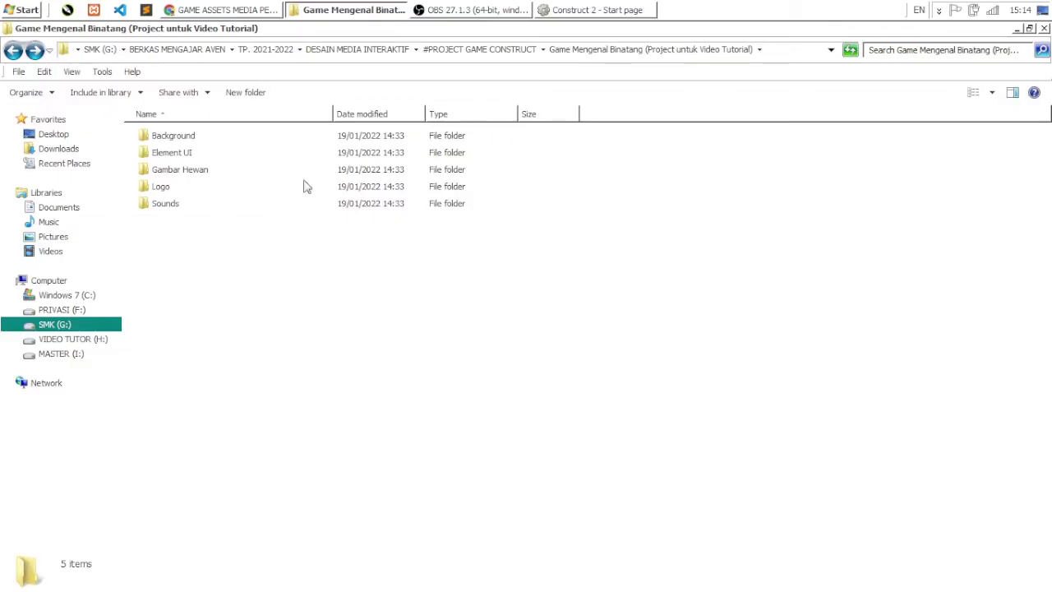
Step: Switch to Construct 2 and create a new project from the New empty project template
{"action": "left_click", "coordinate": [592, 10]}
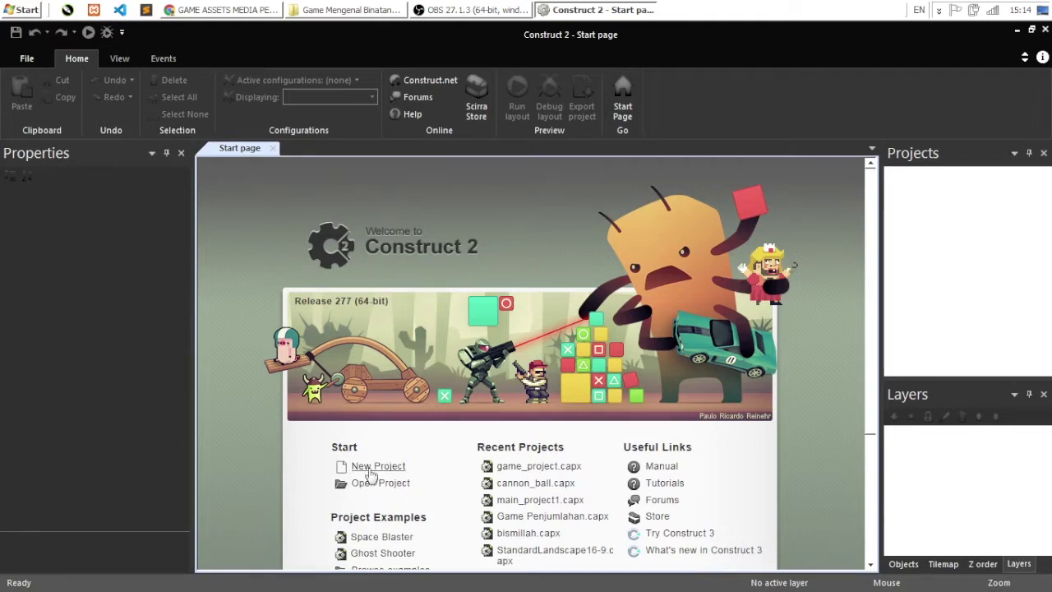
{"action": "left_click", "coordinate": [373, 469]}
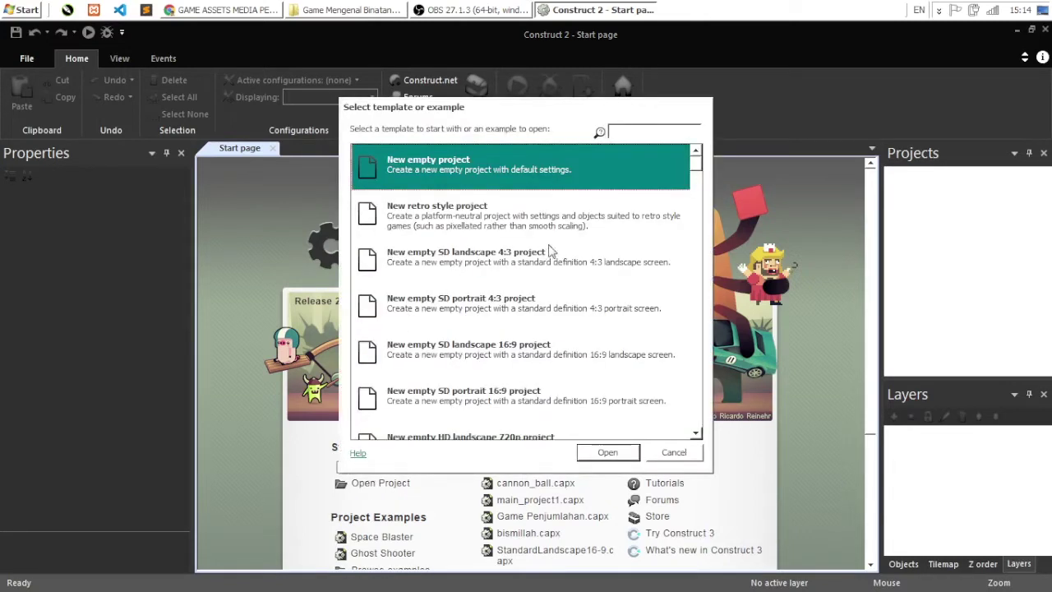
{"action": "mouse_move", "coordinate": [696, 171]}
{"action": "left_mouse_down"}
{"action": "mouse_move", "coordinate": [696, 267]}
{"action": "mouse_move", "coordinate": [699, 163]}
{"action": "left_mouse_up"}
{"action": "left_click", "coordinate": [604, 456]}
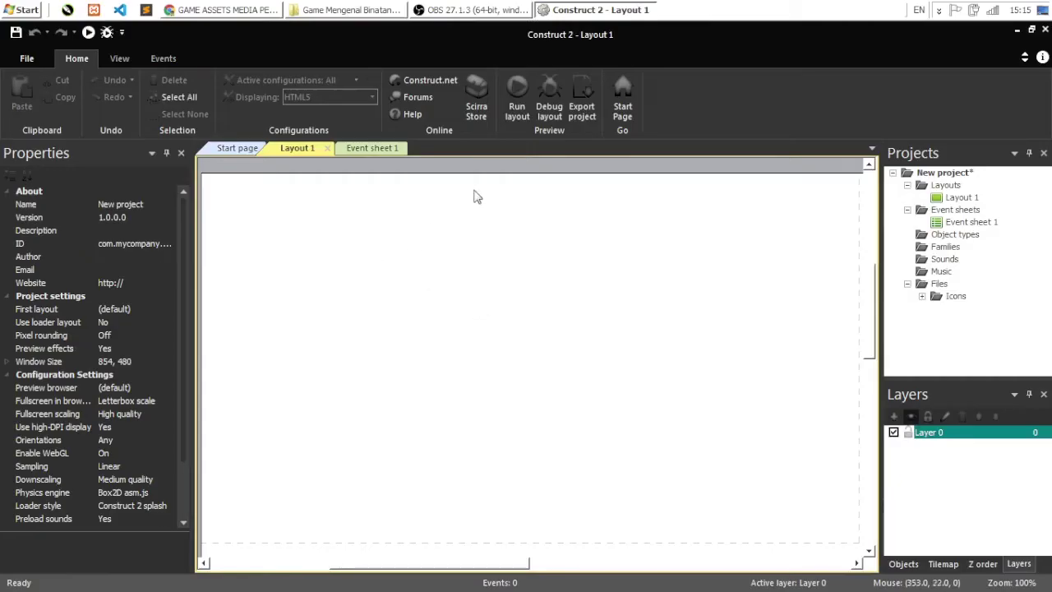
Step: Show the ribbon's View options, and collapse and restore the ribbon
{"action": "left_click", "coordinate": [132, 60]}
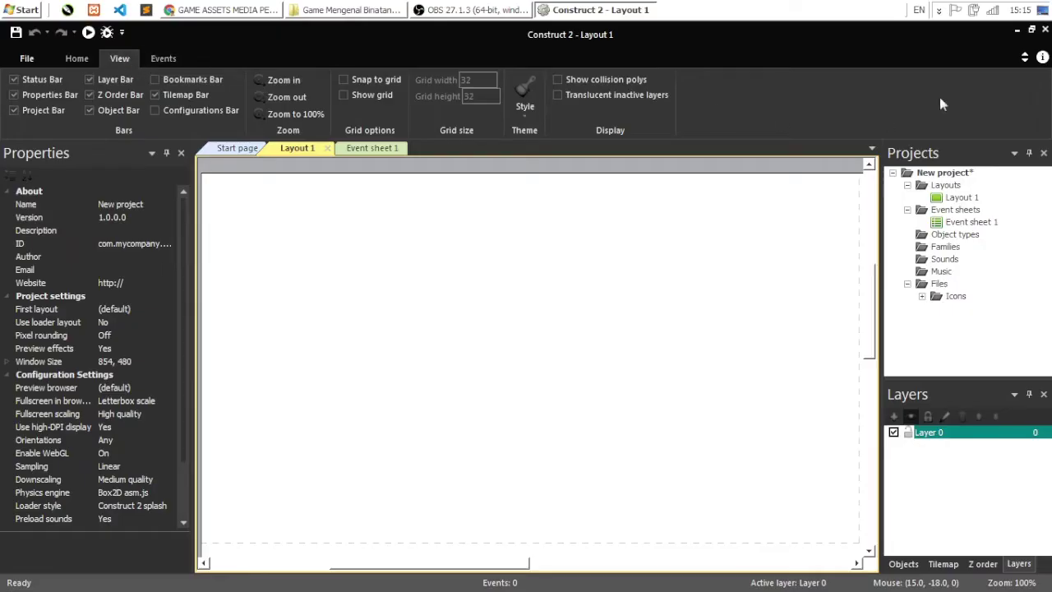
{"action": "left_click", "coordinate": [1024, 57]}
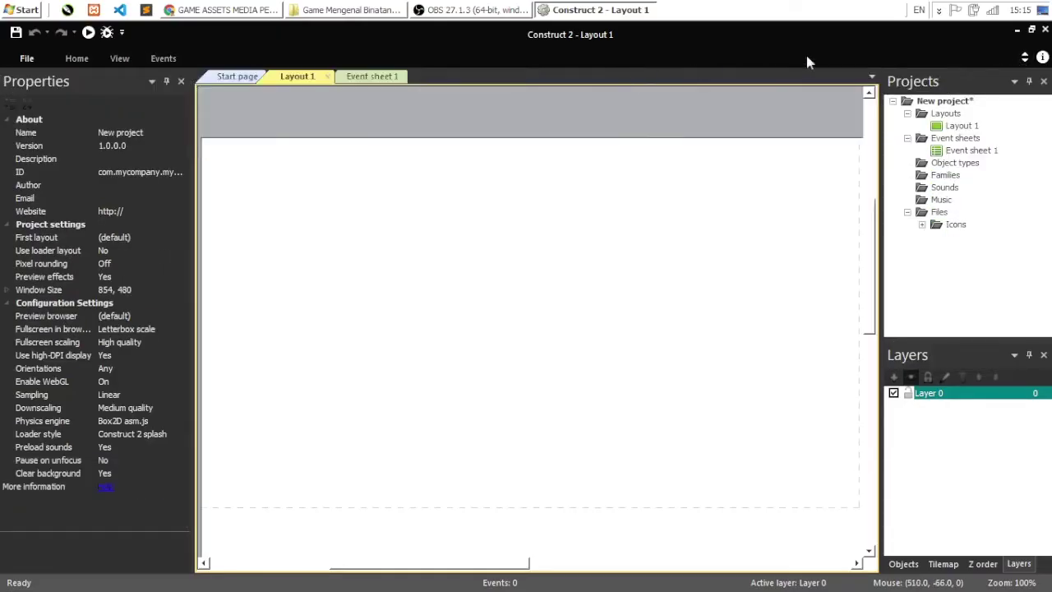
{"action": "left_click", "coordinate": [1024, 58]}
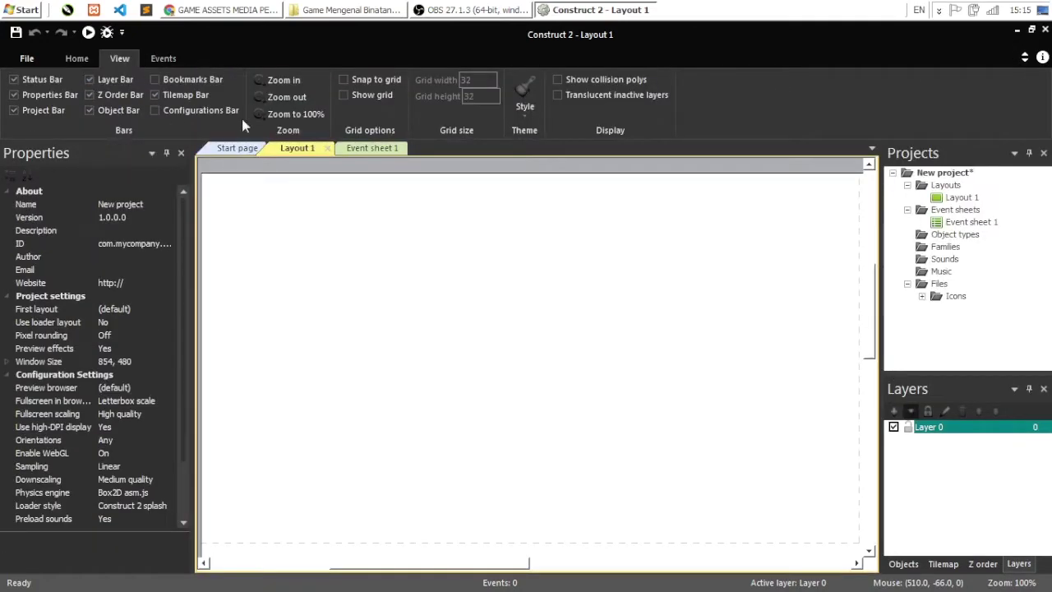
Step: Zoom out and pan Layout 1 until the whole layout area fits in the editor at 45% zoom
{"action": "left_click", "coordinate": [286, 99]}
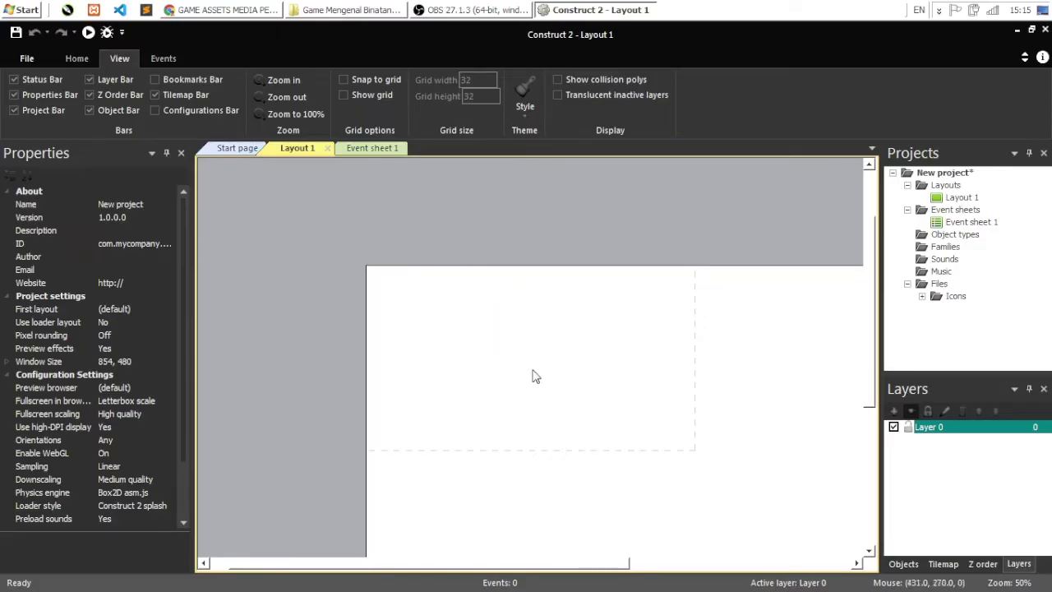
{"action": "scroll", "coordinate": [533, 376], "scroll_direction": "down", "scroll_amount": 4}
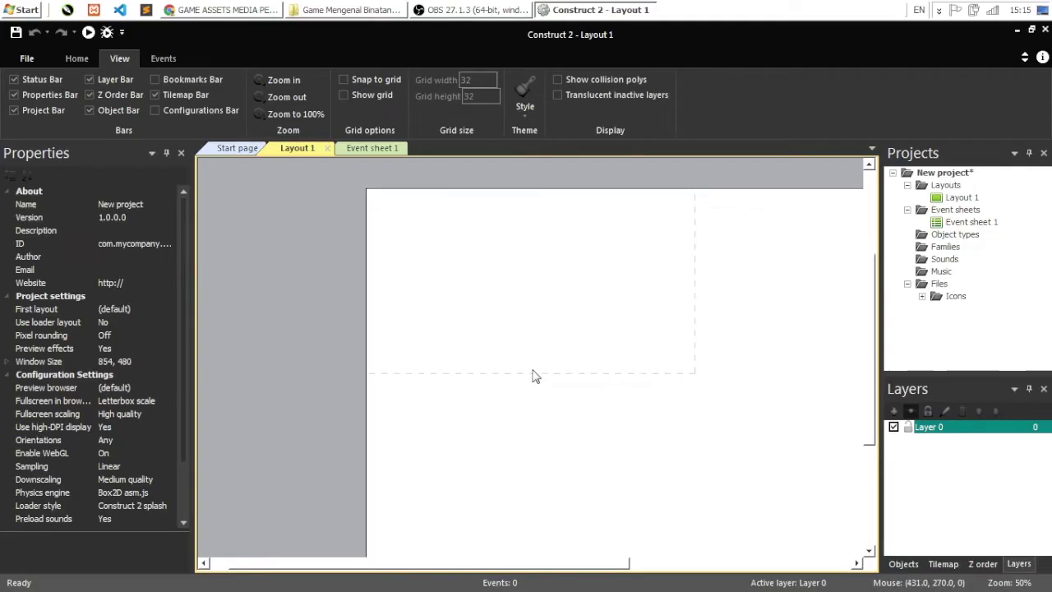
{"action": "scroll", "coordinate": [487, 345], "scroll_direction": "down", "scroll_amount": 4, "text": "ctrl"}
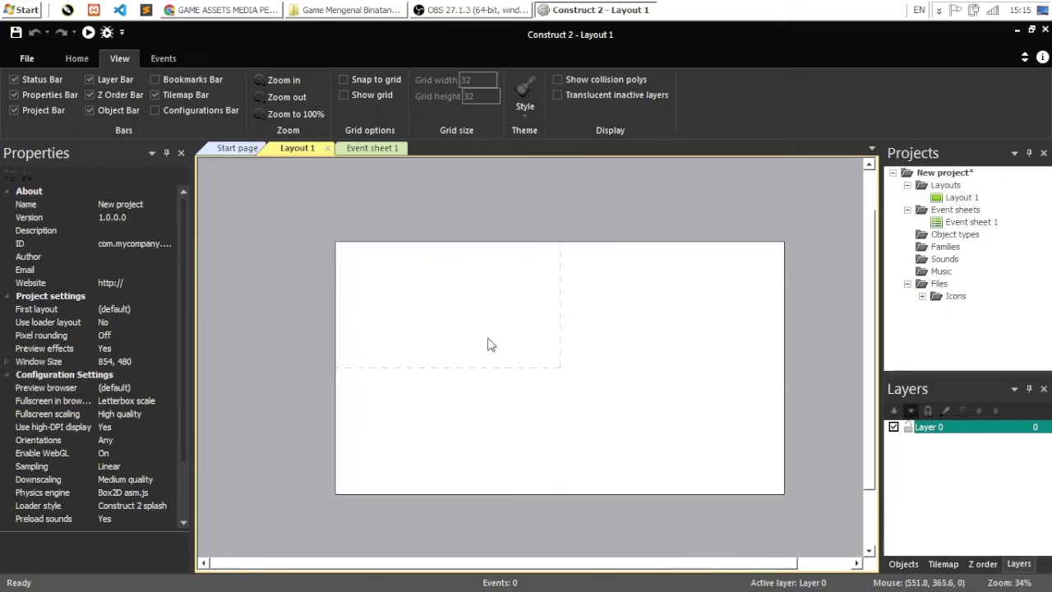
{"action": "scroll", "coordinate": [487, 345], "scroll_direction": "up", "scroll_amount": 3, "text": "ctrl"}
{"action": "scroll", "coordinate": [487, 345], "scroll_direction": "down", "scroll_amount": 2, "text": "ctrl"}
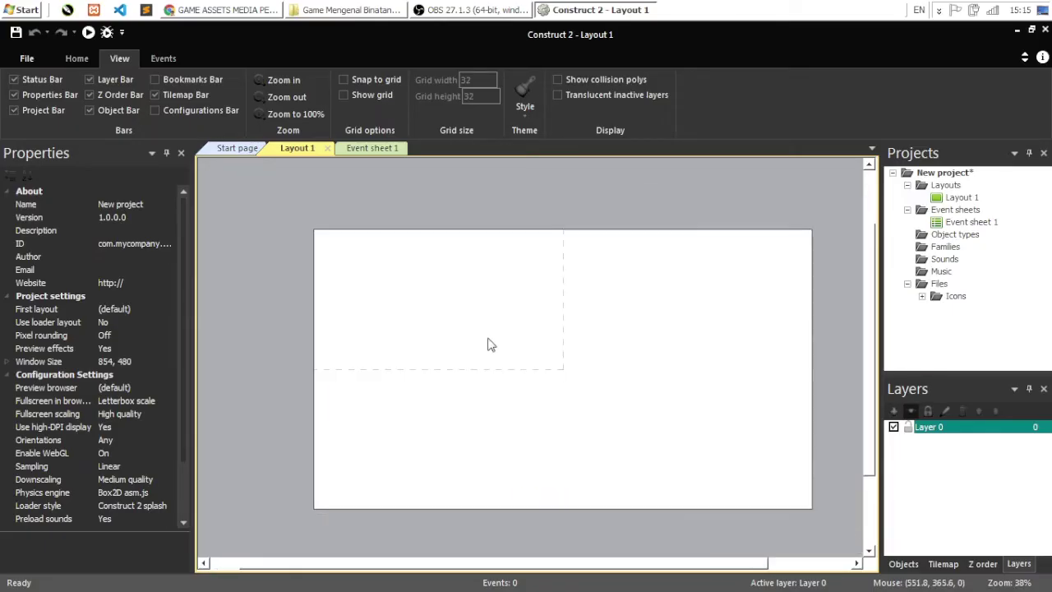
{"action": "scroll", "coordinate": [487, 345], "scroll_direction": "up", "scroll_amount": 2, "text": "ctrl"}
{"action": "scroll", "coordinate": [487, 345], "scroll_direction": "down", "scroll_amount": 2, "text": "ctrl"}
{"action": "scroll", "coordinate": [487, 345], "scroll_direction": "up", "scroll_amount": 2, "text": "ctrl"}
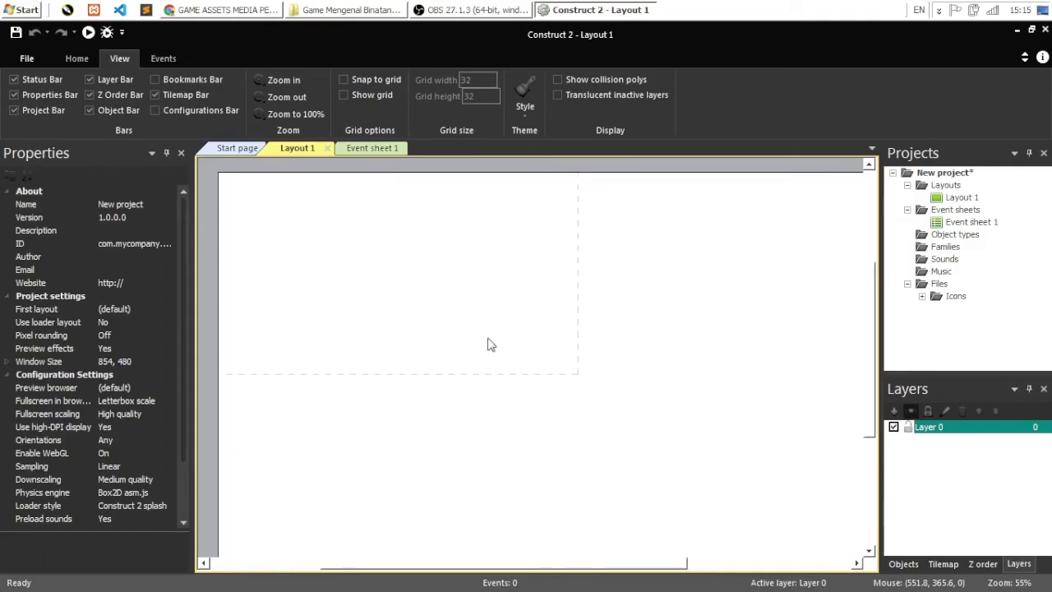
{"action": "scroll", "coordinate": [488, 345], "scroll_direction": "down", "scroll_amount": 3, "text": "ctrl"}
{"action": "scroll", "coordinate": [487, 346], "scroll_direction": "up", "scroll_amount": 2, "text": "ctrl"}
{"action": "scroll", "coordinate": [487, 345], "scroll_direction": "down", "scroll_amount": 2, "text": "ctrl"}
{"action": "scroll", "coordinate": [487, 345], "scroll_direction": "up", "scroll_amount": 2, "text": "ctrl"}
{"action": "scroll", "coordinate": [487, 345], "scroll_direction": "down", "scroll_amount": 2, "text": "ctrl"}
{"action": "scroll", "coordinate": [487, 345], "scroll_direction": "down", "scroll_amount": 1, "text": "ctrl"}
{"action": "scroll", "coordinate": [518, 356], "scroll_direction": "up", "scroll_amount": 2, "text": "ctrl"}
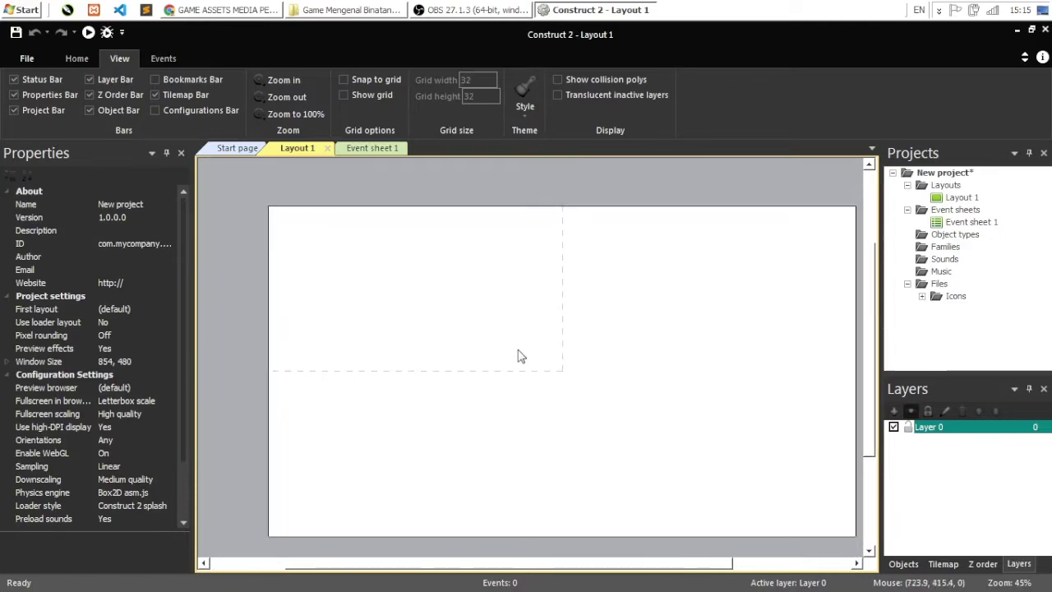
{"action": "middle_click_drag", "start_coordinate": [518, 357], "coordinate": [493, 336]}
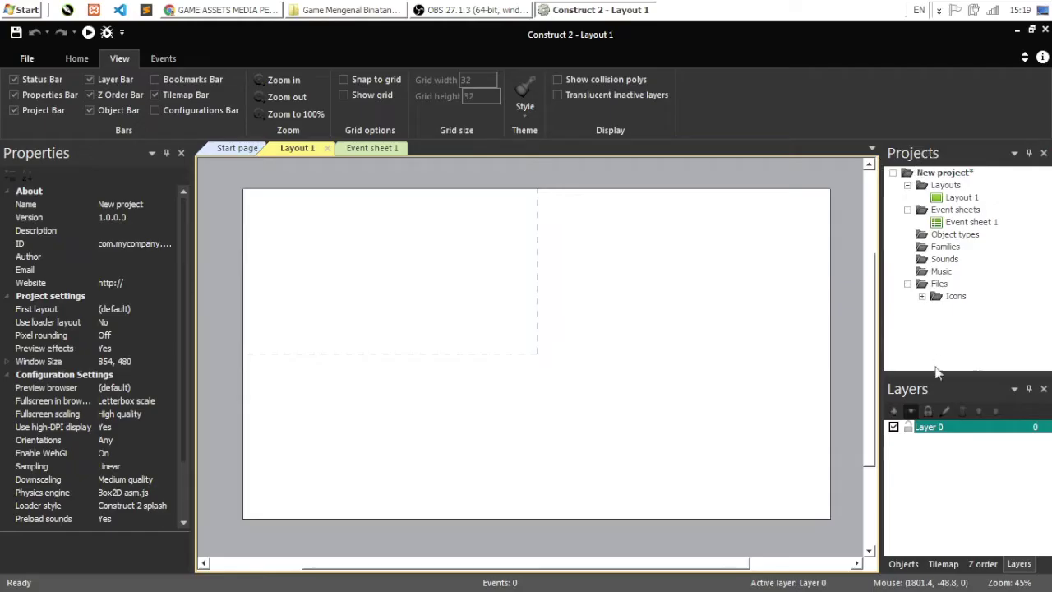
Step: Try moving the Layers bar out of its docked group, put it back and display the layers again
{"action": "left_click_drag", "start_coordinate": [1018, 566], "coordinate": [969, 400]}
{"action": "left_click_drag", "start_coordinate": [1017, 564], "coordinate": [965, 326]}
{"action": "left_click_drag", "start_coordinate": [952, 361], "coordinate": [1015, 565]}
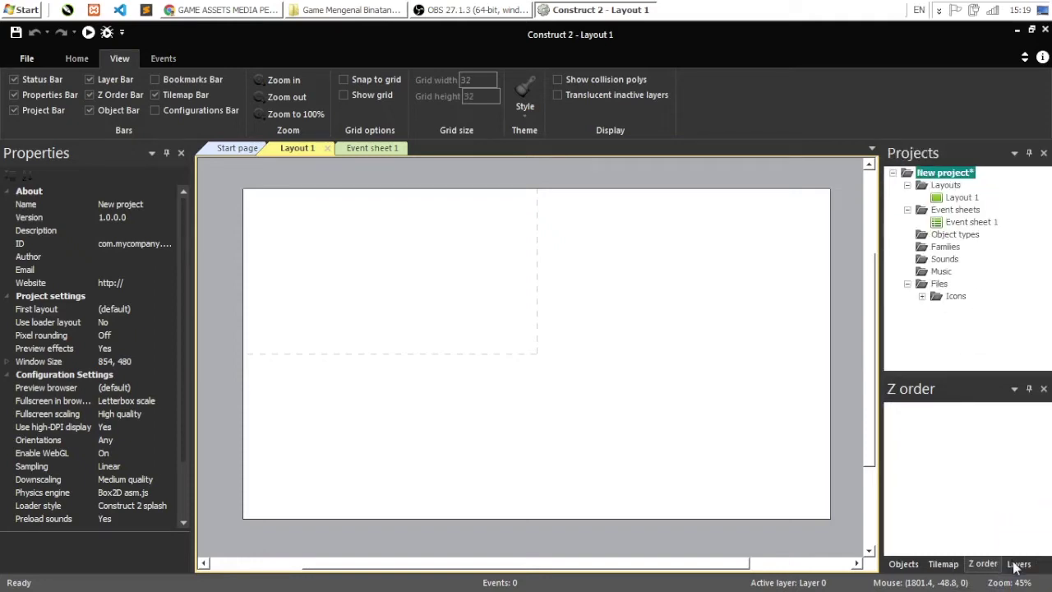
{"action": "left_click", "coordinate": [1018, 564]}
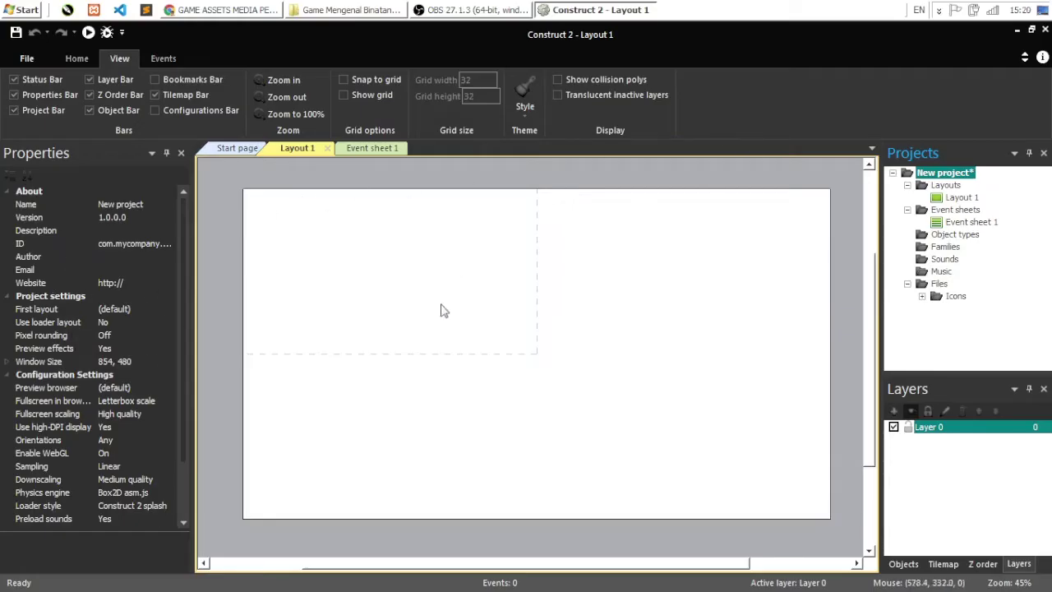
Step: Compare the properties of Layout 1 with those of the project, ending with the layout's properties displayed
{"action": "left_click", "coordinate": [461, 270]}
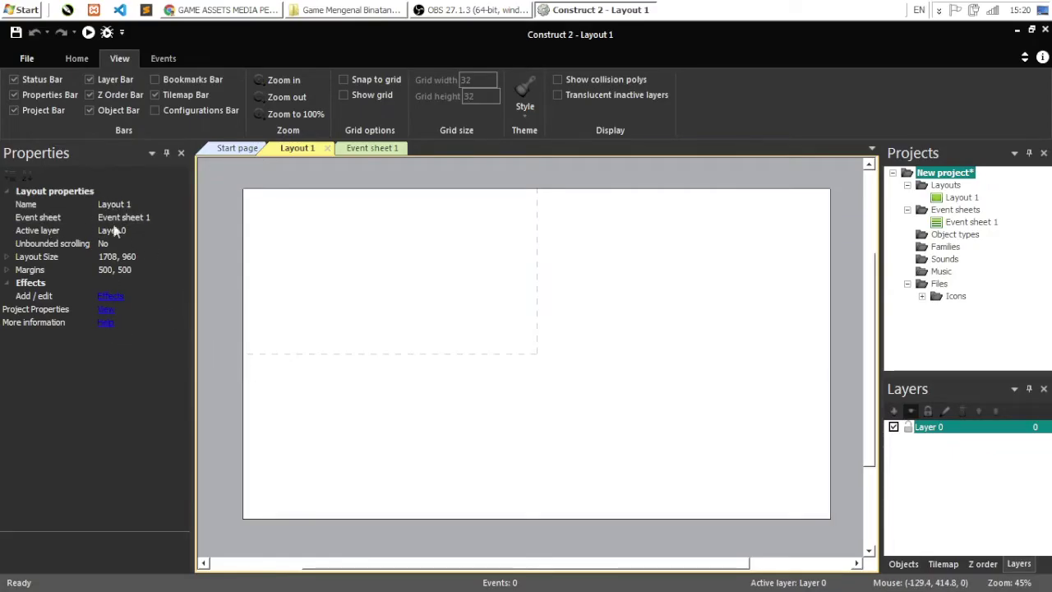
{"action": "left_click", "coordinate": [936, 174]}
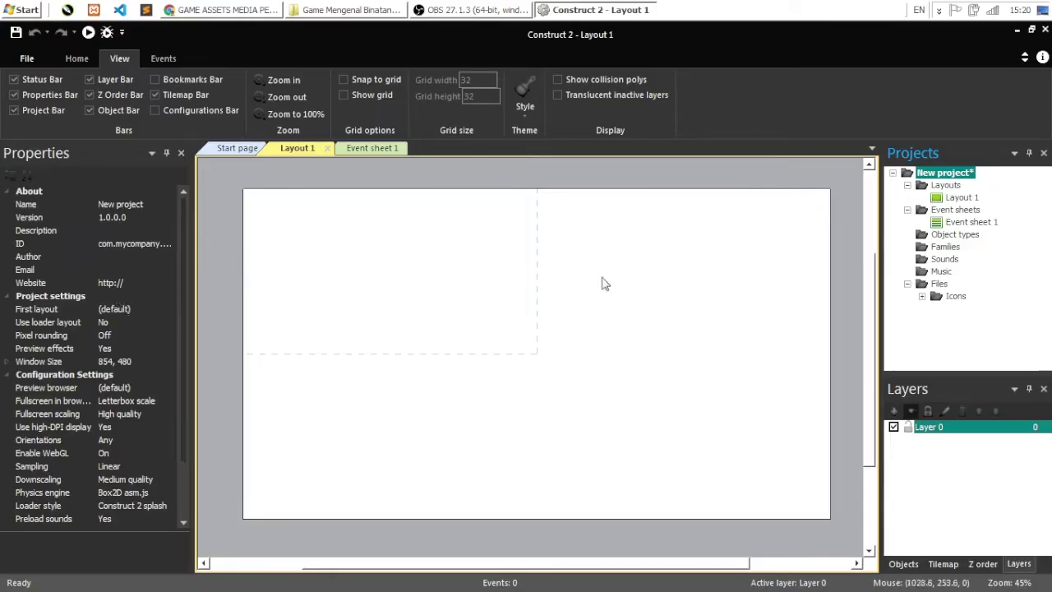
{"action": "left_click", "coordinate": [369, 298]}
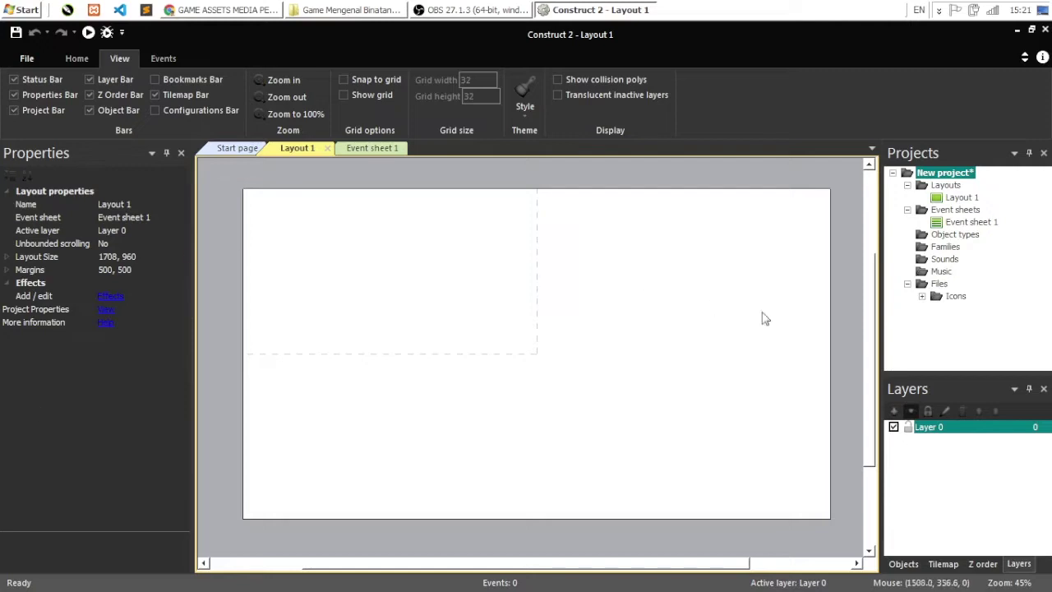
Step: Rename the project to "Mengenal Binatang" in the project properties
{"action": "left_click", "coordinate": [937, 174]}
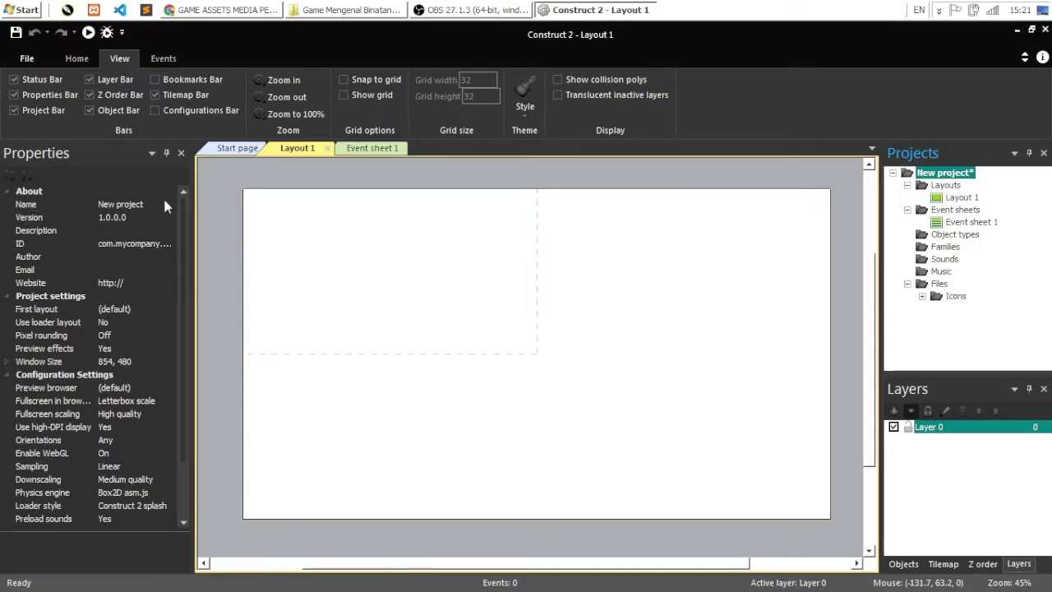
{"action": "left_click", "coordinate": [131, 203]}
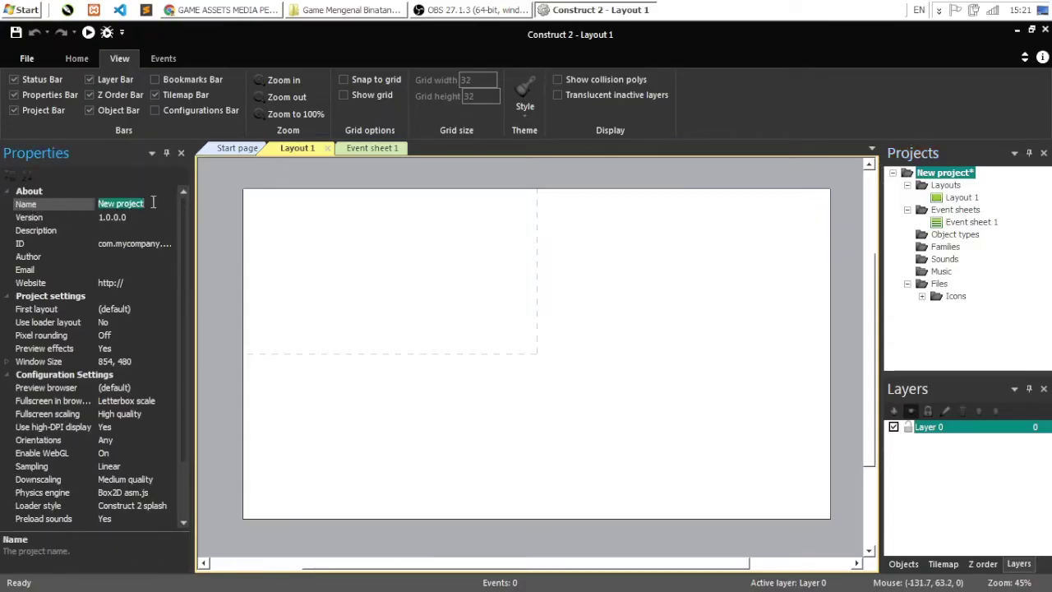
{"action": "type", "text": "Mengenal"}
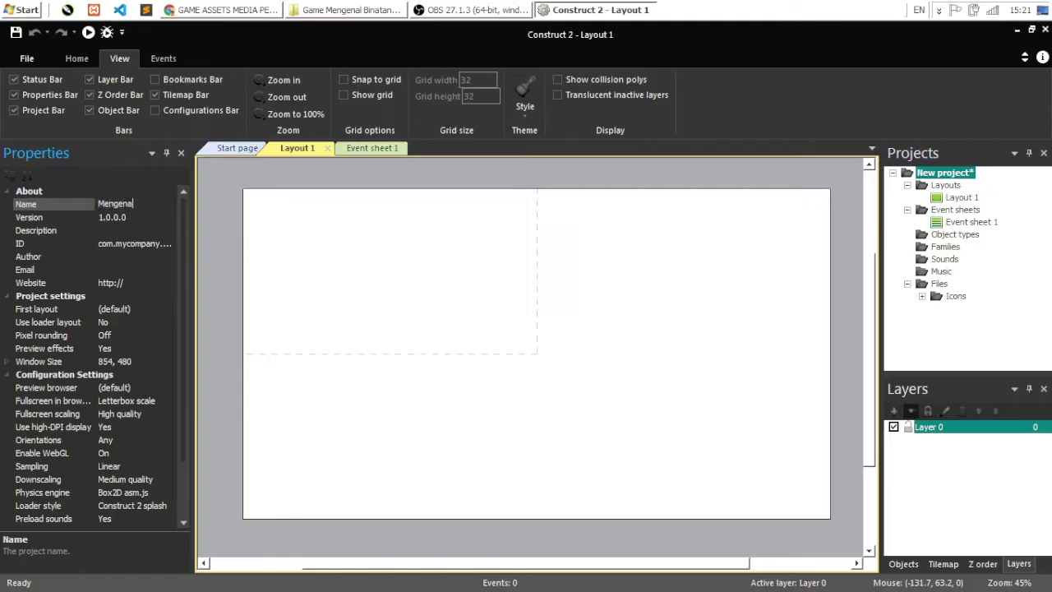
{"action": "type", "text": " Hewan"}
{"action": "type", "text": "Binatang"}
Step: Set the project's description to "Game Edukasi Mengenal Binatang For Kids"
{"action": "left_click", "coordinate": [119, 228]}
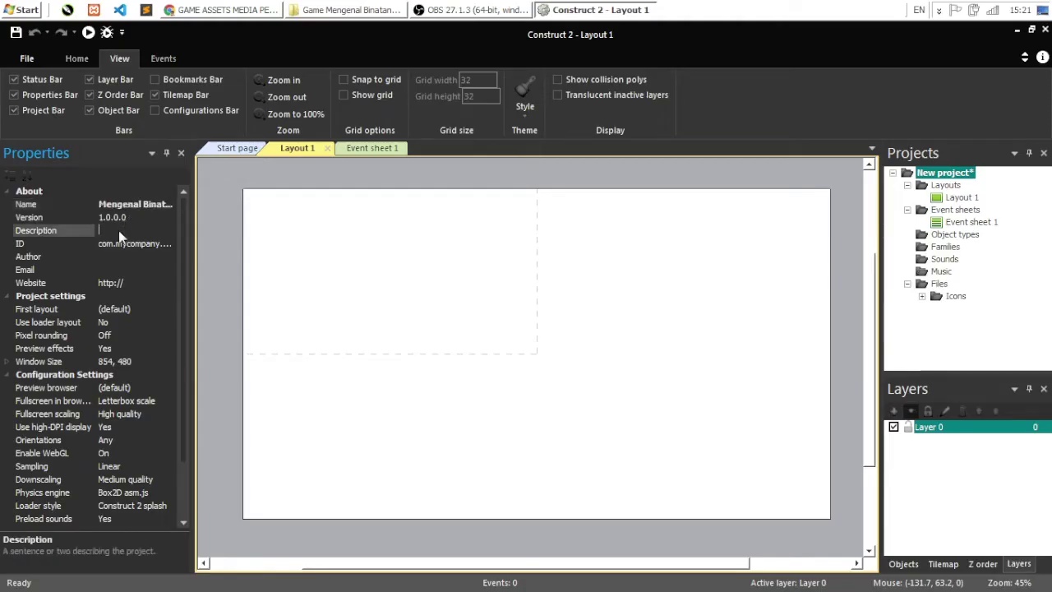
{"action": "type", "text": "Game"}
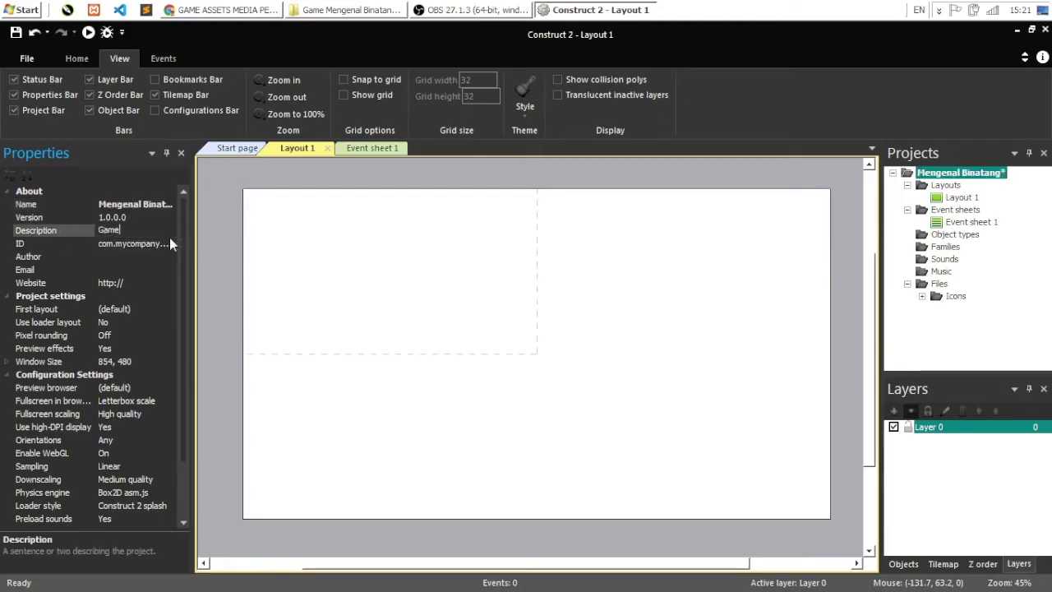
{"action": "type", "text": " Eduka"}
{"action": "type", "text": "enal Bina"}
{"action": "type", "text": "tang Fo"}
{"action": "type", "text": "r Kids"}
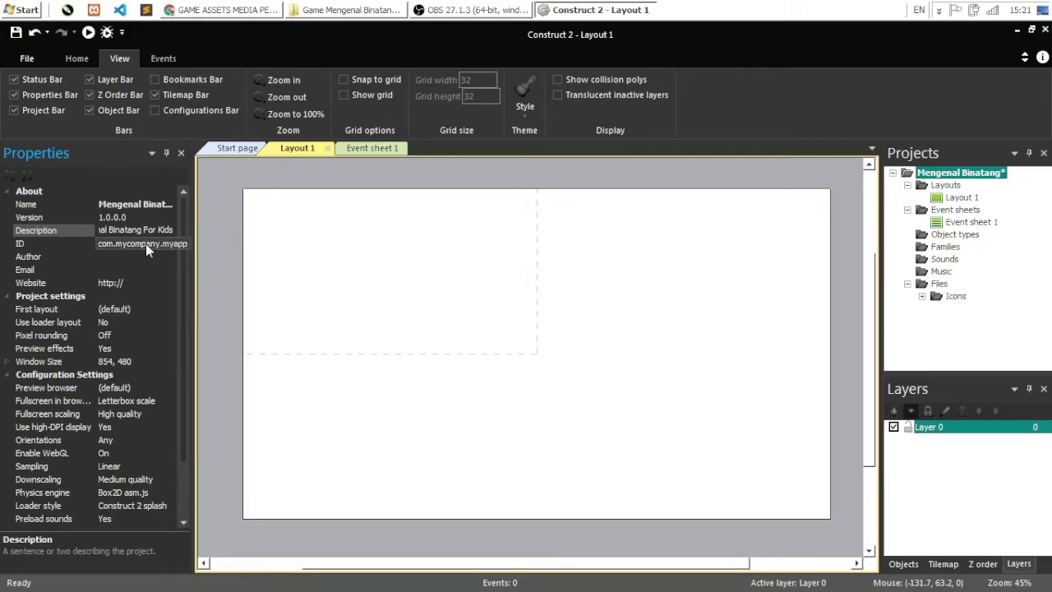
Step: Enter the author's full name in the project properties, leaving the email and website fields as they are
{"action": "left_click", "coordinate": [119, 257]}
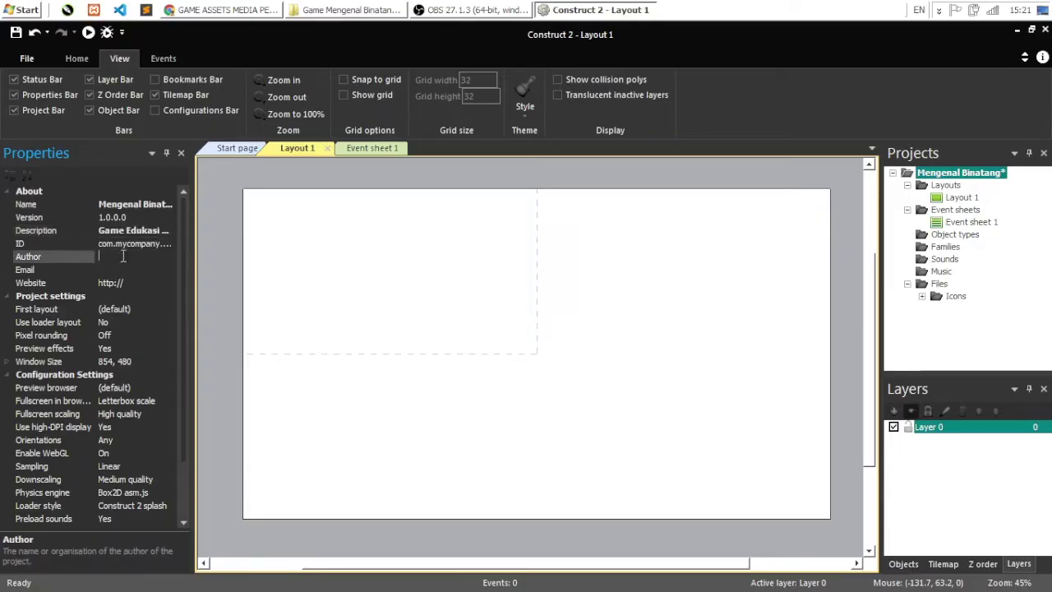
{"action": "type", "text": "Afn"}
{"action": "key", "text": "BackSpace"}
{"action": "type", "text": "en Af"}
{"action": "left_click", "coordinate": [147, 271]}
{"action": "left_click", "coordinate": [140, 283]}
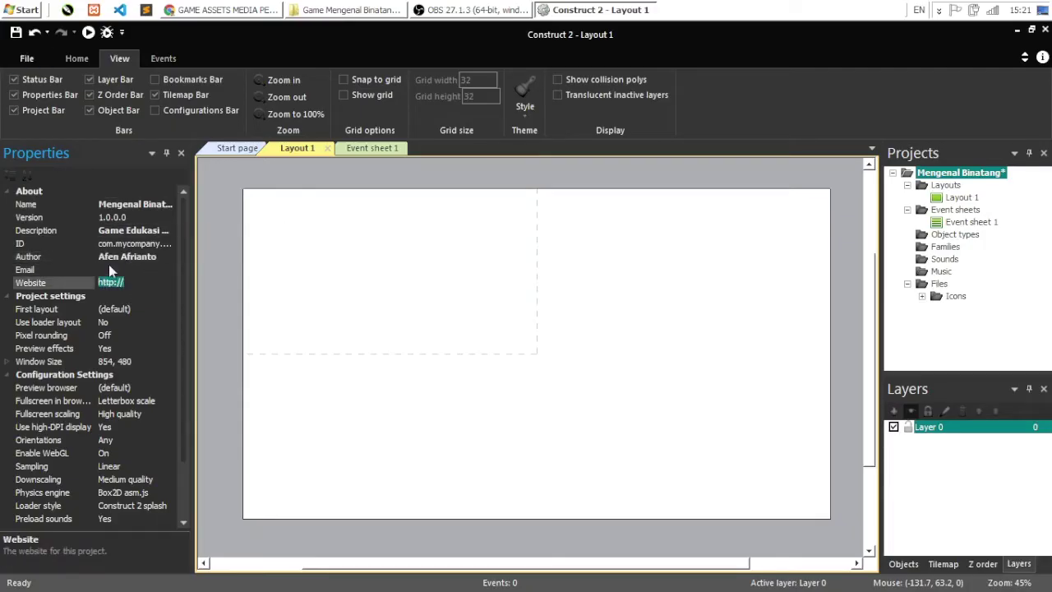
{"action": "left_click", "coordinate": [109, 269]}
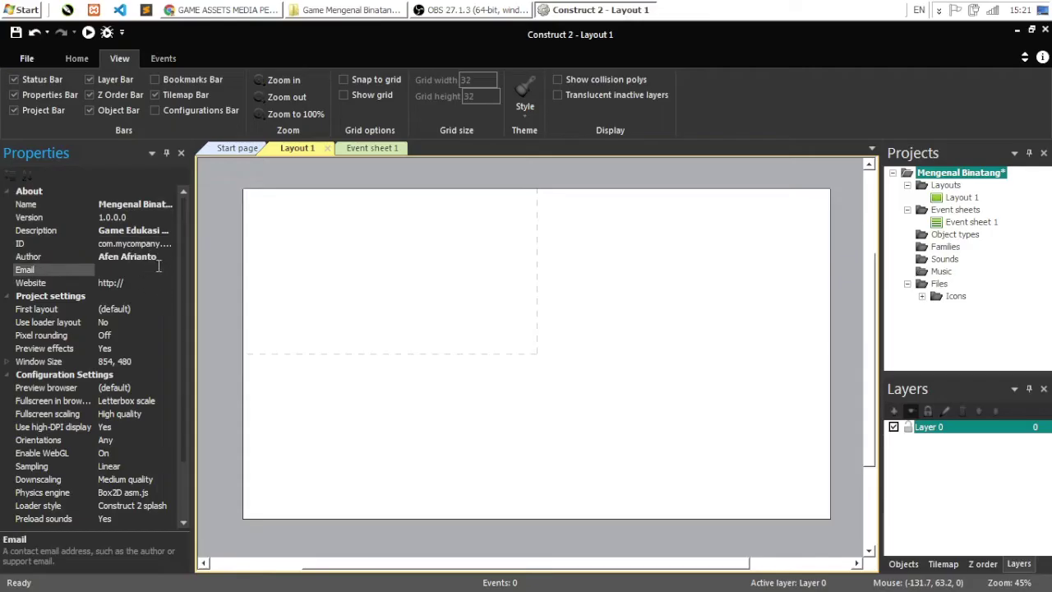
Step: Expand the project's Window Size setting to show its width and height
{"action": "scroll", "coordinate": [148, 258], "scroll_direction": "down", "scroll_amount": 1}
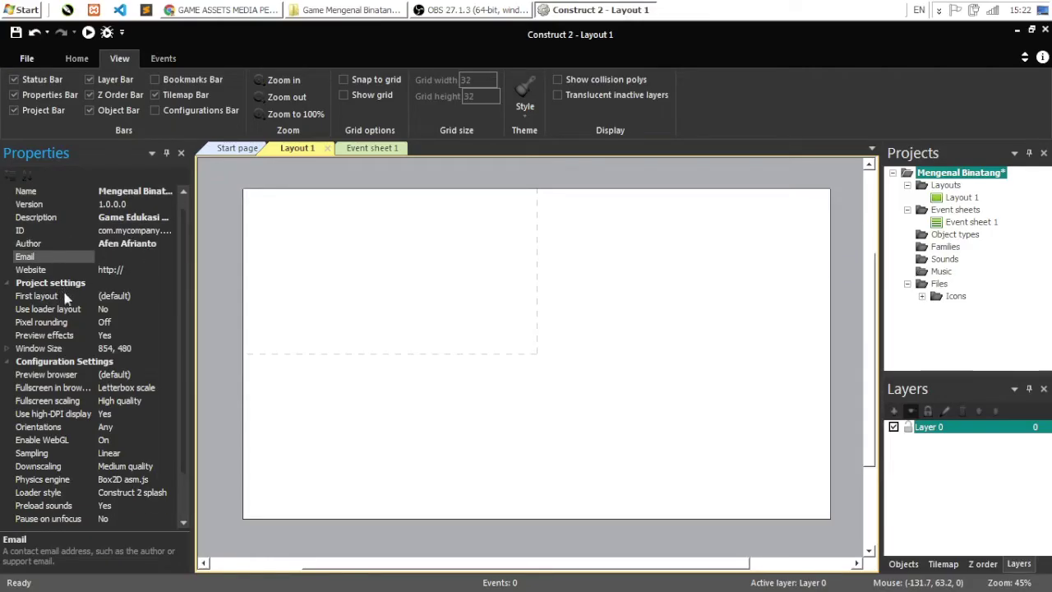
{"action": "scroll", "coordinate": [144, 303], "scroll_direction": "down", "scroll_amount": 1}
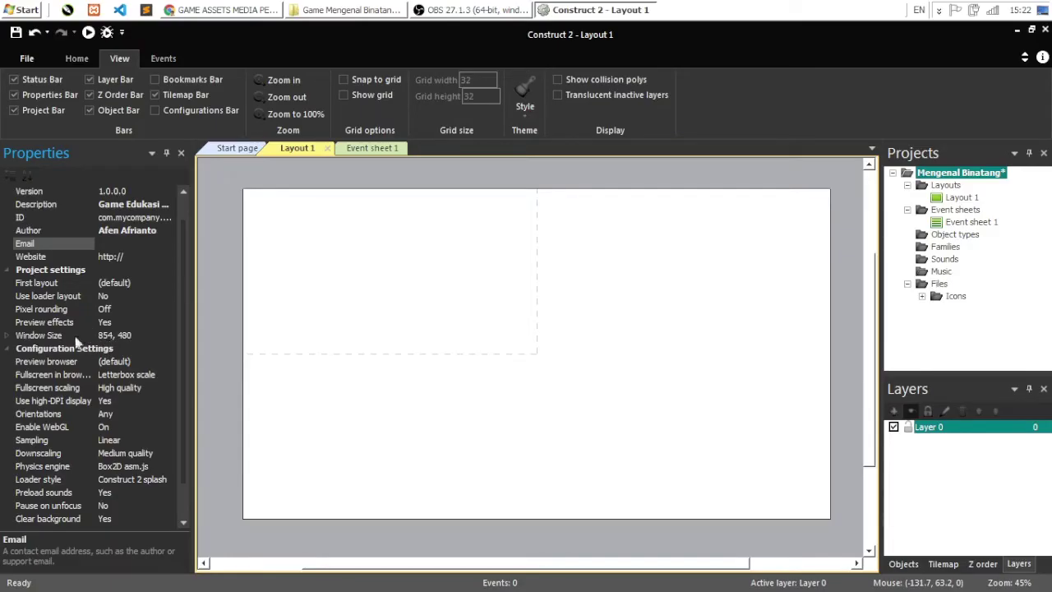
{"action": "left_click", "coordinate": [8, 336]}
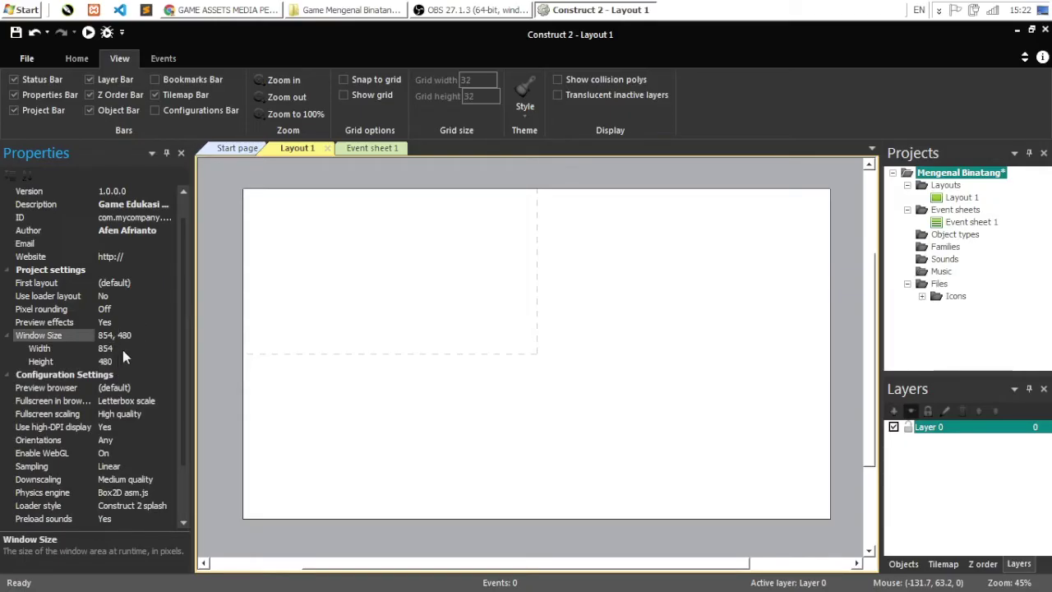
Step: Switch to Chrome and search the web in a new tab for "resolusi rasio 16:9"
{"action": "left_click", "coordinate": [220, 10]}
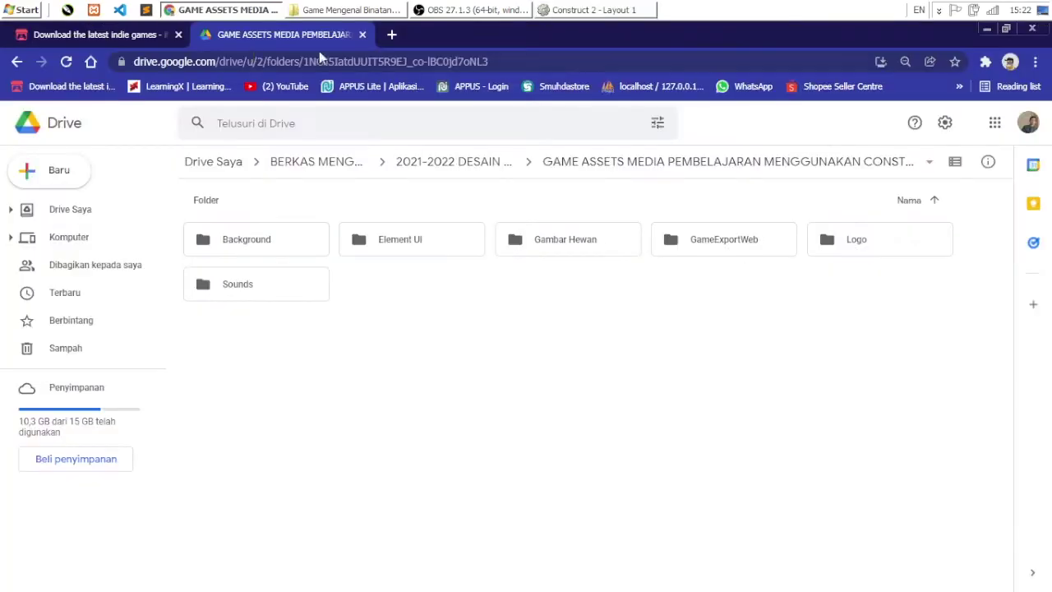
{"action": "left_click", "coordinate": [393, 34]}
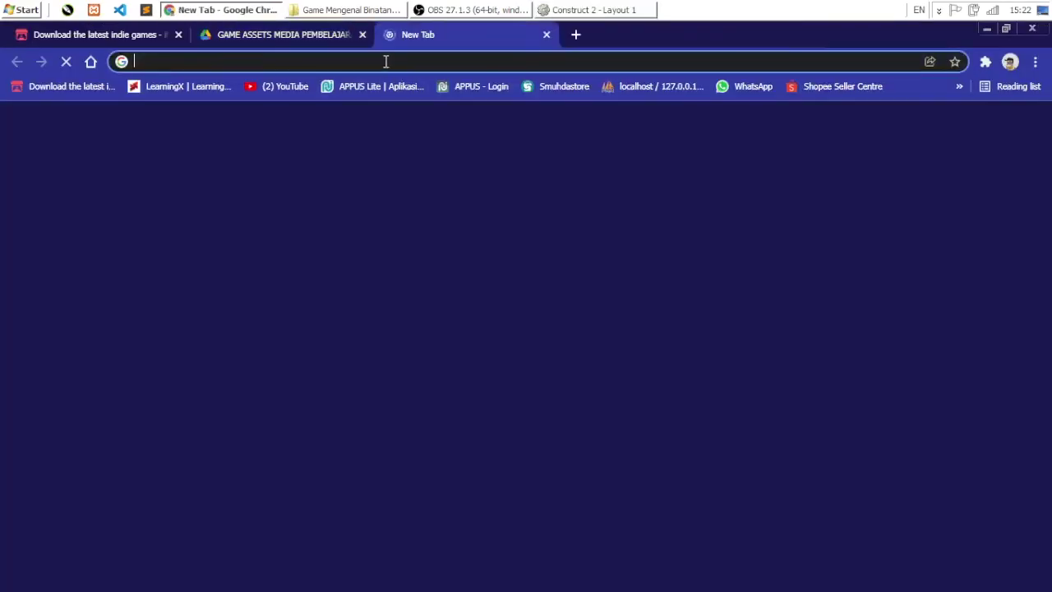
{"action": "type", "text": "re"}
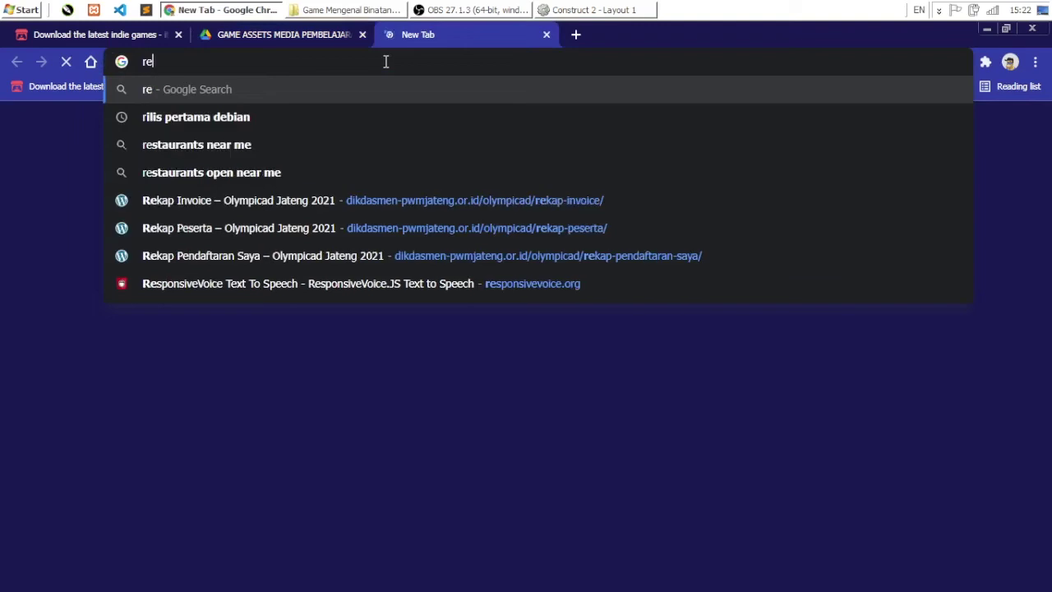
{"action": "type", "text": "solu"}
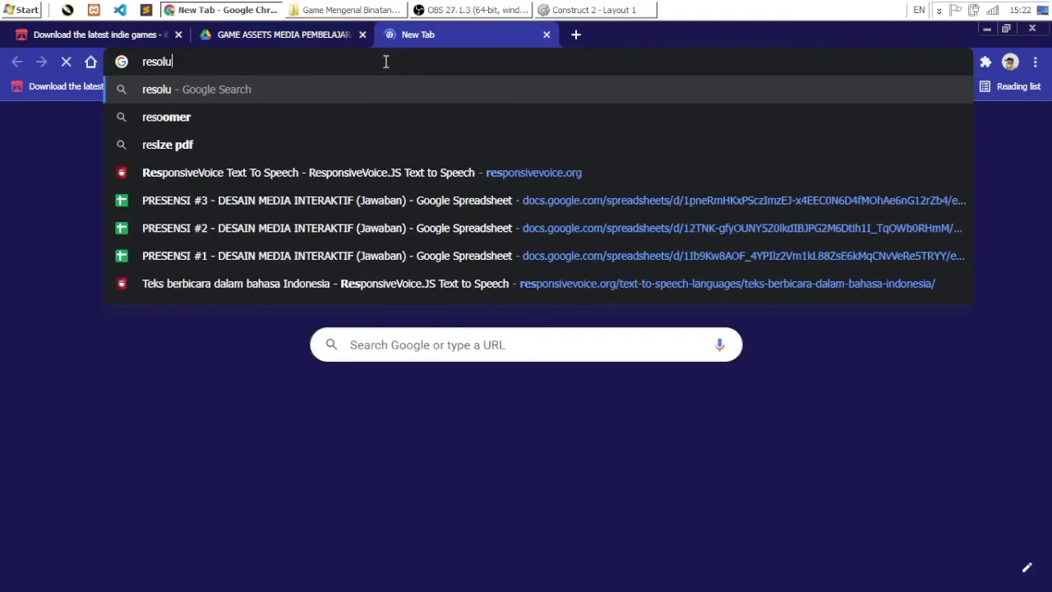
{"action": "type", "text": "si rasio"}
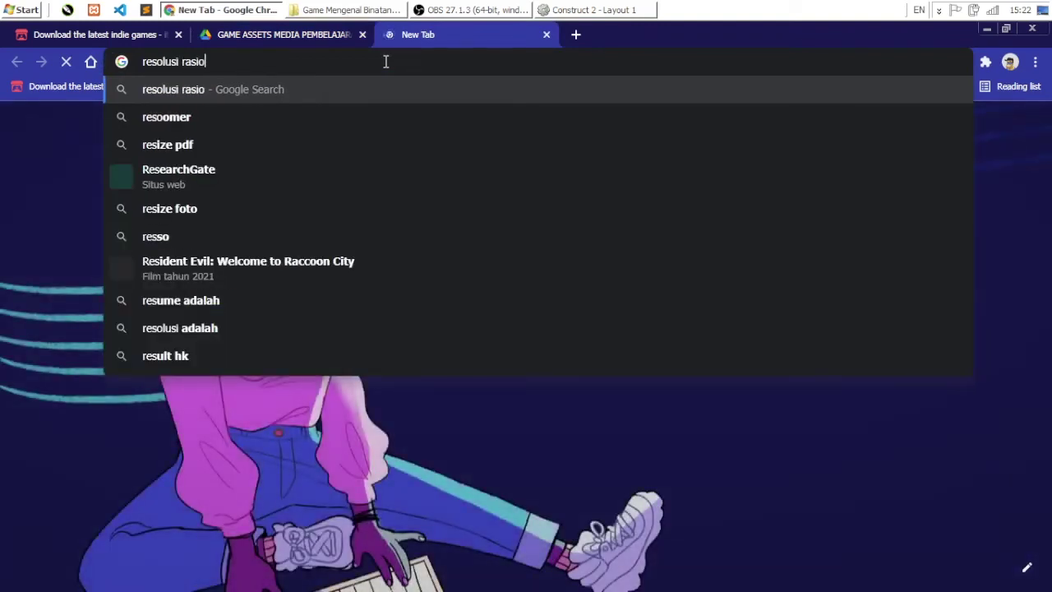
{"action": "type", "text": " 16:"}
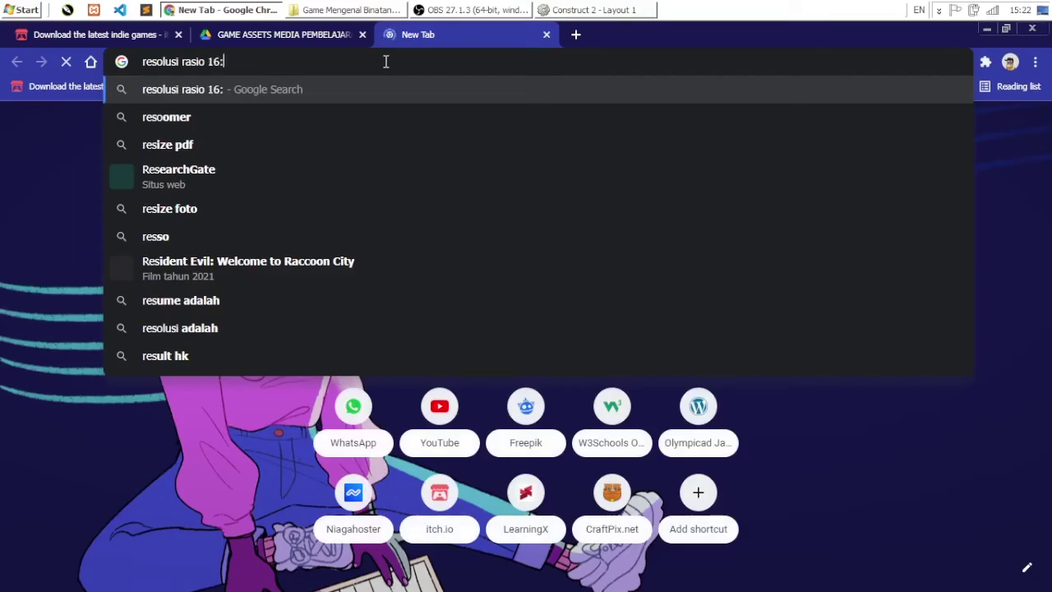
{"action": "type", "text": "9"}
{"action": "key", "text": "Return"}
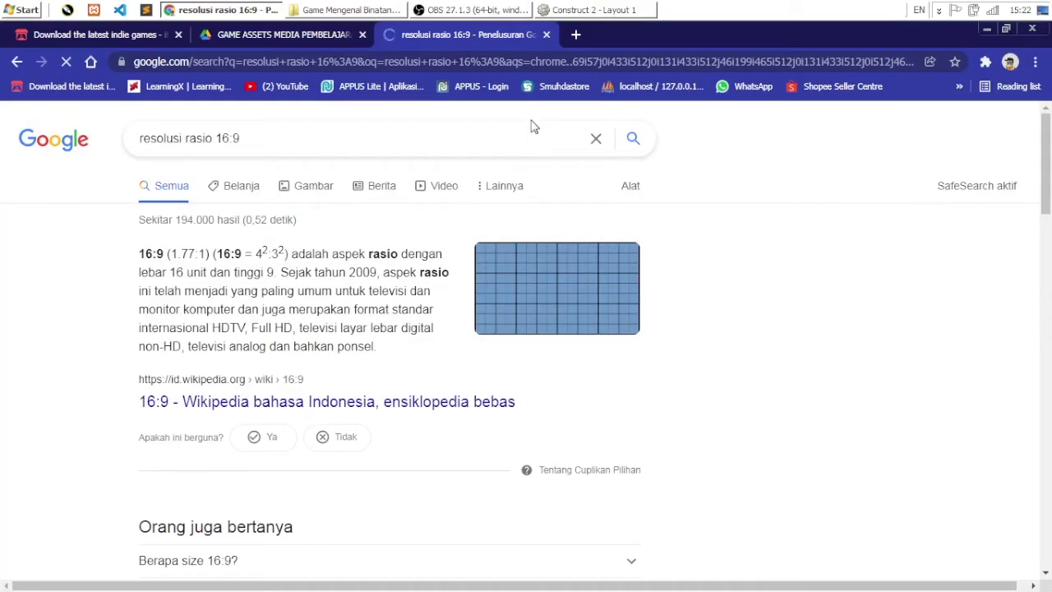
Step: Look through the search results for common 16:9 resolutions and highlight 1280 × 720 in the Kompas.com snippet
{"action": "scroll", "coordinate": [367, 291], "scroll_direction": "down", "scroll_amount": 3}
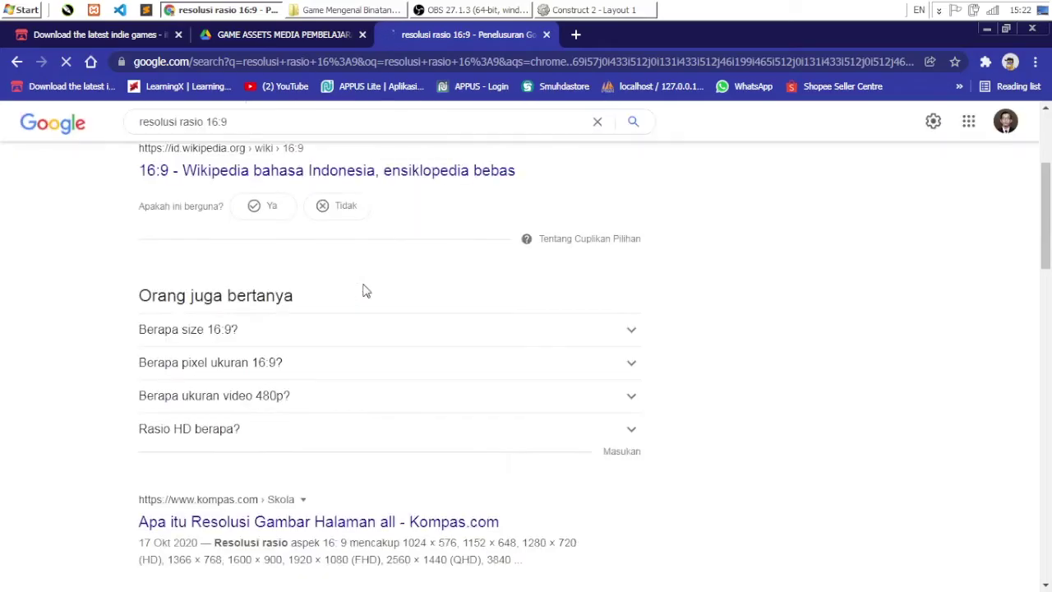
{"action": "scroll", "coordinate": [367, 290], "scroll_direction": "up", "scroll_amount": 3}
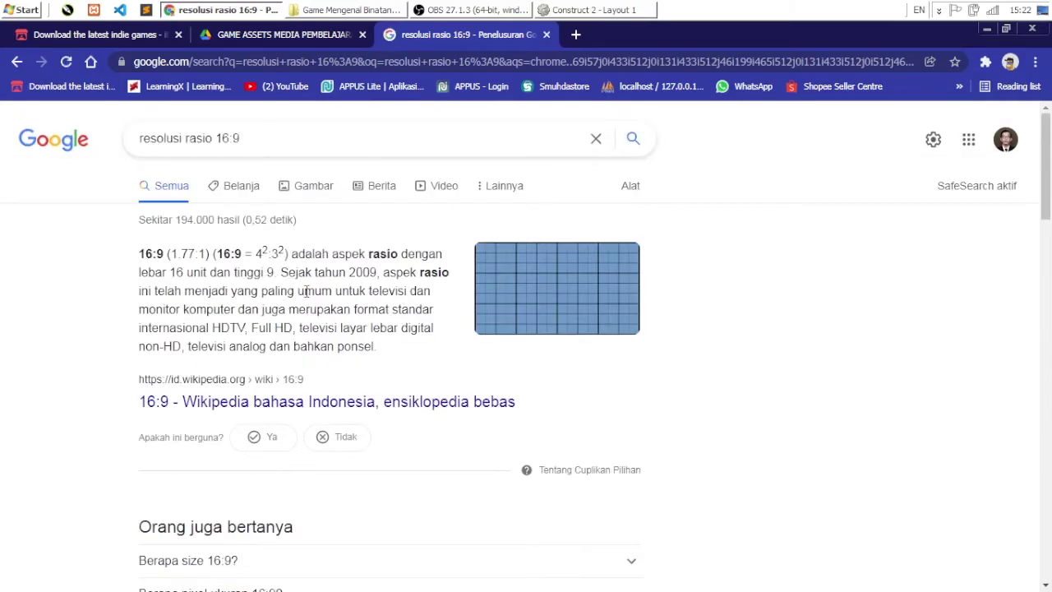
{"action": "scroll", "coordinate": [271, 300], "scroll_direction": "down", "scroll_amount": 5}
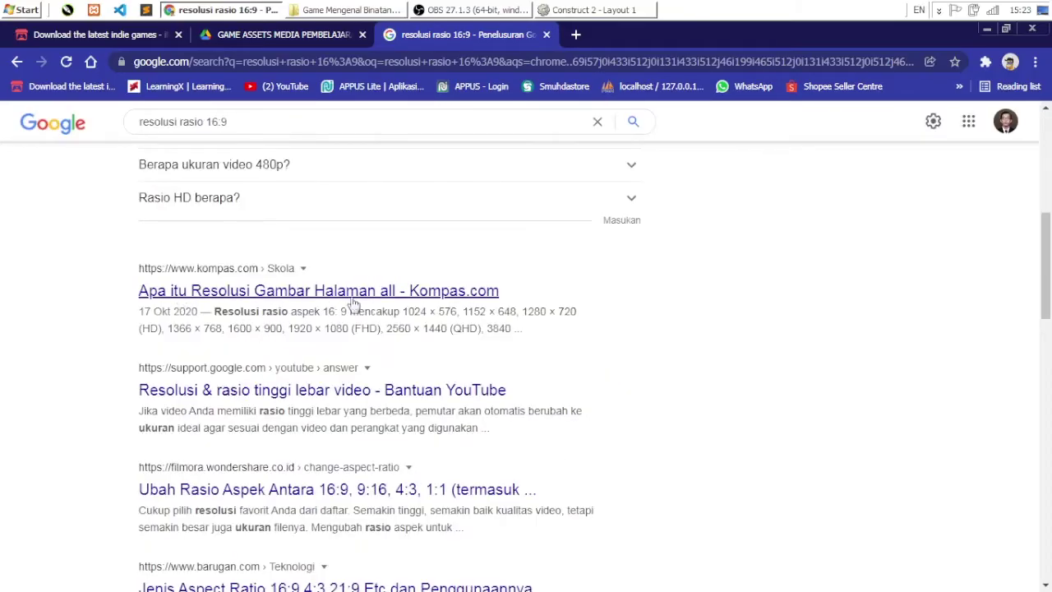
{"action": "scroll", "coordinate": [292, 322], "scroll_direction": "down", "scroll_amount": 1}
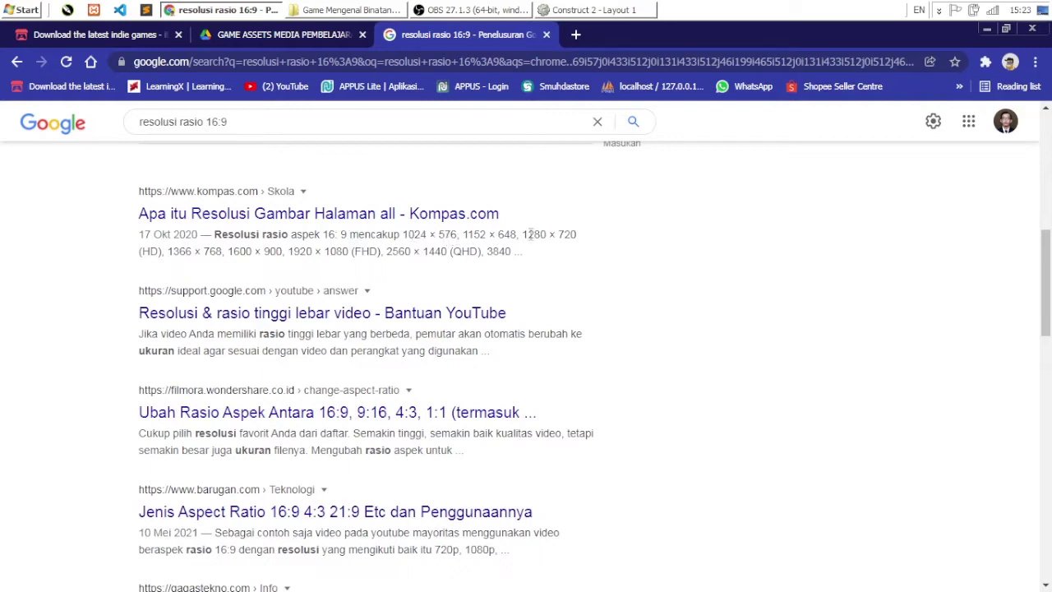
{"action": "left_click_drag", "start_coordinate": [524, 235], "coordinate": [579, 235]}
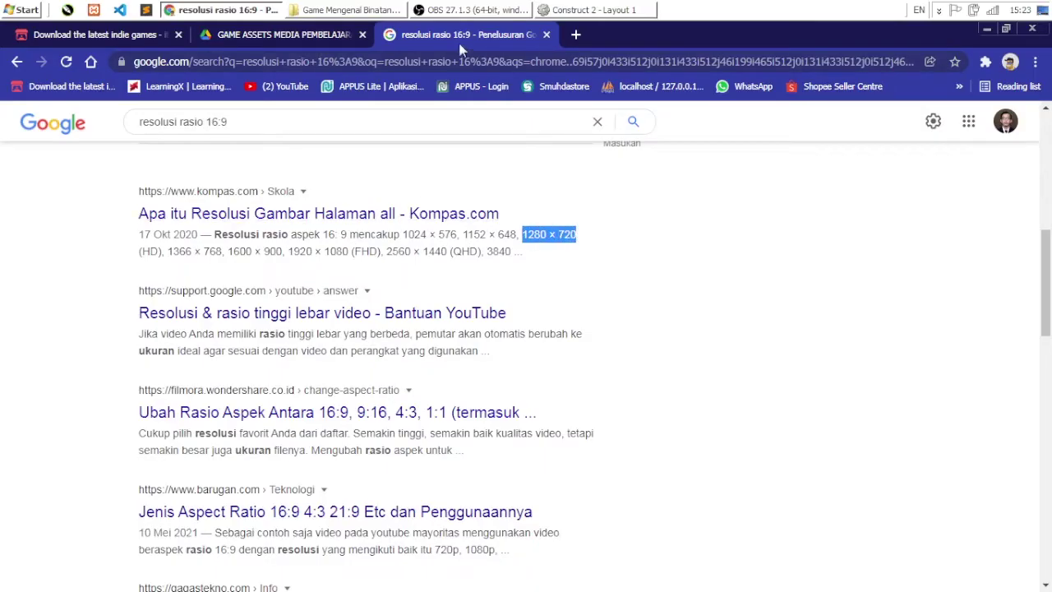
Step: Switch back to Construct 2 and set the project's window size to 1280 wide by 720 high
{"action": "left_click", "coordinate": [580, 10]}
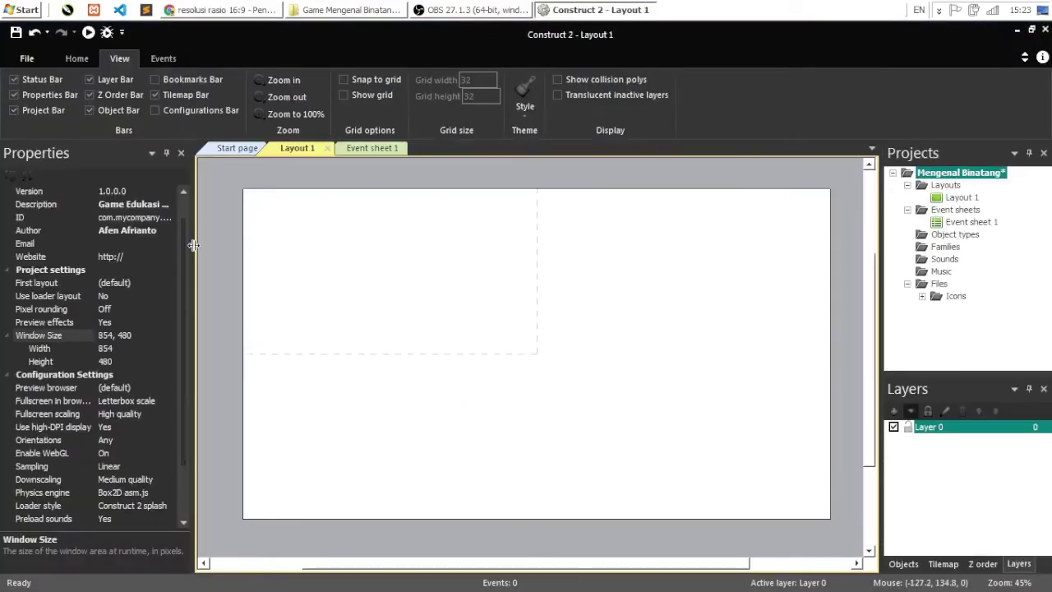
{"action": "left_click", "coordinate": [123, 349]}
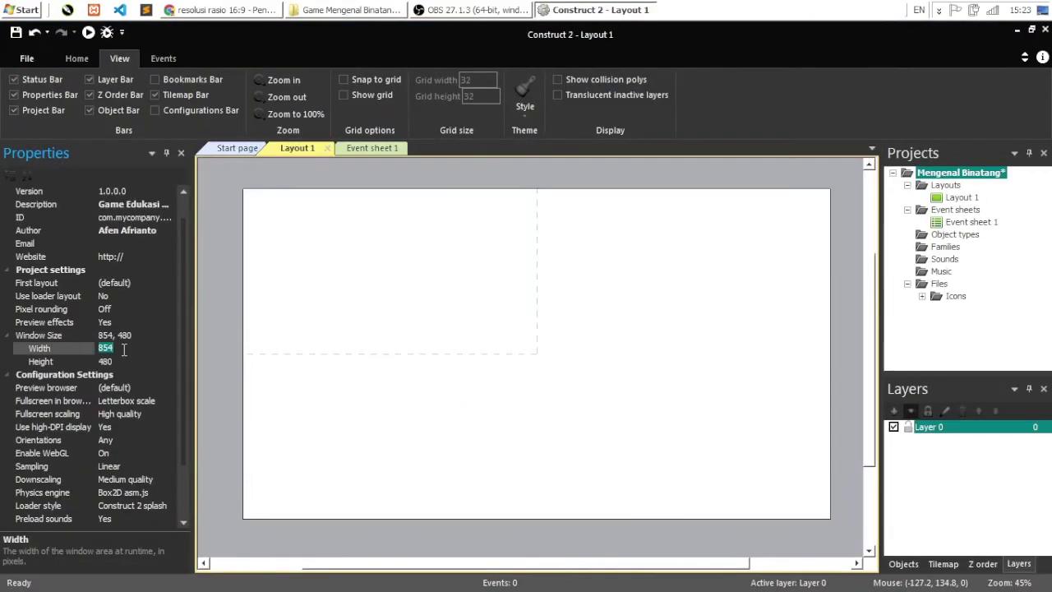
{"action": "type", "text": "1280"}
{"action": "left_click", "coordinate": [123, 361]}
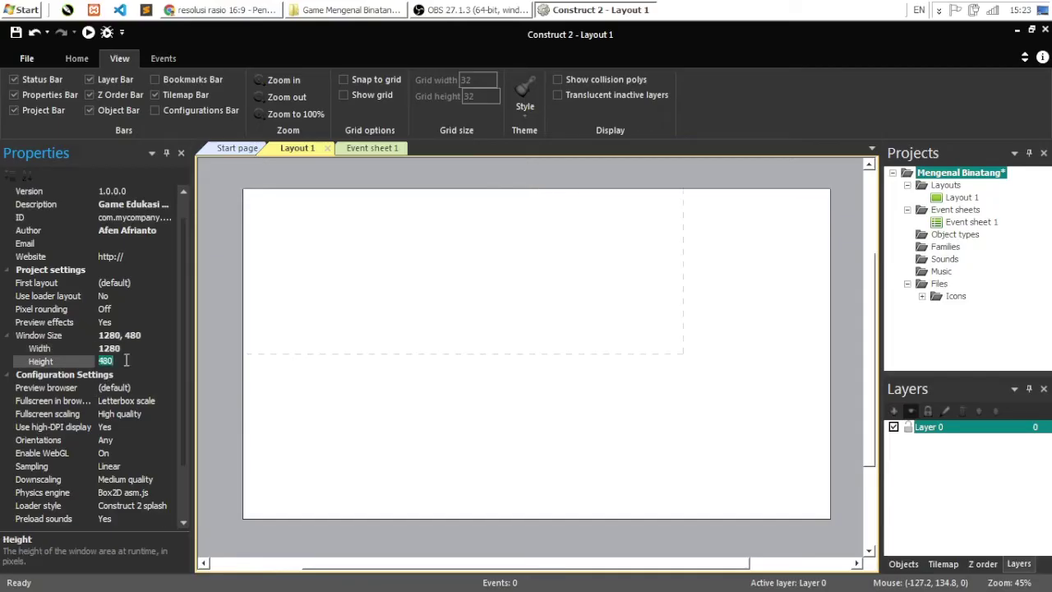
{"action": "type", "text": "720"}
{"action": "left_click", "coordinate": [402, 293]}
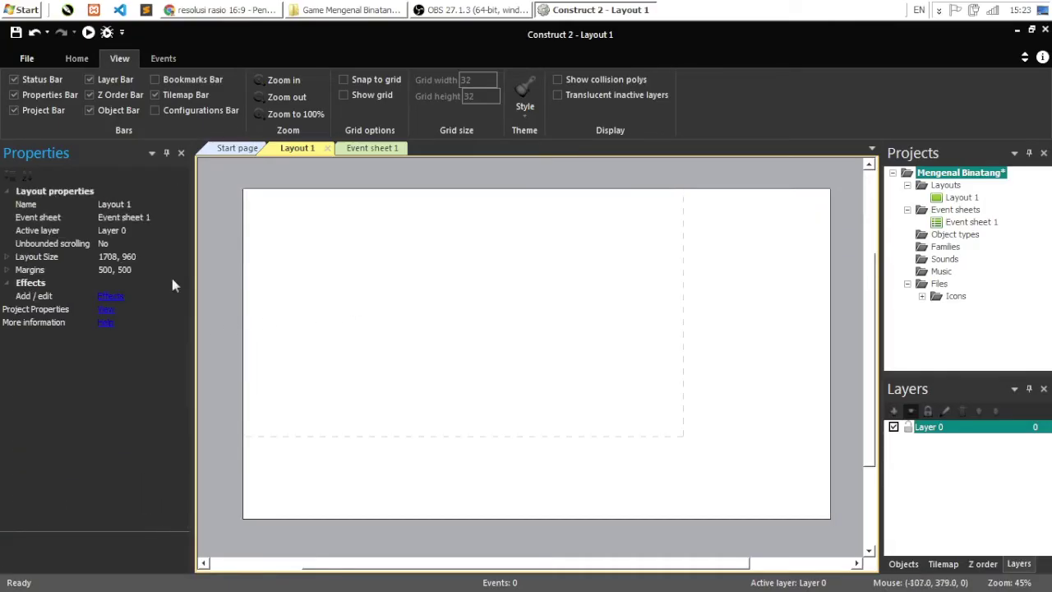
Step: Compare the project's window size with the layout size in Layout 1's properties
{"action": "left_click", "coordinate": [942, 175]}
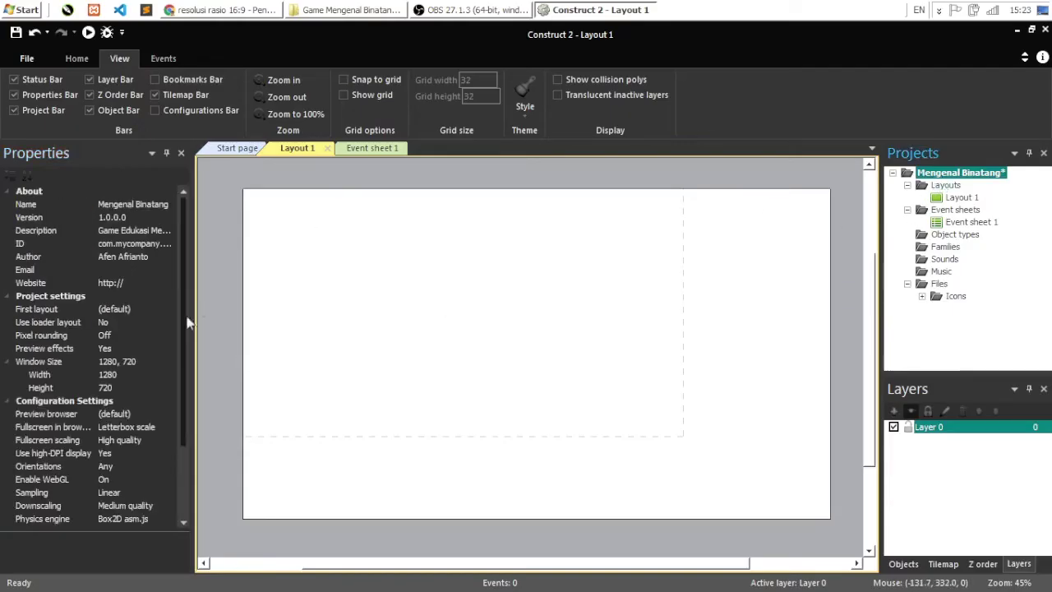
{"action": "left_click", "coordinate": [960, 188]}
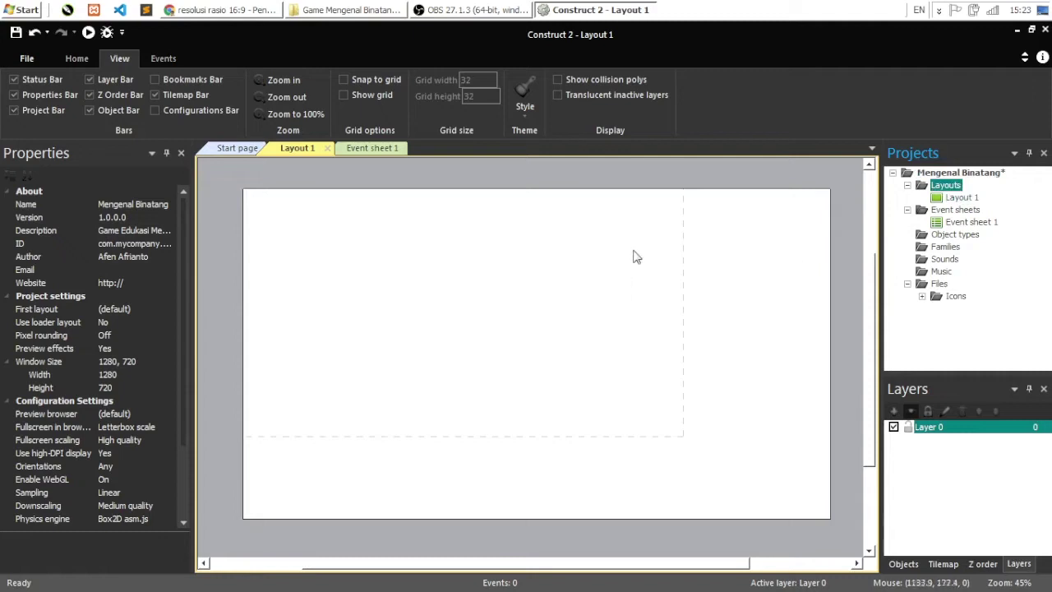
{"action": "left_click", "coordinate": [960, 198]}
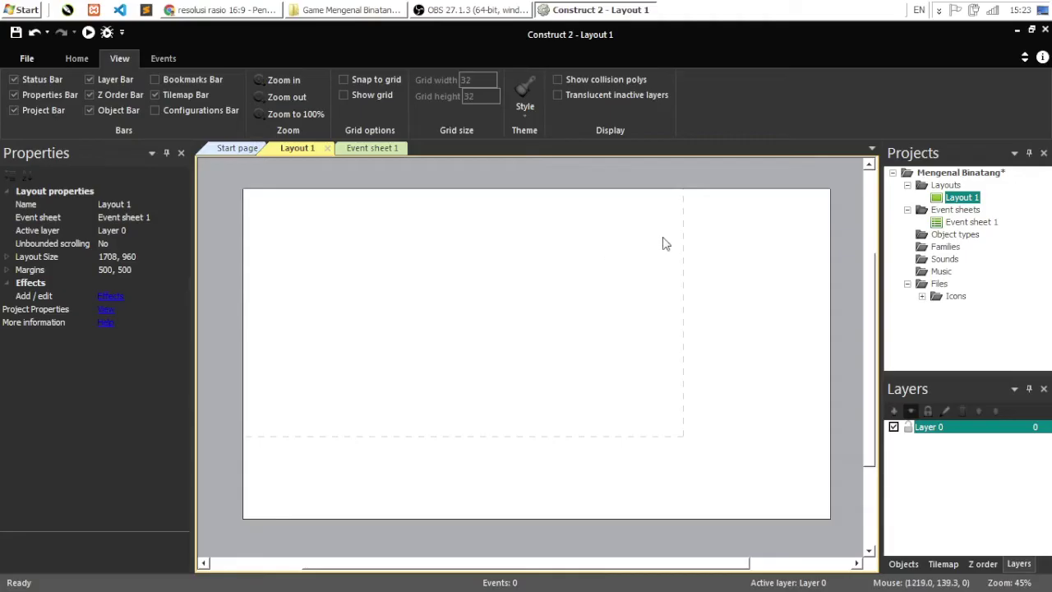
{"action": "left_click", "coordinate": [953, 174]}
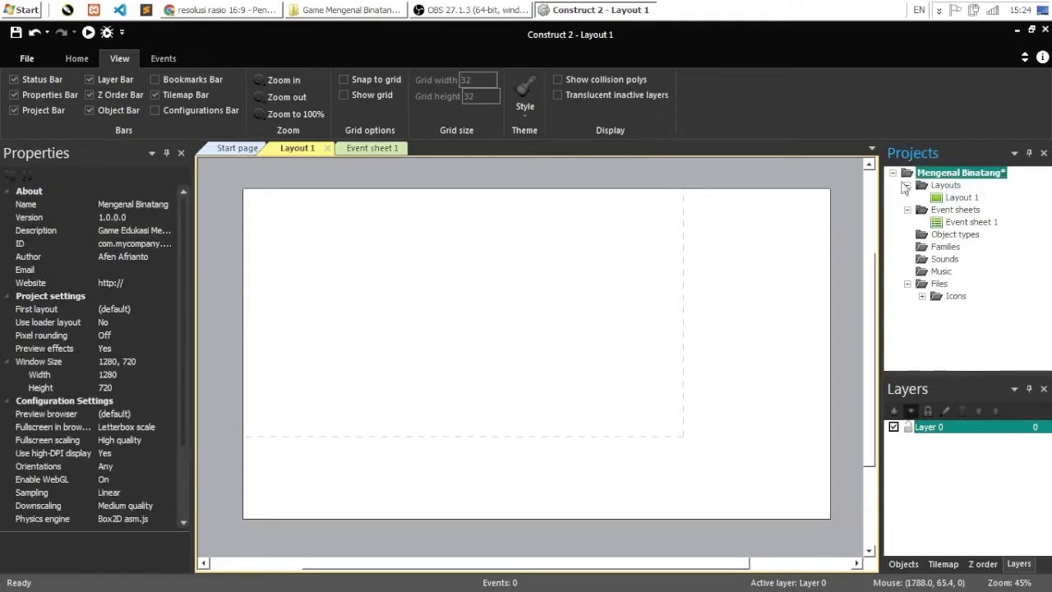
Step: Set Layout 1's layout size to 1280 wide by 720 high
{"action": "left_click", "coordinate": [960, 198]}
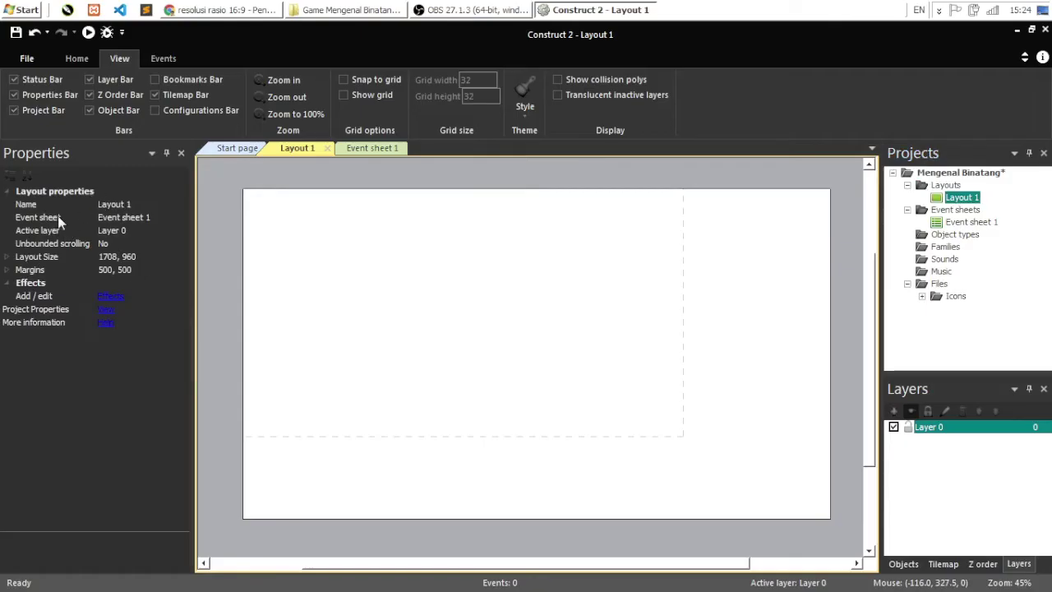
{"action": "left_click", "coordinate": [7, 257]}
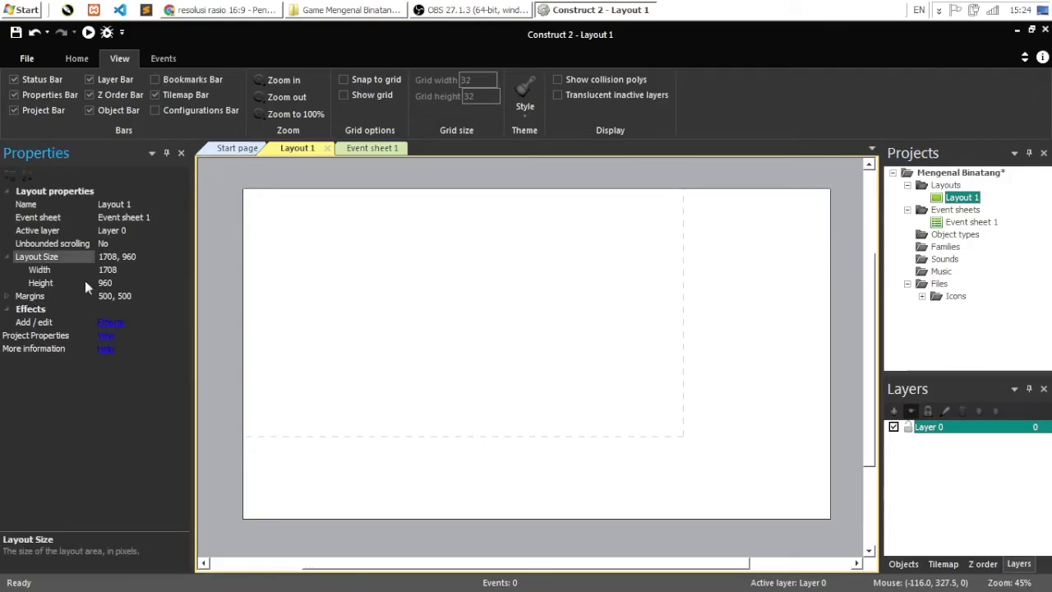
{"action": "left_click", "coordinate": [110, 270]}
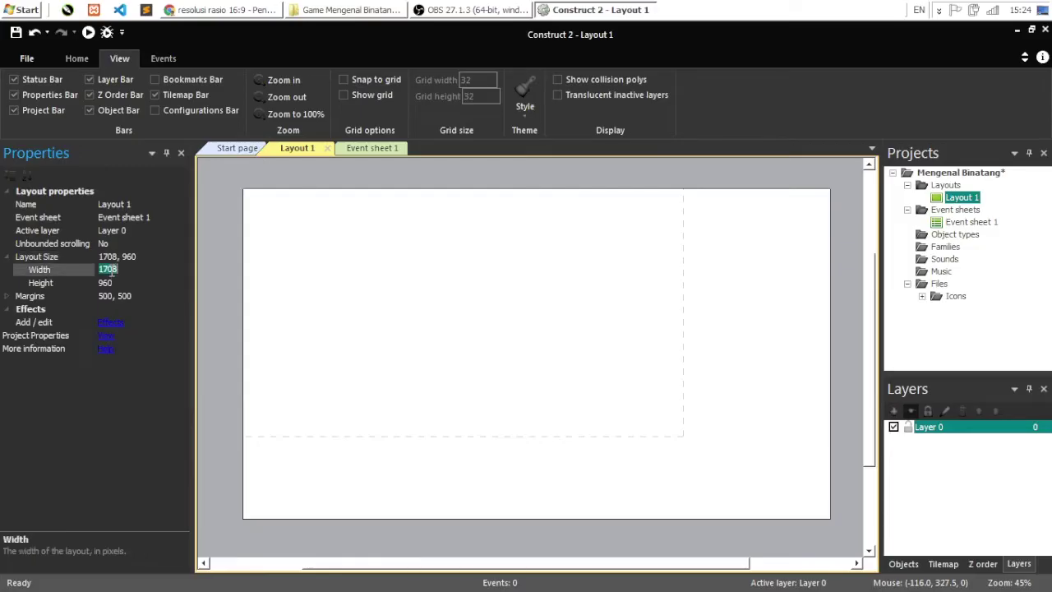
{"action": "type", "text": "128"}
{"action": "left_click", "coordinate": [111, 280]}
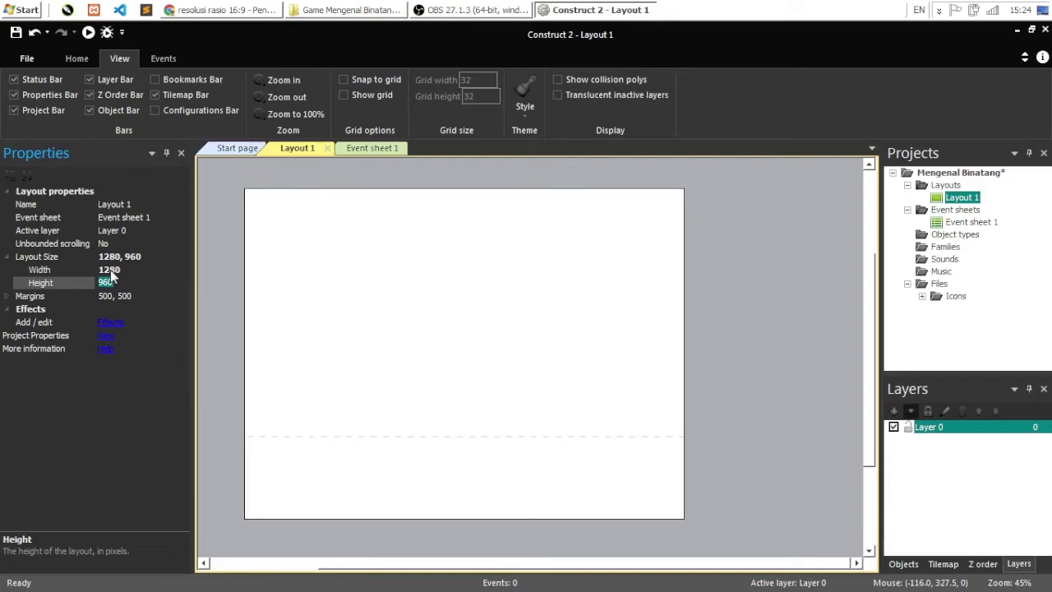
{"action": "type", "text": "720"}
{"action": "key", "text": "Return"}
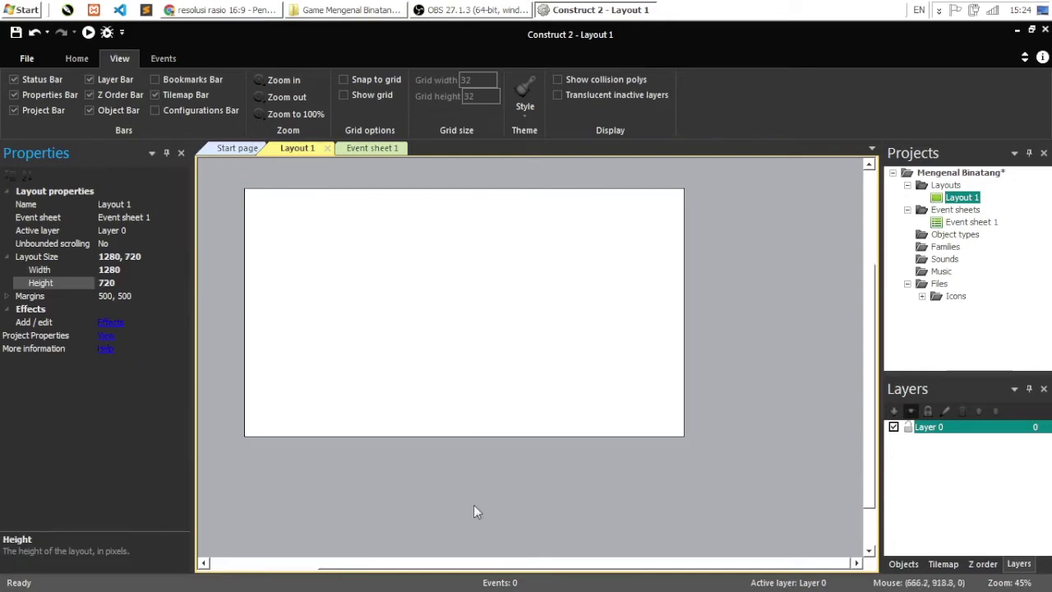
{"action": "left_click_drag", "start_coordinate": [480, 567], "coordinate": [467, 568]}
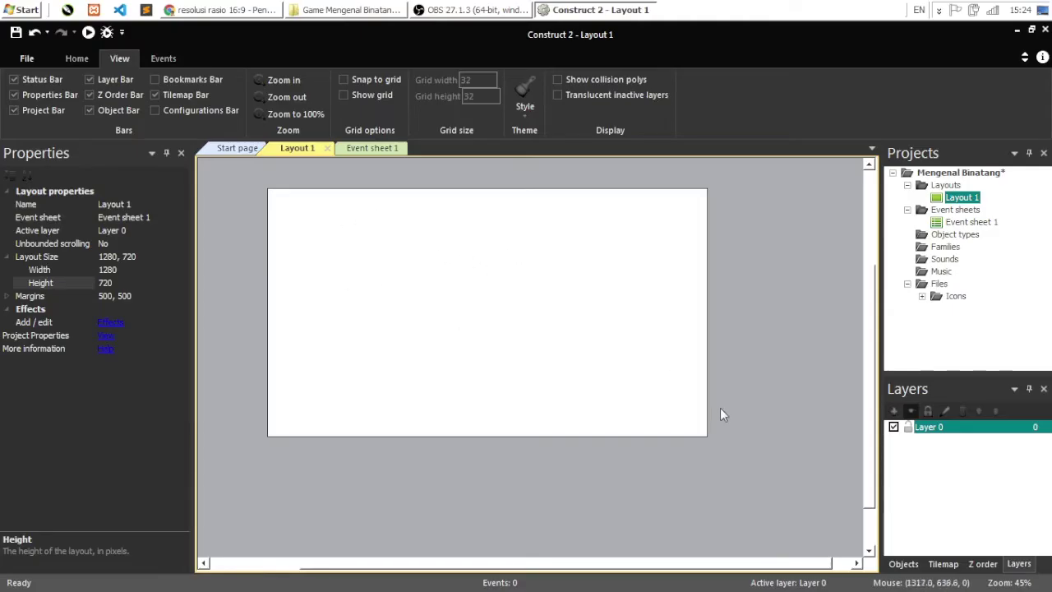
{"action": "key", "text": "Up"}
{"action": "key", "text": "Up"}
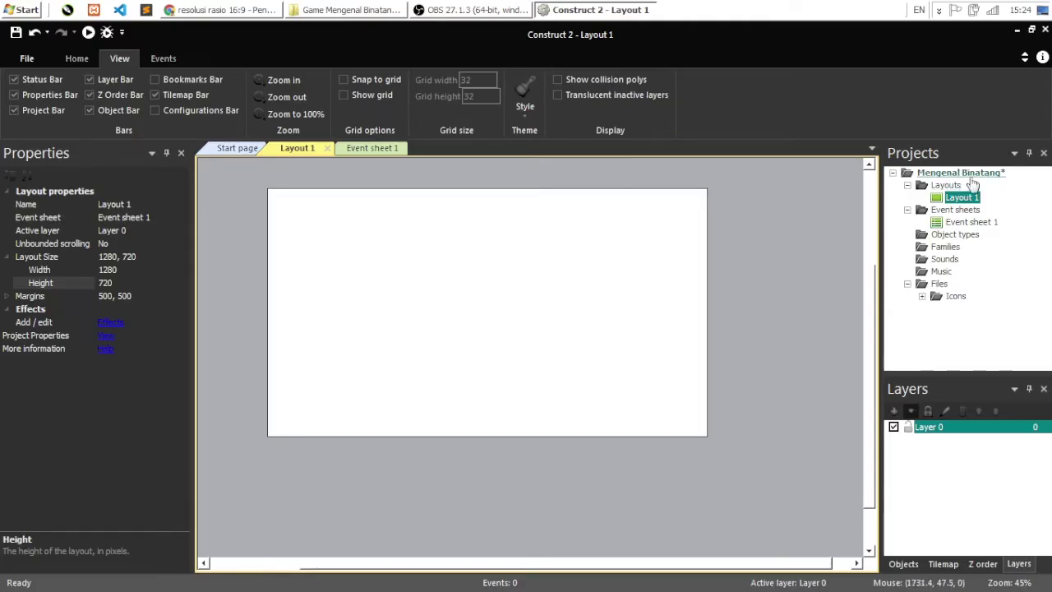
Step: Rename Layout 1 in the project tree as Opening1
{"action": "left_click", "coordinate": [955, 198]}
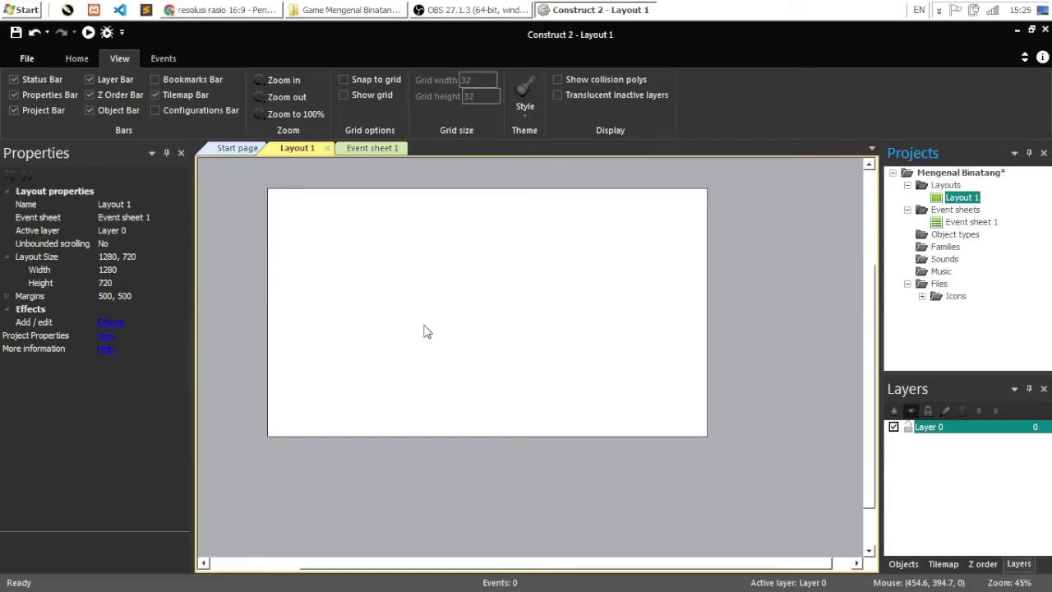
{"action": "left_click", "coordinate": [963, 199]}
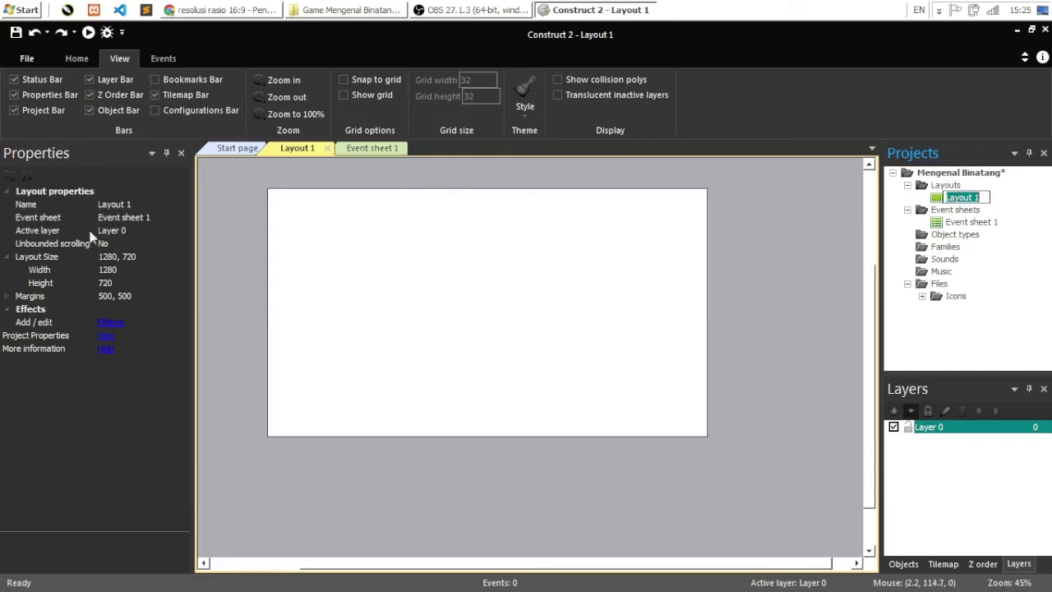
{"action": "key", "text": "Return"}
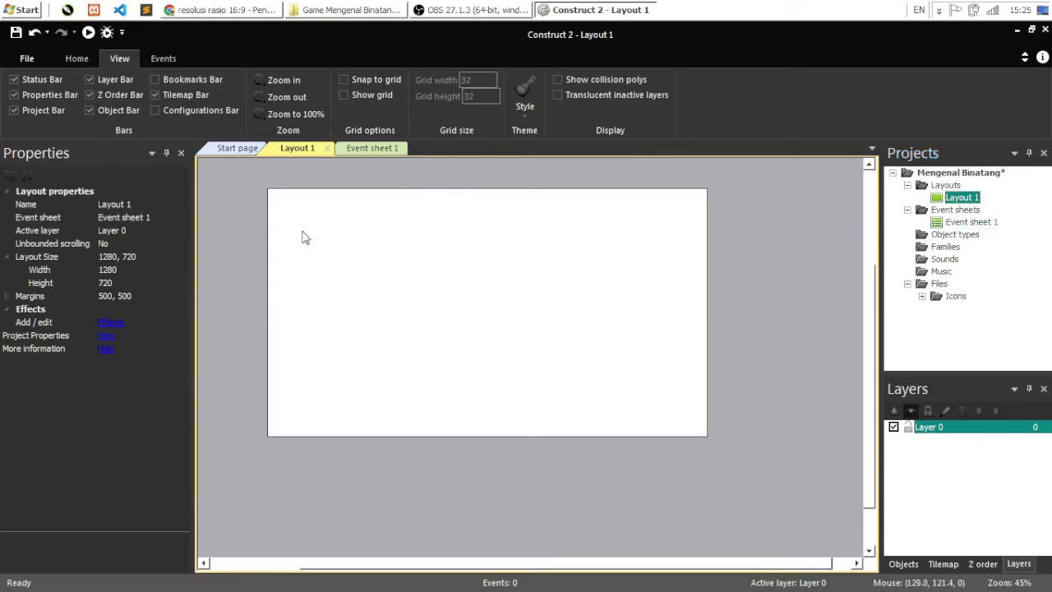
{"action": "left_click", "coordinate": [138, 205]}
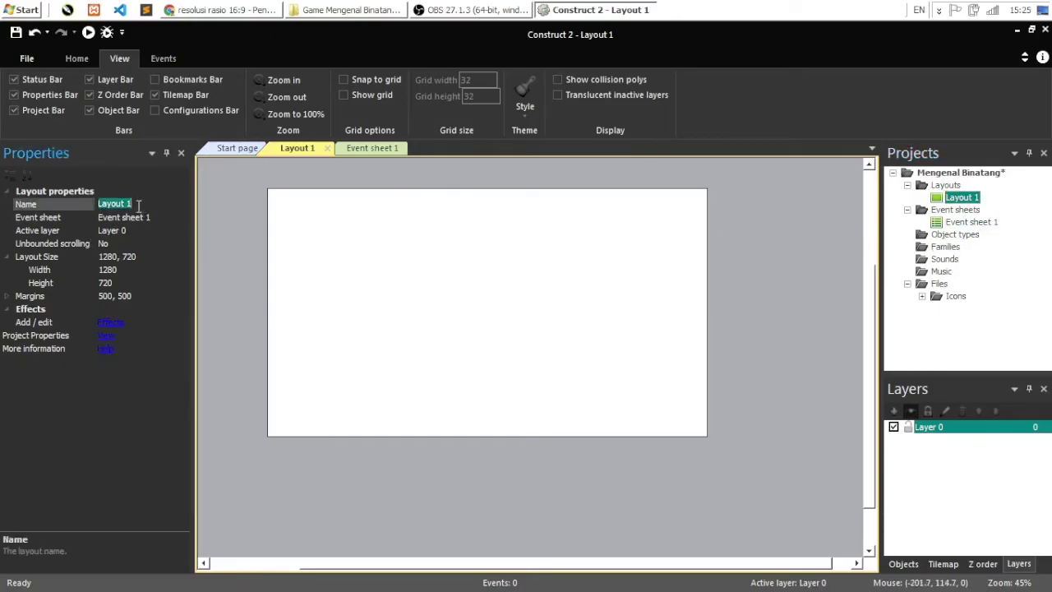
{"action": "right_click", "coordinate": [956, 199]}
{"action": "left_click", "coordinate": [972, 222]}
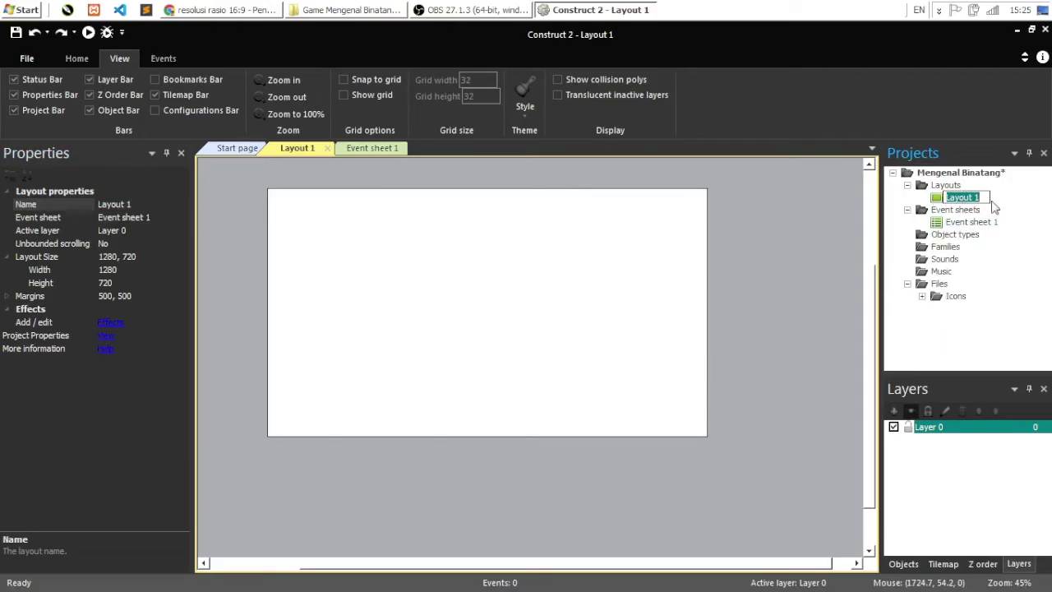
{"action": "type", "text": "Op"}
{"action": "type", "text": "ening1"}
{"action": "key", "text": "Return"}
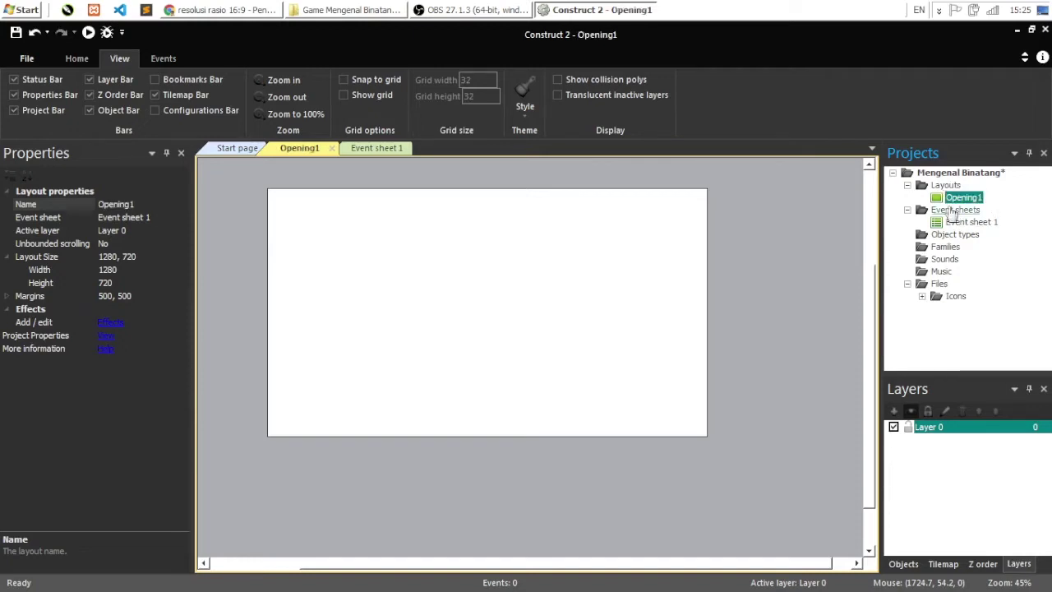
Step: Switch to the file explorer and look through the files in the Downloads folder
{"action": "left_click", "coordinate": [337, 10]}
{"action": "left_click", "coordinate": [68, 154]}
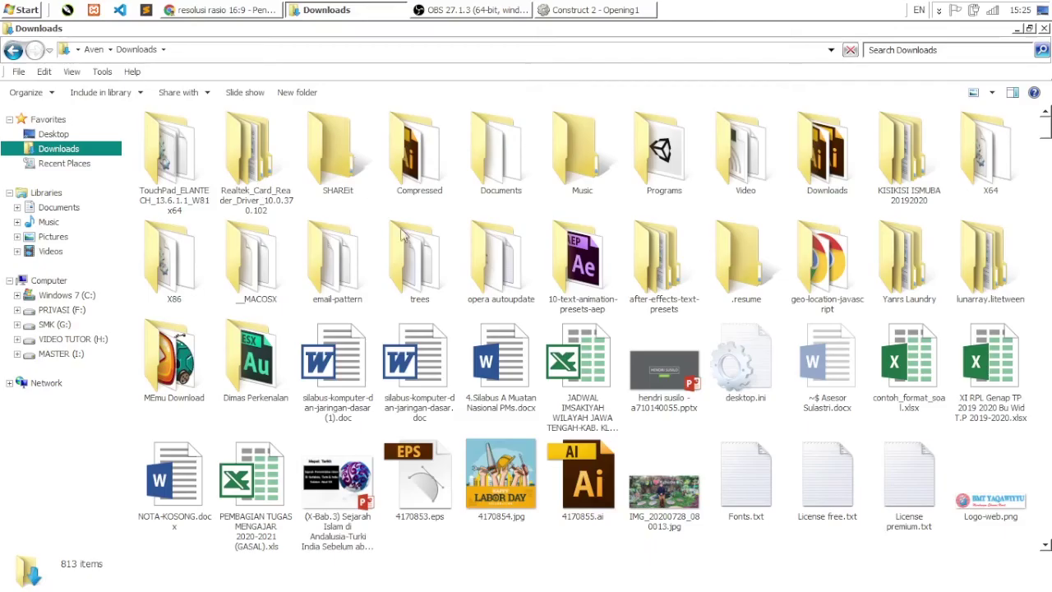
{"action": "left_click", "coordinate": [335, 285]}
{"action": "scroll", "coordinate": [335, 286], "scroll_direction": "down", "scroll_amount": 5}
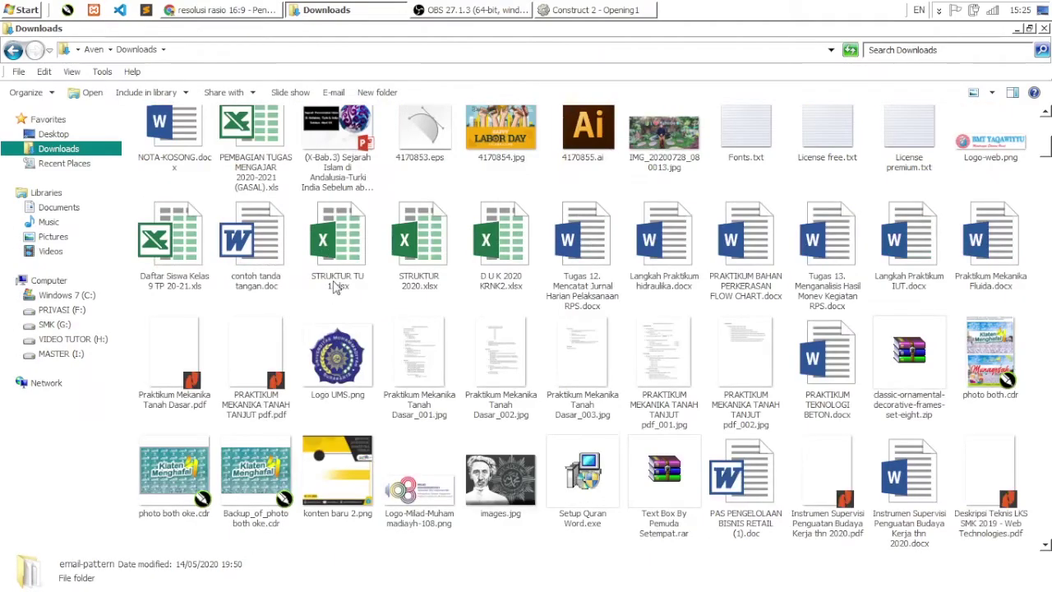
{"action": "scroll", "coordinate": [212, 283], "scroll_direction": "up", "scroll_amount": 5}
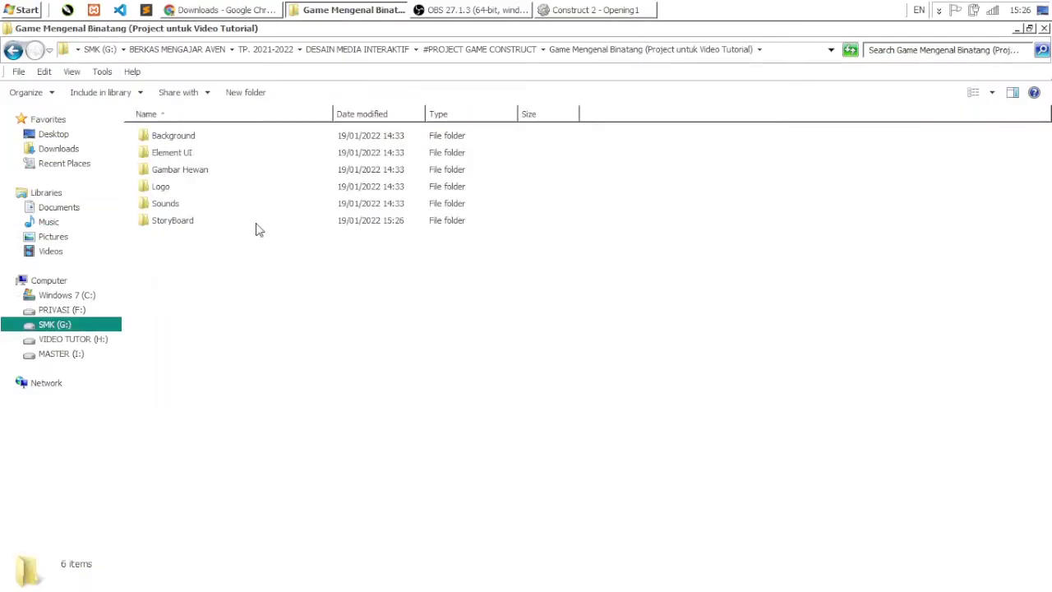
Step: Open the game project's StoryBoard folder, enlarge the thumbnails and look over the three storyboard sketches
{"action": "double_click", "coordinate": [259, 223]}
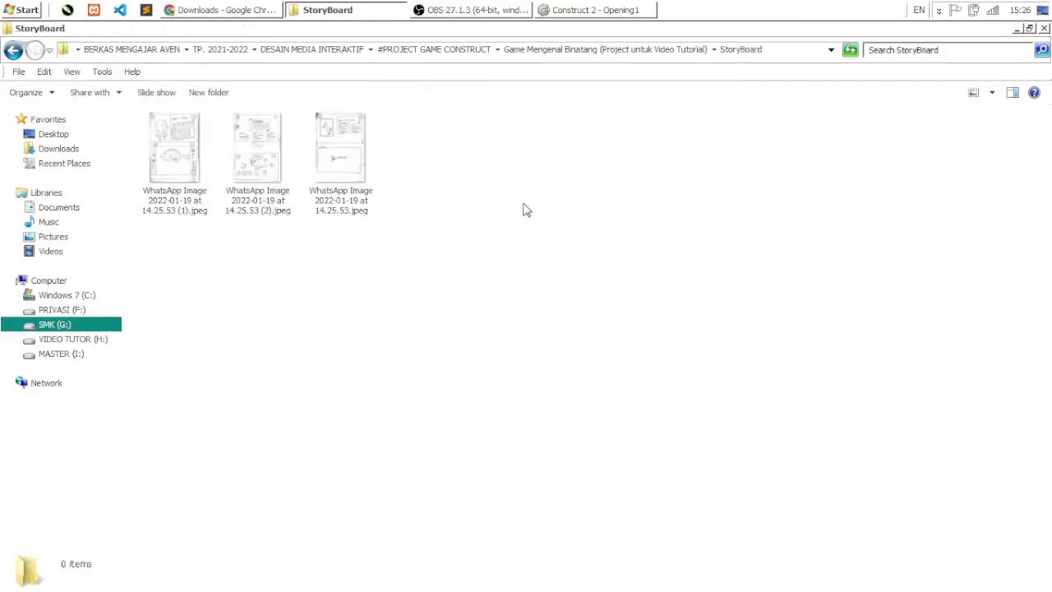
{"action": "left_click", "coordinate": [991, 93]}
{"action": "left_click", "coordinate": [994, 67]}
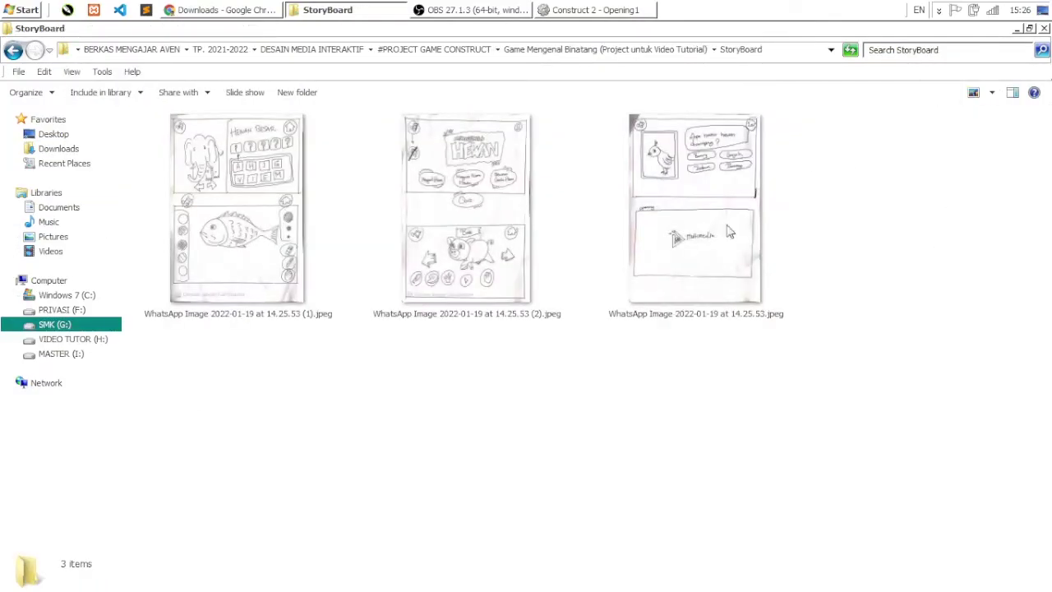
{"action": "right_click", "coordinate": [381, 442]}
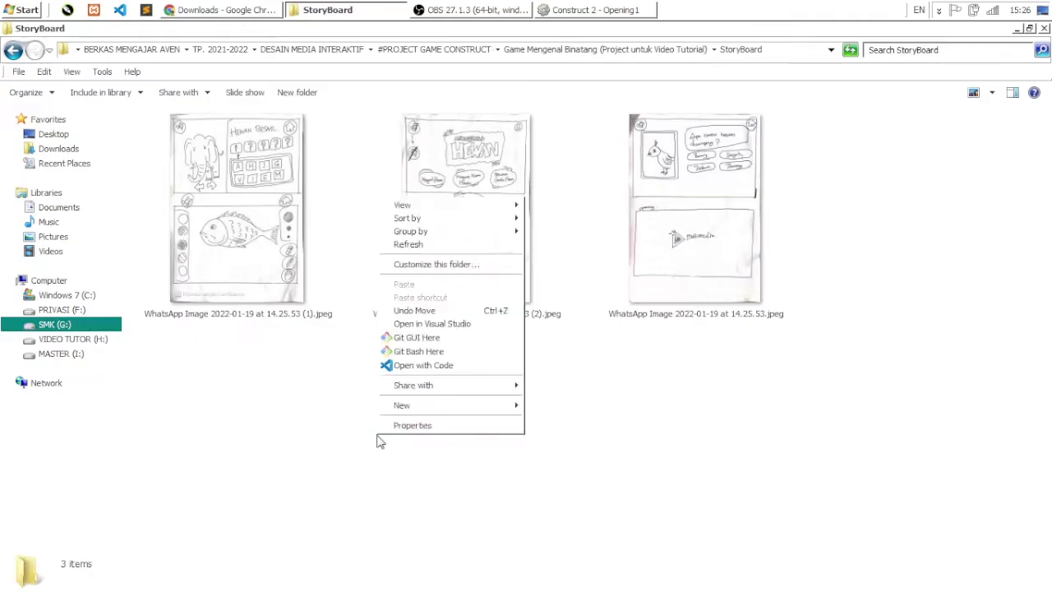
{"action": "left_click", "coordinate": [417, 251]}
{"action": "left_click", "coordinate": [738, 224]}
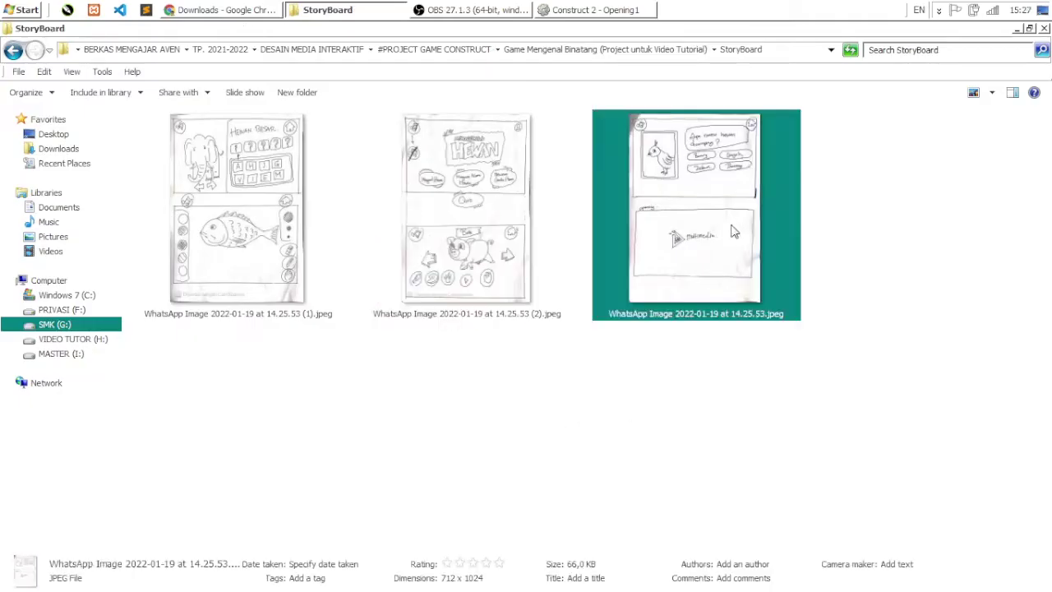
{"action": "left_click", "coordinate": [466, 246]}
{"action": "left_click", "coordinate": [247, 237]}
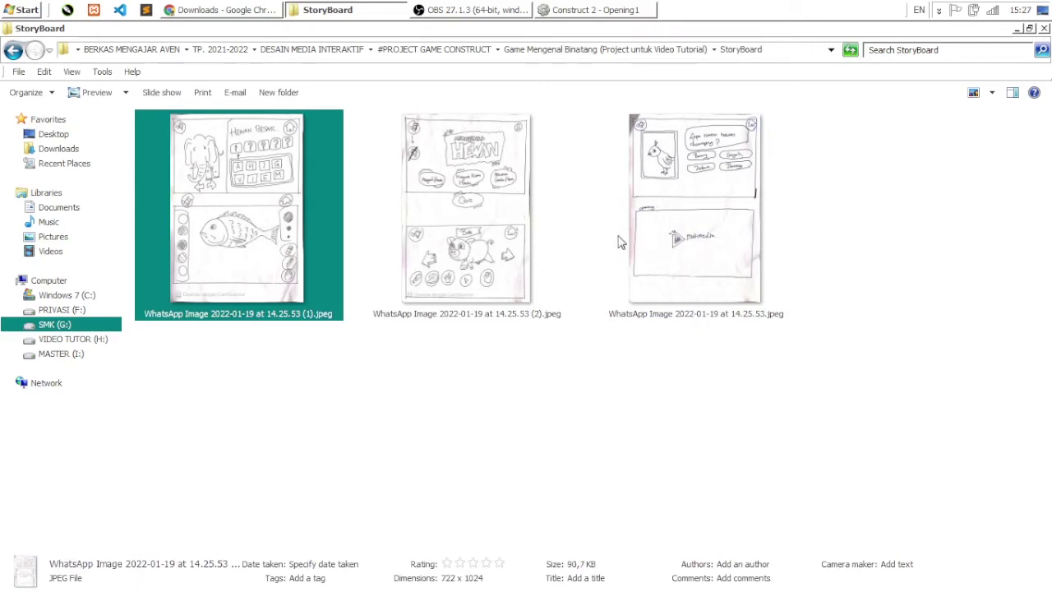
{"action": "left_click", "coordinate": [432, 380]}
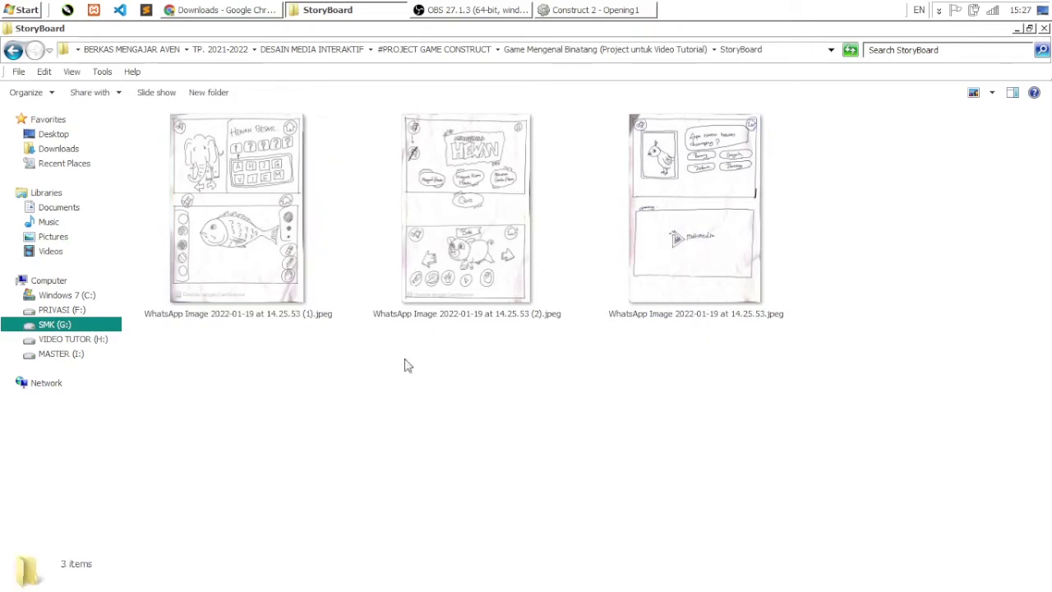
Step: View the quiz and opening sketch at full size, then examine the main menu and animal page sketch up close
{"action": "double_click", "coordinate": [670, 249]}
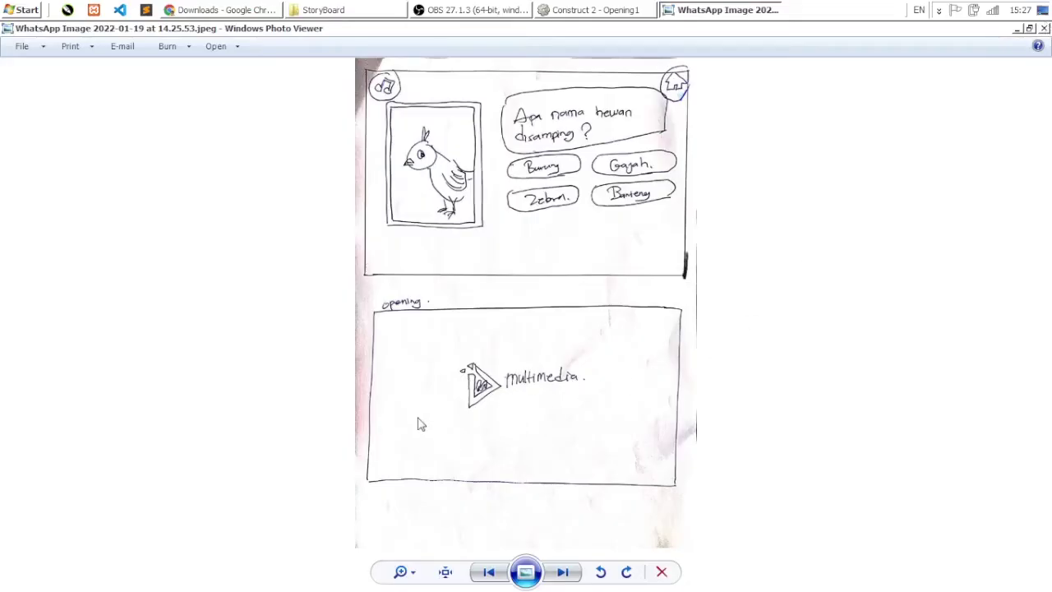
{"action": "left_click", "coordinate": [1044, 29]}
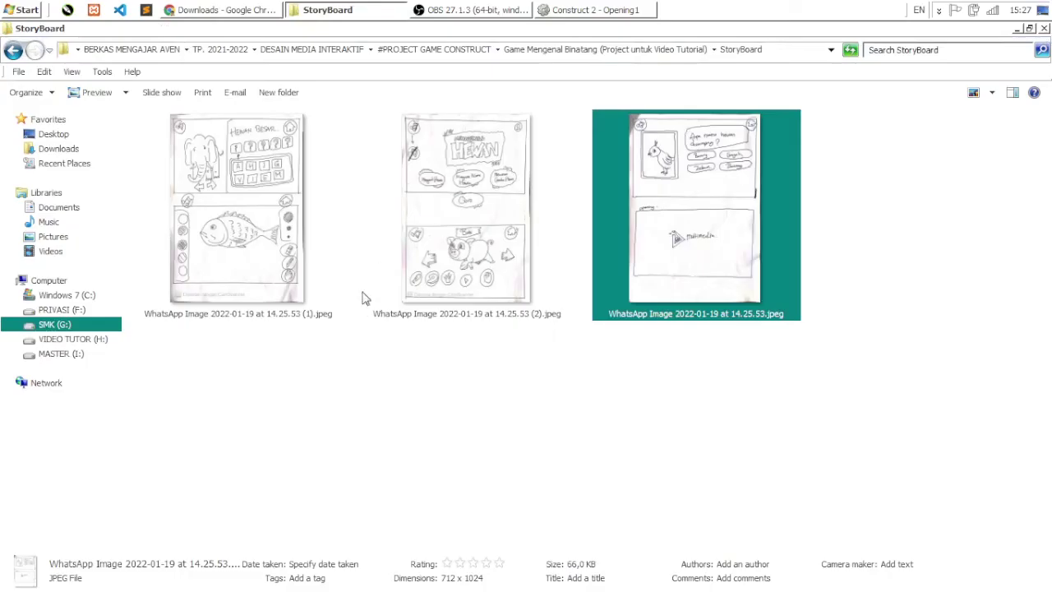
{"action": "double_click", "coordinate": [462, 215]}
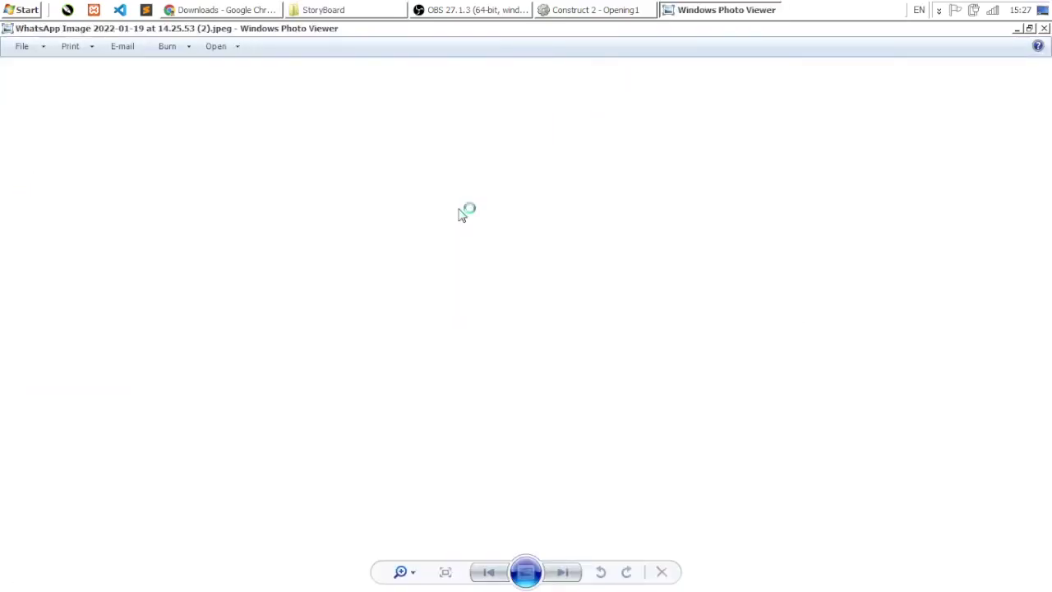
{"action": "scroll", "coordinate": [489, 193], "scroll_direction": "up", "scroll_amount": 3}
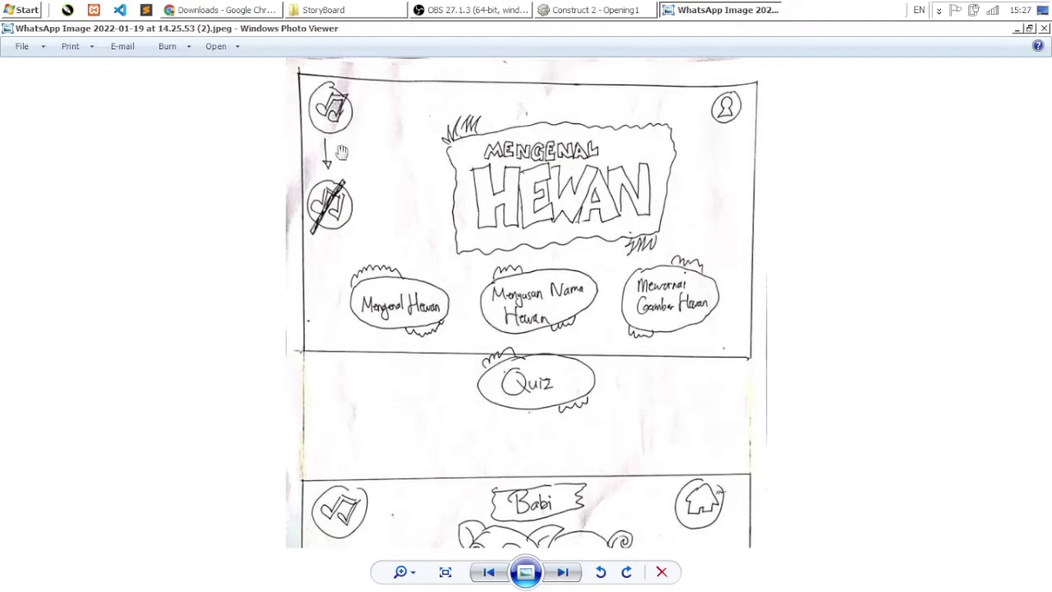
{"action": "left_click_drag", "start_coordinate": [509, 213], "coordinate": [509, 192]}
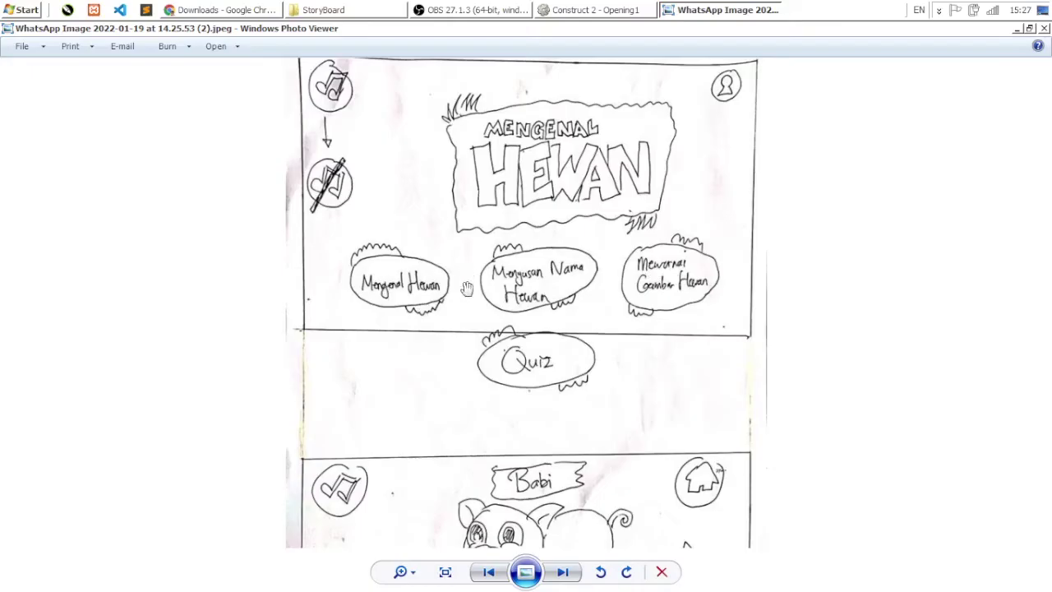
{"action": "scroll", "coordinate": [423, 291], "scroll_direction": "down", "scroll_amount": 3}
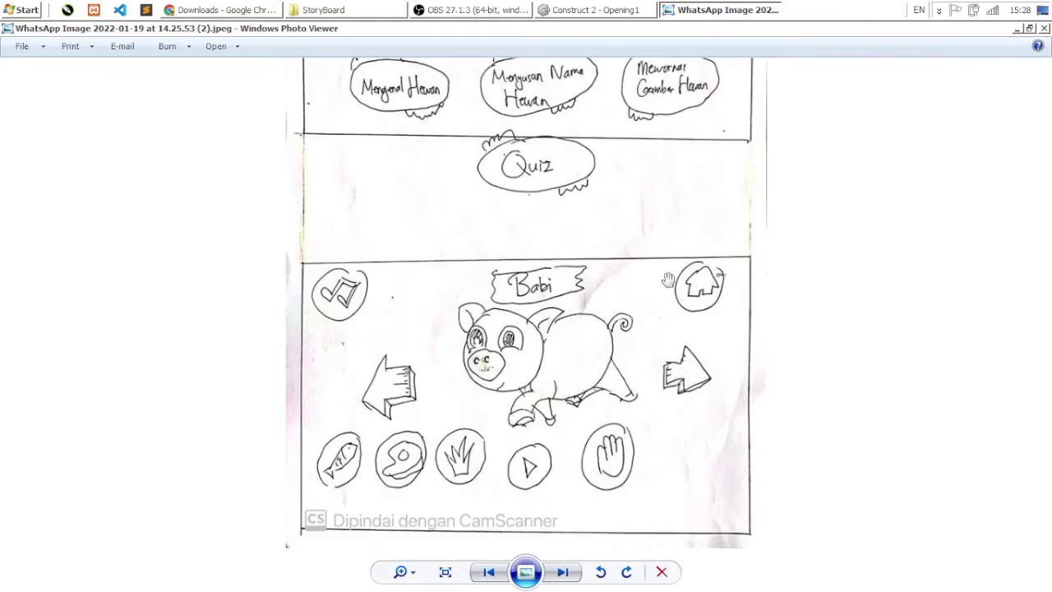
{"action": "scroll", "coordinate": [619, 284], "scroll_direction": "up", "scroll_amount": 5}
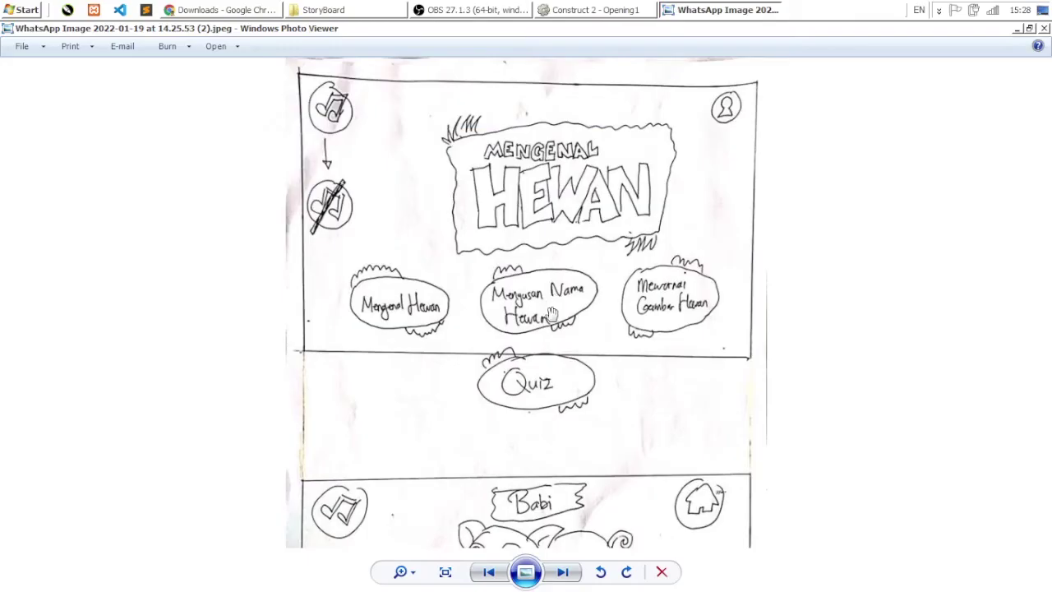
Step: Review the word-arranging and colouring sketch, go on through the other storyboard images, and close the photo viewer
{"action": "left_click", "coordinate": [495, 577]}
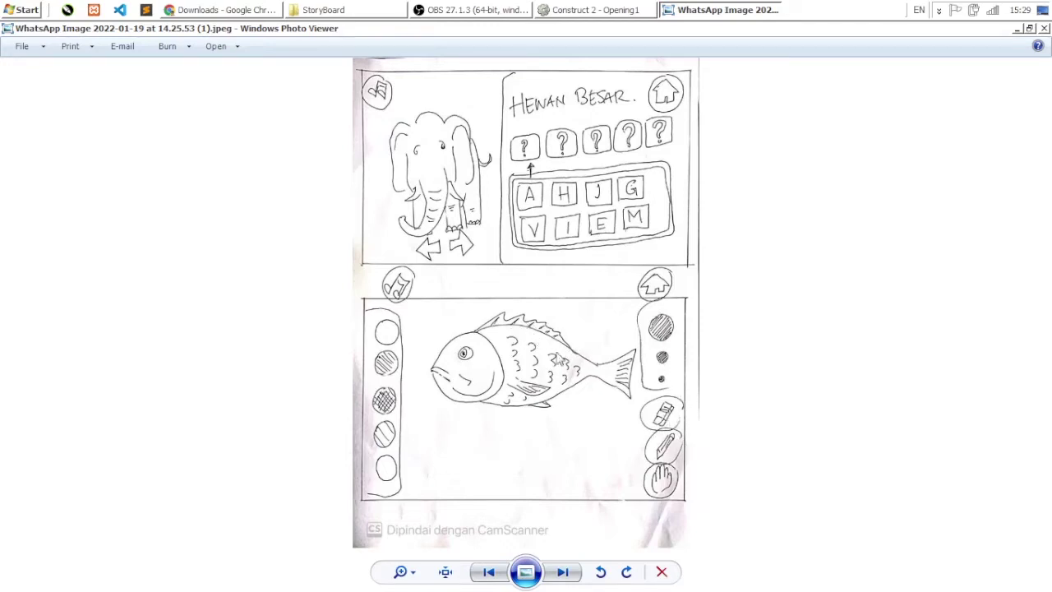
{"action": "left_click", "coordinate": [563, 572]}
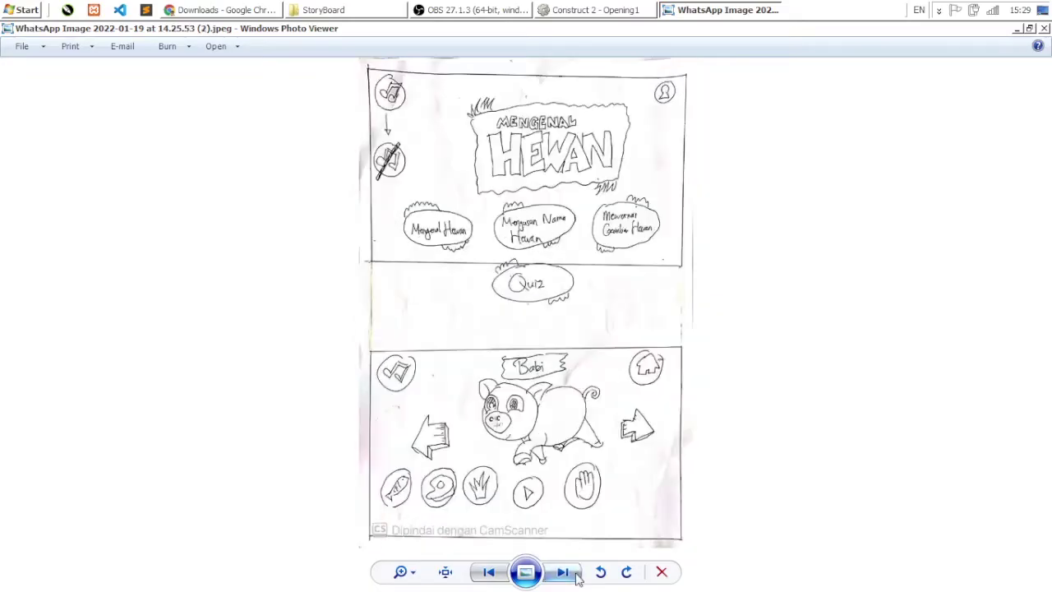
{"action": "left_click", "coordinate": [565, 574]}
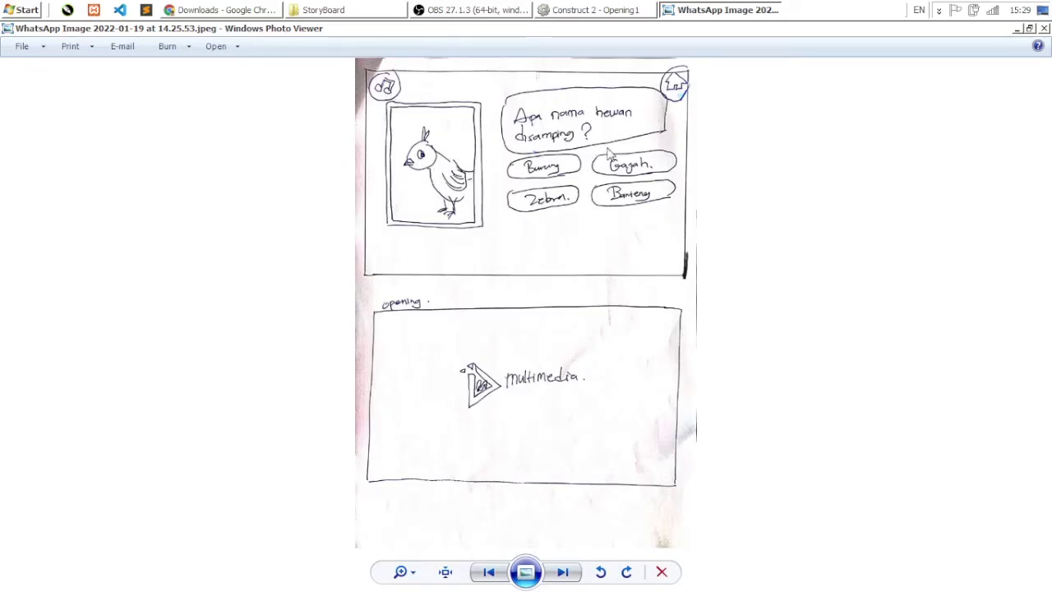
{"action": "left_click", "coordinate": [1043, 28]}
Step: Return to the parent folder Game Mengenal Binatang (Project untuk Video Tutorial) and refresh its listing
{"action": "left_click", "coordinate": [531, 402]}
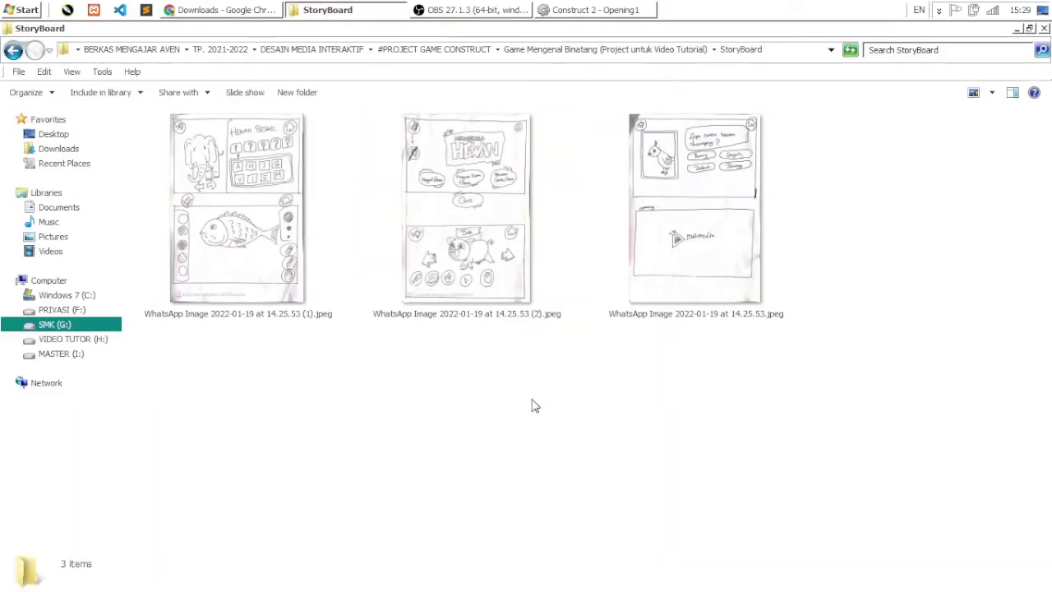
{"action": "right_click", "coordinate": [531, 401]}
{"action": "left_click", "coordinate": [594, 211]}
{"action": "key", "text": "BackSpace"}
{"action": "right_click", "coordinate": [338, 306]}
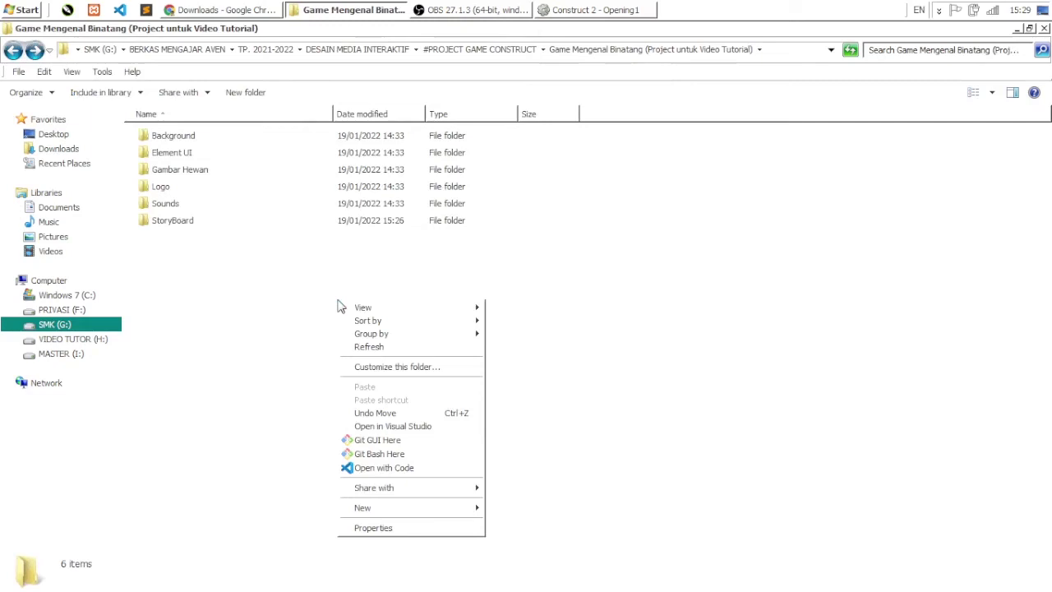
{"action": "left_click", "coordinate": [349, 345]}
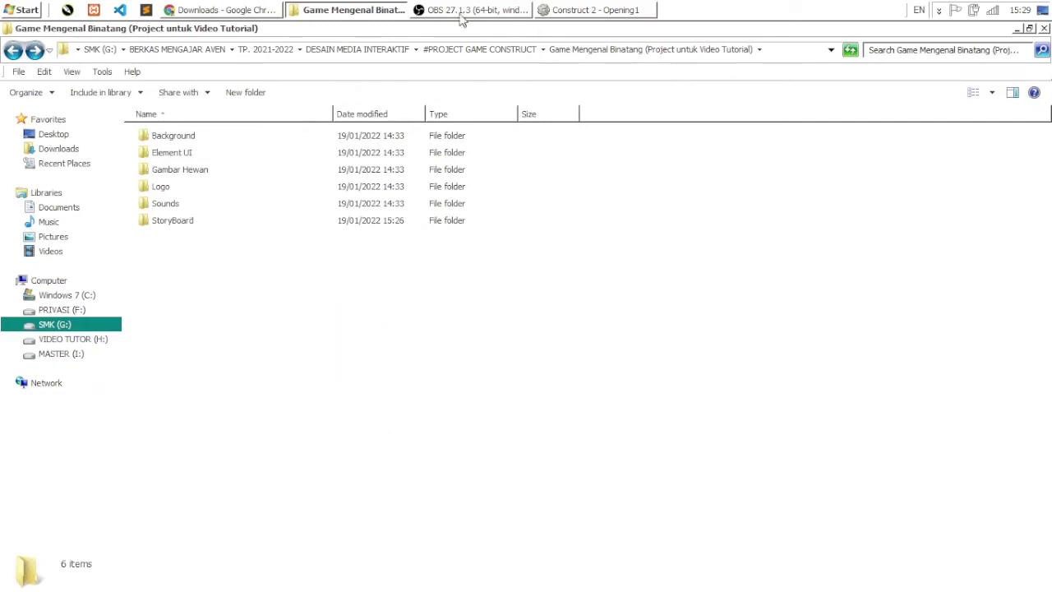
Step: Switch to Construct 2 and bring up the empty Opening1 layout for editing
{"action": "left_click", "coordinate": [571, 11]}
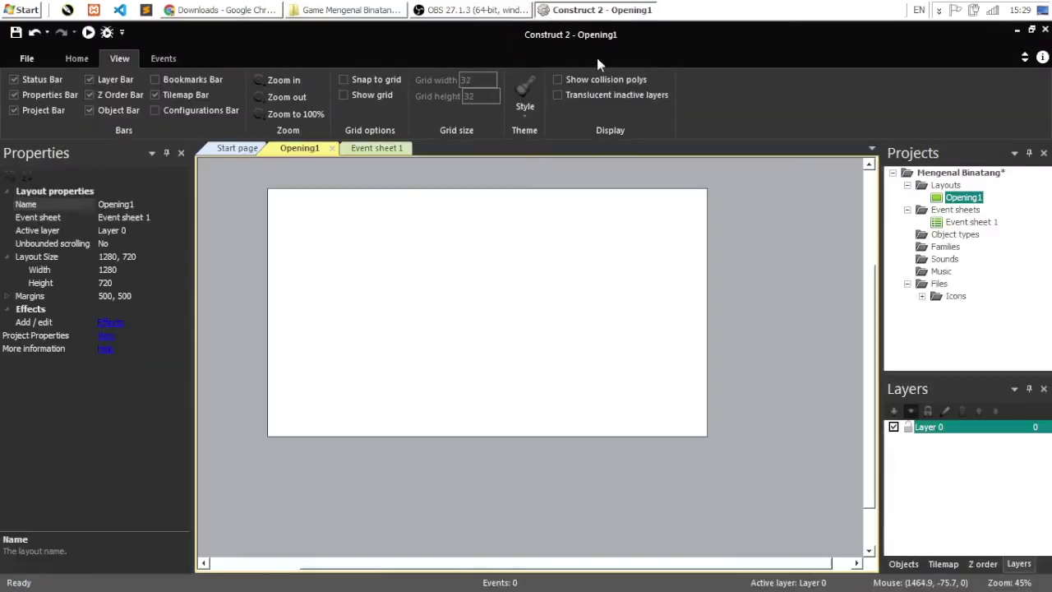
{"action": "left_click", "coordinate": [948, 199]}
{"action": "middle_click_drag", "start_coordinate": [505, 265], "coordinate": [521, 275]}
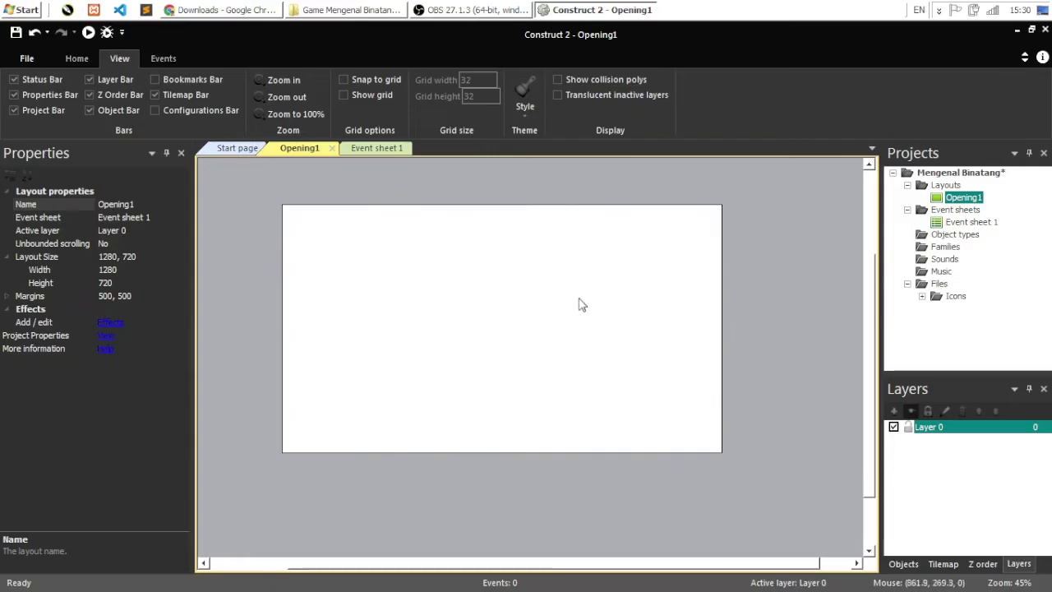
Step: Insert a new Sprite object on Layer 0 of Opening1, placed near the layout's upper-left corner at about 165, 162
{"action": "right_click", "coordinate": [470, 268]}
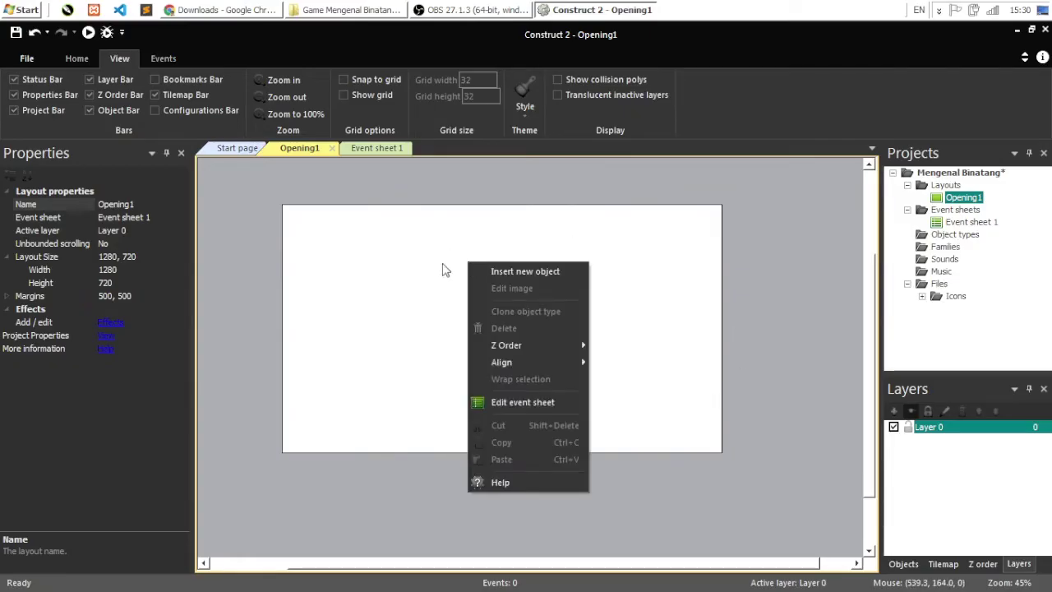
{"action": "left_click", "coordinate": [556, 274]}
{"action": "scroll", "coordinate": [604, 207], "scroll_direction": "down", "scroll_amount": 1}
{"action": "scroll", "coordinate": [604, 207], "scroll_direction": "up", "scroll_amount": 1}
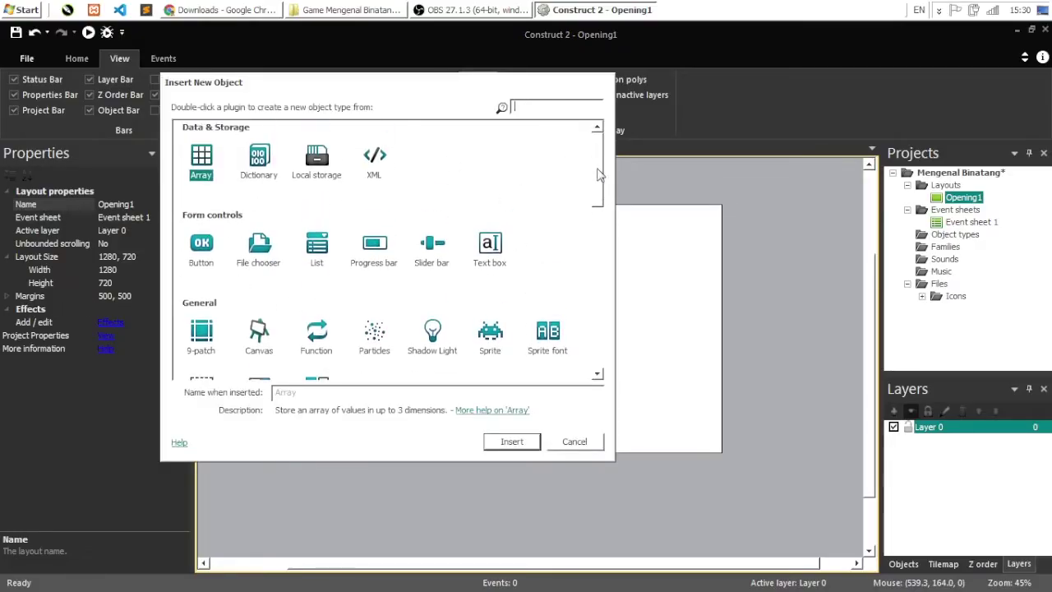
{"action": "scroll", "coordinate": [600, 175], "scroll_direction": "down", "scroll_amount": 5}
{"action": "scroll", "coordinate": [583, 202], "scroll_direction": "up", "scroll_amount": 4}
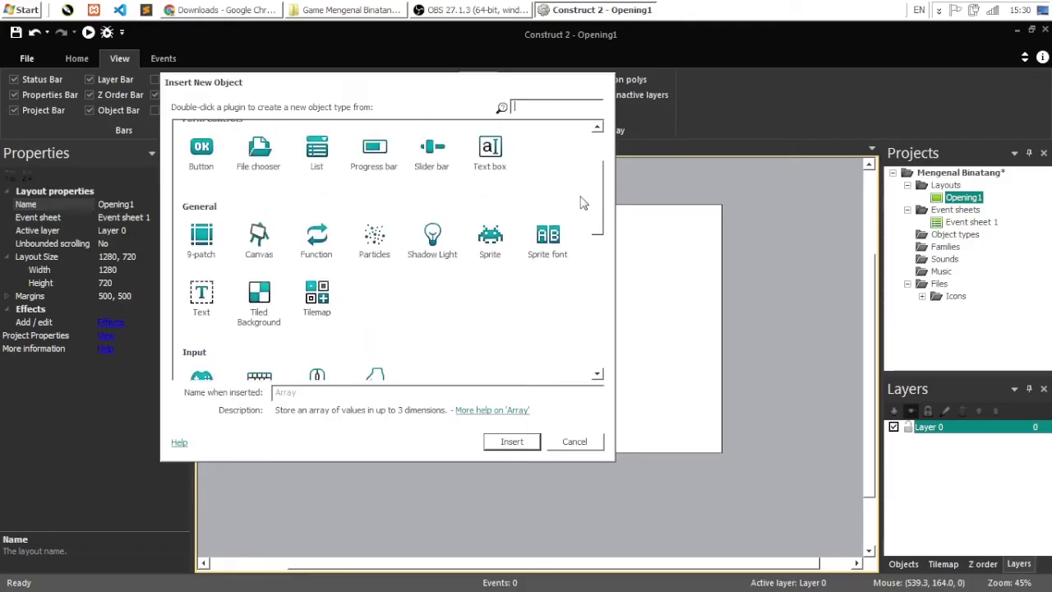
{"action": "scroll", "coordinate": [583, 202], "scroll_direction": "up", "scroll_amount": 1}
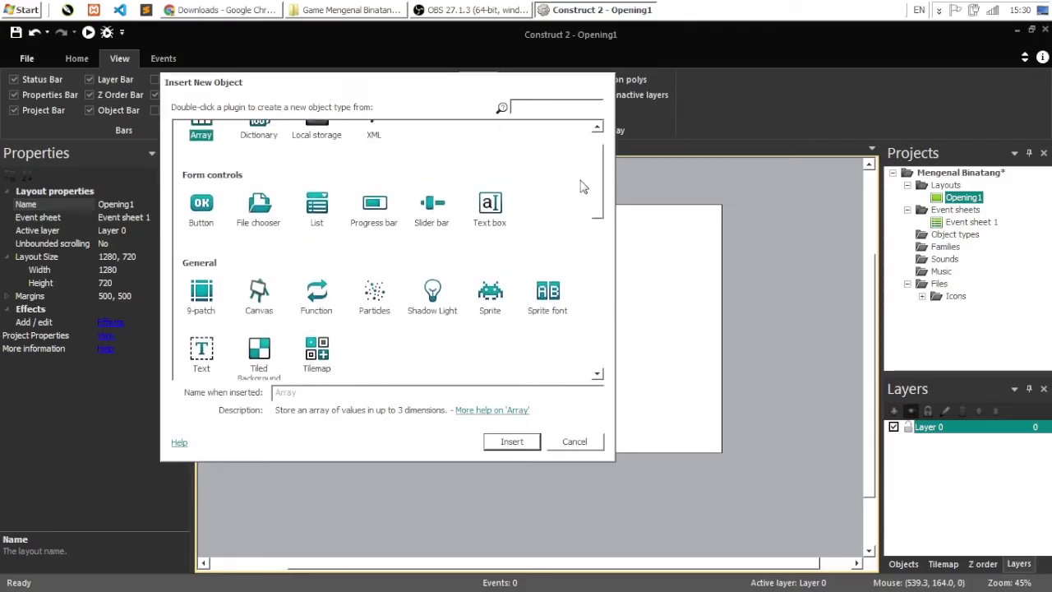
{"action": "left_click", "coordinate": [490, 311]}
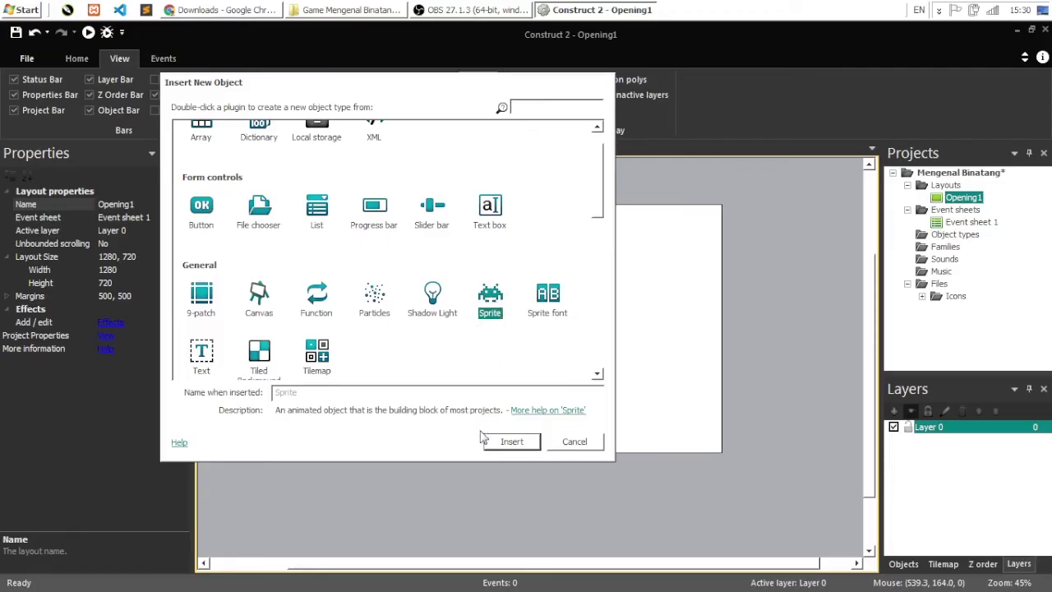
{"action": "left_click", "coordinate": [511, 442]}
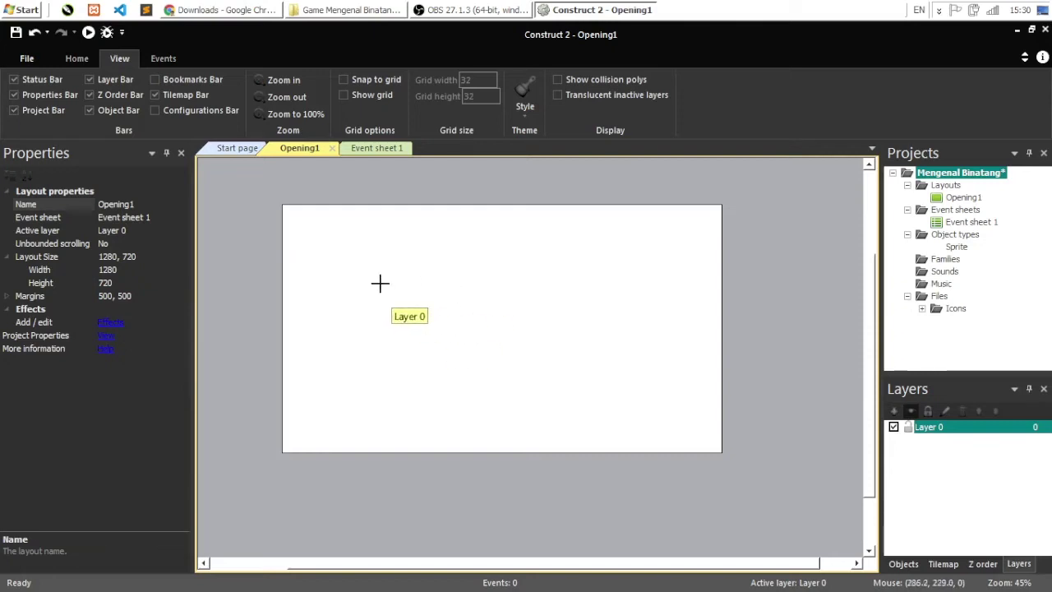
{"action": "left_click", "coordinate": [338, 260]}
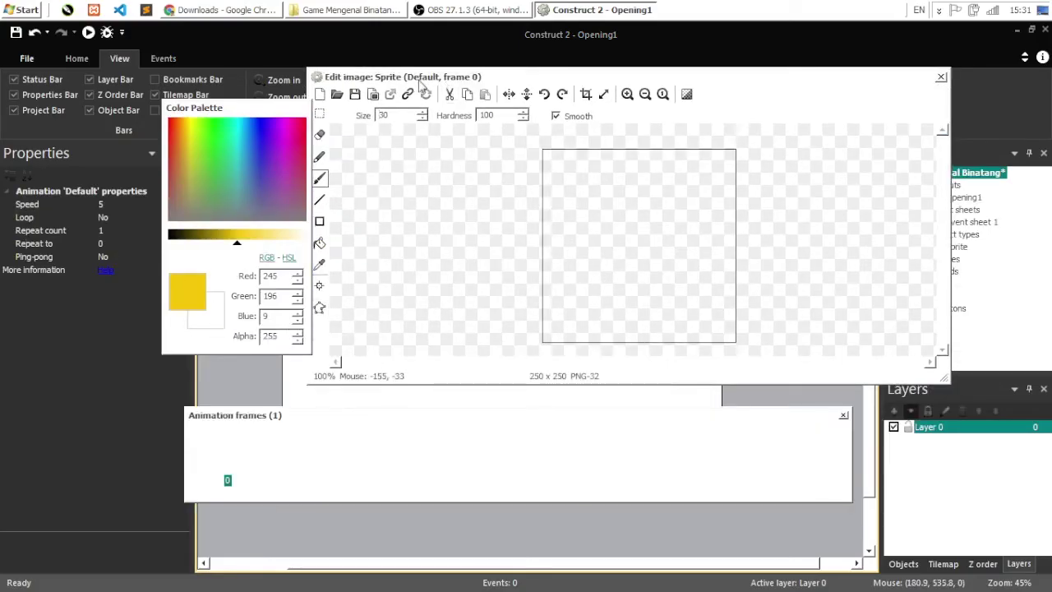
Step: Flood-fill the sprite's 250 × 250 image with green (Red 22, Green 187, Blue 88) and close the image editor
{"action": "left_click_drag", "start_coordinate": [271, 113], "coordinate": [224, 104]}
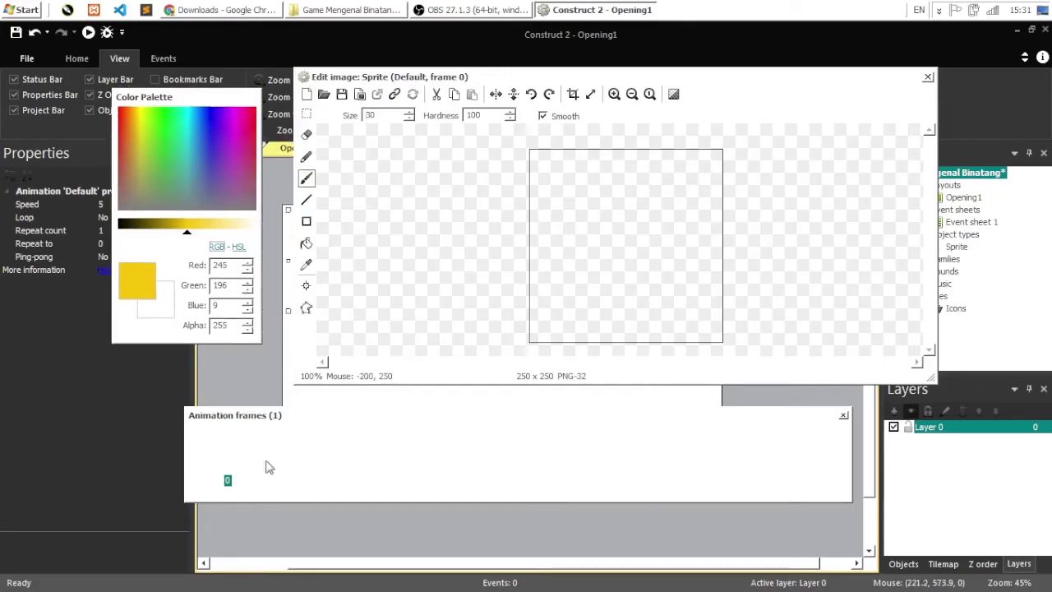
{"action": "left_click", "coordinate": [600, 219]}
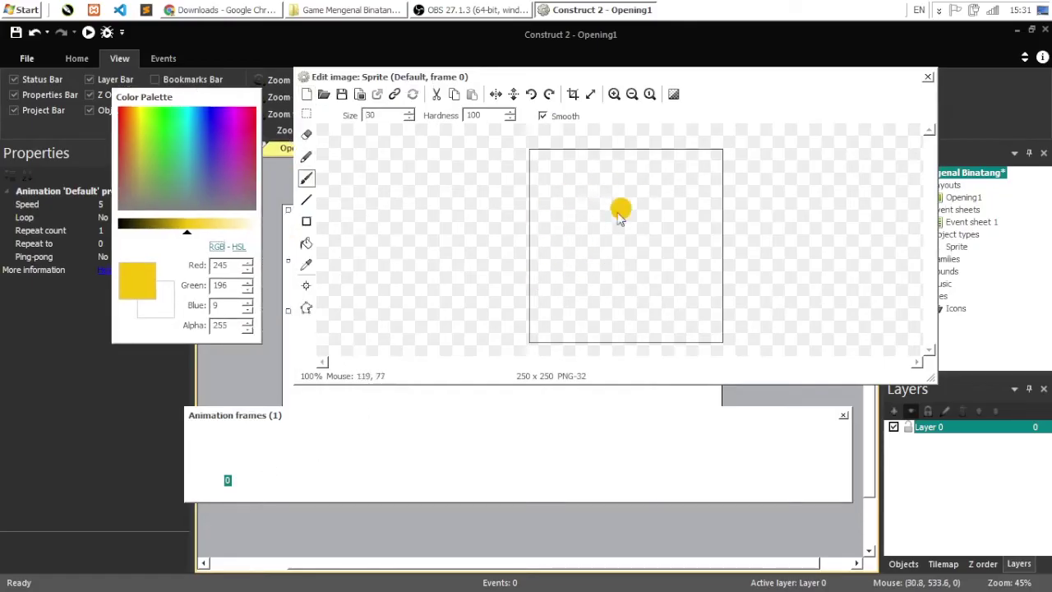
{"action": "left_click", "coordinate": [306, 243]}
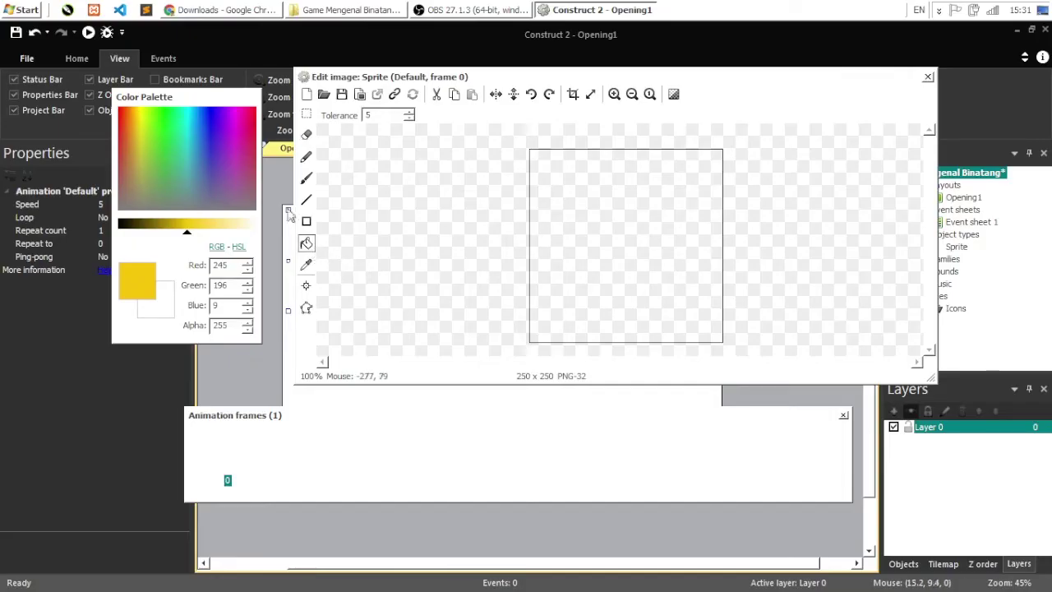
{"action": "left_click", "coordinate": [176, 136]}
{"action": "left_click_drag", "start_coordinate": [177, 135], "coordinate": [172, 127]}
{"action": "left_click_drag", "start_coordinate": [188, 237], "coordinate": [173, 234]}
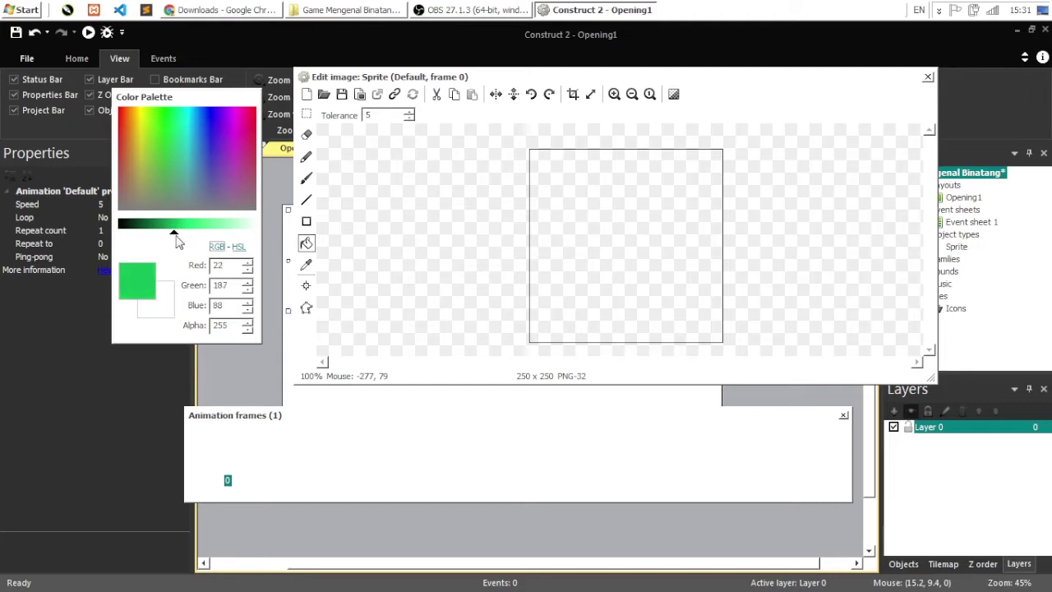
{"action": "left_click", "coordinate": [598, 219]}
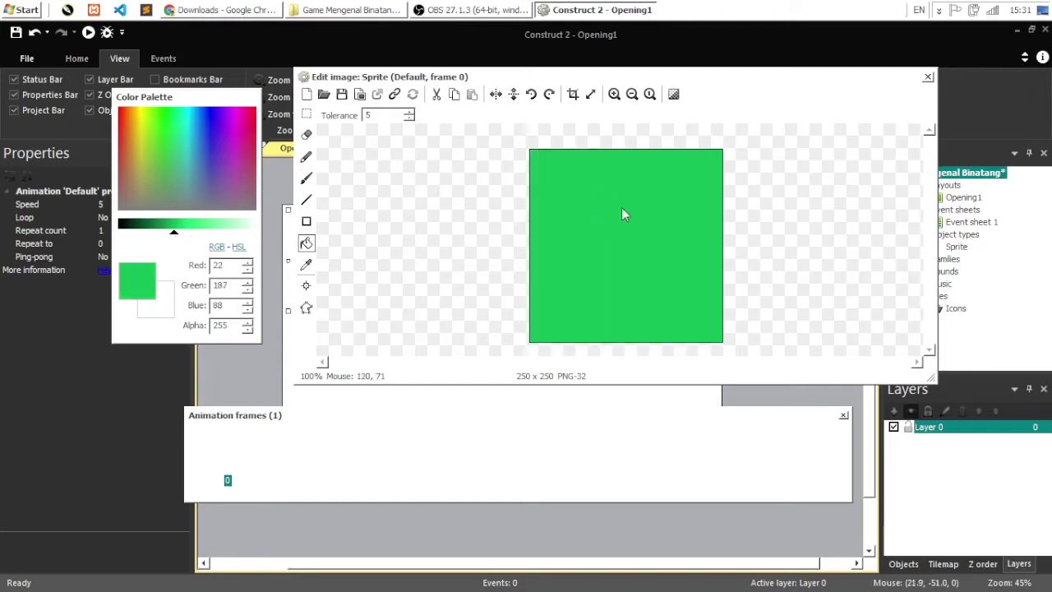
{"action": "left_click", "coordinate": [928, 78]}
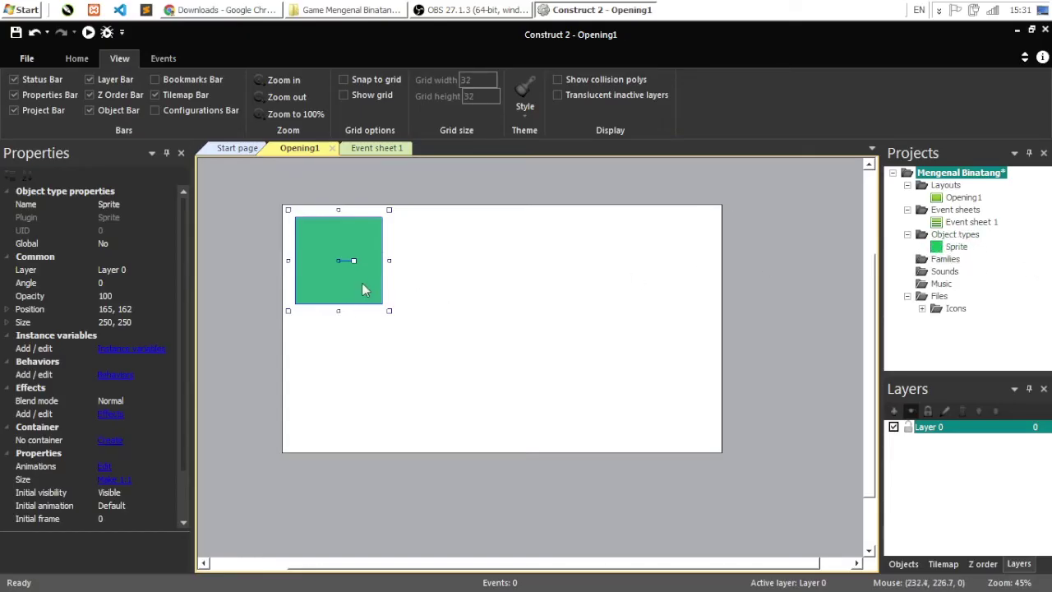
Step: Move the green sprite over the layout's upper-left corner and stretch it to about 1307 × 750 so it covers the whole layout
{"action": "left_click_drag", "start_coordinate": [362, 285], "coordinate": [344, 265]}
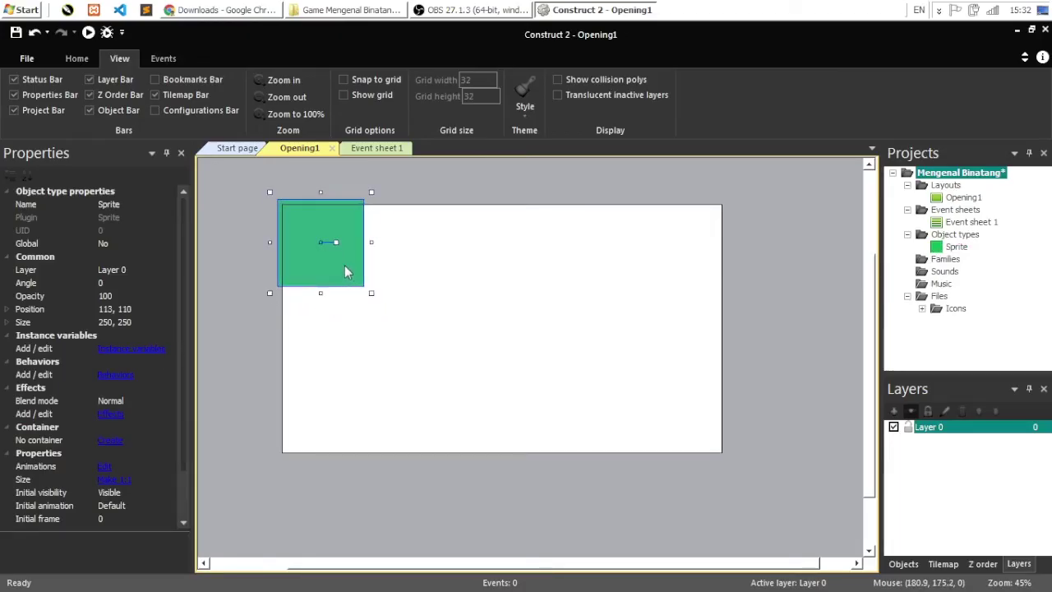
{"action": "left_click_drag", "start_coordinate": [371, 242], "coordinate": [734, 272]}
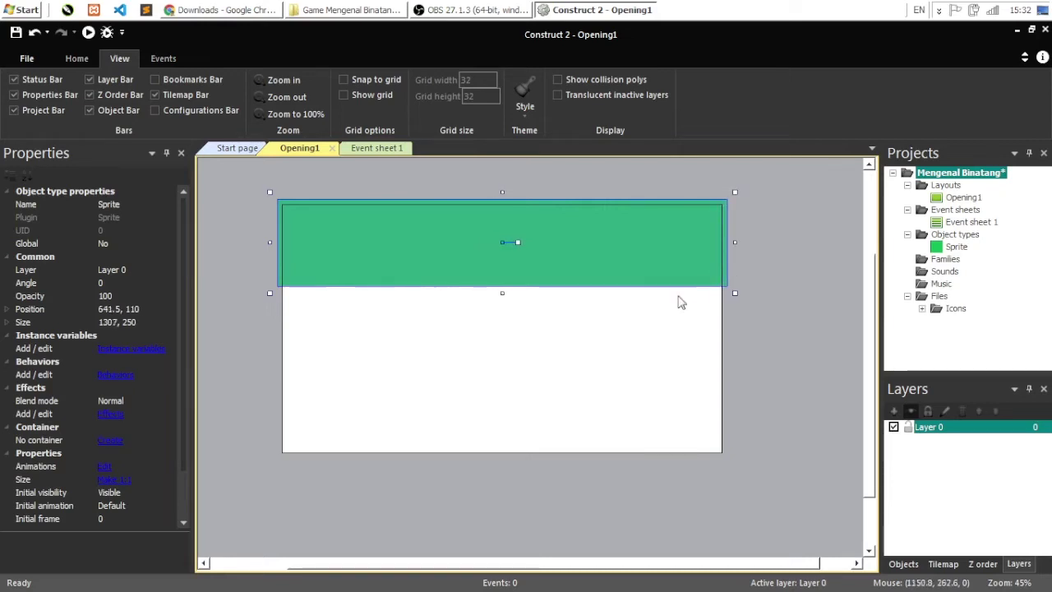
{"action": "left_click_drag", "start_coordinate": [500, 294], "coordinate": [488, 467]}
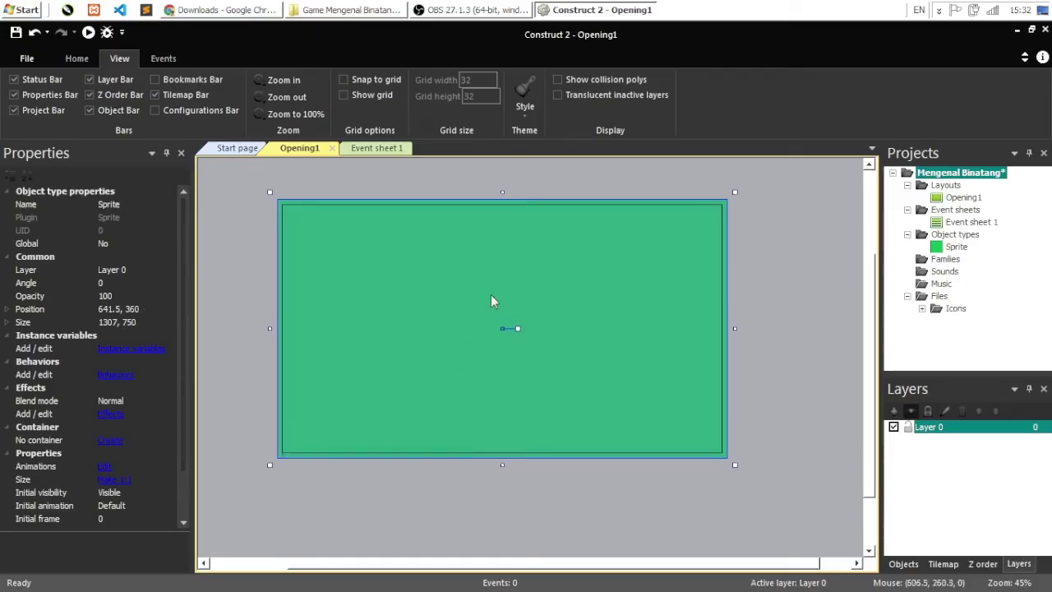
{"action": "left_click", "coordinate": [743, 251]}
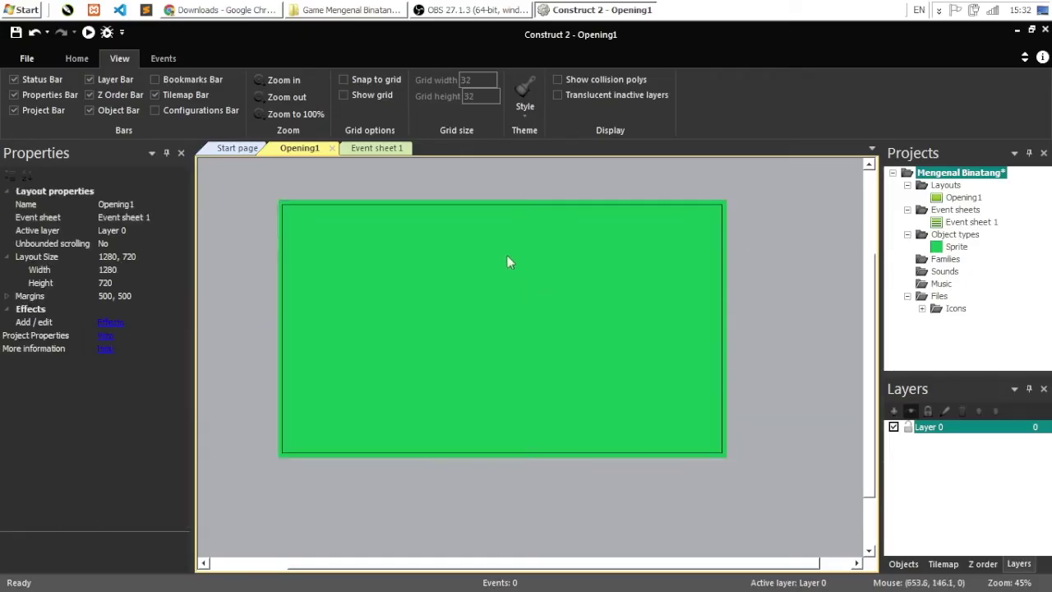
Step: Reopen the background sprite's image, refill it with a softer green (Red 37, Green 177, Blue 112), and close the image editor
{"action": "left_click", "coordinate": [487, 283]}
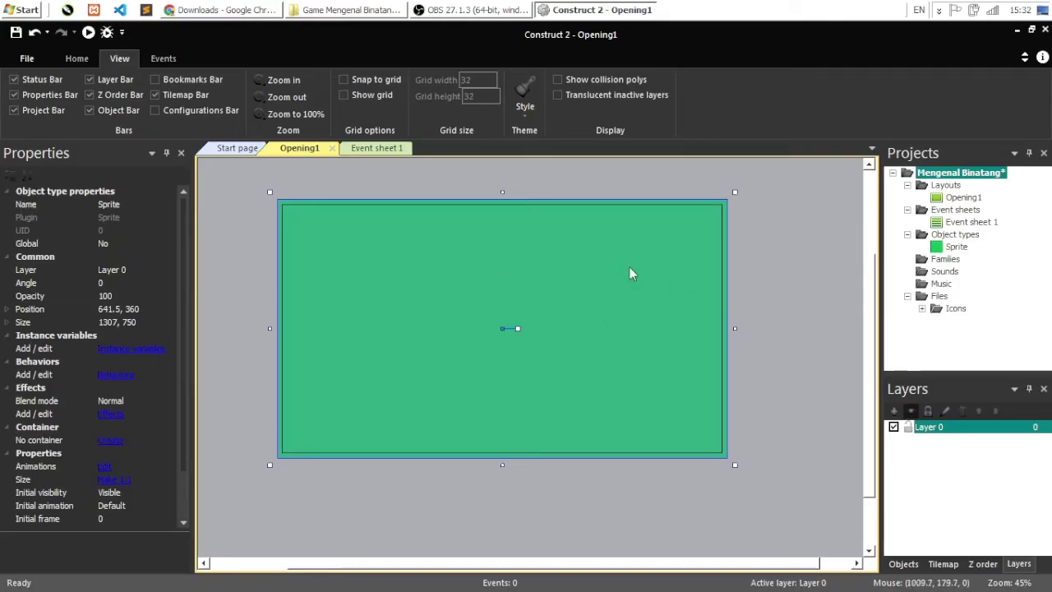
{"action": "double_click", "coordinate": [504, 261]}
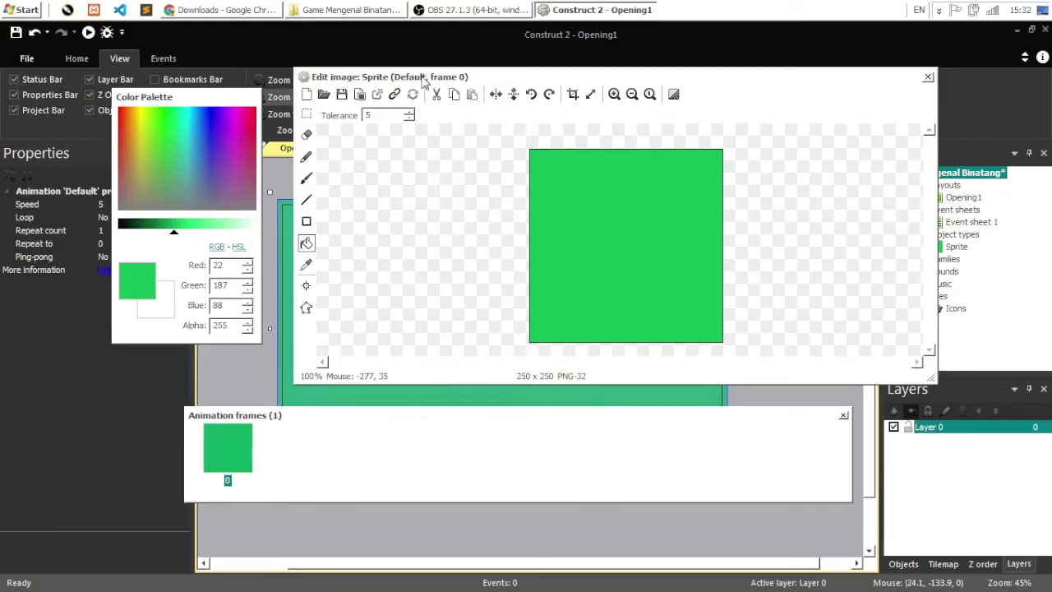
{"action": "left_click_drag", "start_coordinate": [405, 80], "coordinate": [386, 81]}
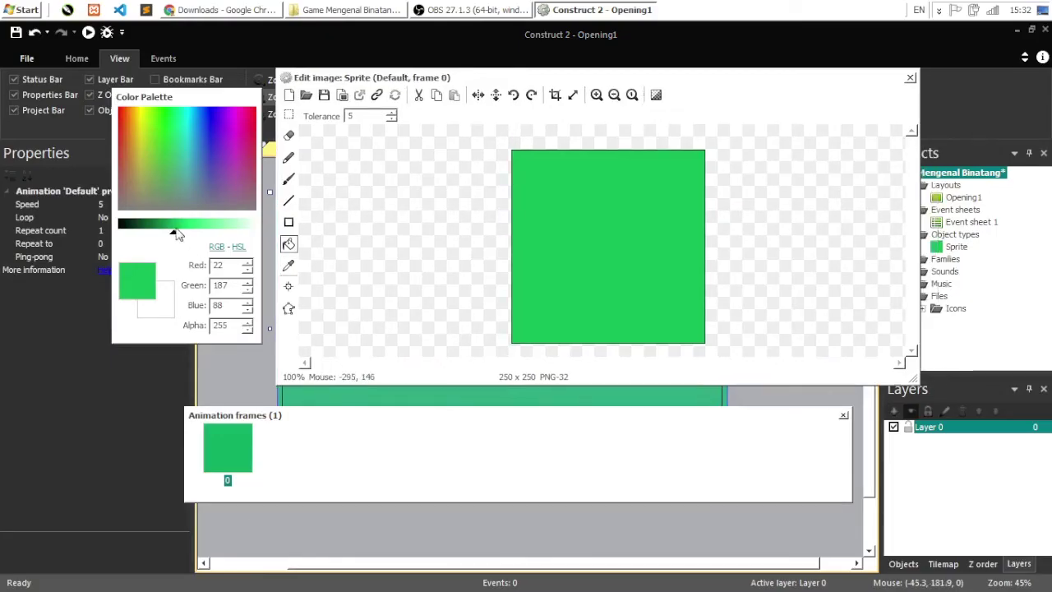
{"action": "left_click", "coordinate": [178, 143]}
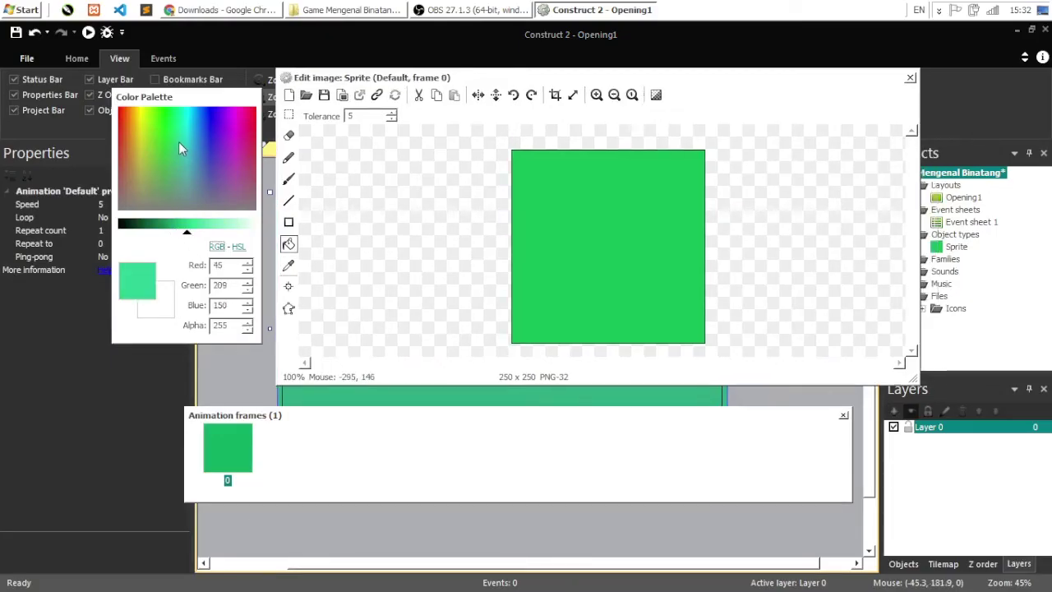
{"action": "left_click_drag", "start_coordinate": [187, 233], "coordinate": [175, 236]}
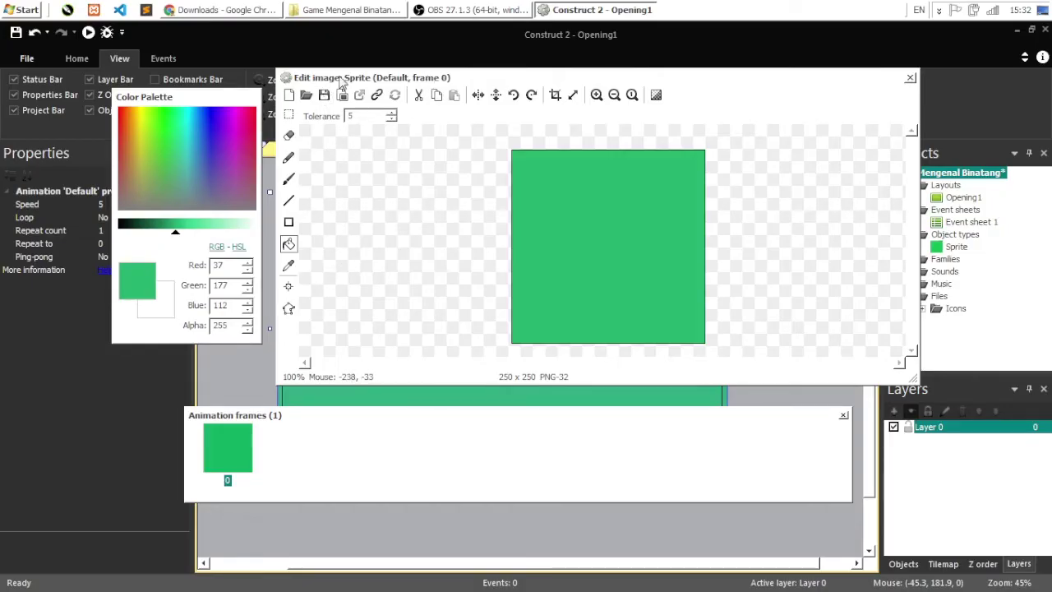
{"action": "left_click_drag", "start_coordinate": [332, 81], "coordinate": [323, 81]}
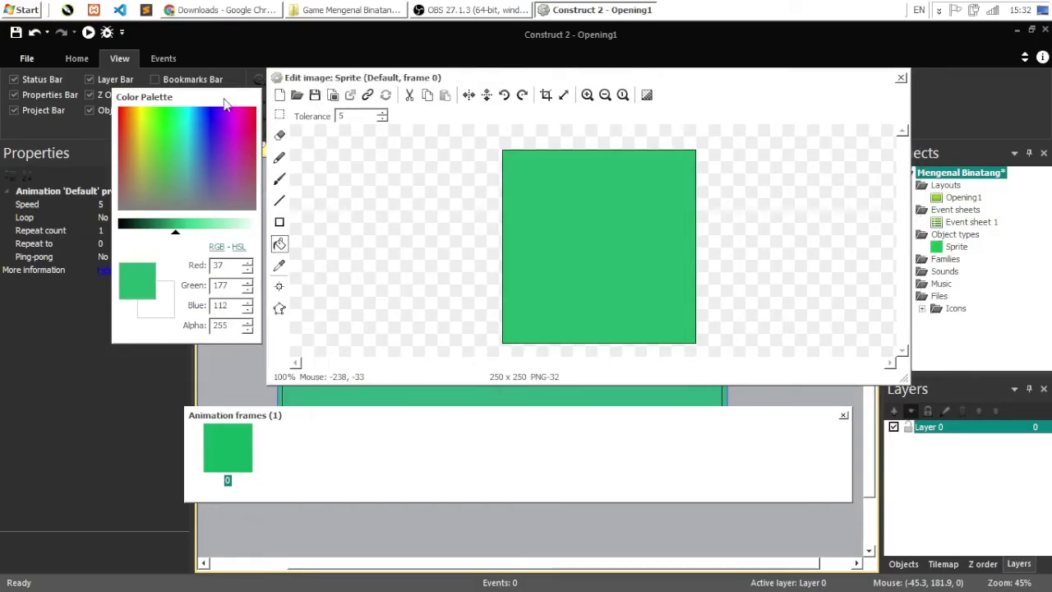
{"action": "left_click", "coordinate": [224, 97]}
{"action": "left_click_drag", "start_coordinate": [222, 85], "coordinate": [220, 81]}
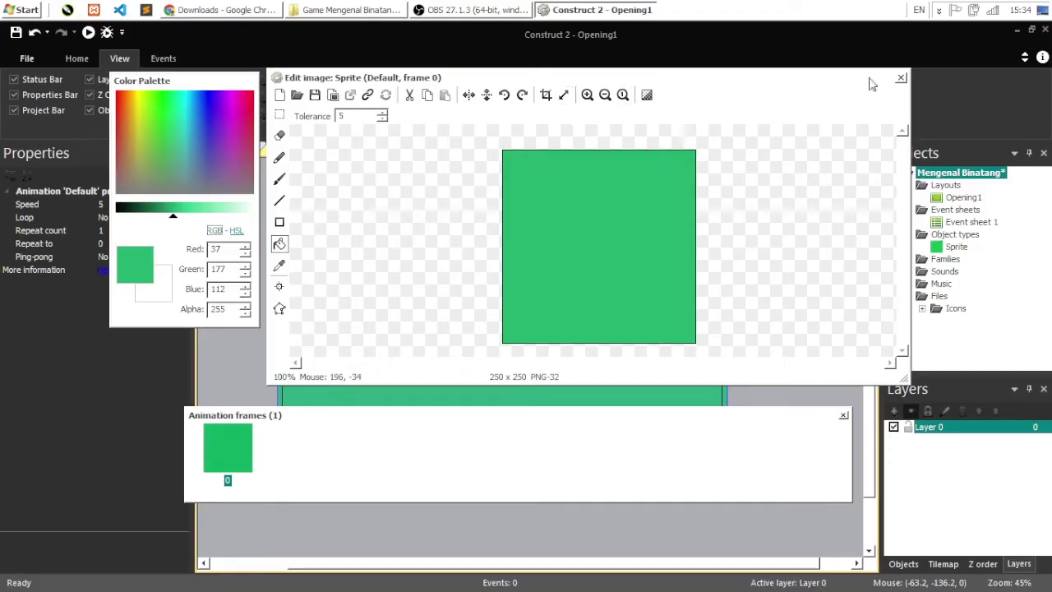
{"action": "left_click", "coordinate": [901, 78]}
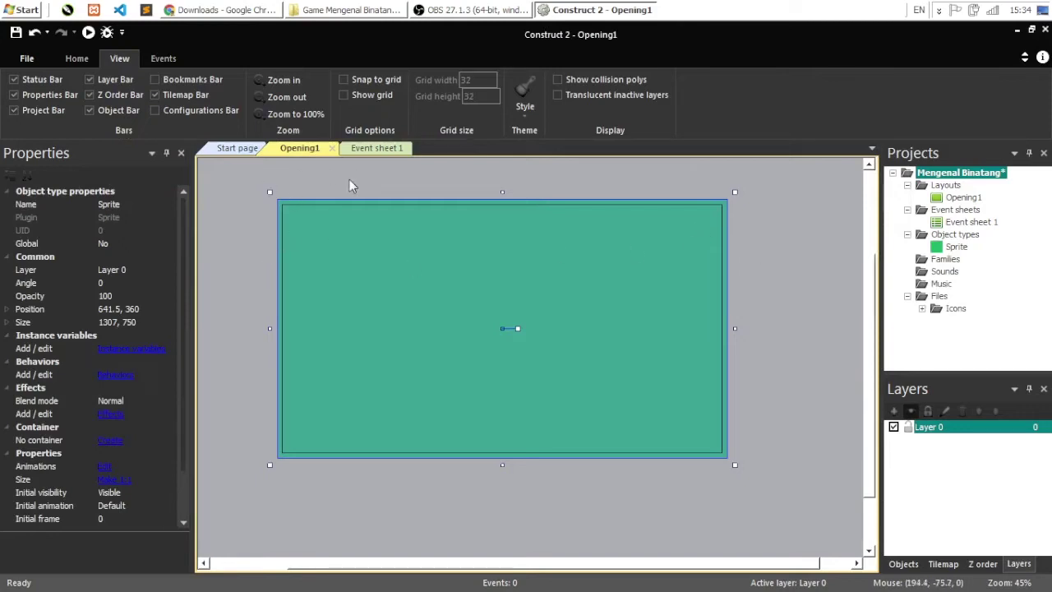
{"action": "left_click", "coordinate": [374, 189]}
{"action": "left_click", "coordinate": [366, 225]}
{"action": "left_click", "coordinate": [348, 181]}
{"action": "left_click", "coordinate": [409, 269]}
{"action": "left_click", "coordinate": [477, 188]}
{"action": "left_click", "coordinate": [465, 220]}
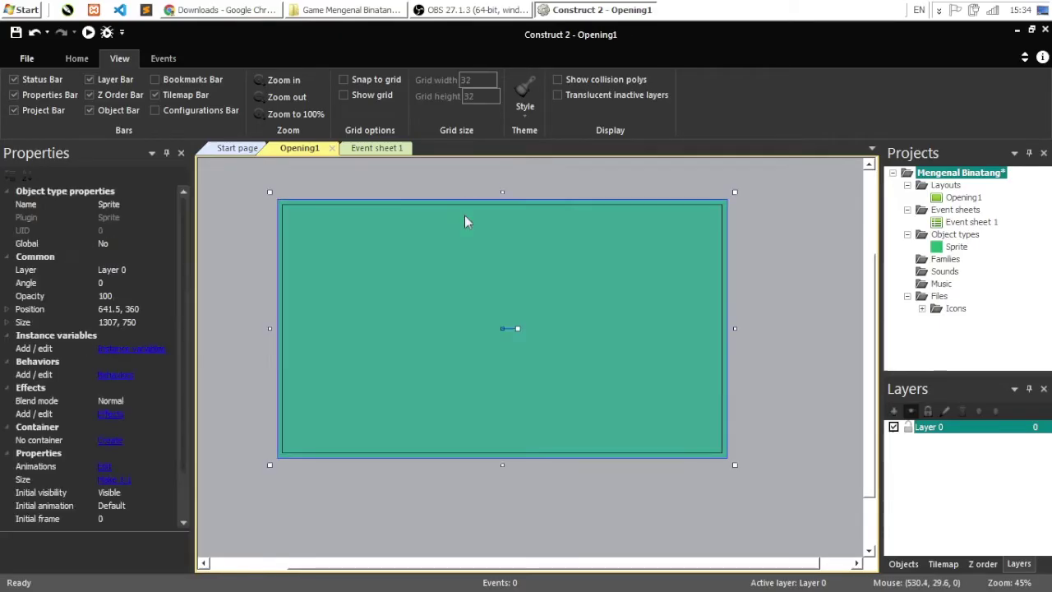
{"action": "left_click", "coordinate": [339, 186]}
{"action": "left_click", "coordinate": [386, 239]}
{"action": "left_click", "coordinate": [262, 211]}
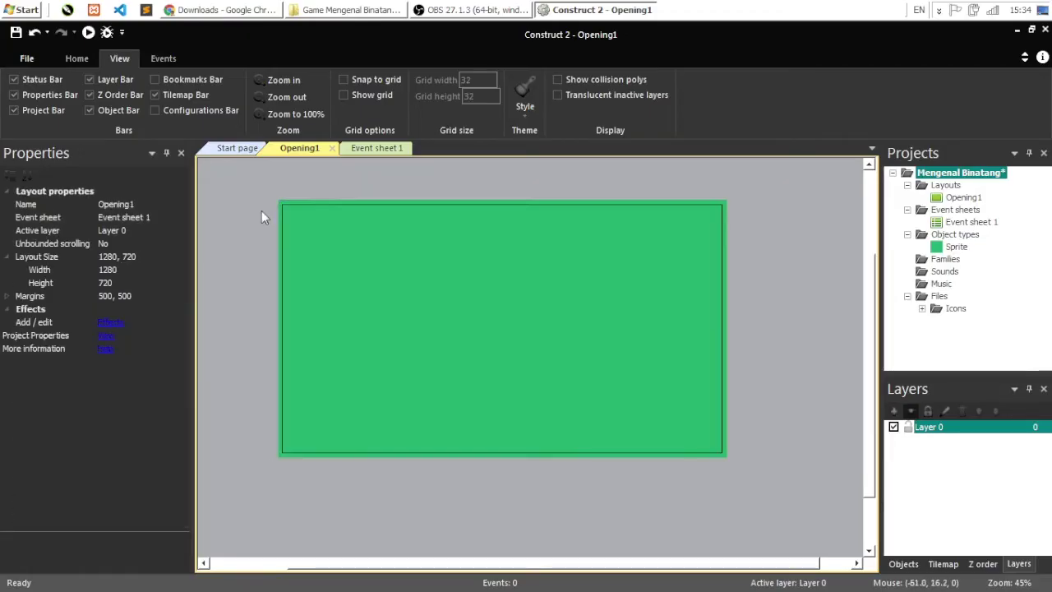
{"action": "left_click", "coordinate": [304, 202]}
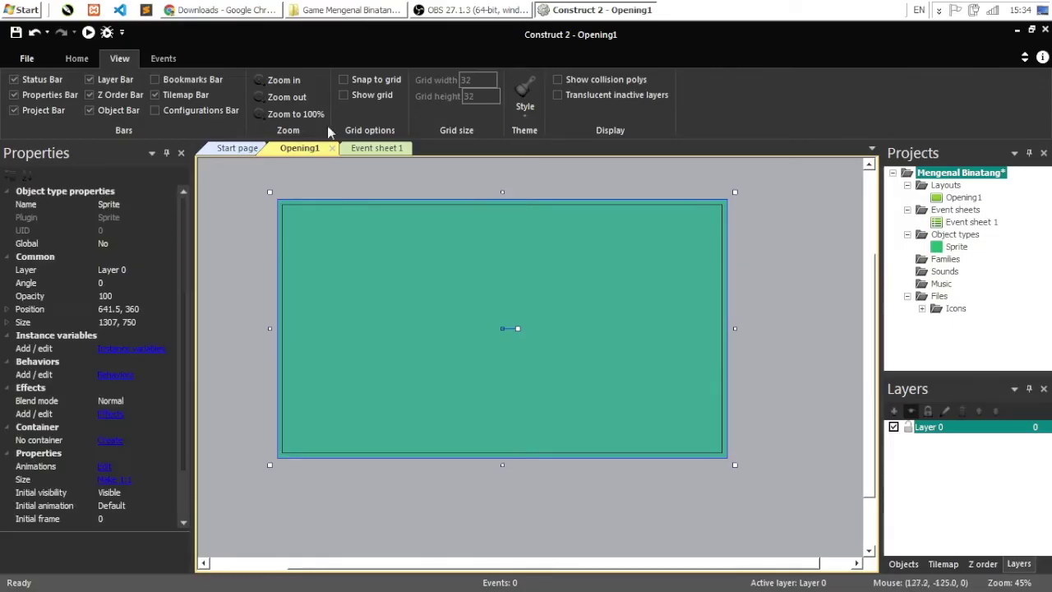
{"action": "left_click", "coordinate": [365, 8]}
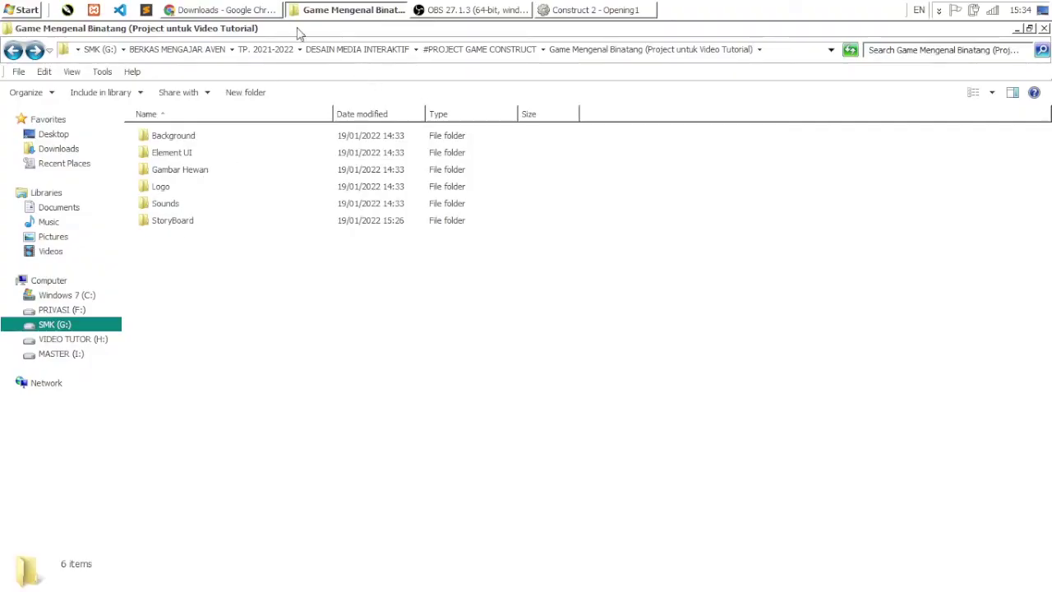
{"action": "left_click", "coordinate": [574, 8]}
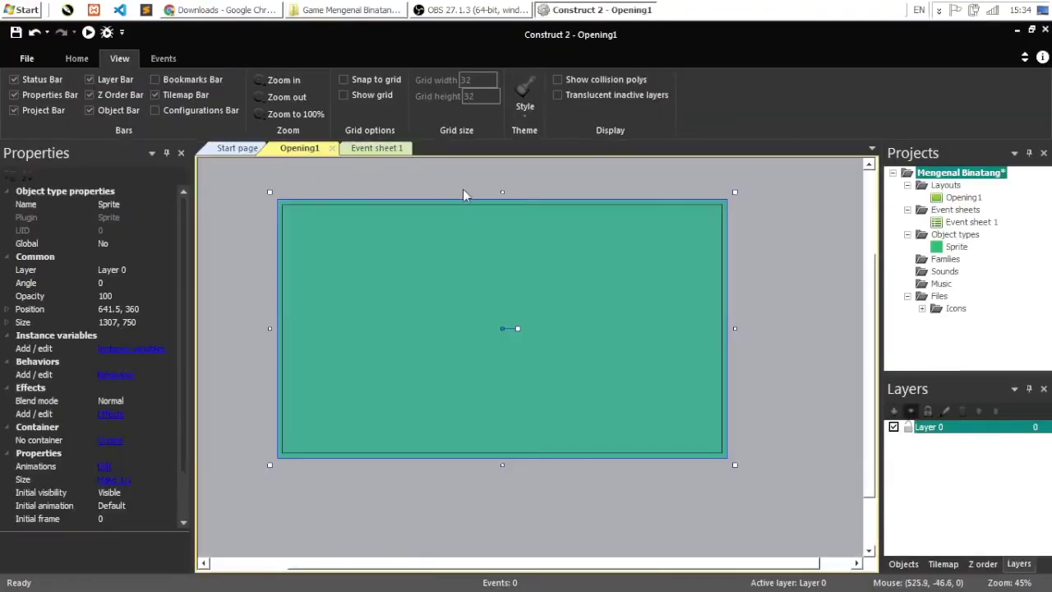
{"action": "left_click", "coordinate": [564, 186]}
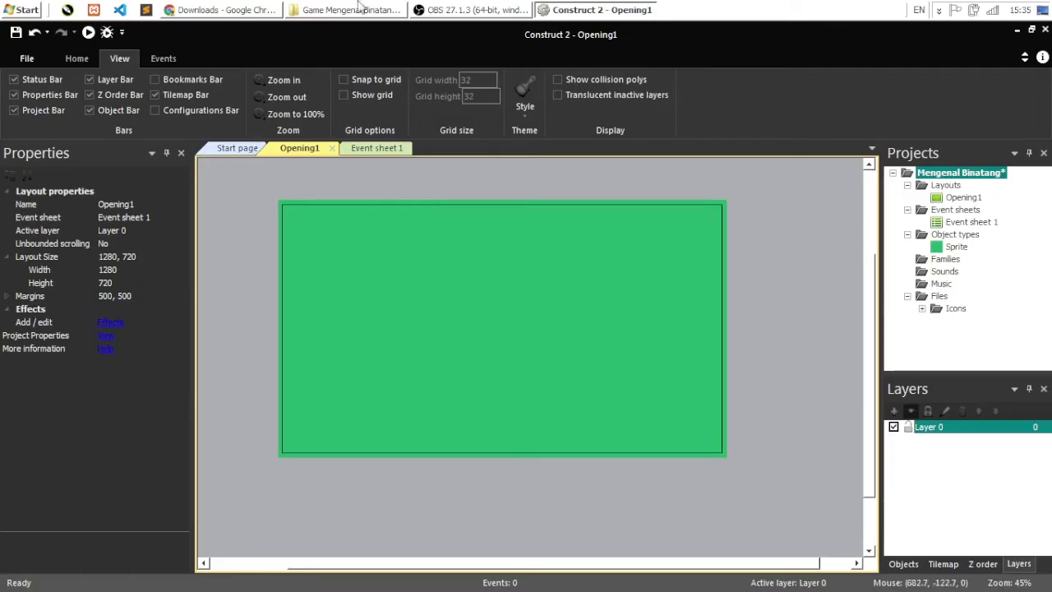
{"action": "left_click", "coordinate": [353, 10]}
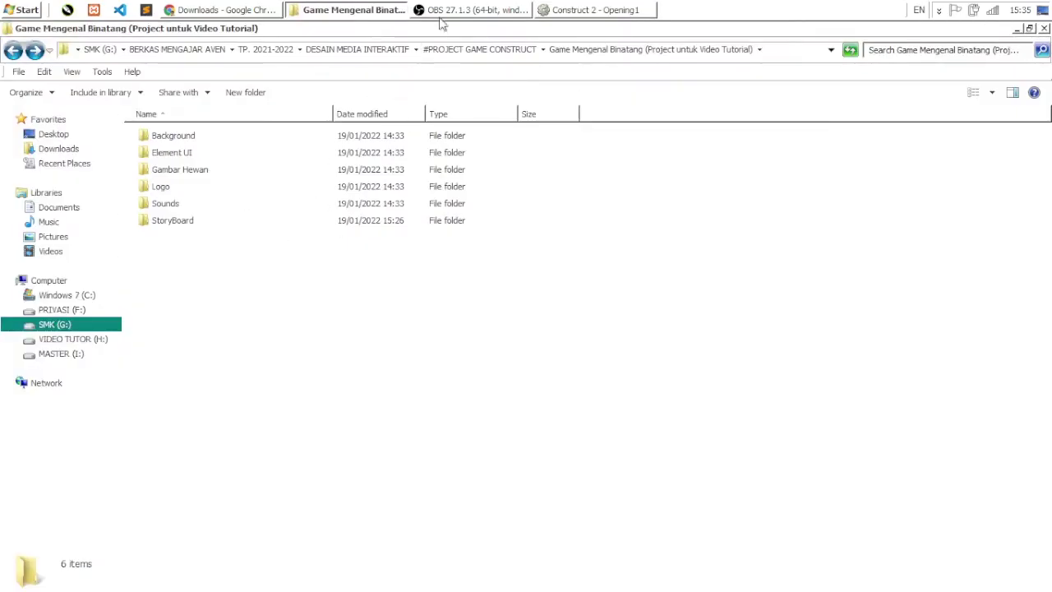
{"action": "left_click", "coordinate": [608, 9]}
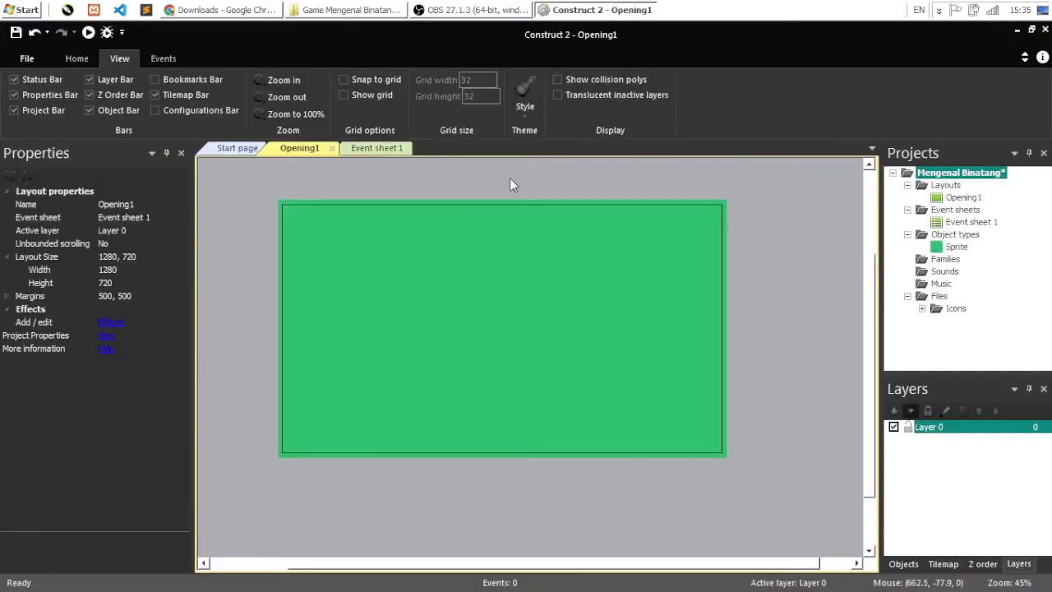
Step: Insert a second Sprite object on Layer 0 of Opening1, placed over the green background at about 490, 204
{"action": "right_click", "coordinate": [458, 304]}
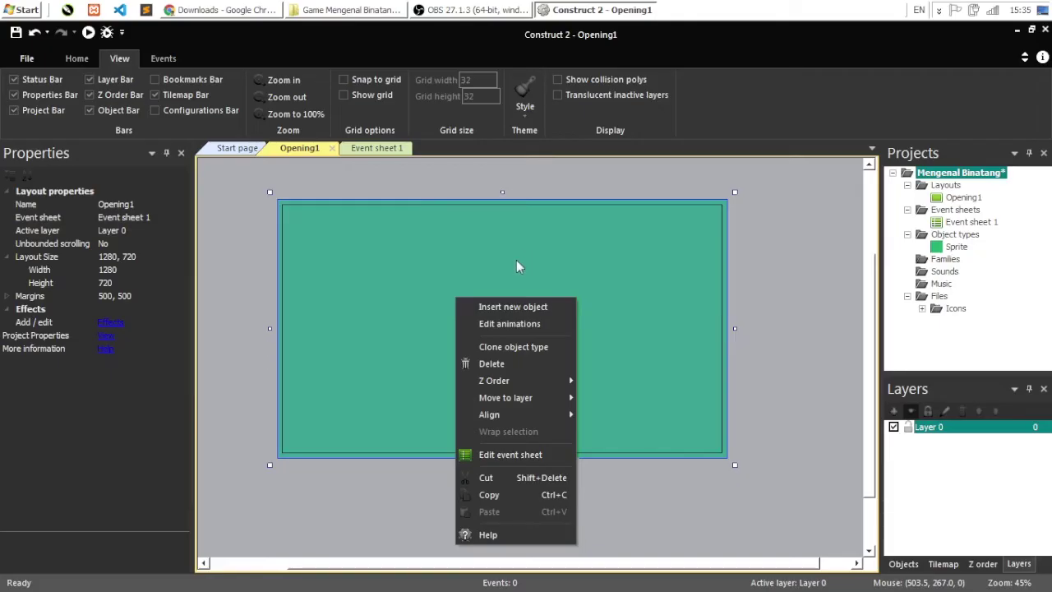
{"action": "left_click", "coordinate": [540, 306]}
{"action": "left_click", "coordinate": [490, 331]}
{"action": "scroll", "coordinate": [600, 214], "scroll_direction": "down", "scroll_amount": 1}
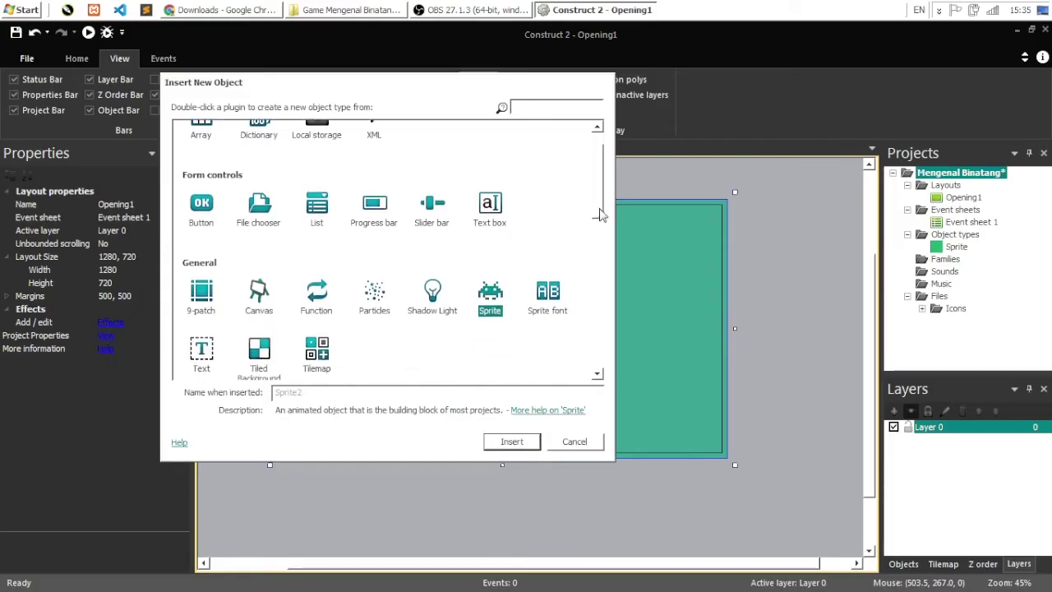
{"action": "left_click", "coordinate": [518, 443]}
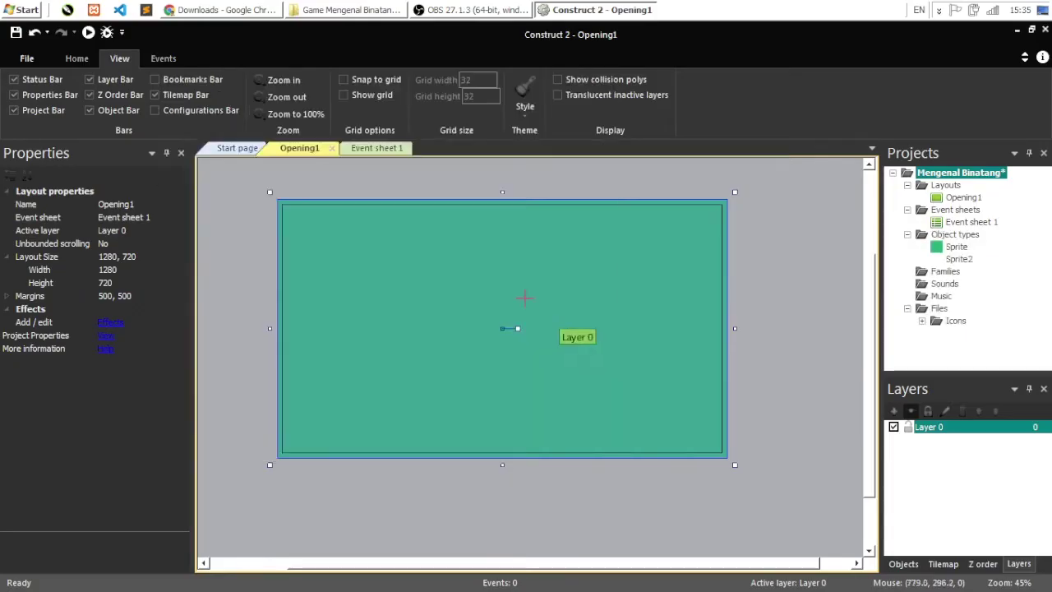
{"action": "left_click", "coordinate": [458, 277]}
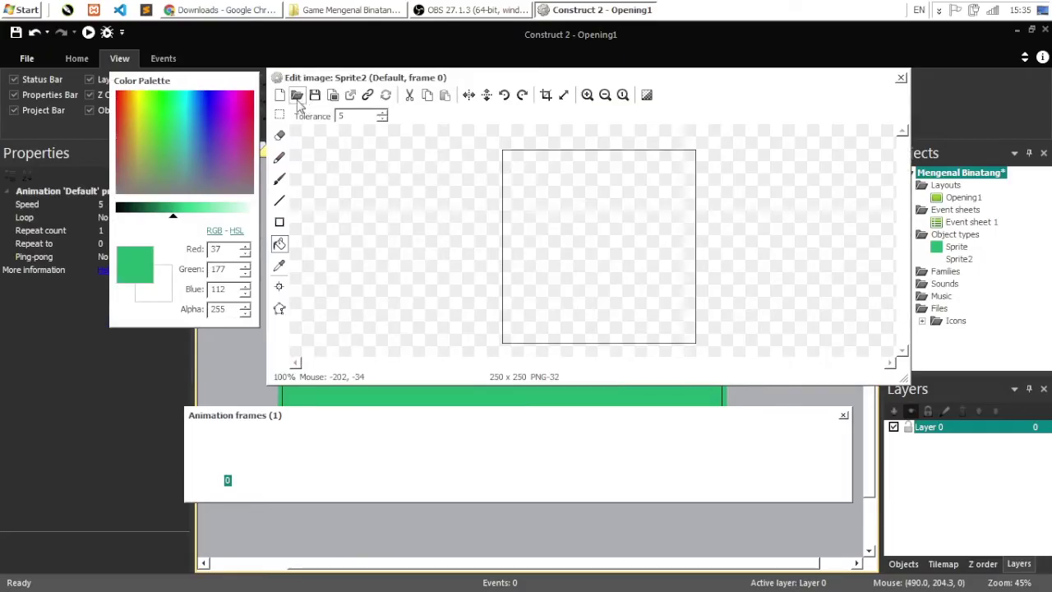
Step: Start loading an image file for the new sprite and browse on SMK (G:) to the Game Mengenal Binatang project's Logo folder
{"action": "left_click", "coordinate": [298, 95]}
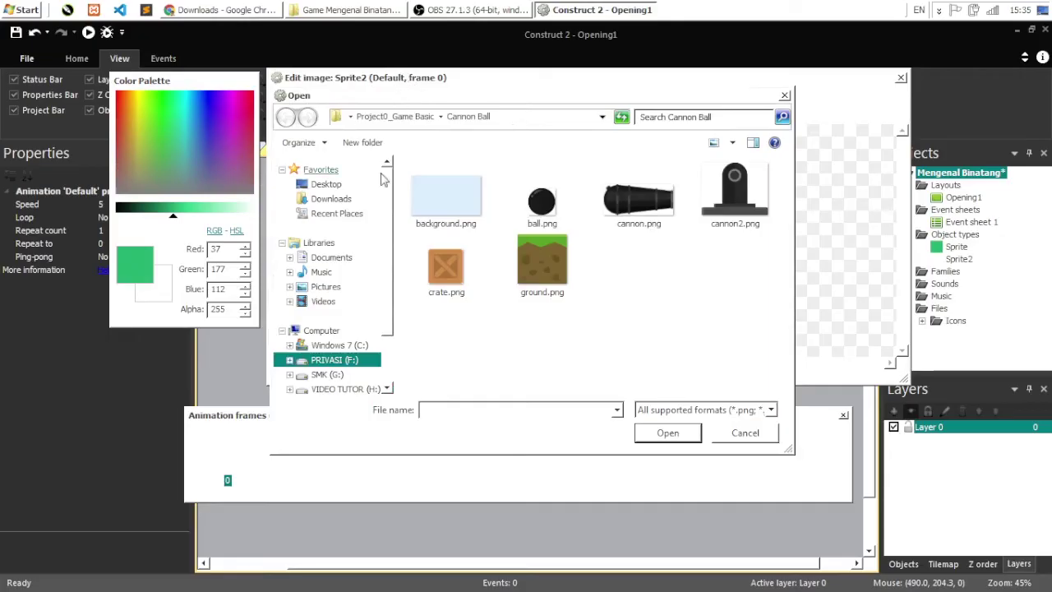
{"action": "scroll", "coordinate": [386, 304], "scroll_direction": "down", "scroll_amount": 1}
{"action": "left_click", "coordinate": [327, 339]}
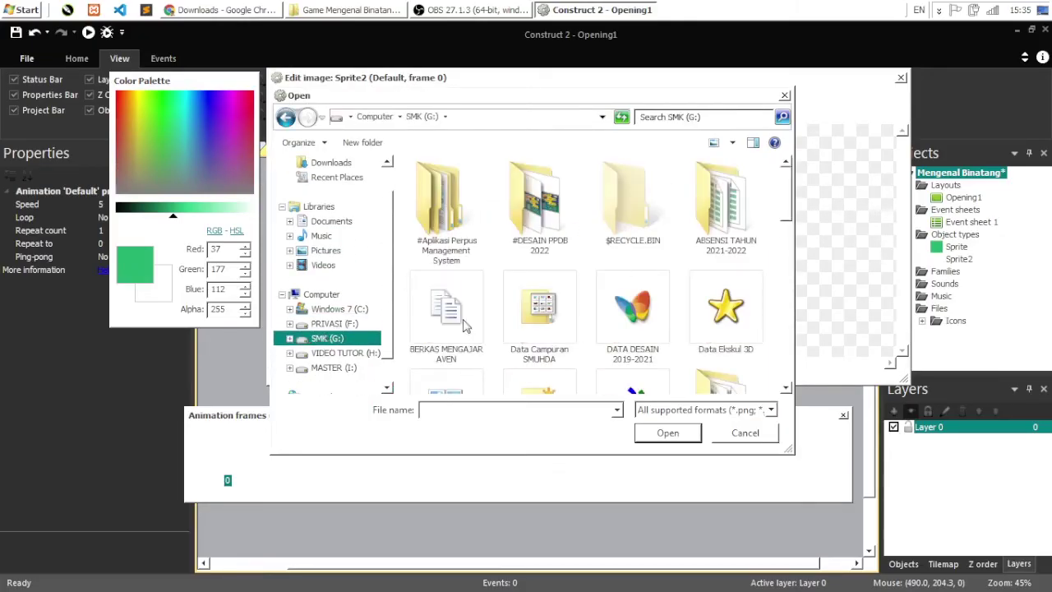
{"action": "double_click", "coordinate": [464, 323]}
{"action": "left_click", "coordinate": [477, 276]}
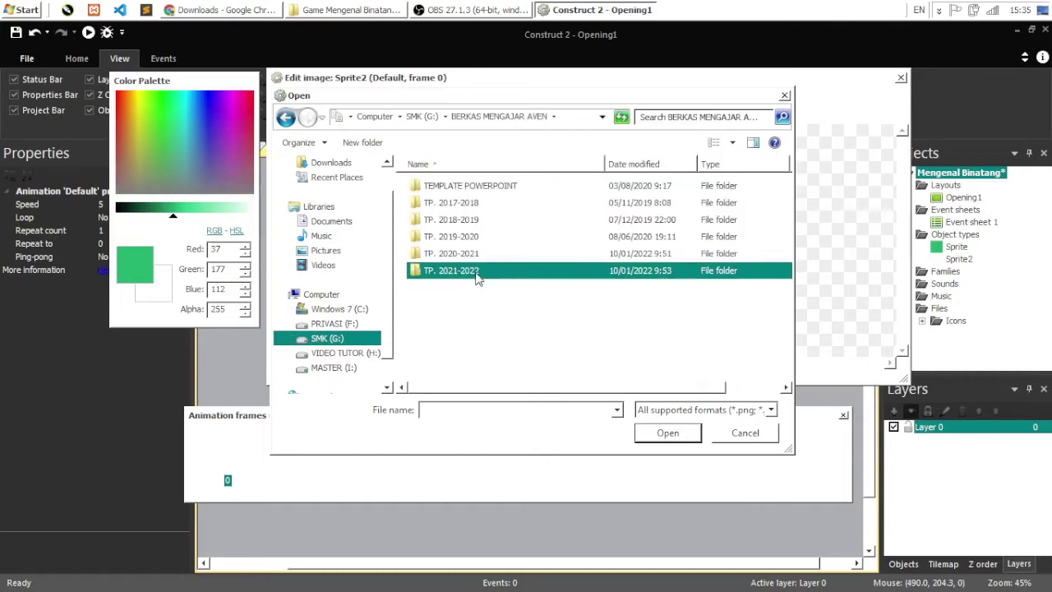
{"action": "double_click", "coordinate": [477, 276]}
{"action": "left_click", "coordinate": [458, 185]}
{"action": "double_click", "coordinate": [458, 185]}
{"action": "left_click", "coordinate": [458, 187]}
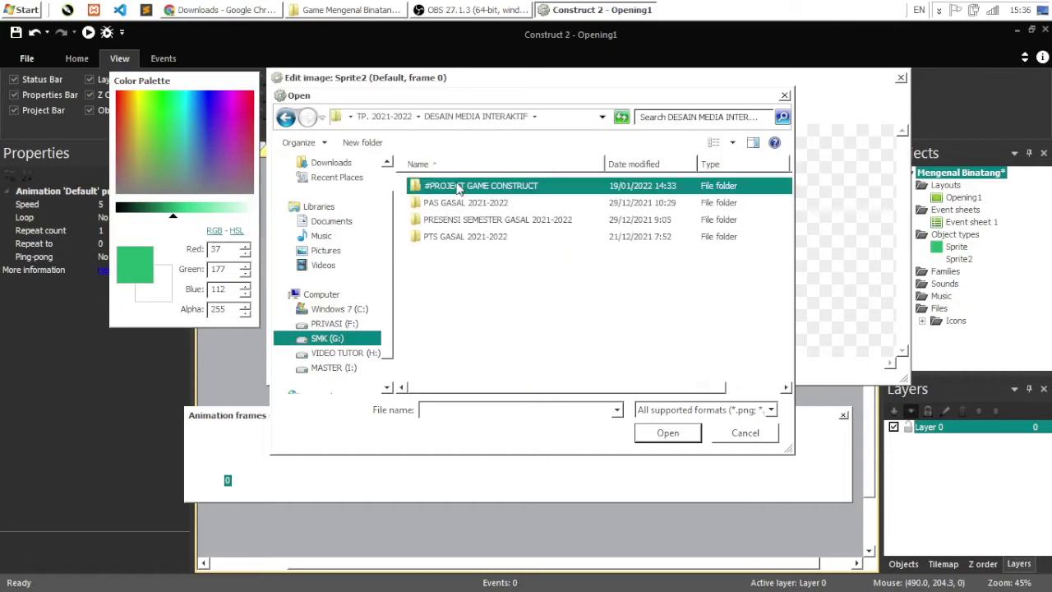
{"action": "double_click", "coordinate": [457, 185]}
{"action": "left_click", "coordinate": [477, 239]}
{"action": "double_click", "coordinate": [476, 238]}
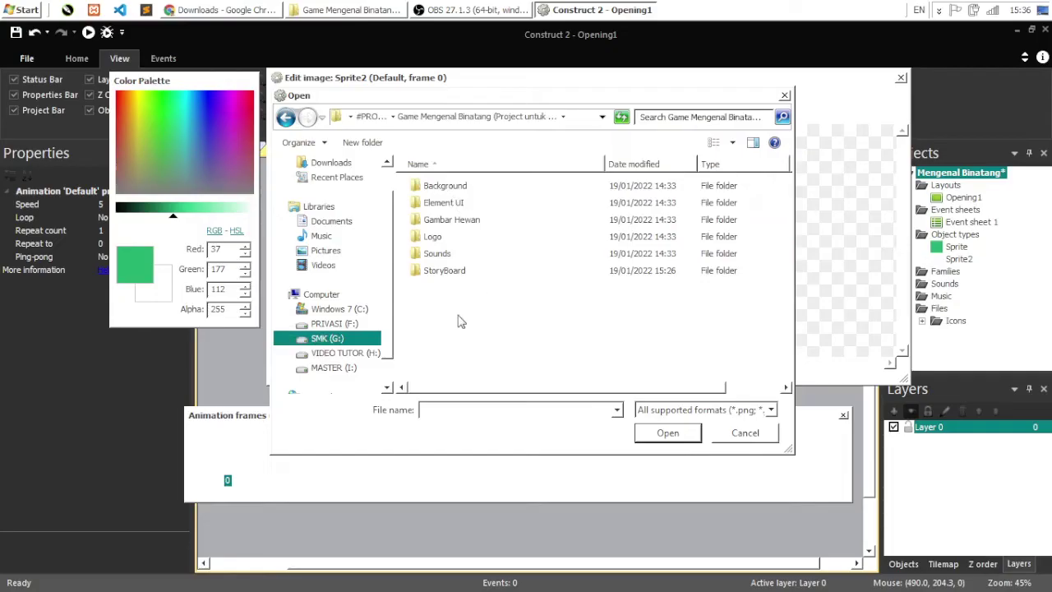
{"action": "left_click", "coordinate": [440, 237]}
{"action": "double_click", "coordinate": [440, 237]}
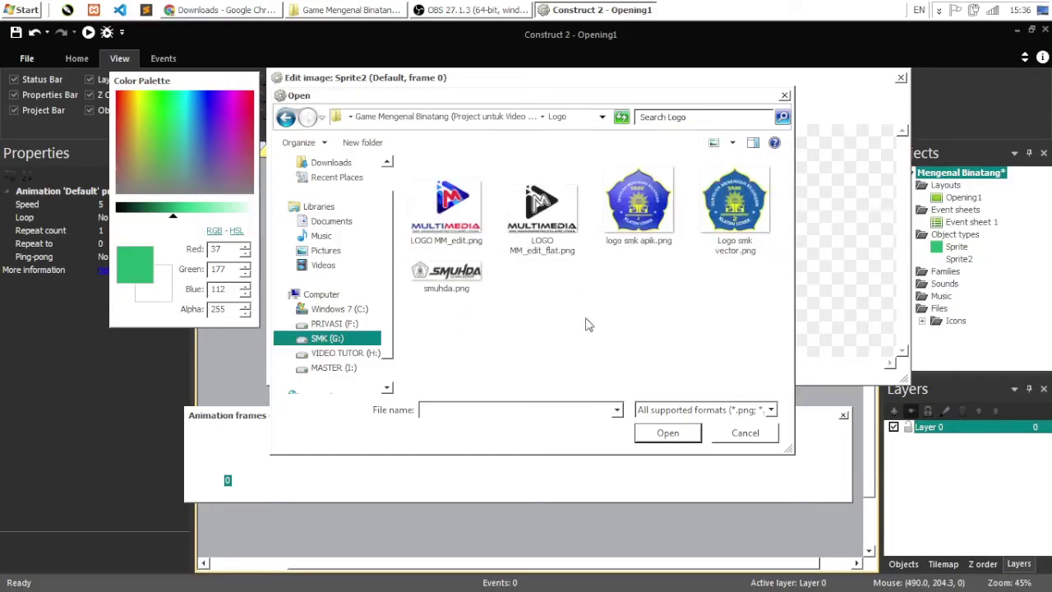
Step: Load smuhda.png as the new sprite's image and close the image editor
{"action": "left_click", "coordinate": [558, 247]}
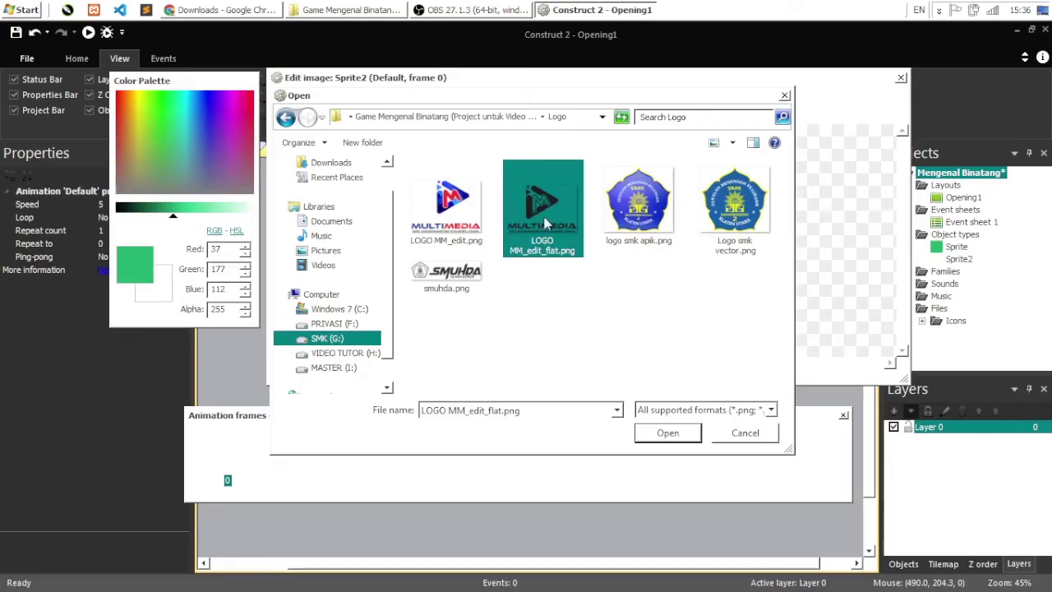
{"action": "left_click", "coordinate": [421, 270]}
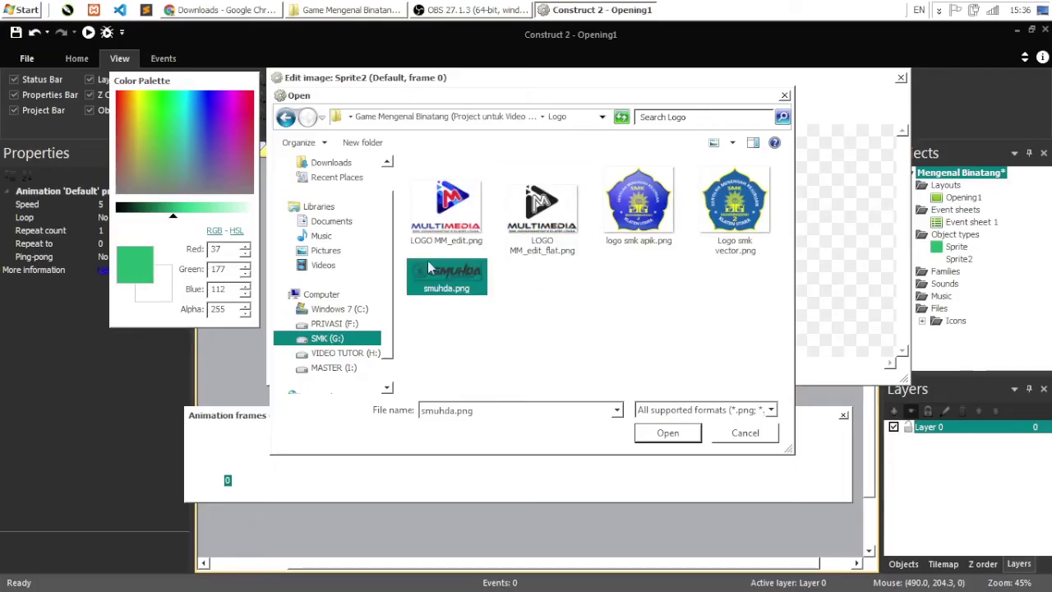
{"action": "left_click", "coordinate": [666, 433]}
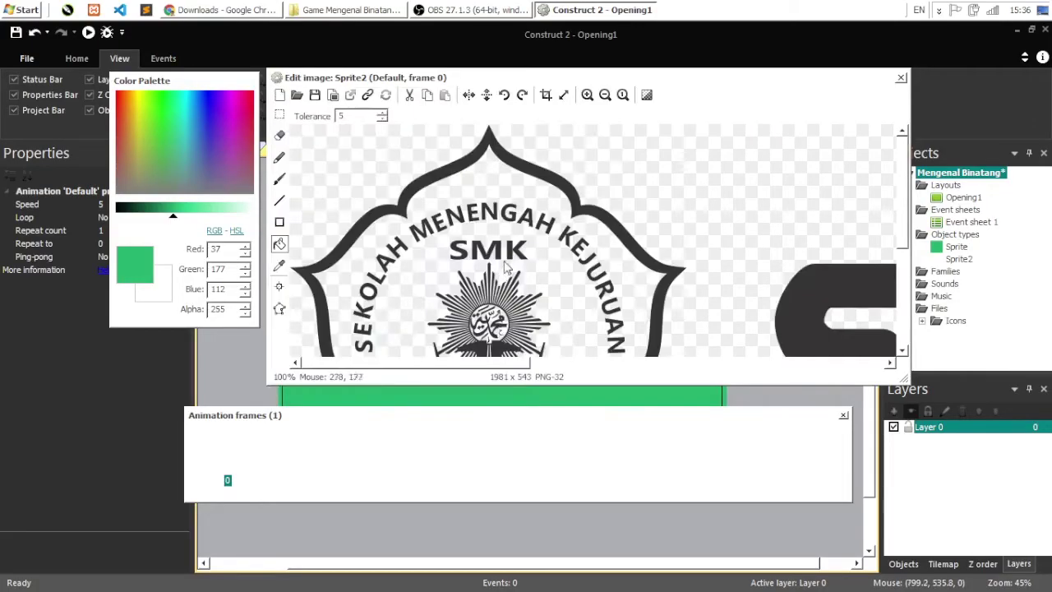
{"action": "left_click", "coordinate": [901, 79]}
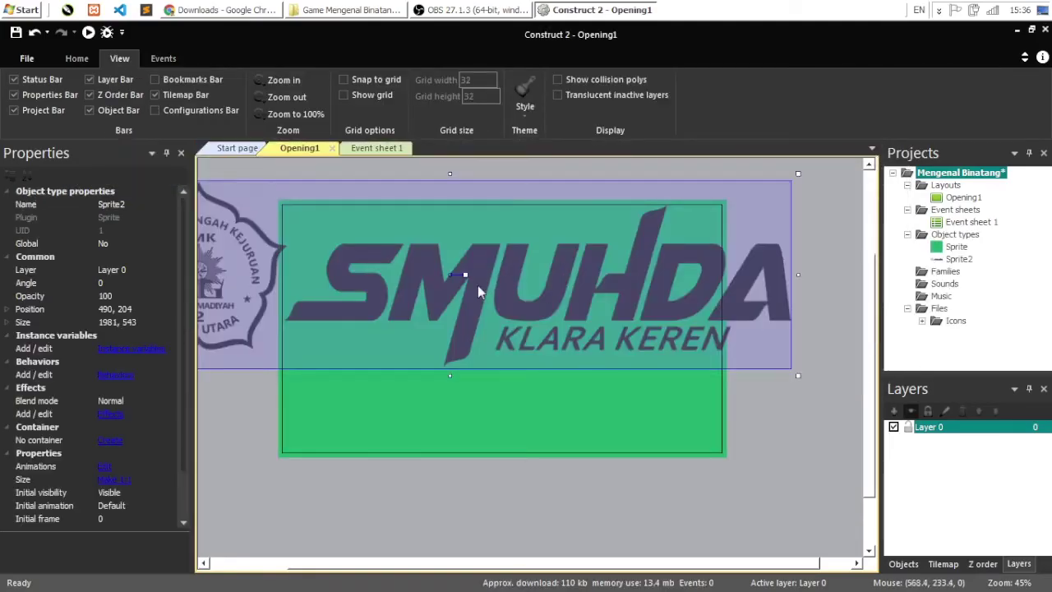
Step: Shrink the SMUHDA logo sprite proportionally to about 563 × 154 and place it near the layout's middle at about 638, 328
{"action": "left_click_drag", "start_coordinate": [477, 291], "coordinate": [619, 305]}
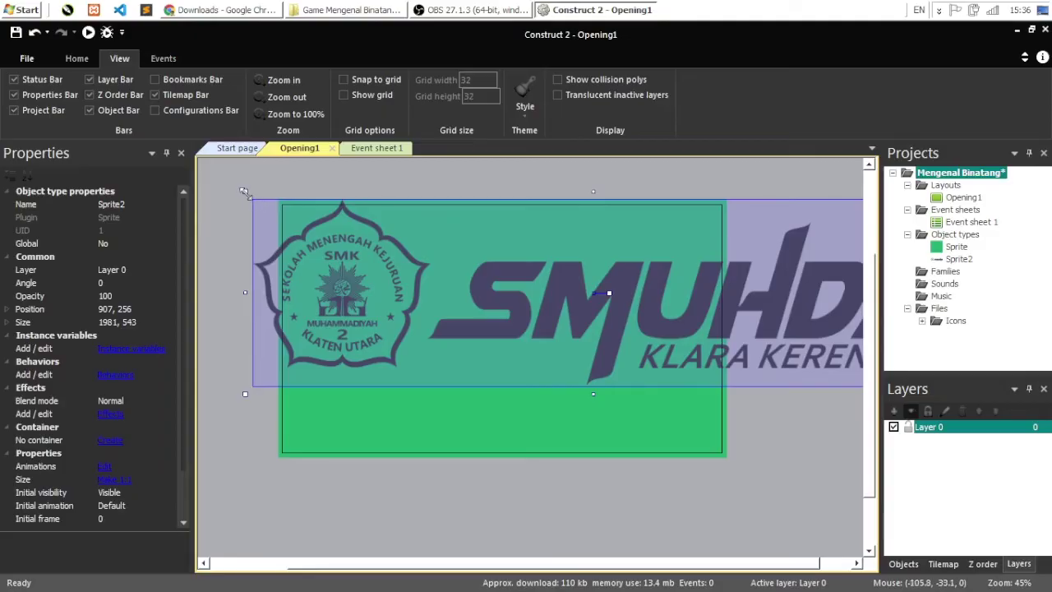
{"action": "mouse_move", "coordinate": [244, 192]}
{"action": "left_mouse_down"}
{"action": "mouse_move", "coordinate": [278, 242]}
{"action": "mouse_move", "coordinate": [265, 134]}
{"action": "mouse_move", "coordinate": [277, 197]}
{"action": "mouse_move", "coordinate": [364, 219]}
{"action": "mouse_move", "coordinate": [283, 220]}
{"action": "mouse_move", "coordinate": [256, 191]}
{"action": "left_mouse_up"}
{"action": "key", "text": "ctrl+z"}
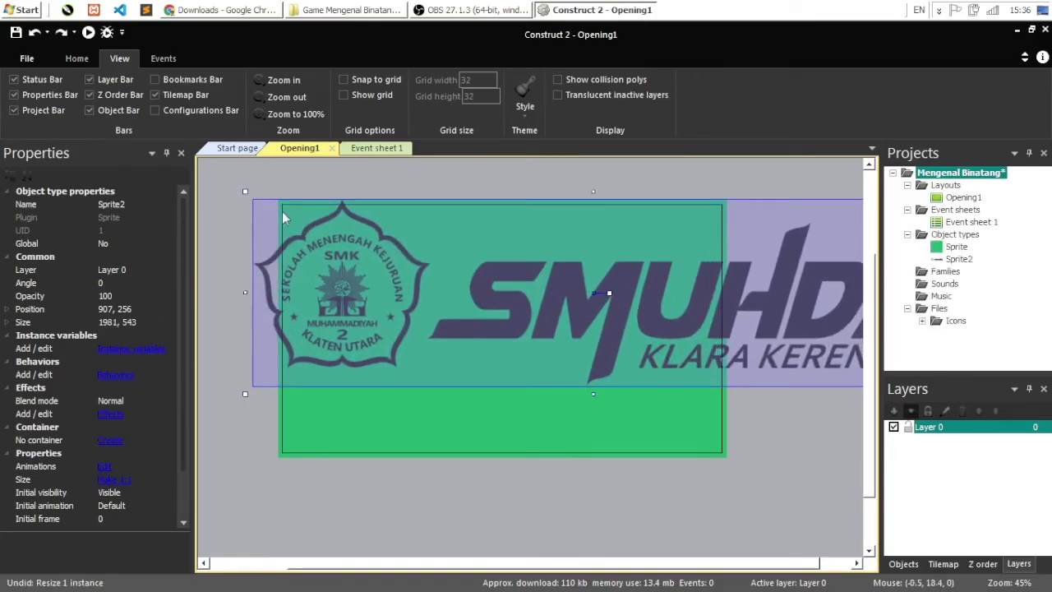
{"action": "left_click_drag", "start_coordinate": [245, 191], "coordinate": [306, 201]}
{"action": "left_click_drag", "start_coordinate": [319, 207], "coordinate": [414, 268]}
{"action": "left_click_drag", "start_coordinate": [598, 304], "coordinate": [494, 318]}
{"action": "right_click", "coordinate": [485, 325]}
{"action": "left_click", "coordinate": [467, 321]}
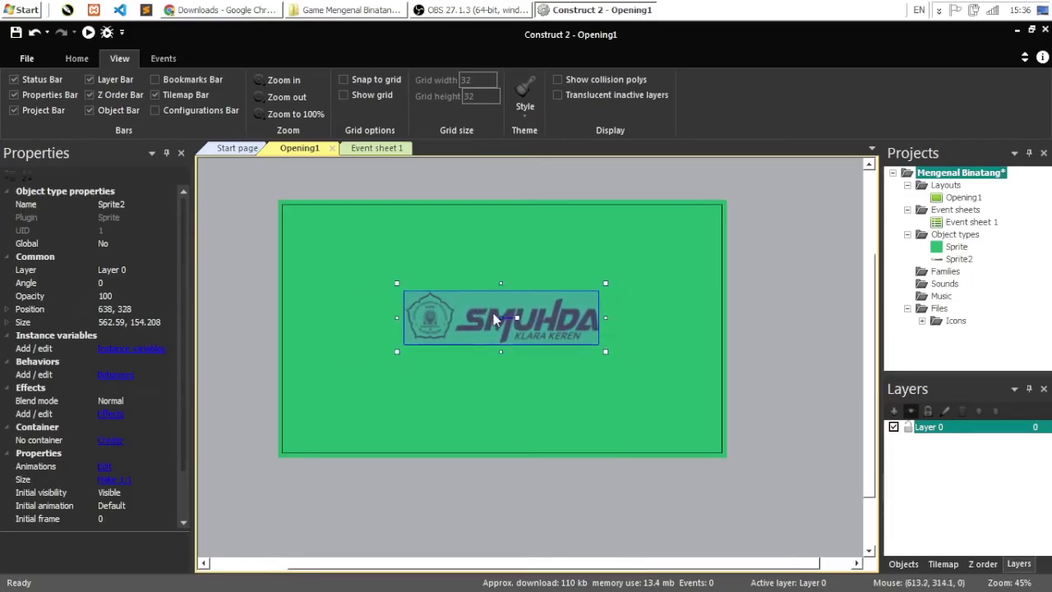
Step: Align the SMUHDA logo sprite to the layout's horizontal center and vertical center
{"action": "right_click", "coordinate": [494, 319]}
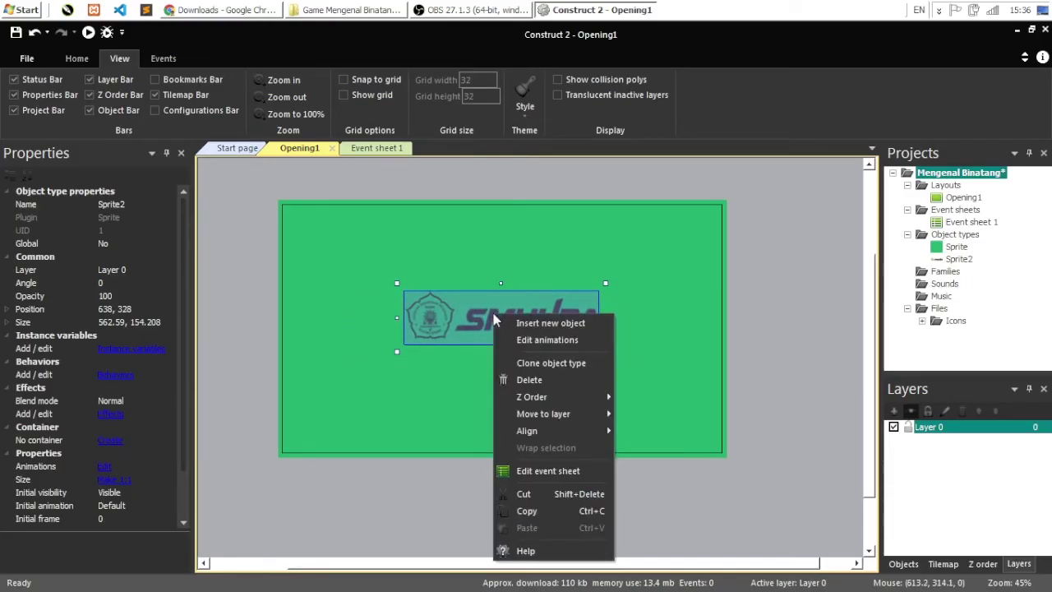
{"action": "mouse_move", "coordinate": [577, 431]}
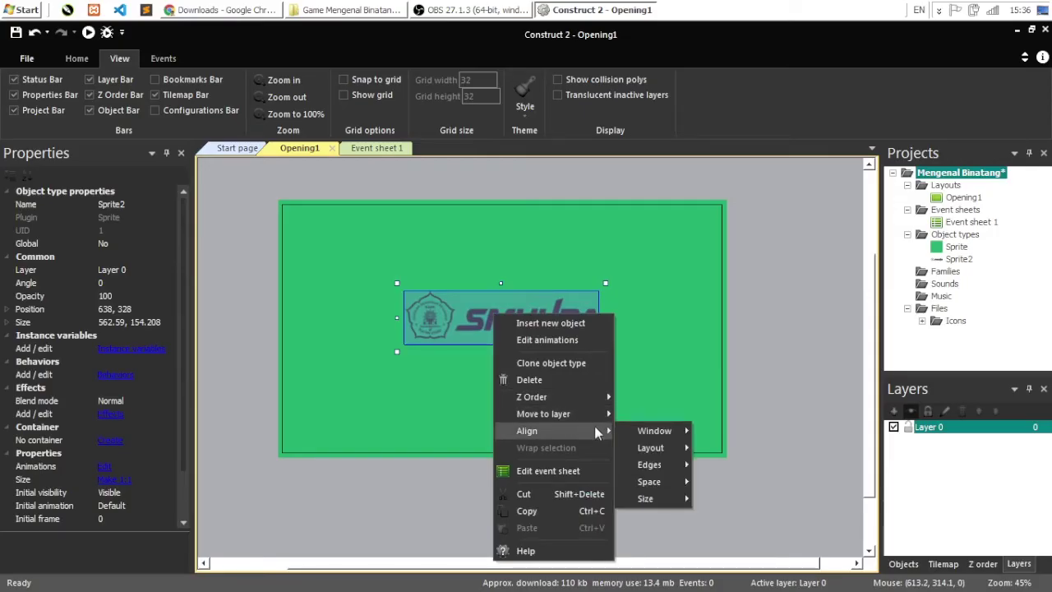
{"action": "mouse_move", "coordinate": [648, 450]}
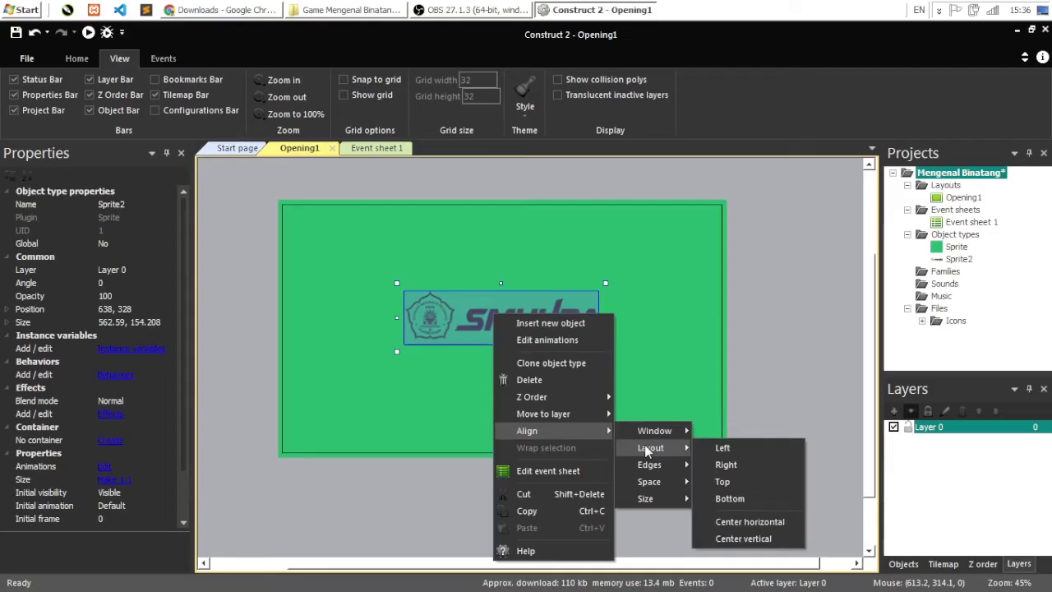
{"action": "left_click", "coordinate": [745, 521]}
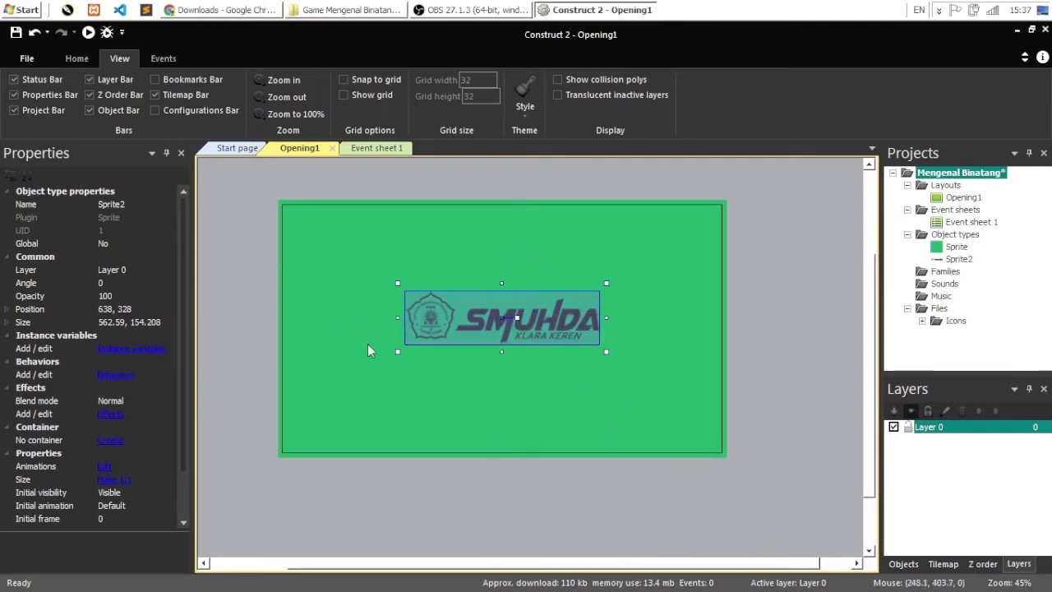
{"action": "right_click", "coordinate": [535, 324]}
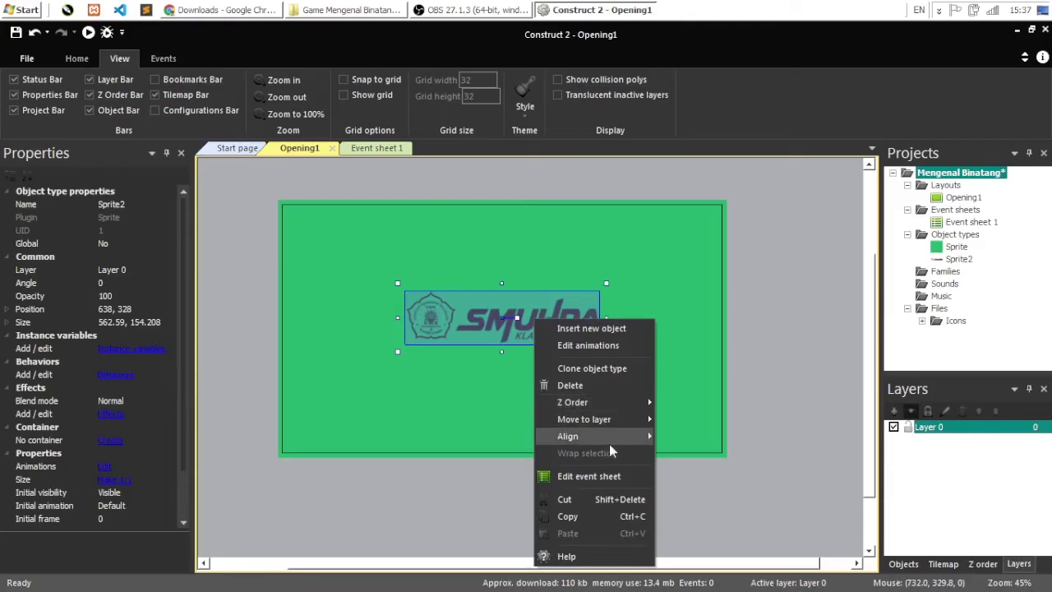
{"action": "mouse_move", "coordinate": [609, 438]}
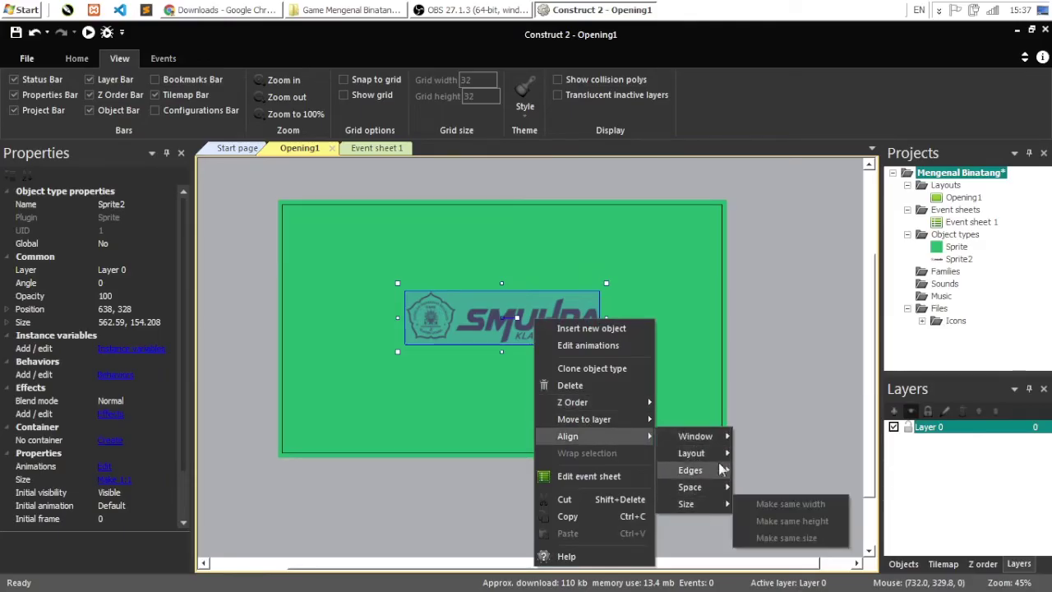
{"action": "mouse_move", "coordinate": [691, 453]}
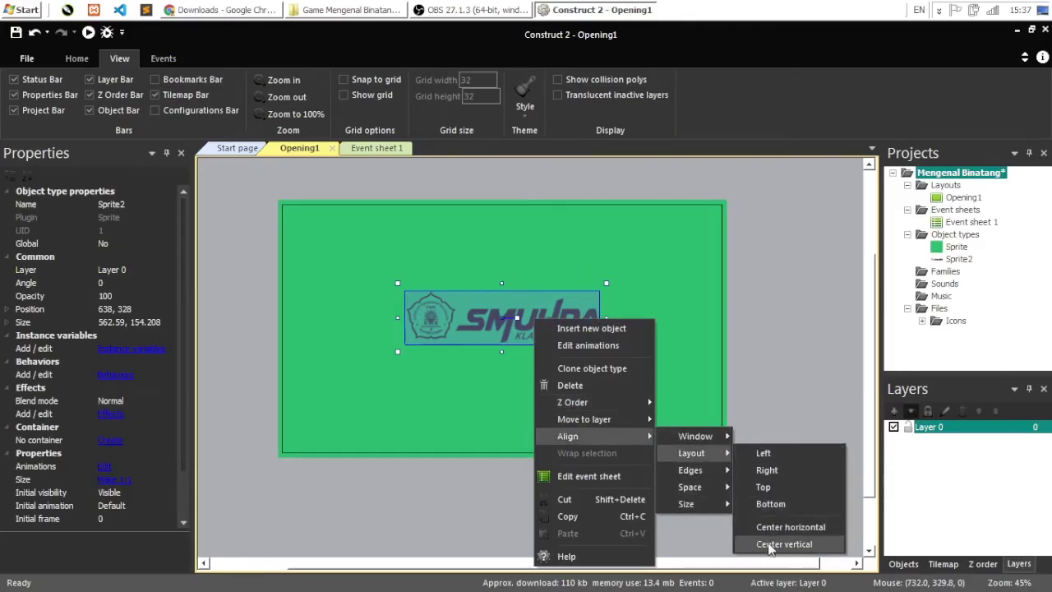
{"action": "left_click", "coordinate": [782, 544]}
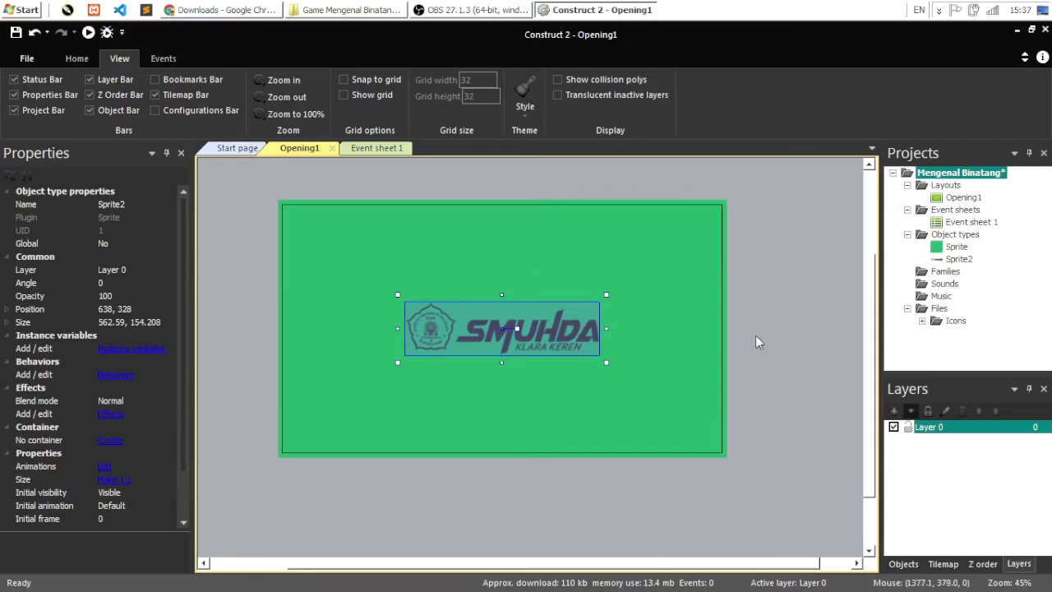
{"action": "left_click", "coordinate": [743, 377]}
{"action": "left_click", "coordinate": [536, 334]}
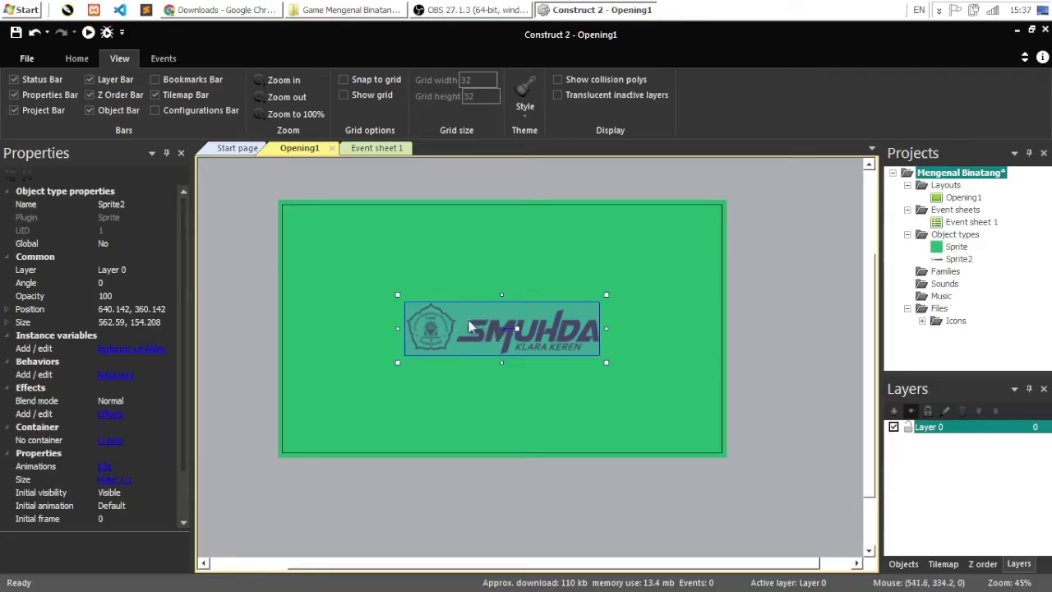
Step: Switch to the file explorer, look at smuhda.png in the project's Logo folder, and return to Construct 2
{"action": "left_click", "coordinate": [362, 10]}
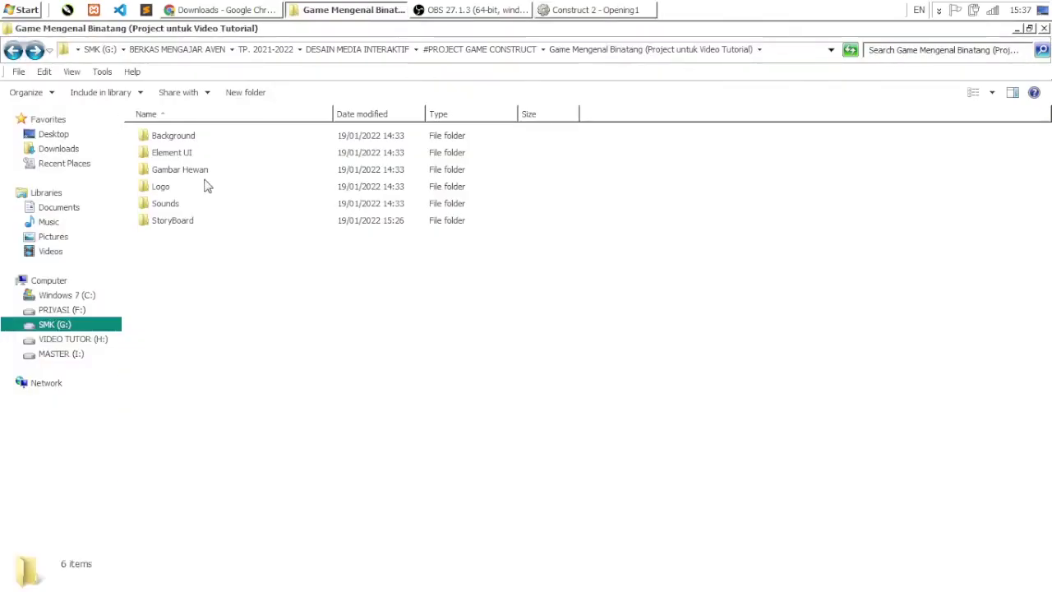
{"action": "double_click", "coordinate": [188, 202]}
{"action": "key", "text": "BackSpace"}
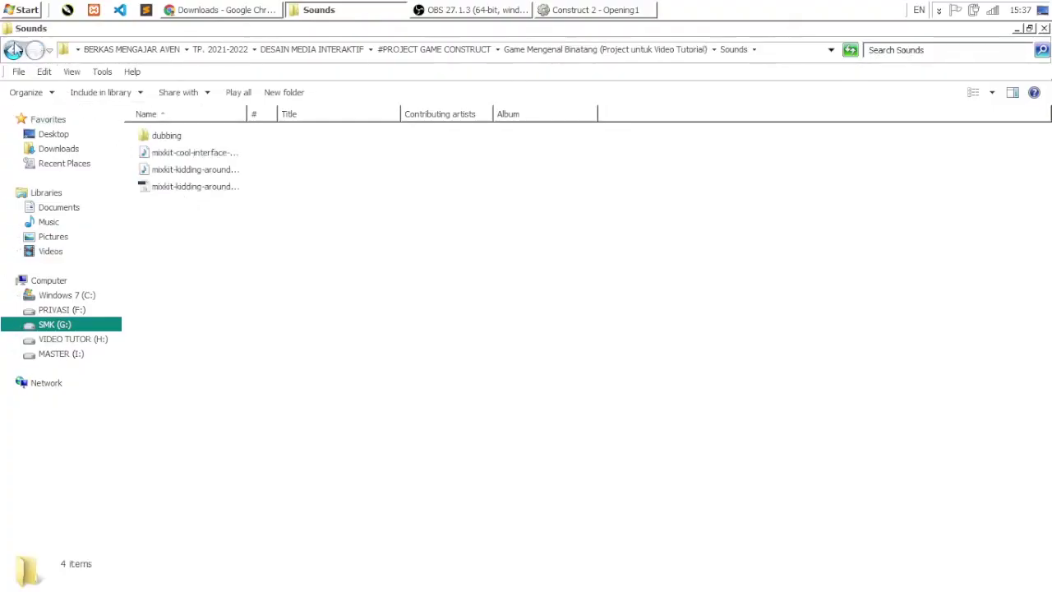
{"action": "double_click", "coordinate": [188, 187]}
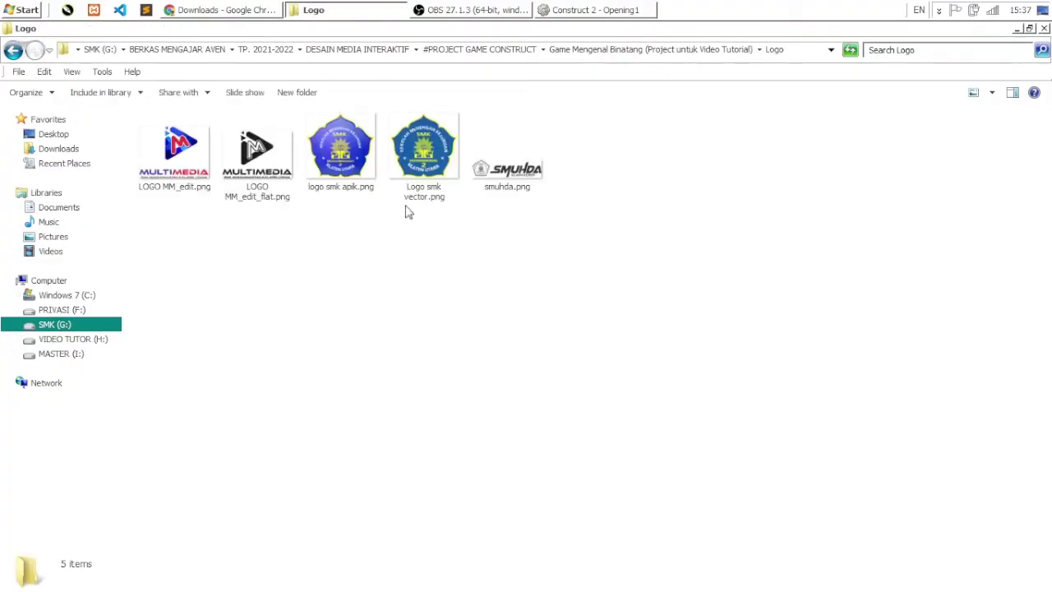
{"action": "left_click", "coordinate": [509, 166]}
{"action": "left_click", "coordinate": [550, 12]}
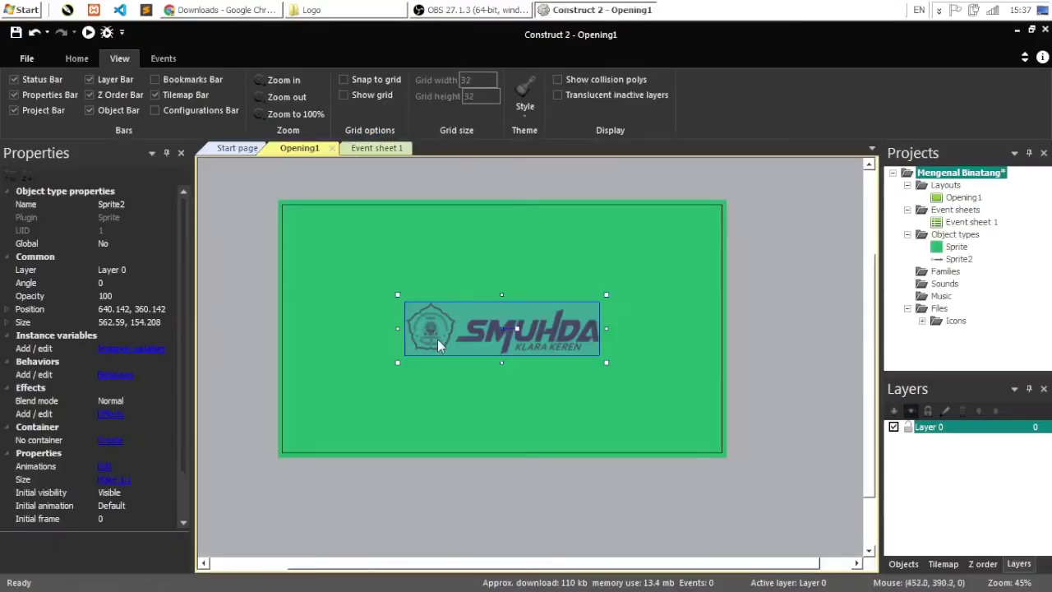
Step: Add the Black & White effect to the SMUHDA logo sprite and close its effects list
{"action": "left_click", "coordinate": [393, 320]}
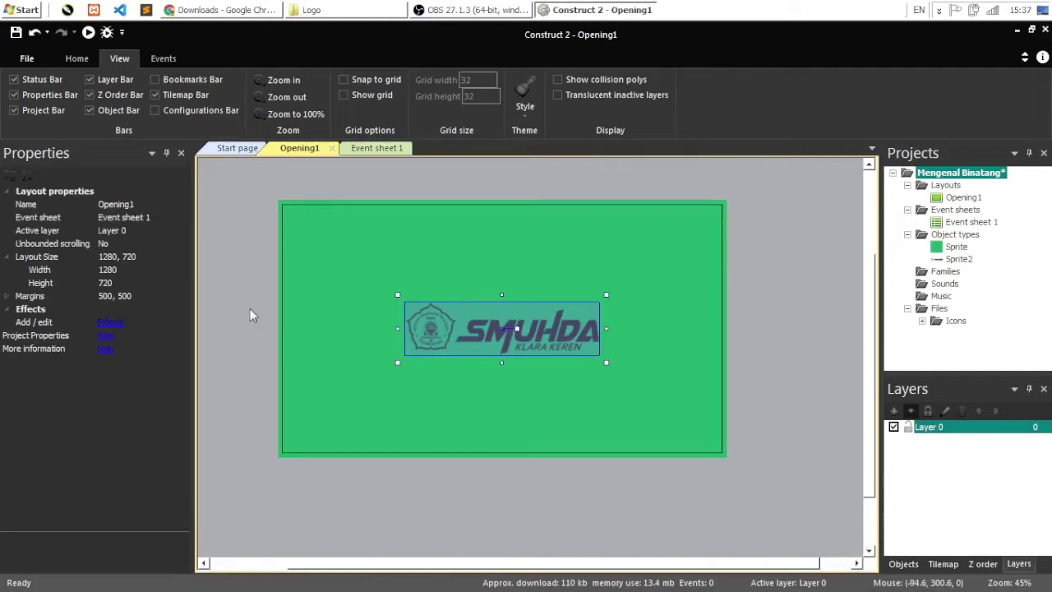
{"action": "left_click", "coordinate": [480, 342]}
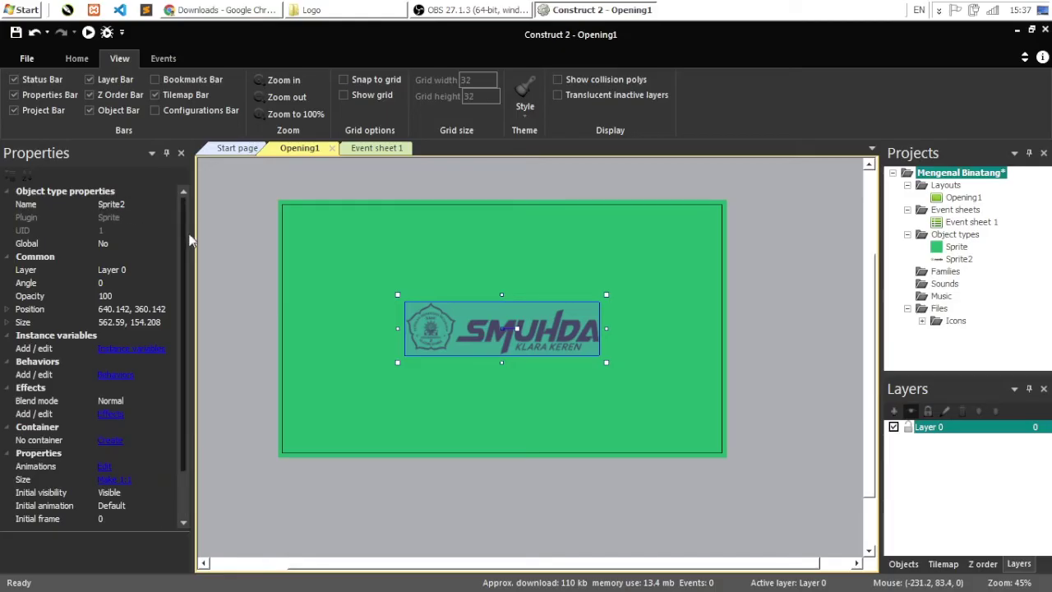
{"action": "left_click_drag", "start_coordinate": [182, 238], "coordinate": [181, 249]}
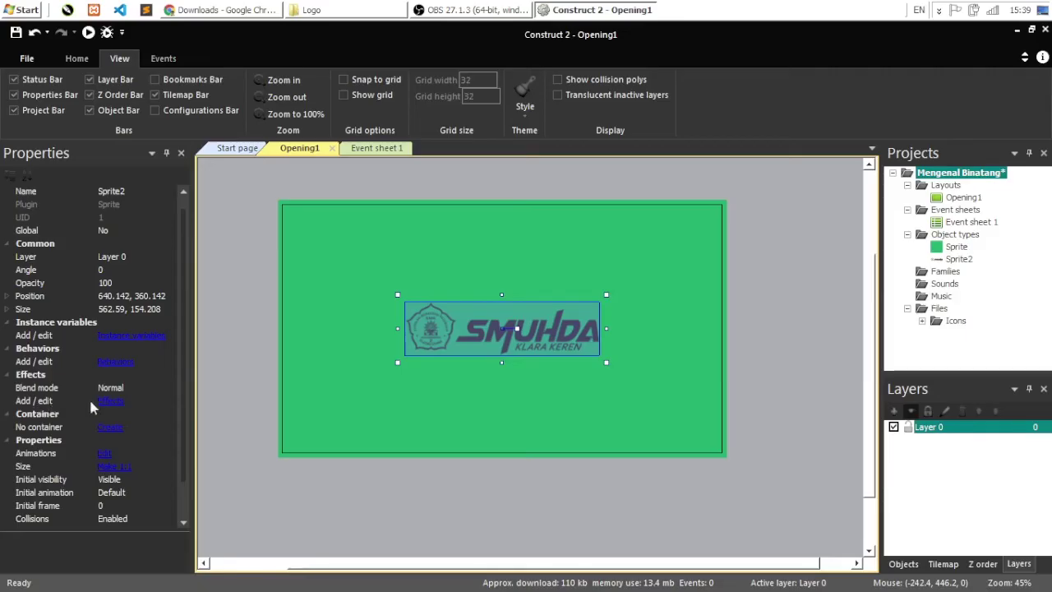
{"action": "left_click", "coordinate": [112, 401]}
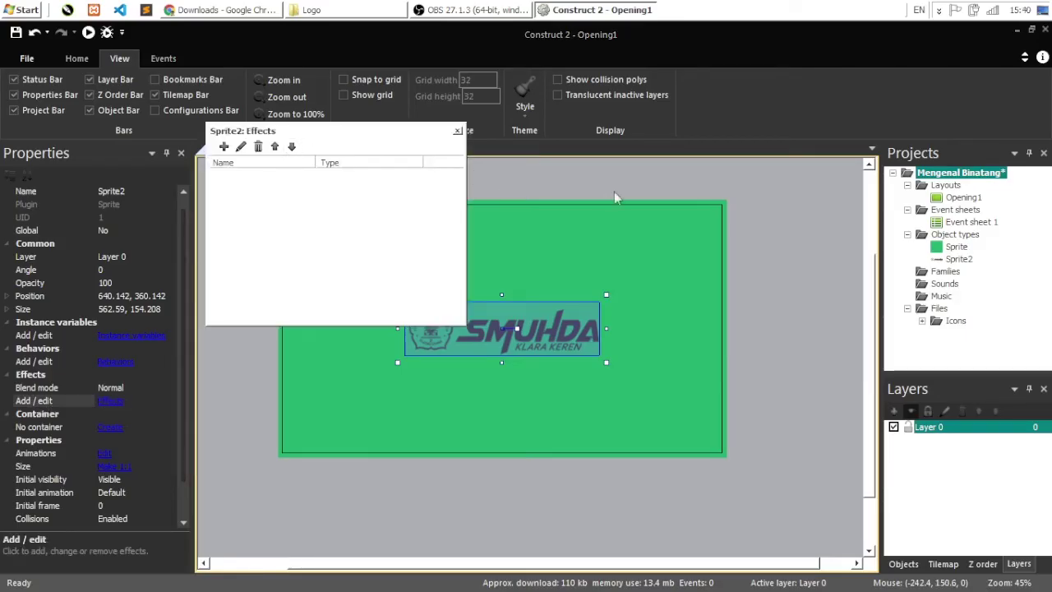
{"action": "left_click_drag", "start_coordinate": [282, 130], "coordinate": [614, 198]}
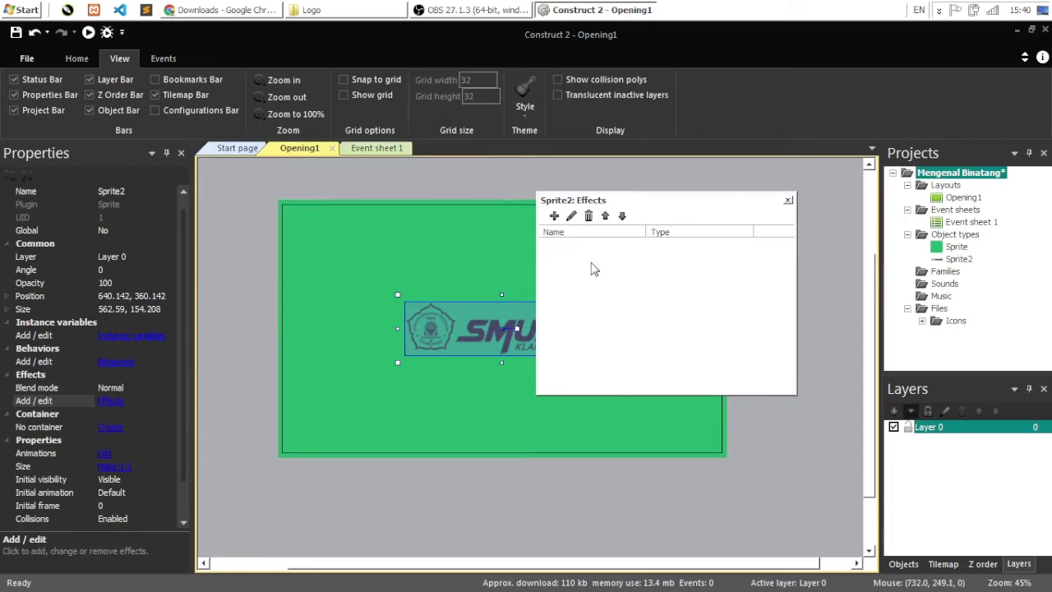
{"action": "left_click", "coordinate": [554, 216]}
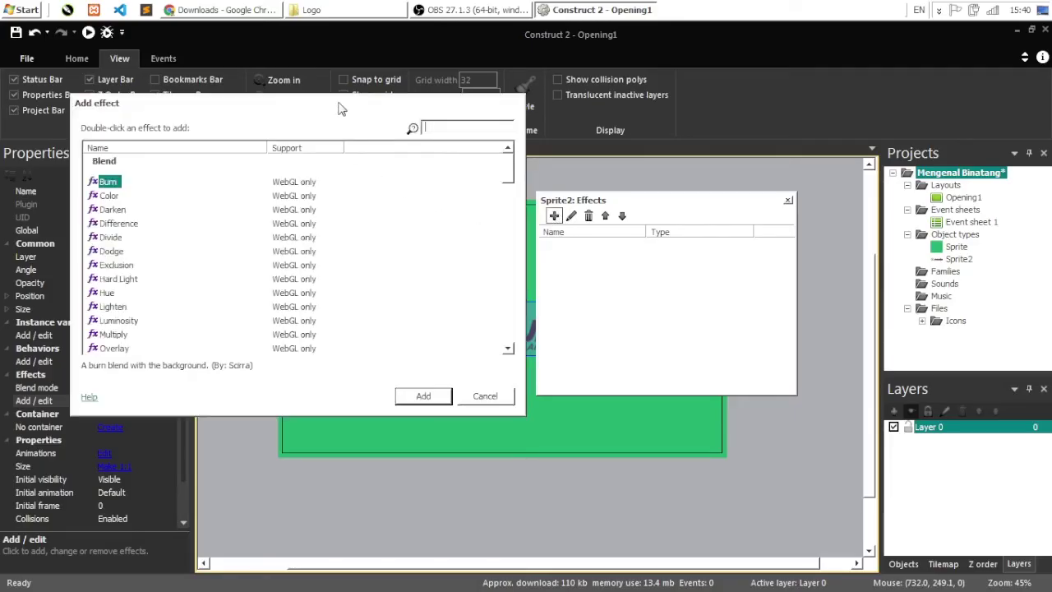
{"action": "left_click_drag", "start_coordinate": [337, 106], "coordinate": [427, 135]}
{"action": "left_click_drag", "start_coordinate": [538, 188], "coordinate": [543, 230]}
{"action": "left_click", "coordinate": [153, 211]}
{"action": "left_click", "coordinate": [463, 400]}
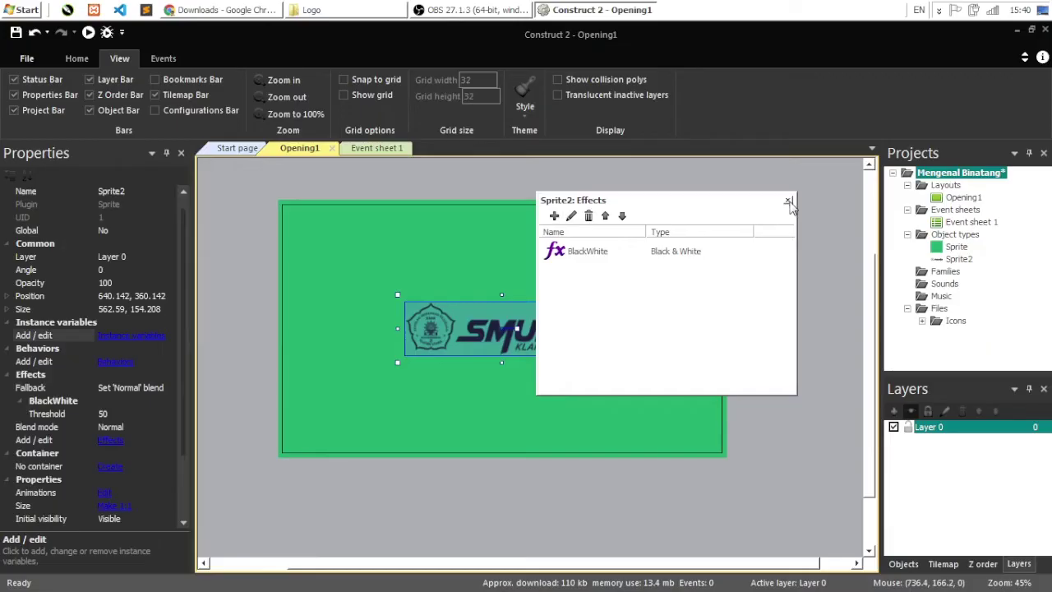
{"action": "left_click", "coordinate": [787, 201]}
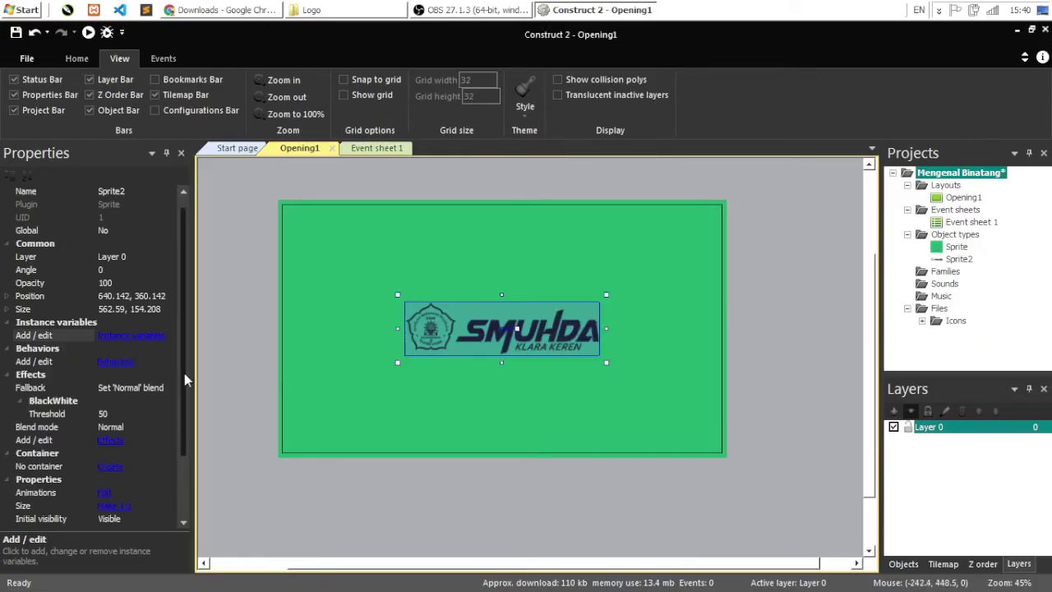
Step: Set the logo sprite's BlackWhite effect threshold to 0
{"action": "left_click_drag", "start_coordinate": [184, 373], "coordinate": [183, 392]}
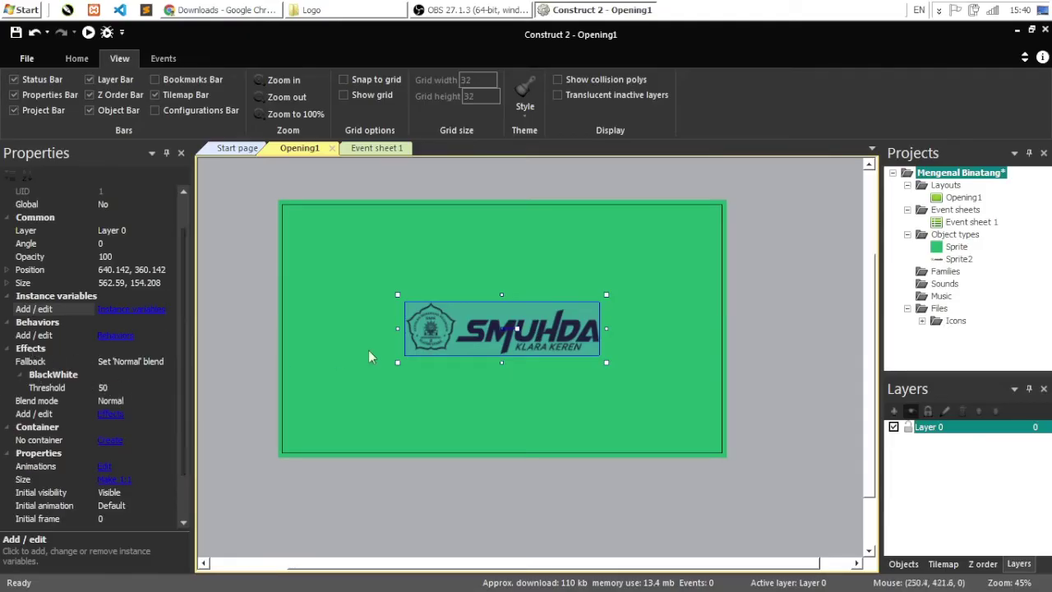
{"action": "left_click", "coordinate": [103, 387]}
{"action": "type", "text": "0"}
{"action": "key", "text": "Return"}
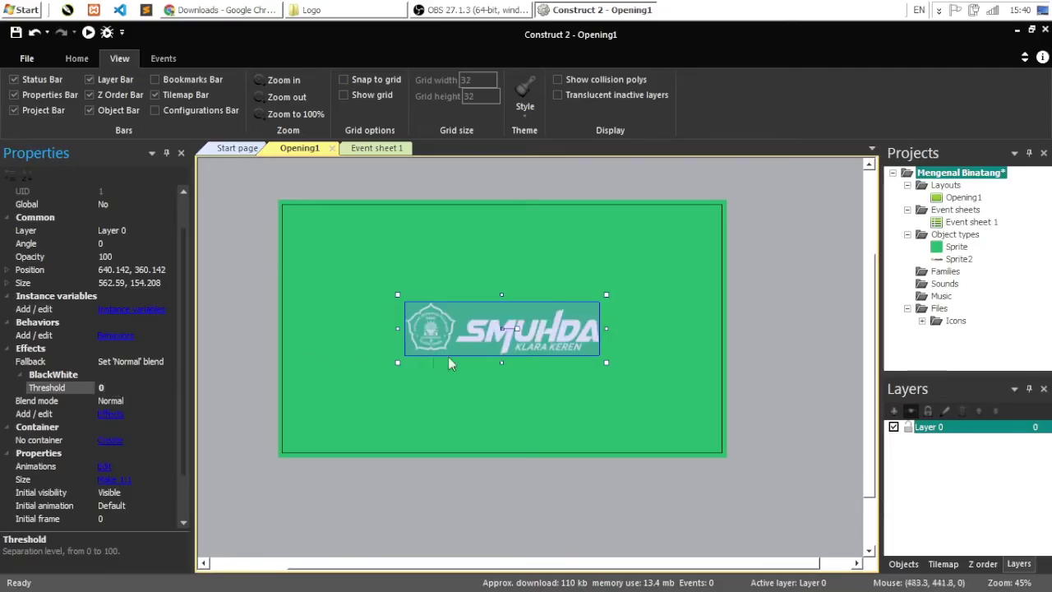
{"action": "left_click", "coordinate": [751, 344]}
Step: Add the LiteTween behavior to the SMUHDA logo sprite and close its behaviors list
{"action": "left_click", "coordinate": [564, 337]}
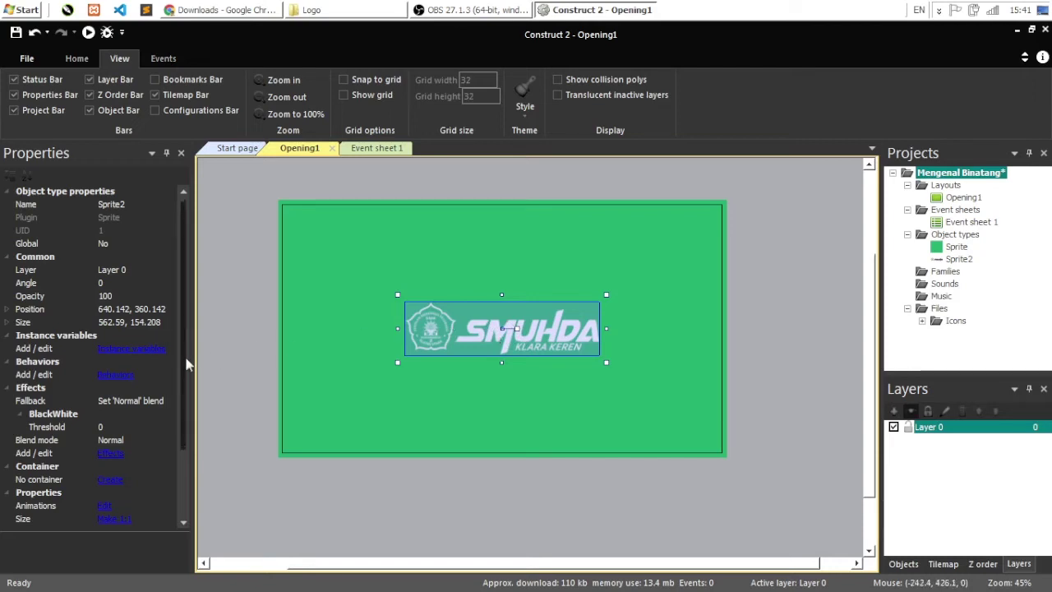
{"action": "scroll", "coordinate": [187, 366], "scroll_direction": "down", "scroll_amount": 1}
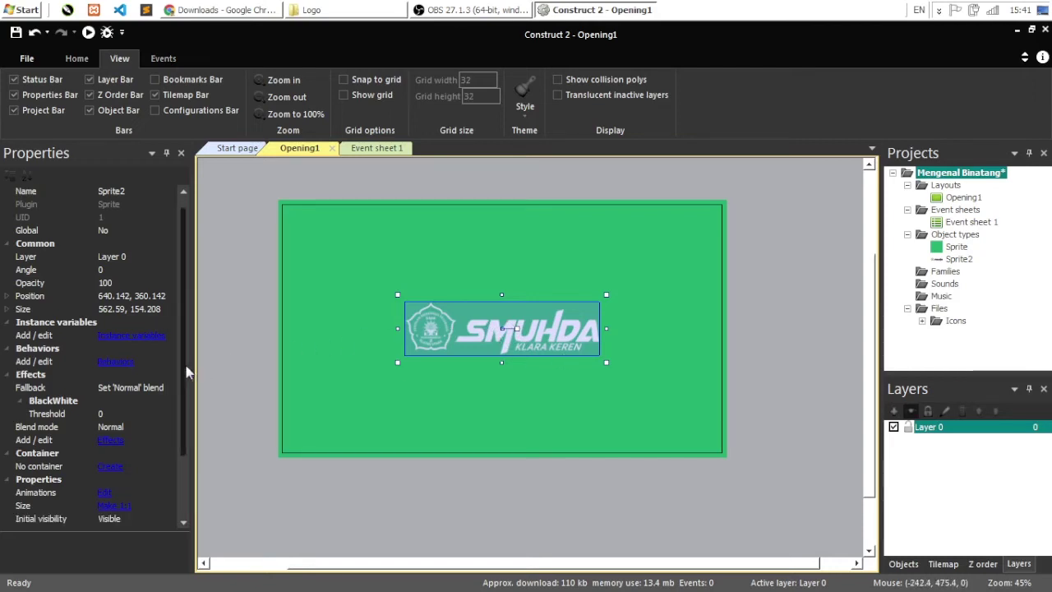
{"action": "left_click", "coordinate": [114, 363]}
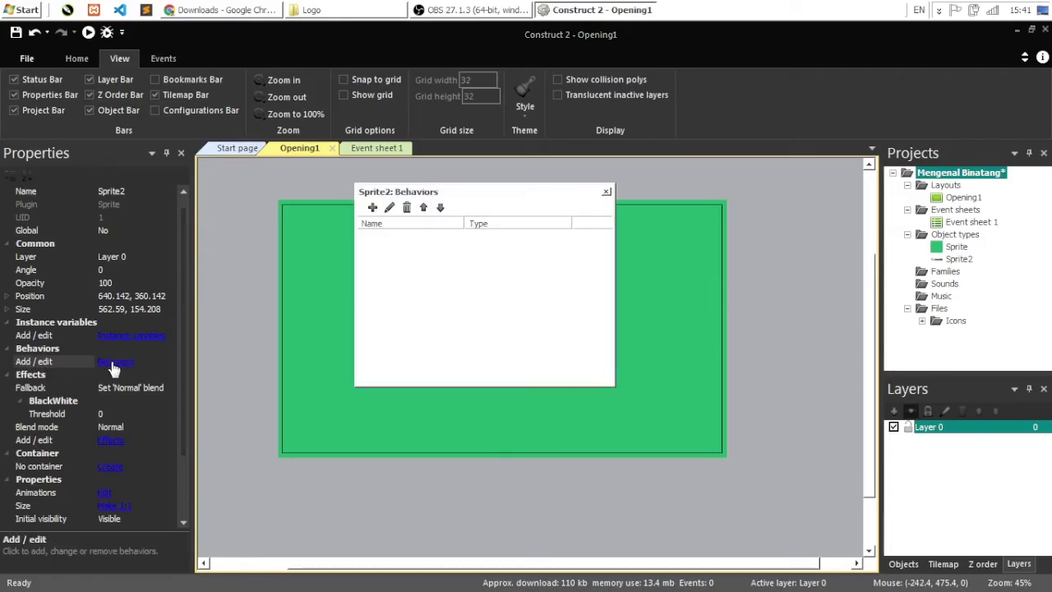
{"action": "left_click_drag", "start_coordinate": [408, 196], "coordinate": [586, 208]}
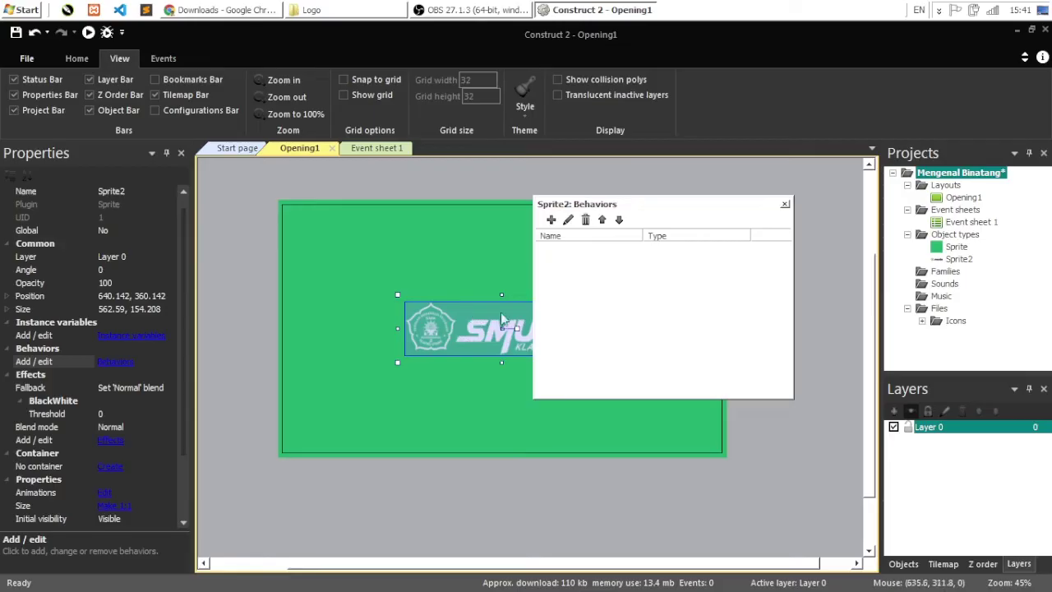
{"action": "left_click", "coordinate": [550, 220]}
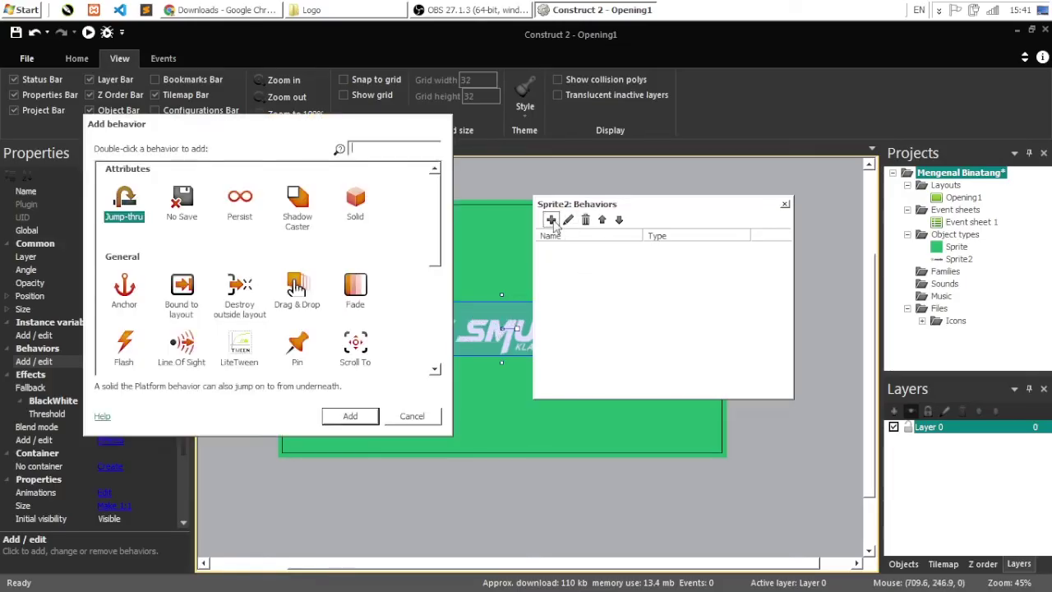
{"action": "scroll", "coordinate": [438, 235], "scroll_direction": "down", "scroll_amount": 1}
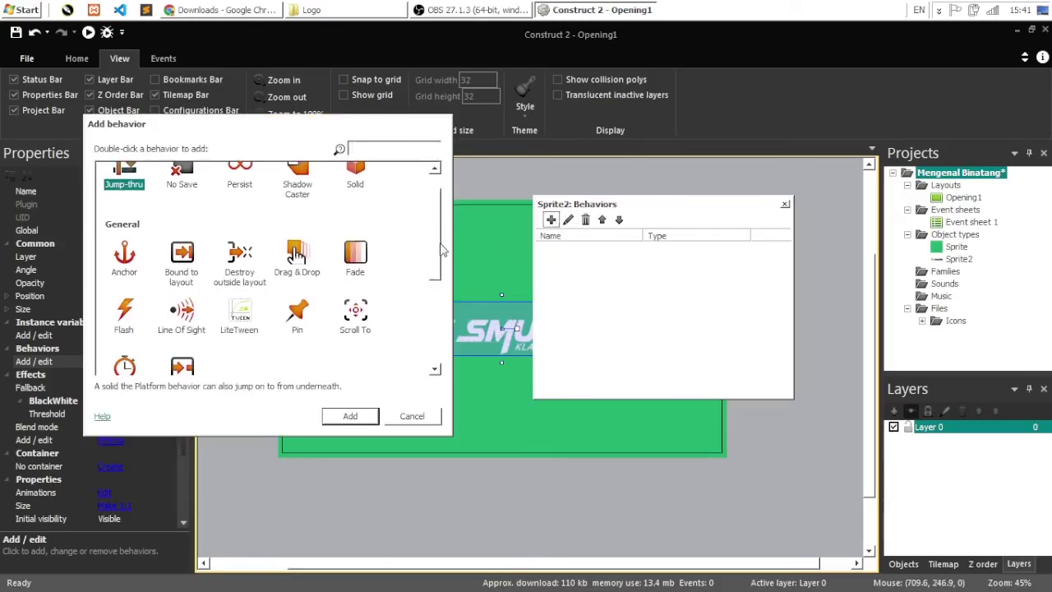
{"action": "left_click", "coordinate": [245, 337]}
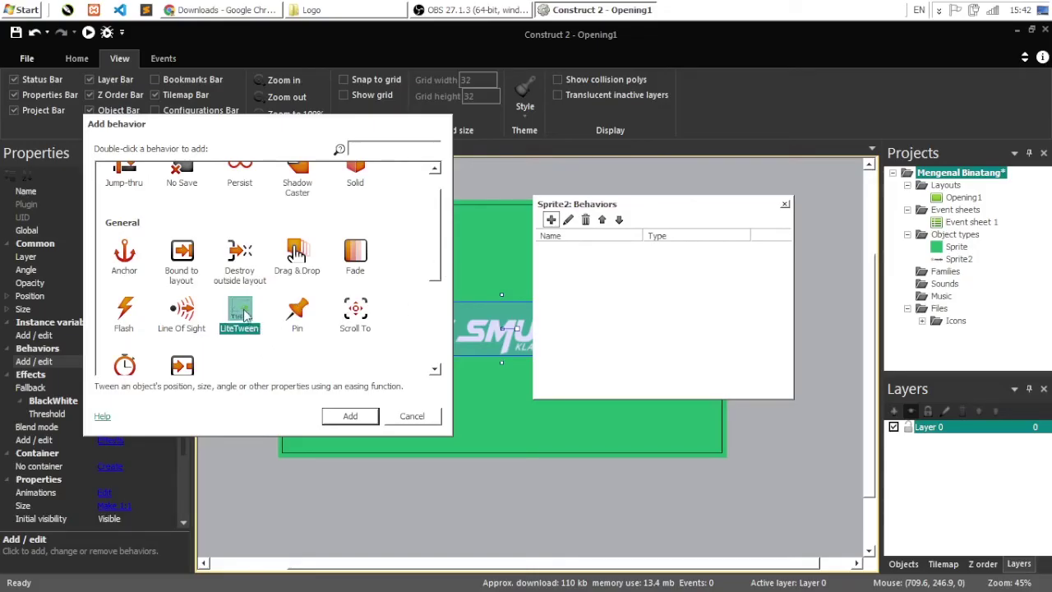
{"action": "scroll", "coordinate": [271, 345], "scroll_direction": "up", "scroll_amount": 1}
{"action": "left_click", "coordinate": [351, 416]}
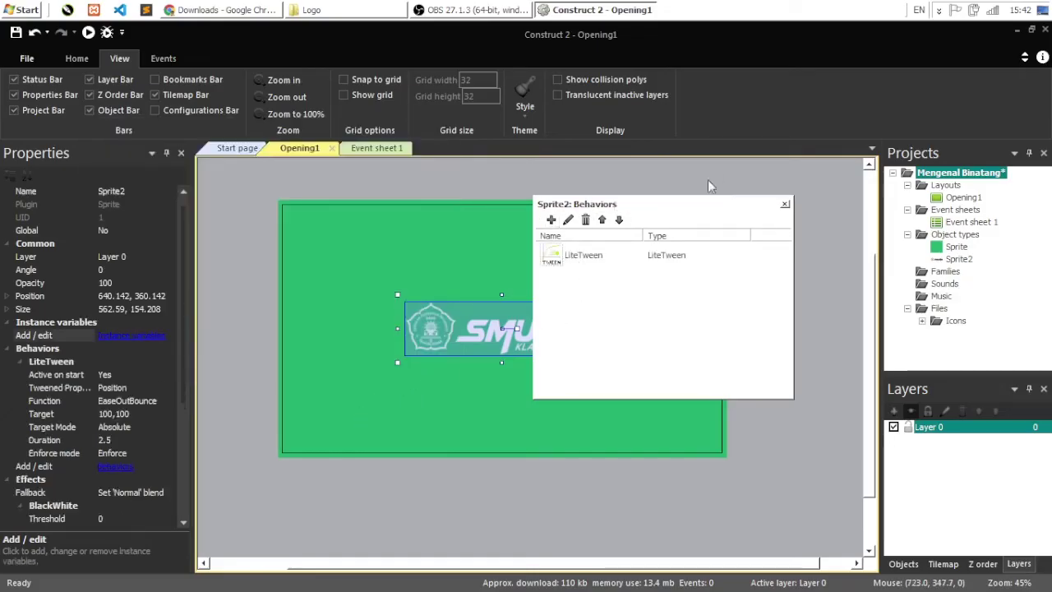
{"action": "left_click_drag", "start_coordinate": [617, 205], "coordinate": [730, 178]}
{"action": "left_click", "coordinate": [688, 232]}
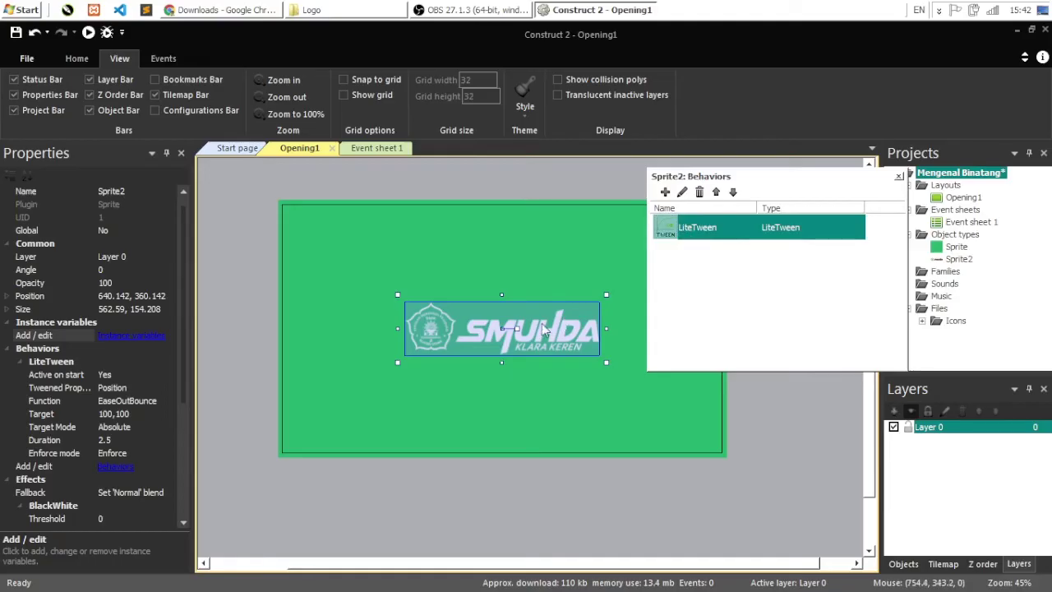
{"action": "left_click", "coordinate": [899, 177]}
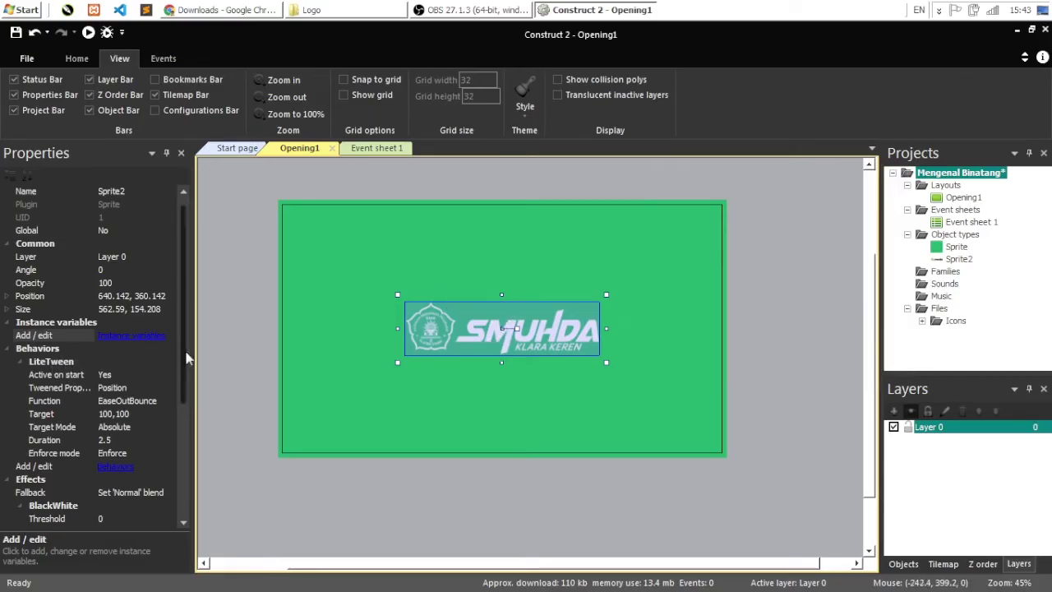
Step: Set the logo sprite's LiteTween easing function to EaseOutBack
{"action": "scroll", "coordinate": [139, 349], "scroll_direction": "down", "scroll_amount": 1}
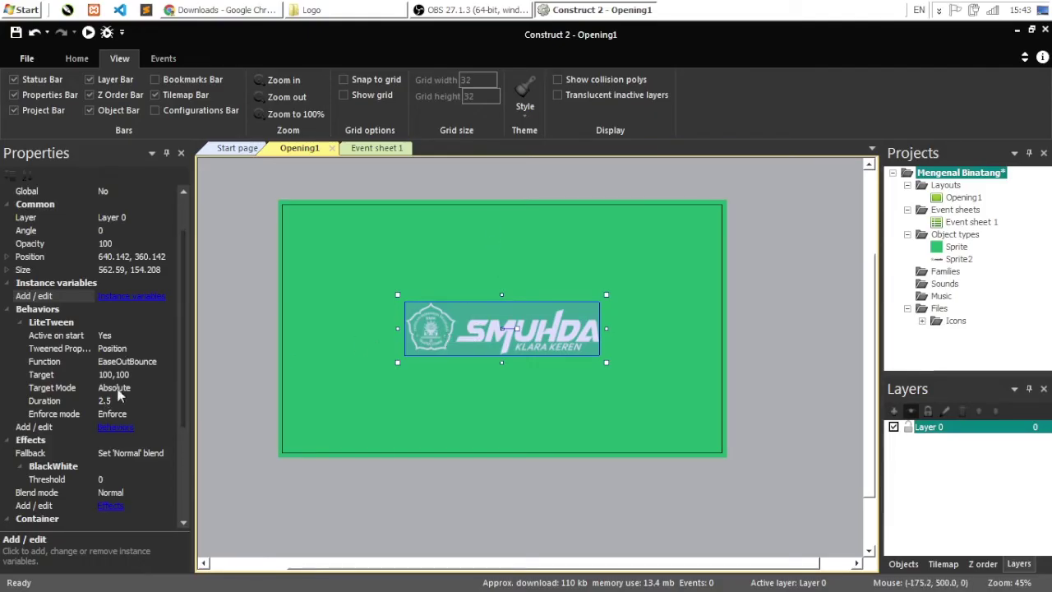
{"action": "left_click", "coordinate": [158, 366]}
{"action": "left_click", "coordinate": [170, 363]}
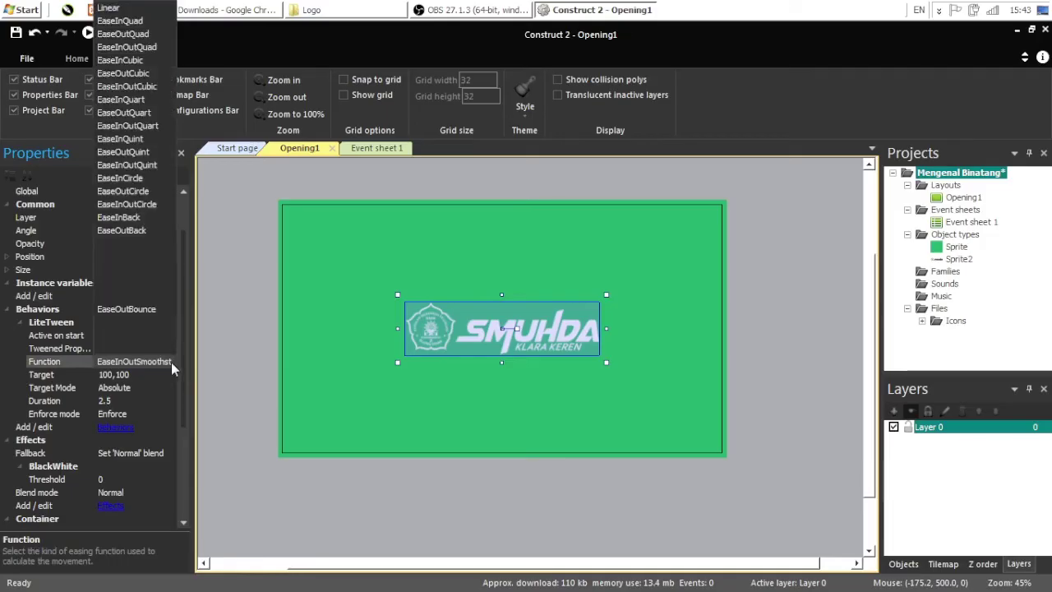
{"action": "left_click", "coordinate": [139, 234]}
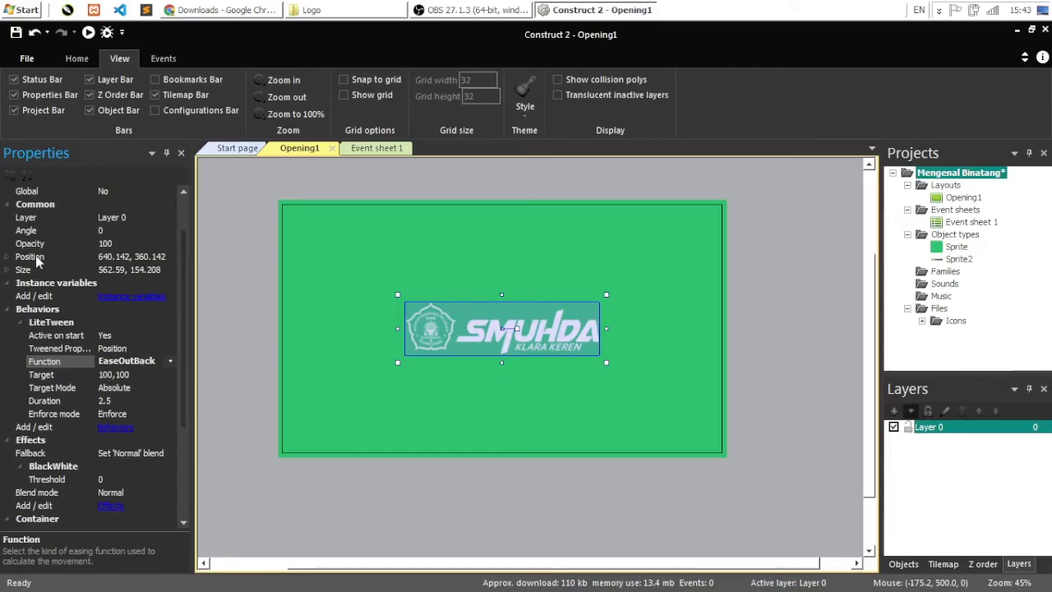
Step: Expand the logo sprite's X and Y coordinates, try moving the logo up and to the left, and undo the move
{"action": "scroll", "coordinate": [182, 249], "scroll_direction": "up", "scroll_amount": 1}
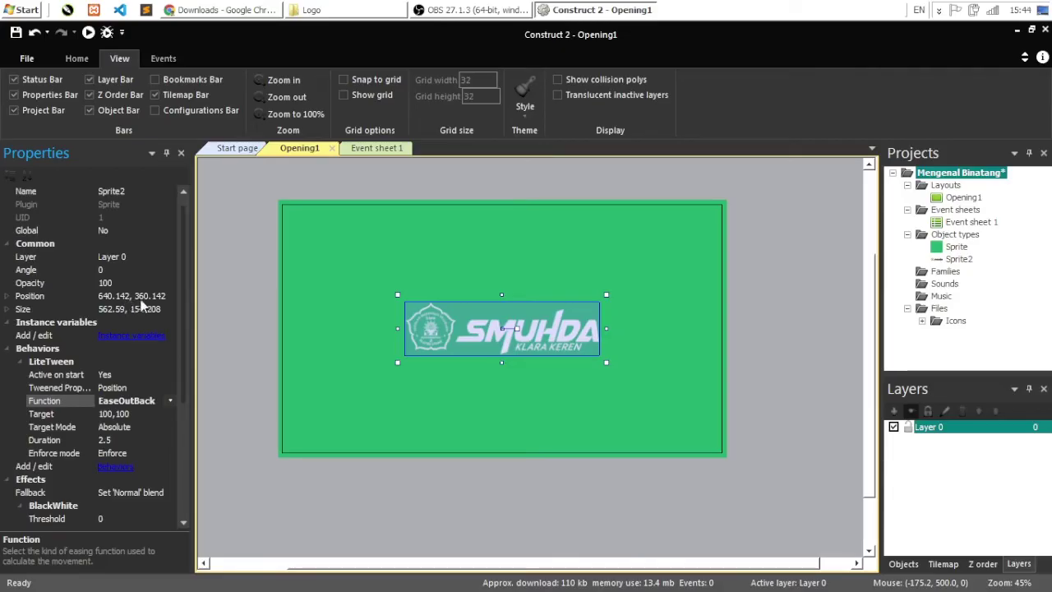
{"action": "left_click", "coordinate": [6, 297]}
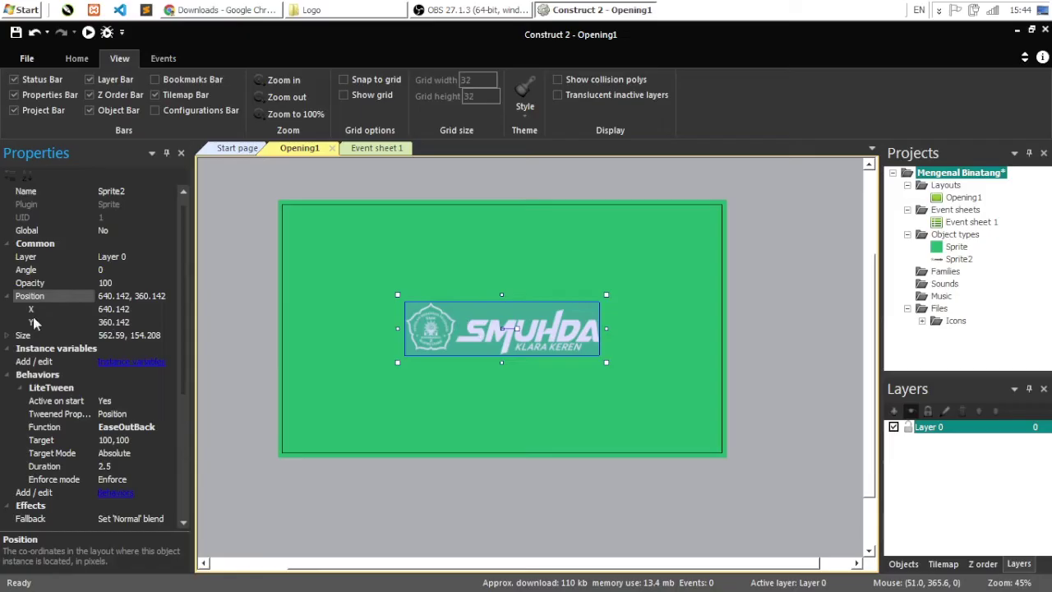
{"action": "left_click_drag", "start_coordinate": [466, 333], "coordinate": [415, 305]}
{"action": "key", "text": "ctrl+z"}
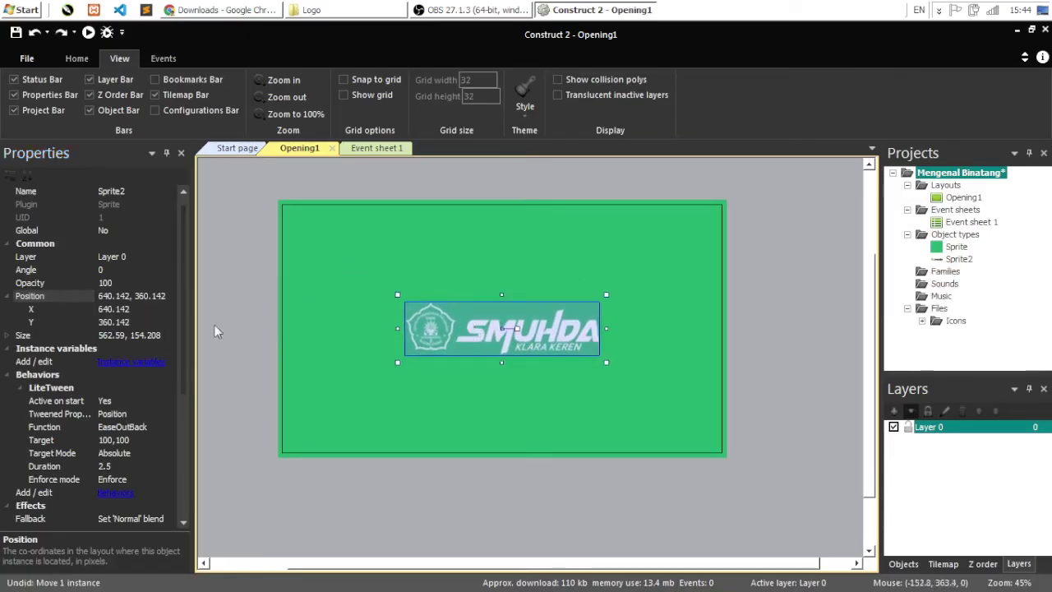
Step: Run the Opening1 layout in the browser to watch the logo's tween, and return to Construct 2
{"action": "scroll", "coordinate": [182, 315], "scroll_direction": "down", "scroll_amount": 3}
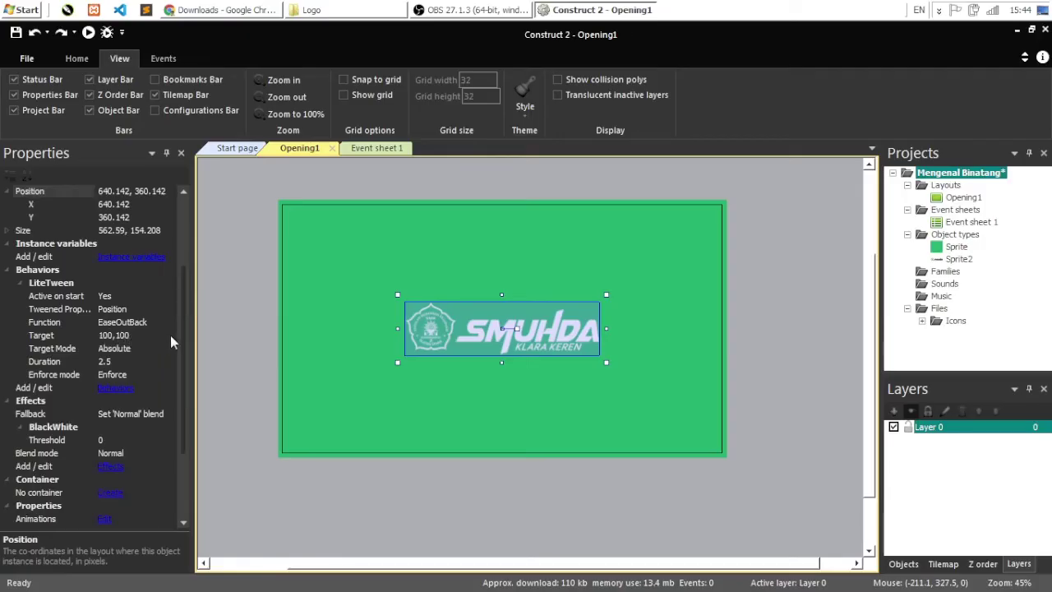
{"action": "scroll", "coordinate": [187, 322], "scroll_direction": "up", "scroll_amount": 1}
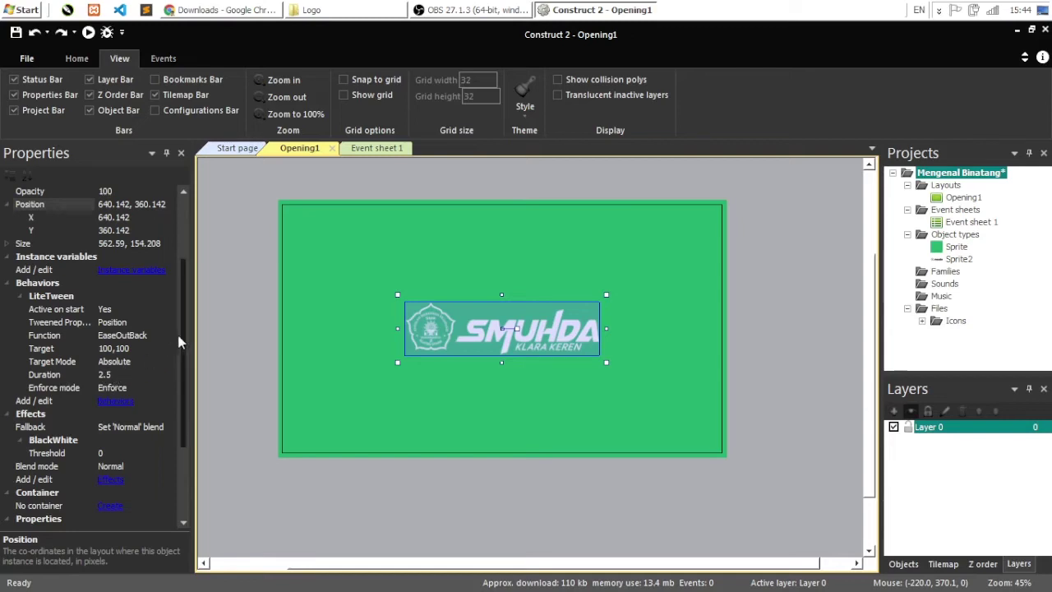
{"action": "scroll", "coordinate": [181, 337], "scroll_direction": "up", "scroll_amount": 1}
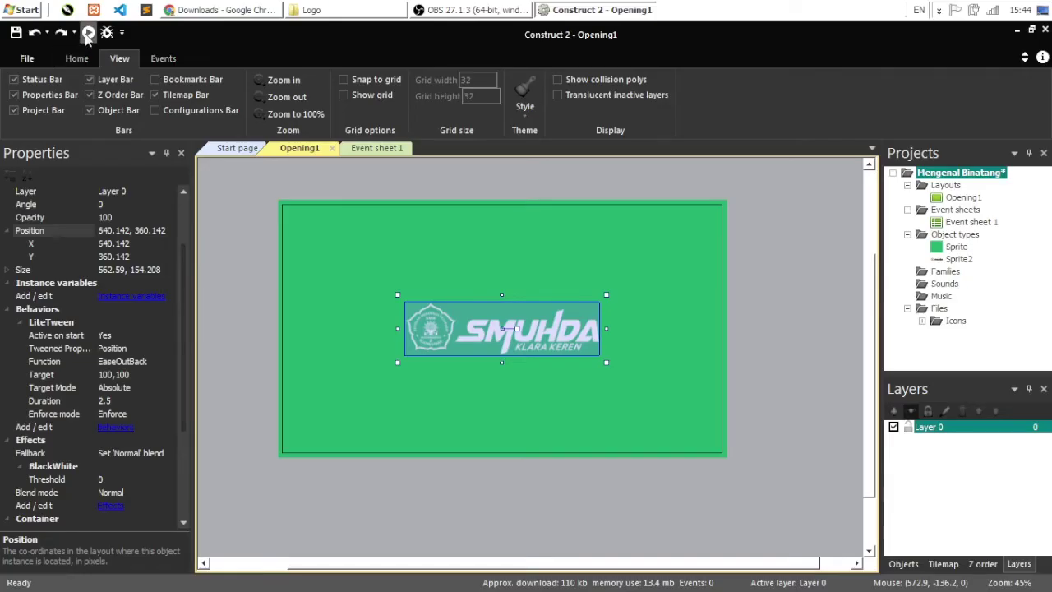
{"action": "left_click", "coordinate": [76, 58]}
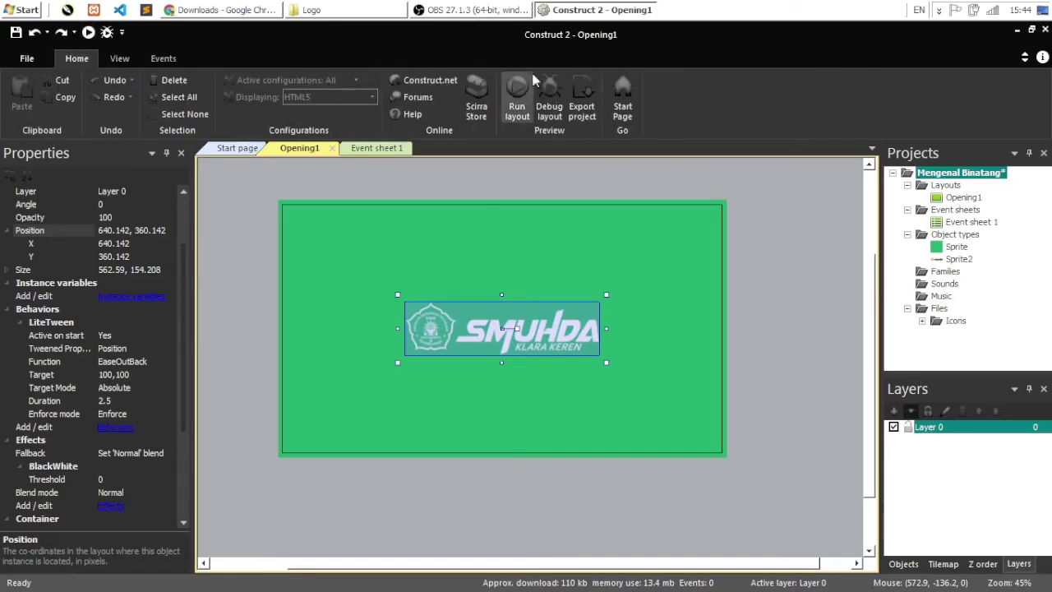
{"action": "left_click", "coordinate": [517, 110]}
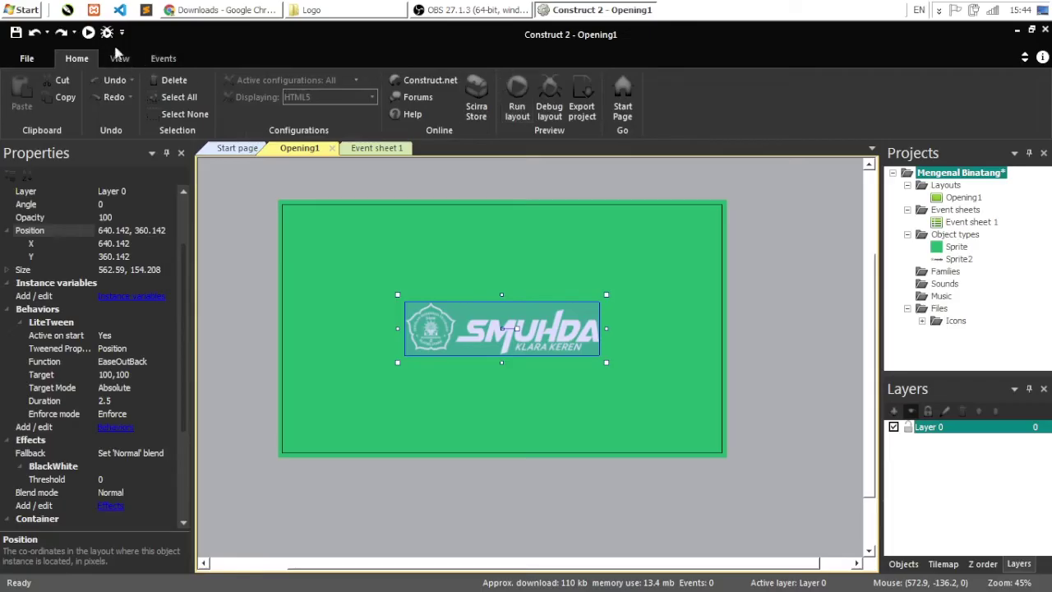
{"action": "left_click", "coordinate": [89, 35]}
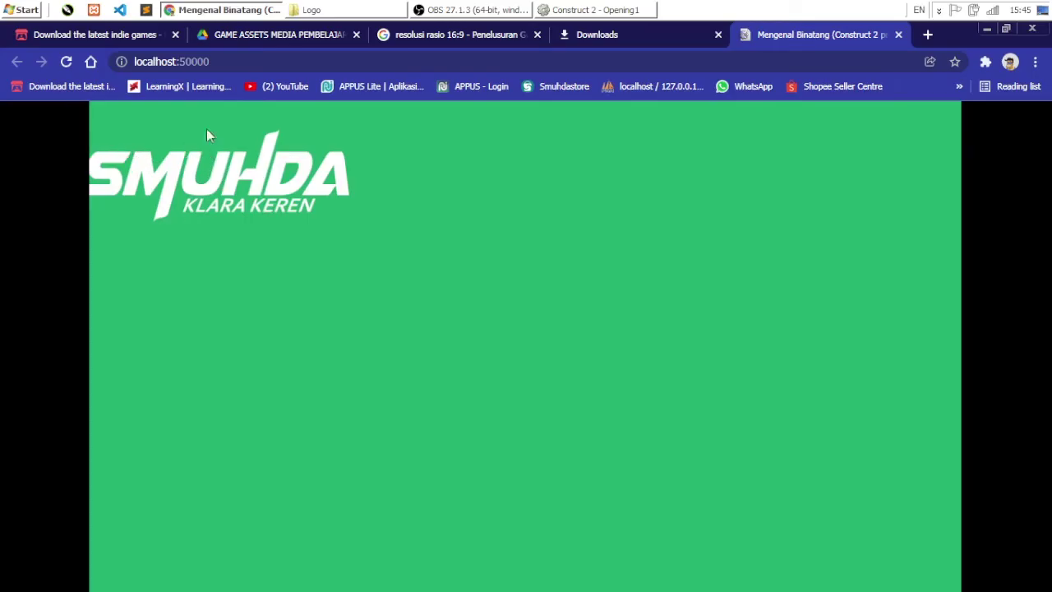
{"action": "left_click", "coordinate": [555, 9]}
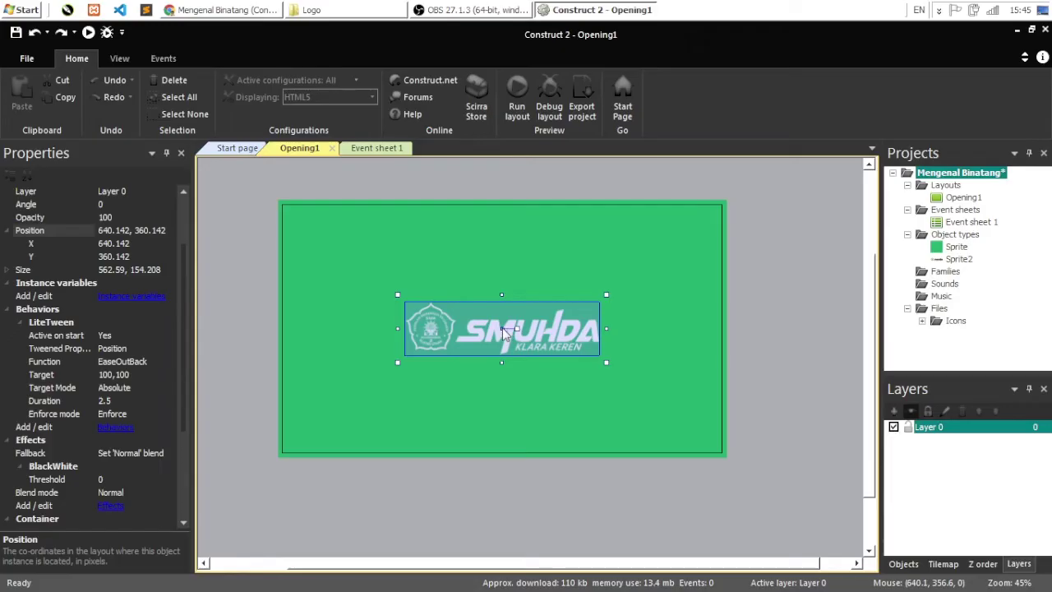
Step: Move the SMUHDA logo sprite to the layout's upper-left corner, at about 100, 91
{"action": "left_click_drag", "start_coordinate": [511, 337], "coordinate": [334, 256]}
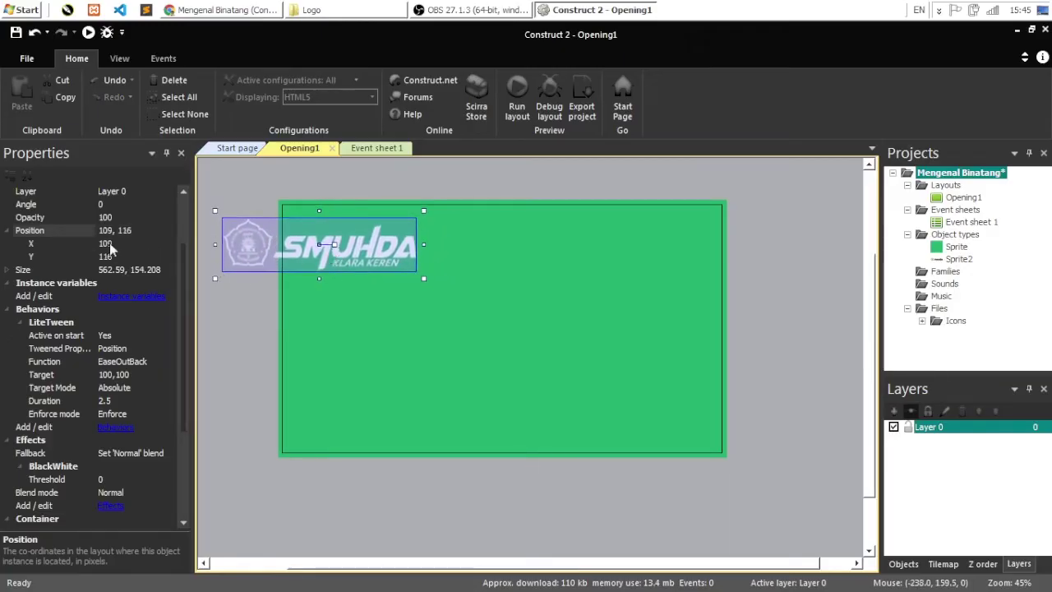
{"action": "left_click_drag", "start_coordinate": [327, 253], "coordinate": [319, 241]}
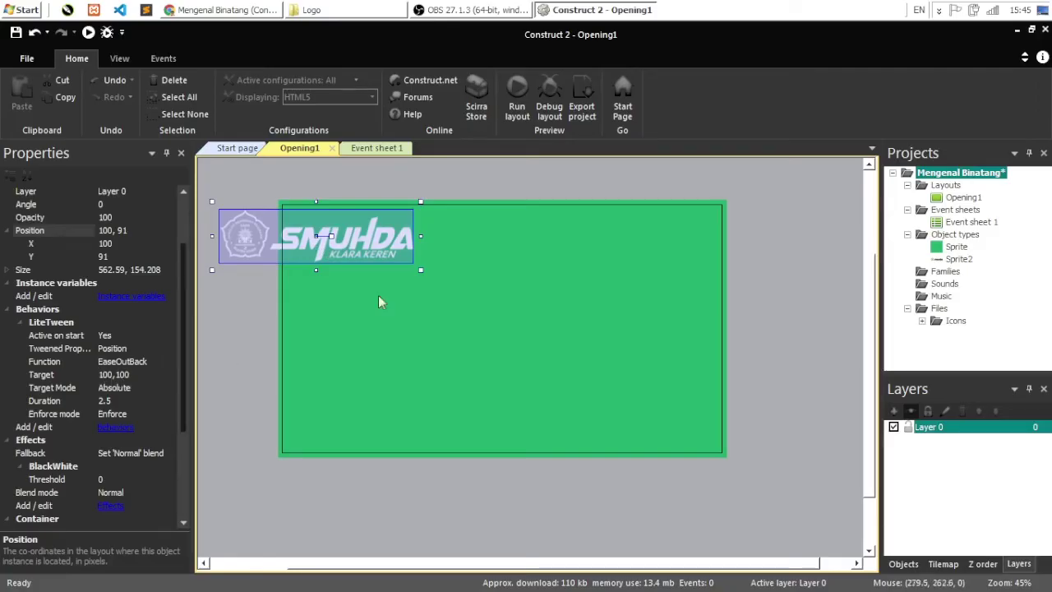
Step: Nudge the logo sprite slightly, and undo the recent moves until the logo is back at the layout's centre
{"action": "left_click_drag", "start_coordinate": [355, 250], "coordinate": [351, 247]}
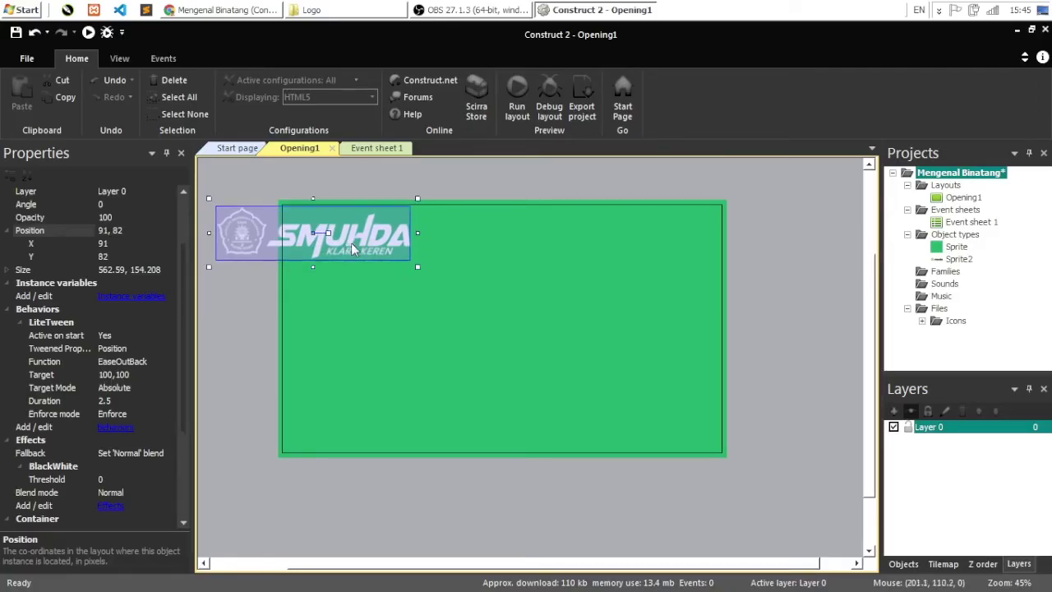
{"action": "key", "text": "ctrl+z"}
{"action": "key", "text": "ctrl+z"}
{"action": "key", "text": "ctrl+z"}
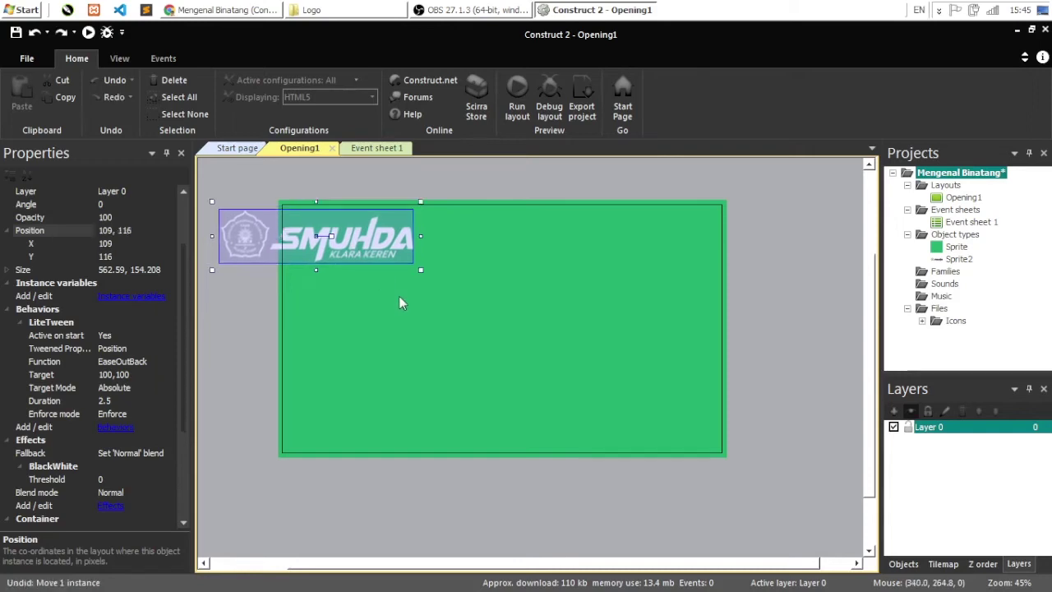
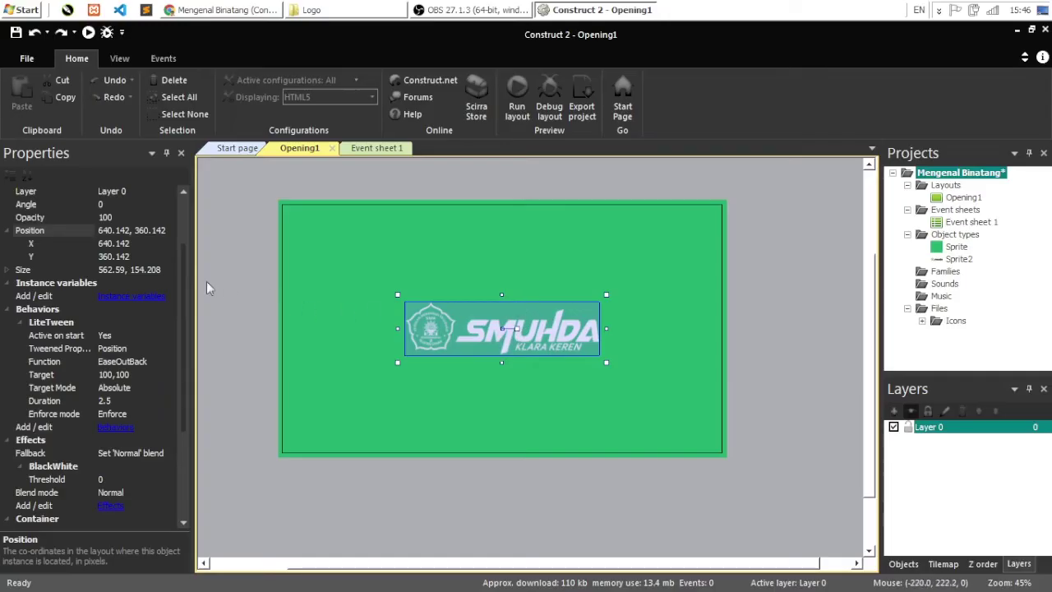
Step: Copy the logo sprite's position, 640.142, 360.142, into its LiteTween target
{"action": "left_click", "coordinate": [138, 244]}
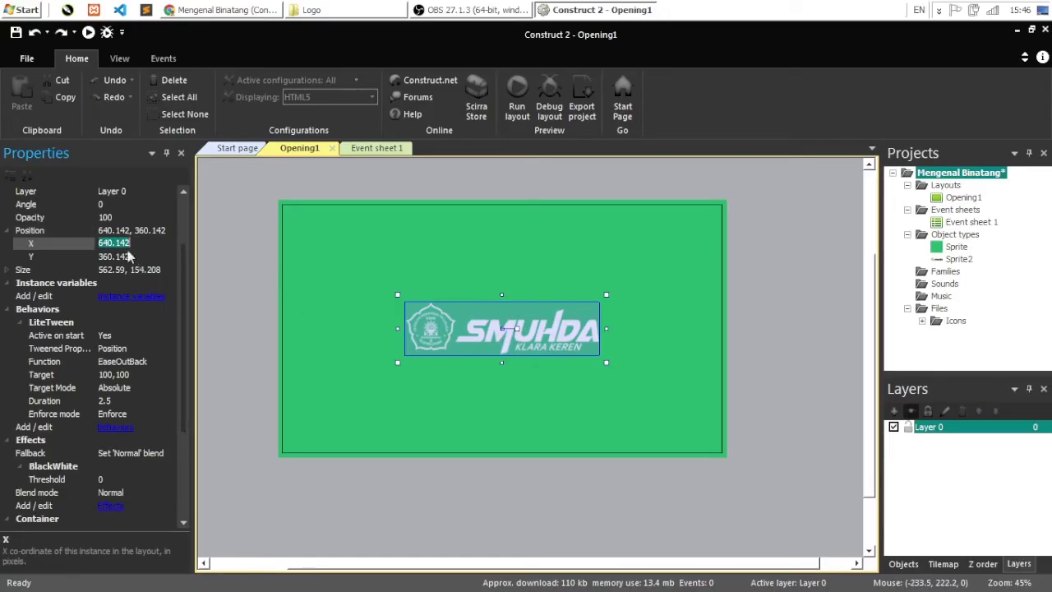
{"action": "left_click", "coordinate": [105, 234]}
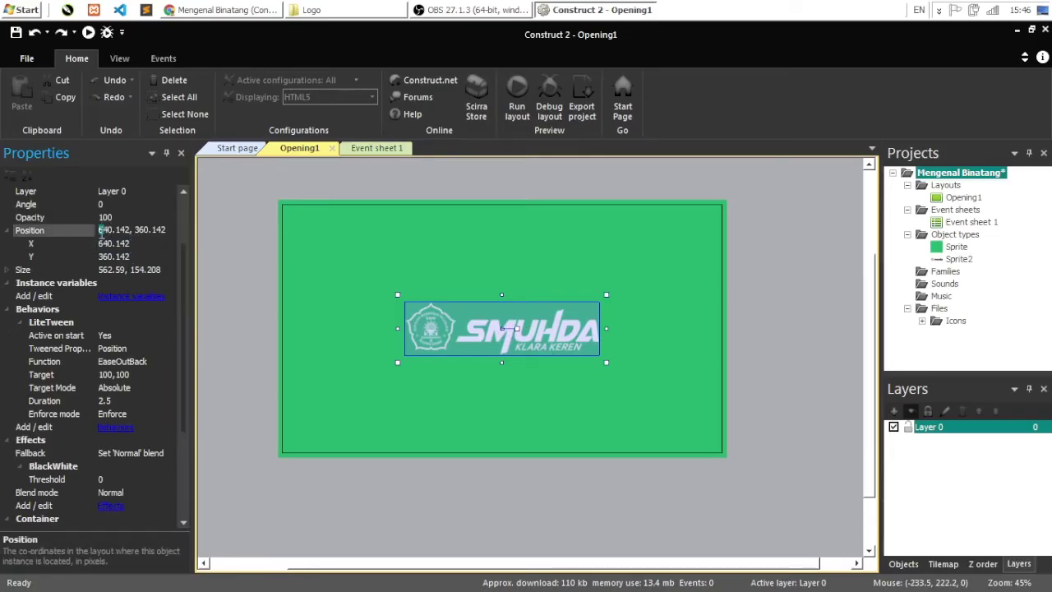
{"action": "left_click_drag", "start_coordinate": [99, 230], "coordinate": [177, 220]}
{"action": "key", "text": "ctrl+c"}
{"action": "scroll", "coordinate": [181, 294], "scroll_direction": "down", "scroll_amount": 1}
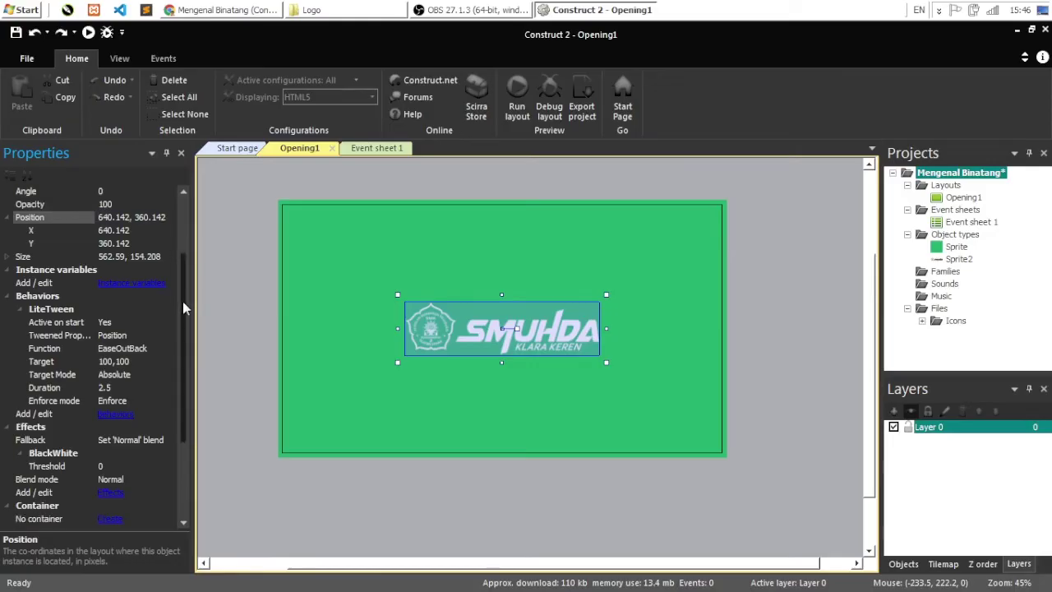
{"action": "left_click", "coordinate": [115, 362]}
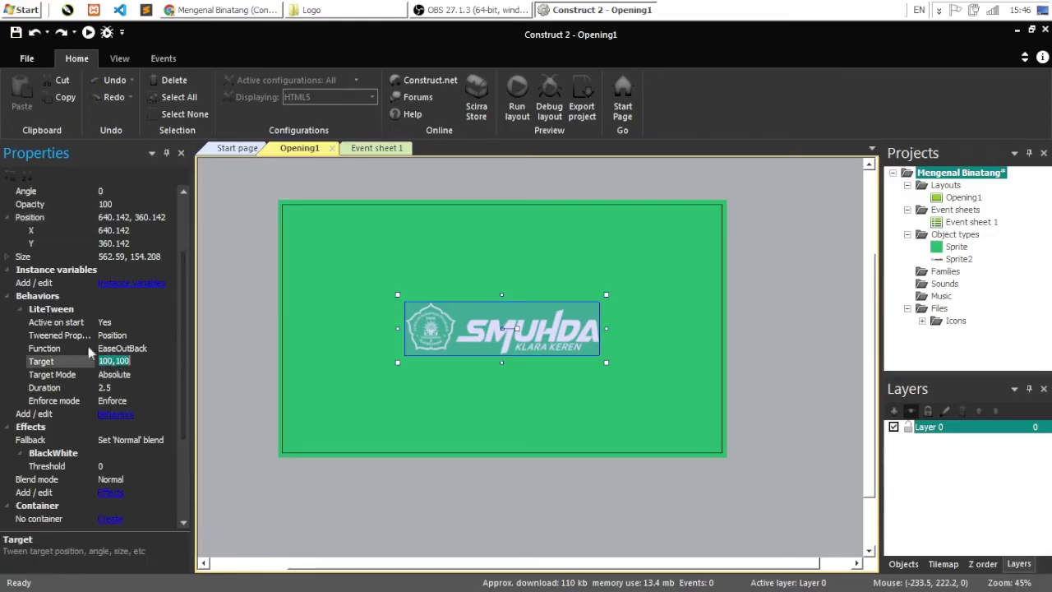
{"action": "key", "text": "ctrl+v"}
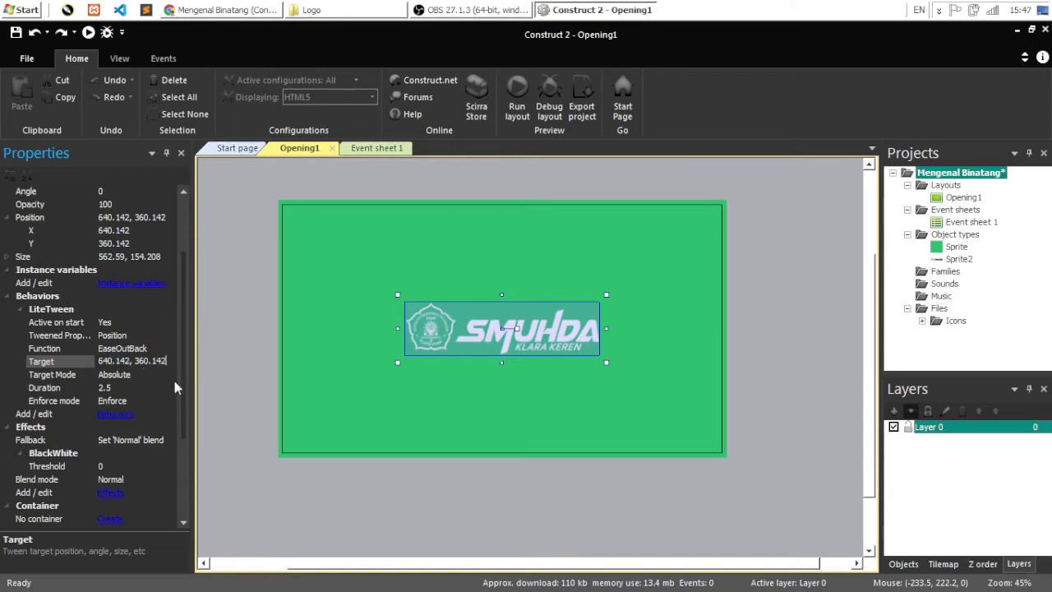
{"action": "key", "text": "Return"}
{"action": "key", "text": "Return"}
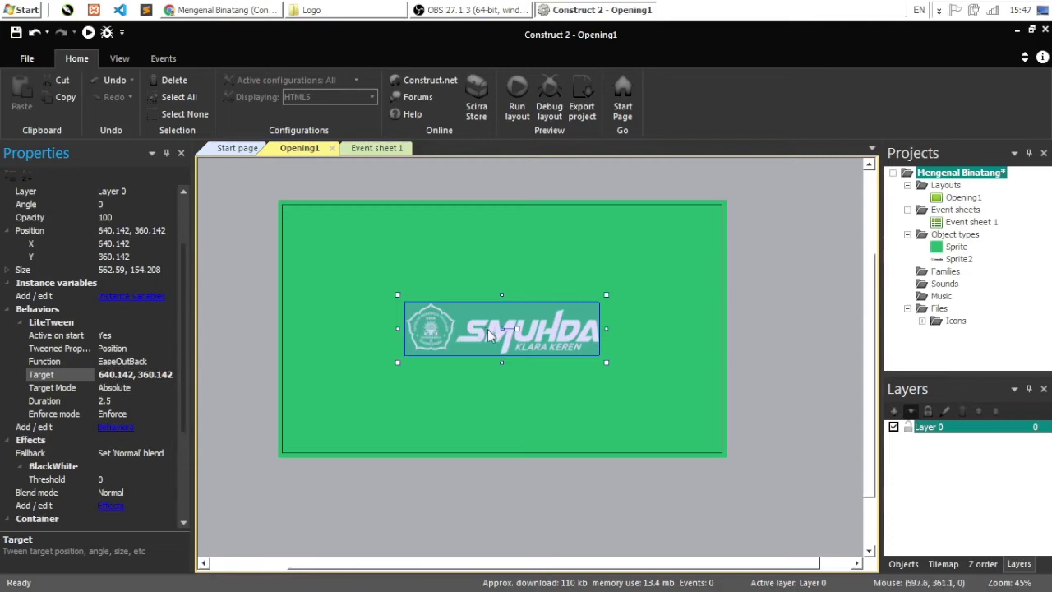
Step: Move the logo straight up outside the layout to about 640, -115, and preview its tween in the browser before returning to Construct 2
{"action": "left_click_drag", "start_coordinate": [481, 331], "coordinate": [485, 167]}
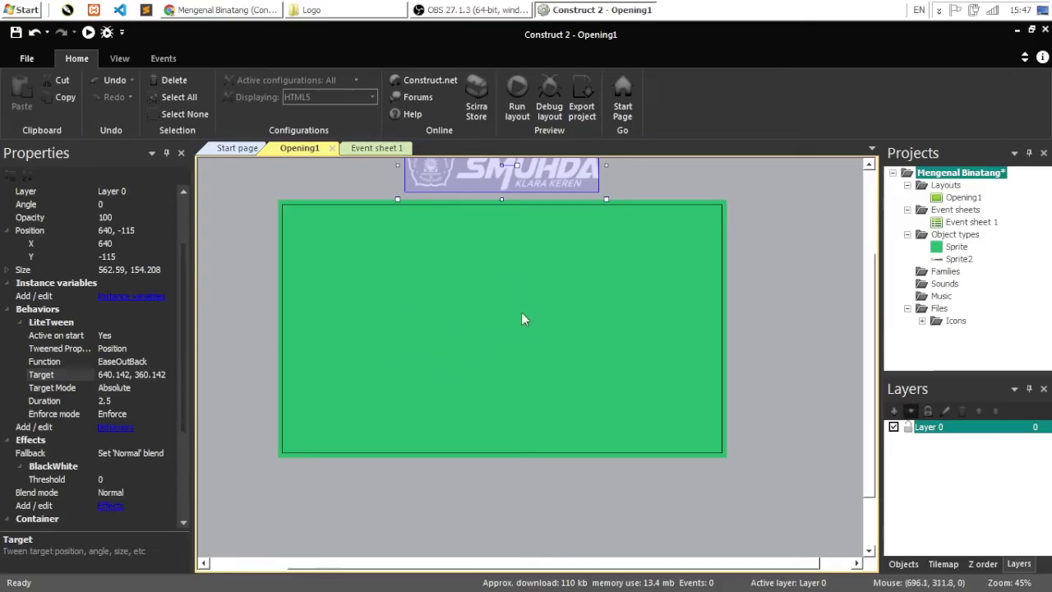
{"action": "left_click", "coordinate": [517, 97]}
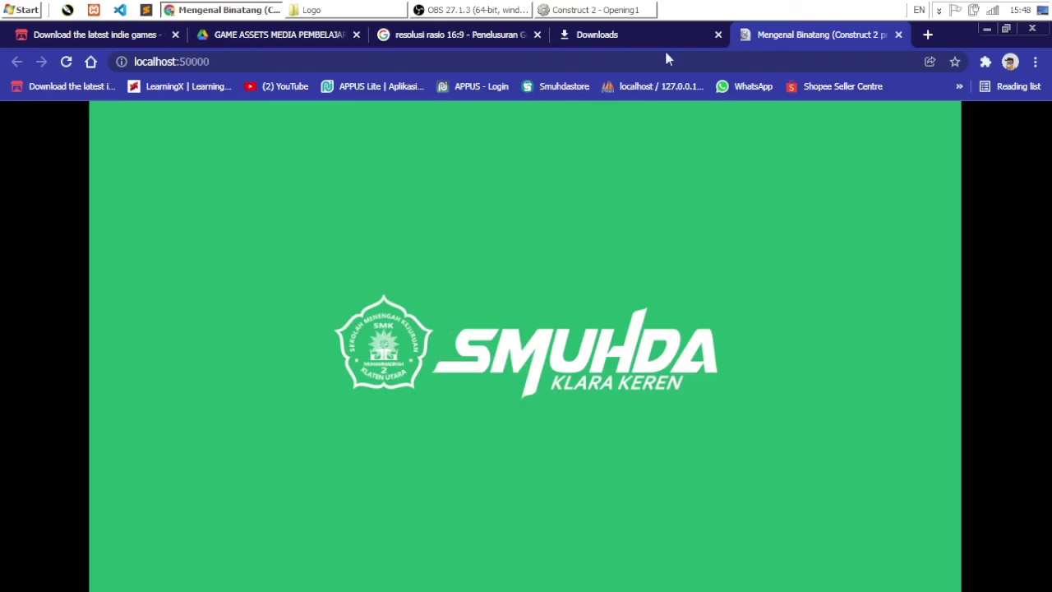
{"action": "left_click", "coordinate": [596, 9]}
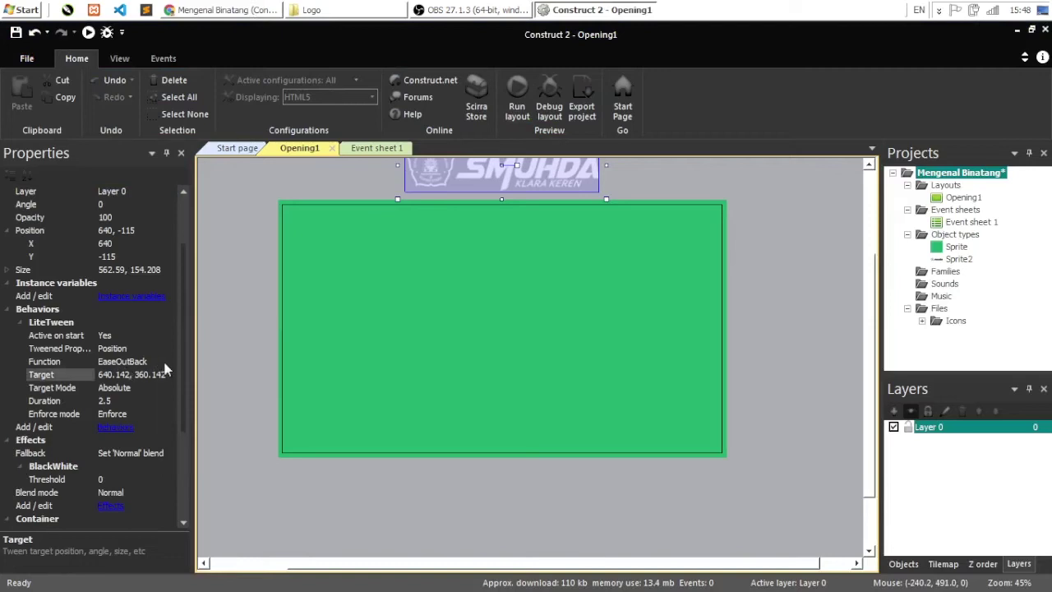
Step: Set the logo's LiteTween function to EaseOutBounce, preview the layout in the browser, and return to Construct 2
{"action": "left_click", "coordinate": [169, 362]}
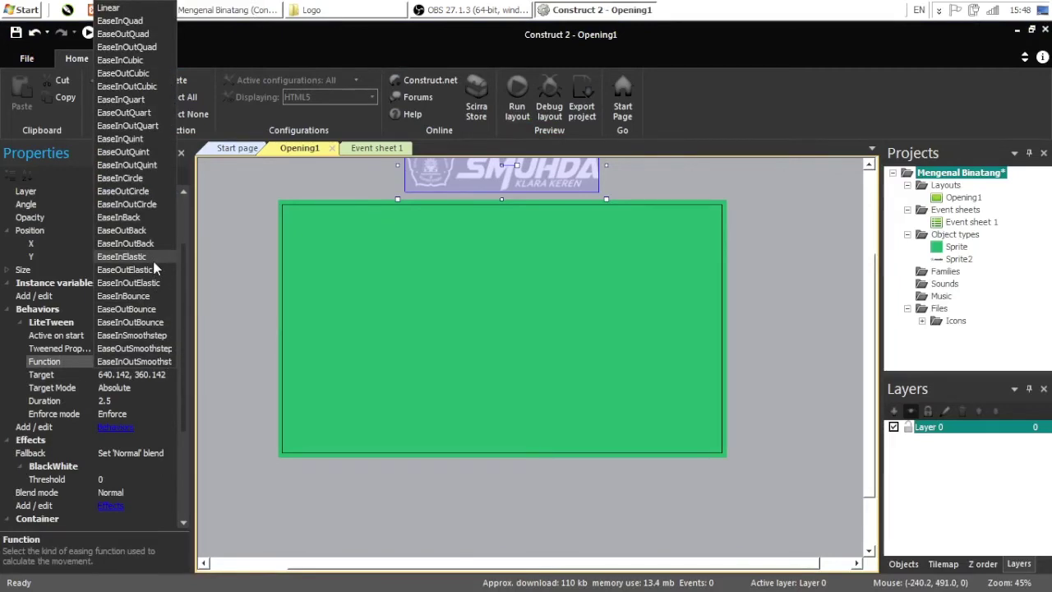
{"action": "left_click", "coordinate": [131, 310]}
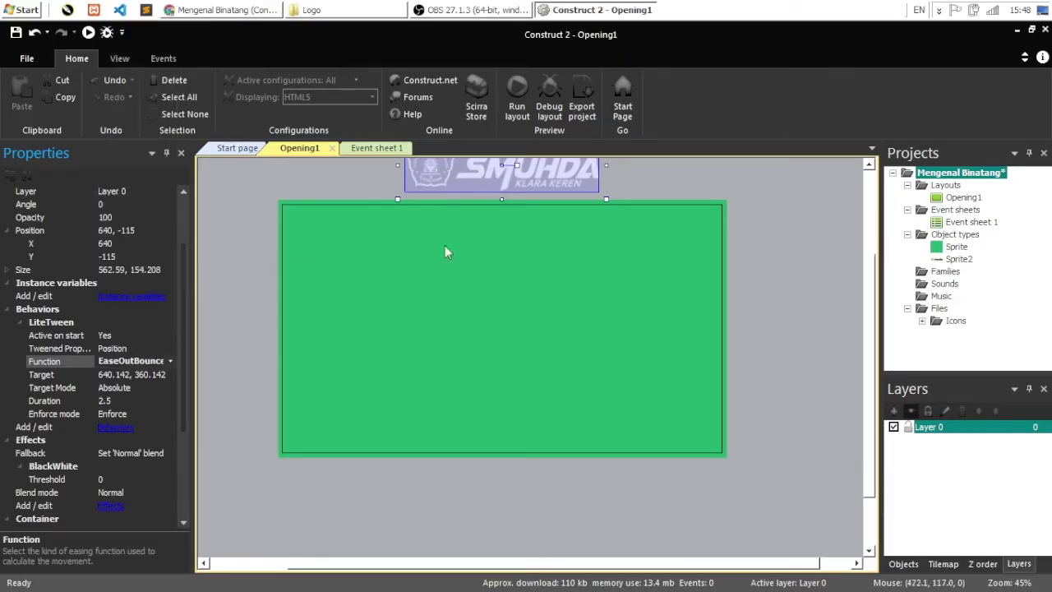
{"action": "left_click", "coordinate": [516, 110]}
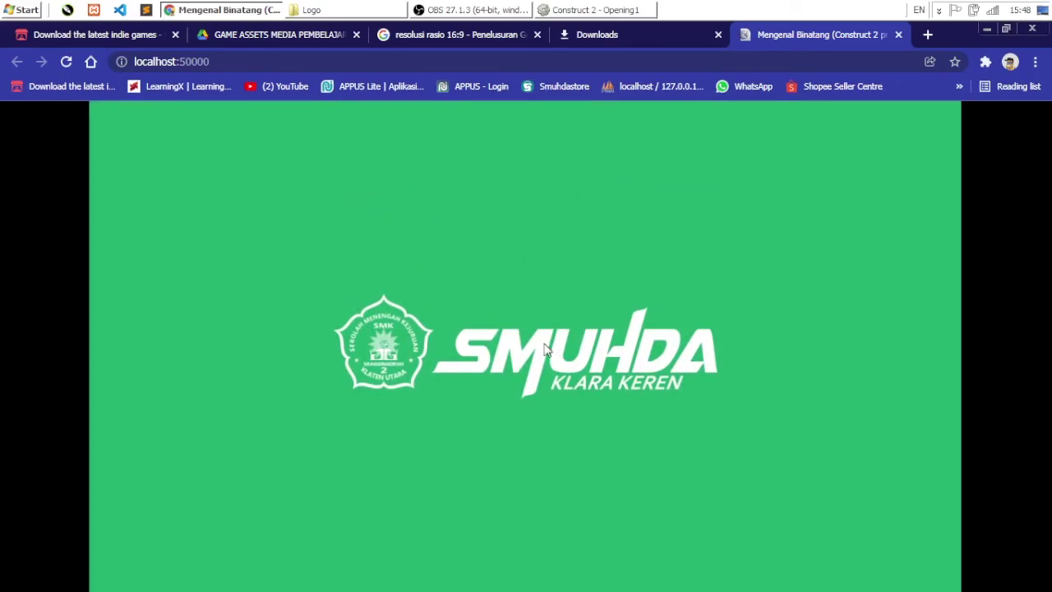
{"action": "left_click", "coordinate": [604, 9]}
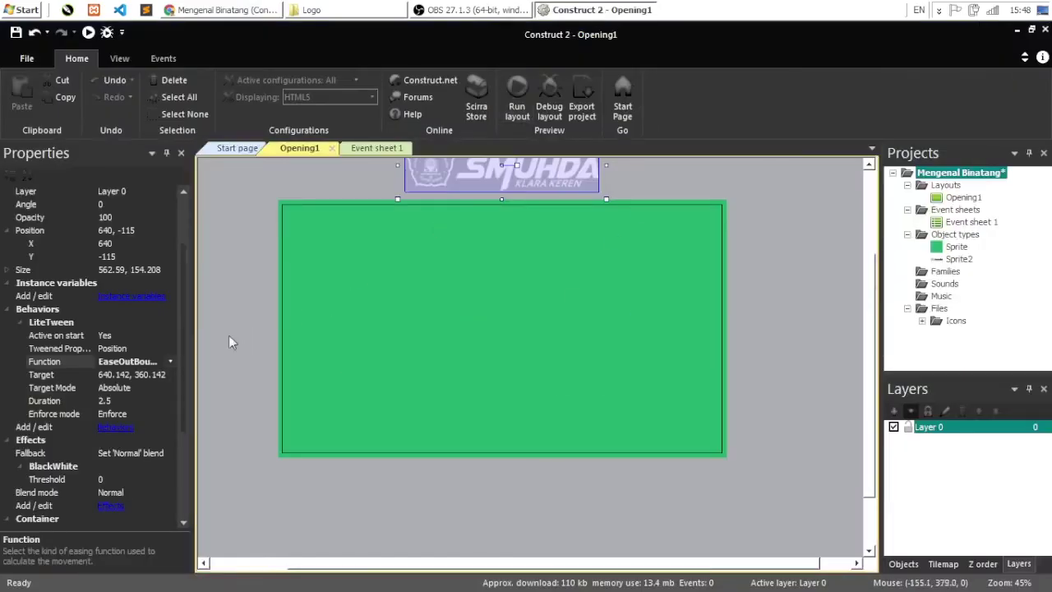
Step: Keep the EaseOutBounce function and set the logo's LiteTween duration to 2 seconds
{"action": "left_click", "coordinate": [169, 363]}
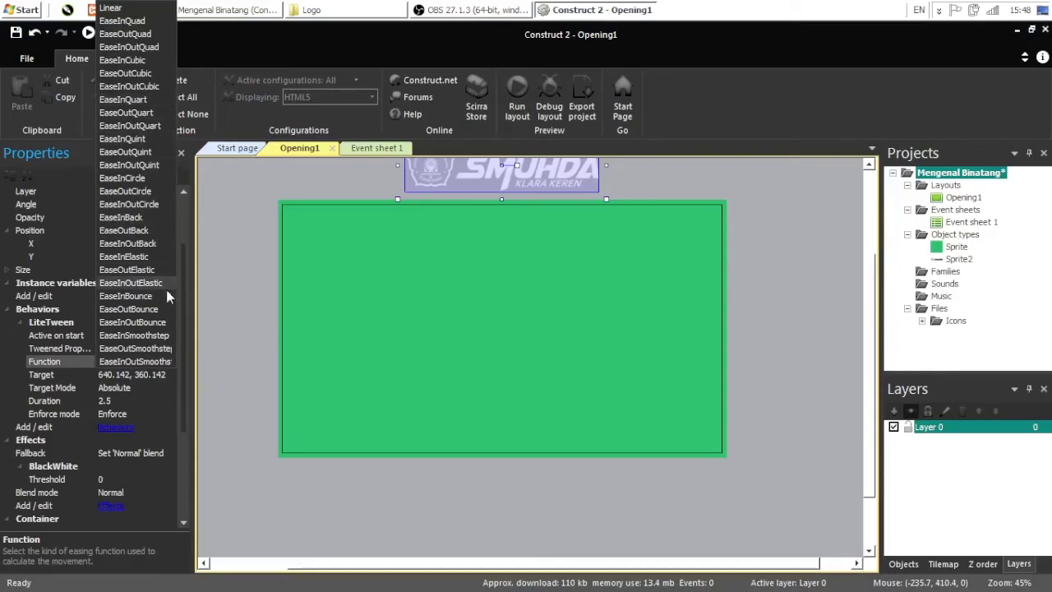
{"action": "left_click", "coordinate": [107, 410]}
{"action": "left_click", "coordinate": [106, 400]}
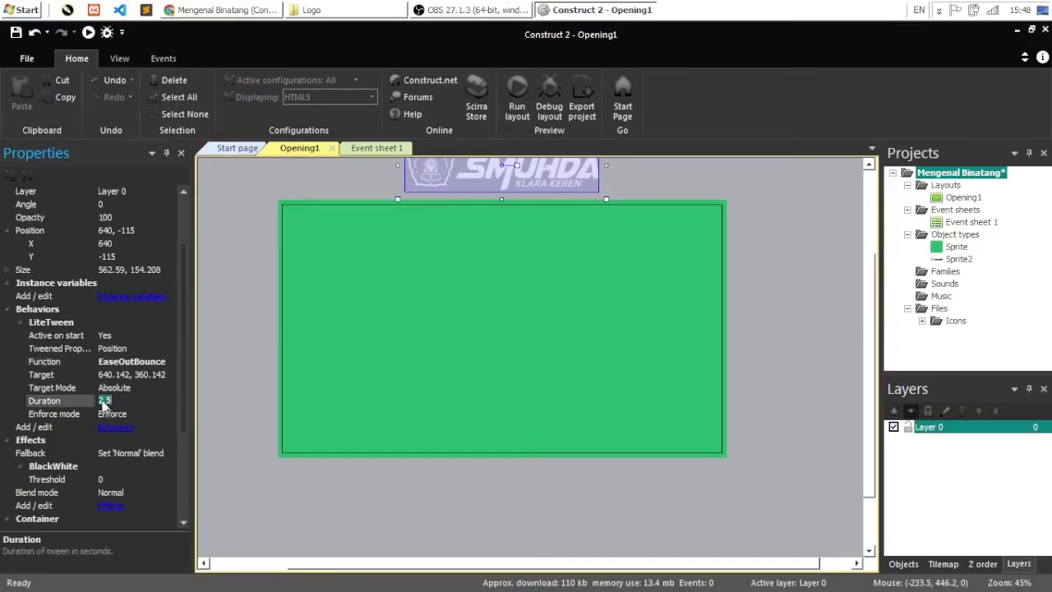
{"action": "left_click", "coordinate": [116, 401]}
{"action": "left_click_drag", "start_coordinate": [118, 401], "coordinate": [87, 401]}
{"action": "type", "text": "2"}
{"action": "key", "text": "Return"}
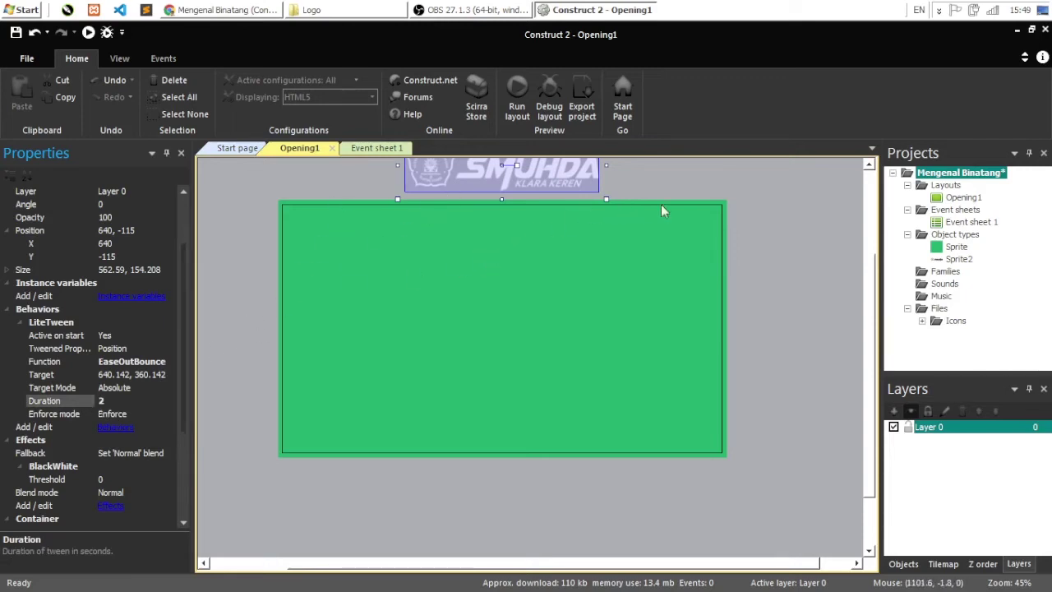
Step: Add a new layout with its own event sheet to the project and name the layout Opening2
{"action": "left_click", "coordinate": [967, 203]}
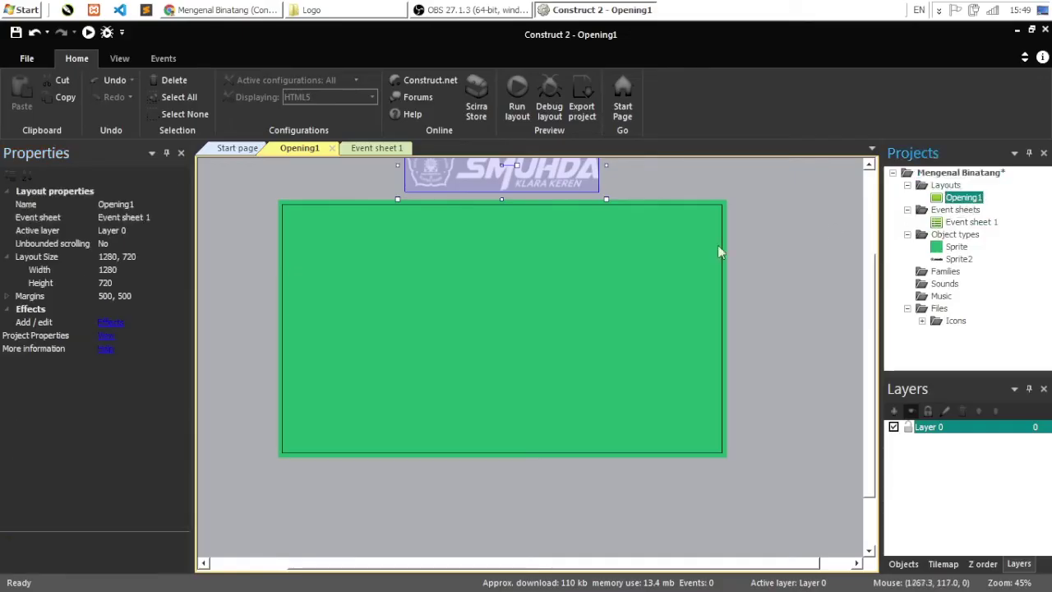
{"action": "left_click", "coordinate": [960, 198]}
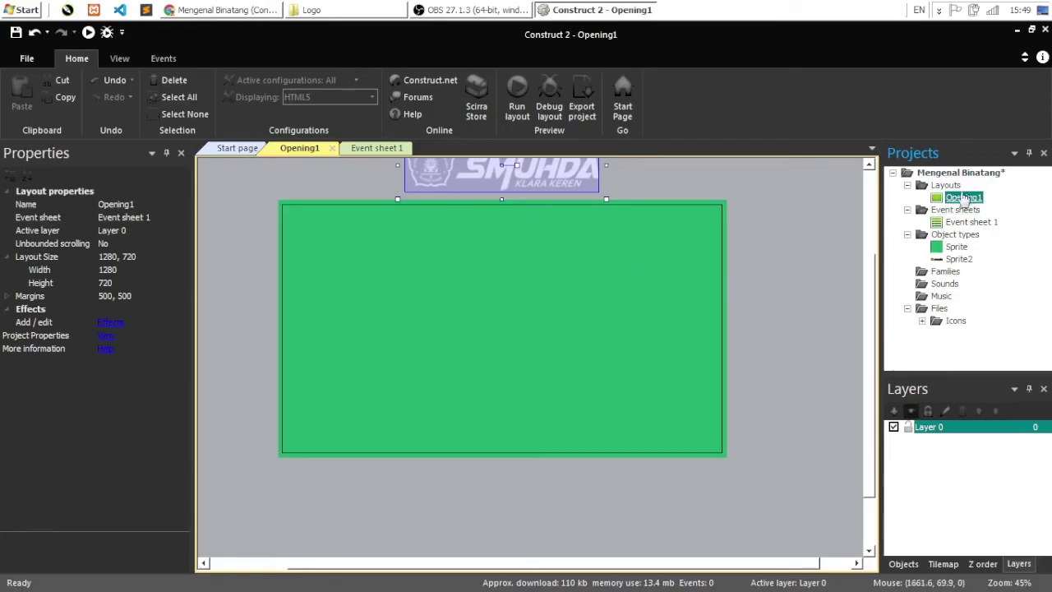
{"action": "left_click", "coordinate": [952, 187]}
{"action": "right_click", "coordinate": [952, 191]}
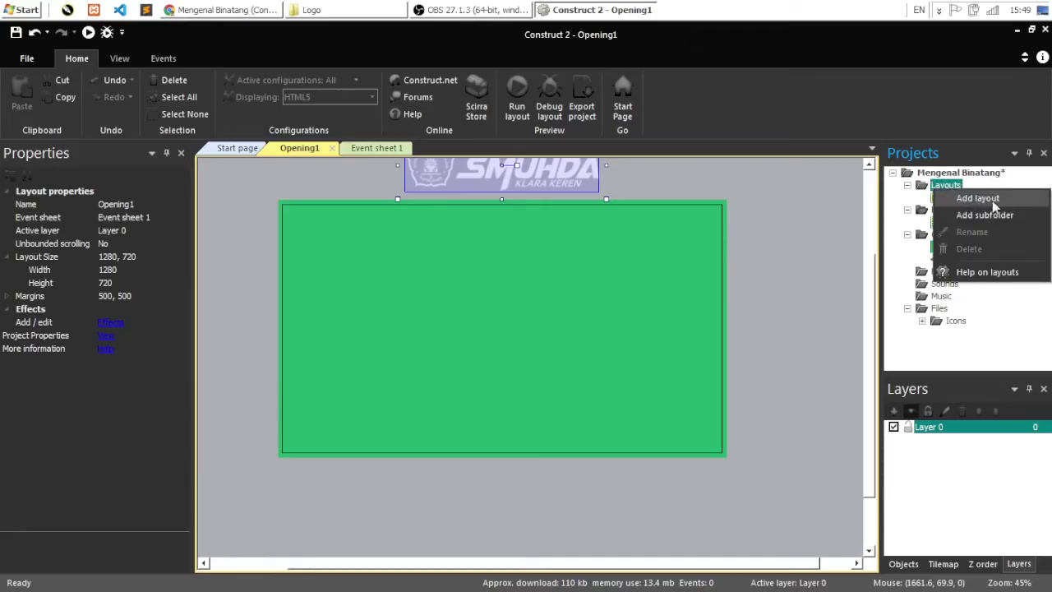
{"action": "left_click", "coordinate": [992, 201]}
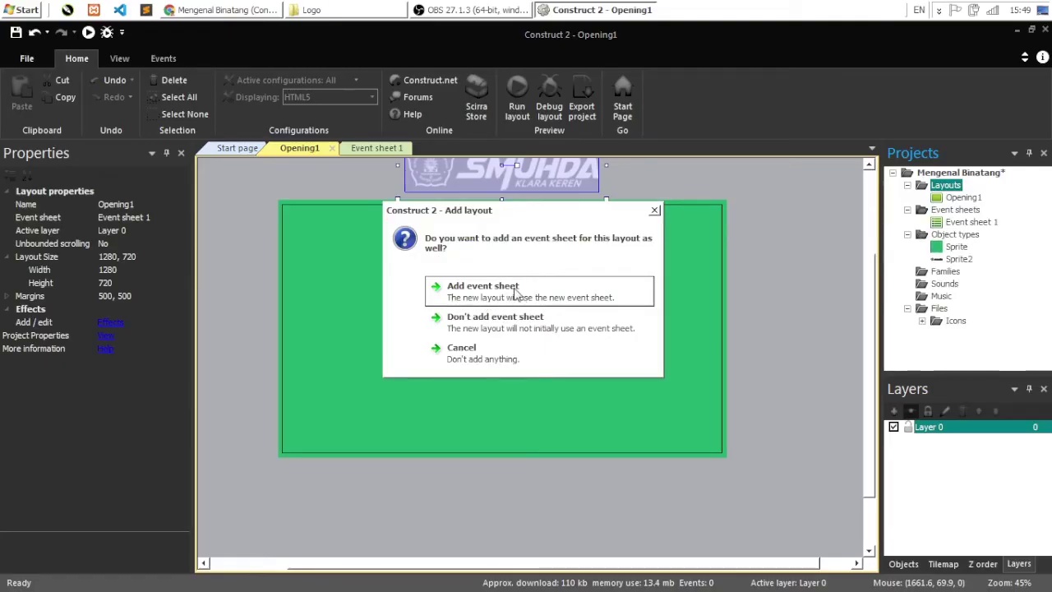
{"action": "left_click", "coordinate": [468, 292]}
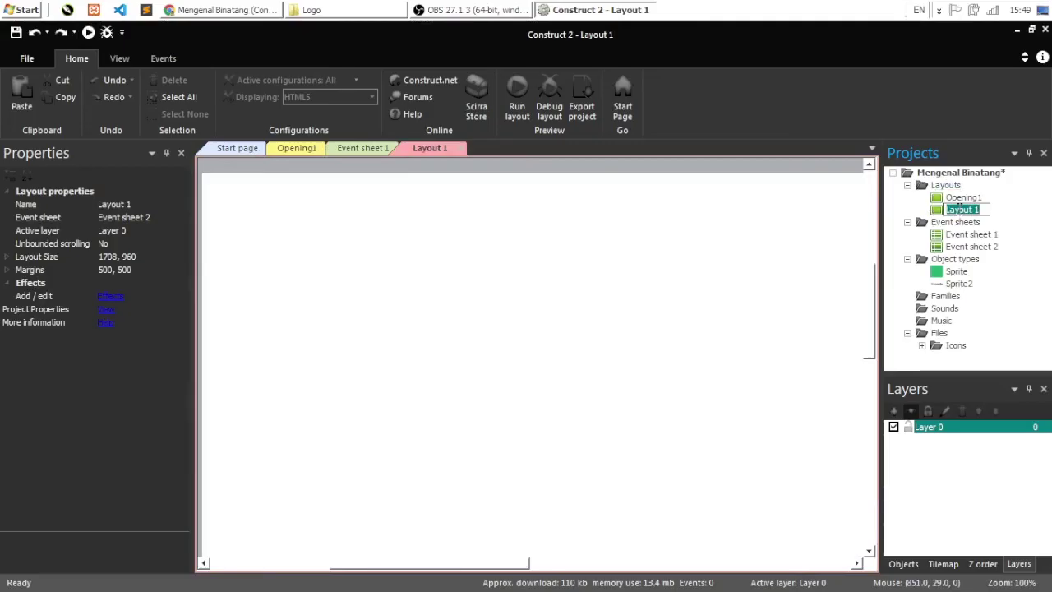
{"action": "type", "text": "Opening2"}
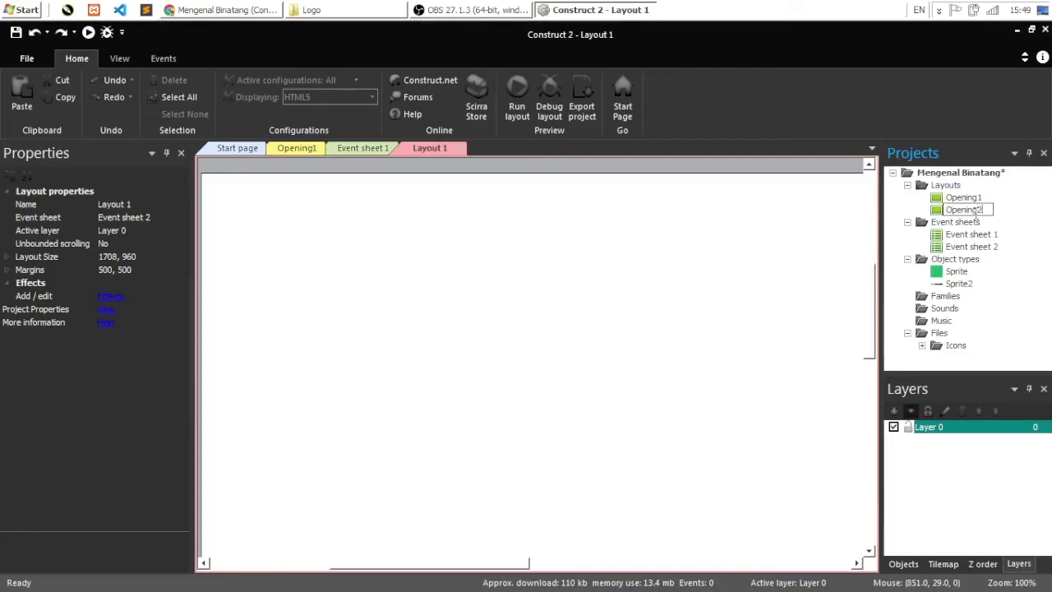
{"action": "key", "text": "Return"}
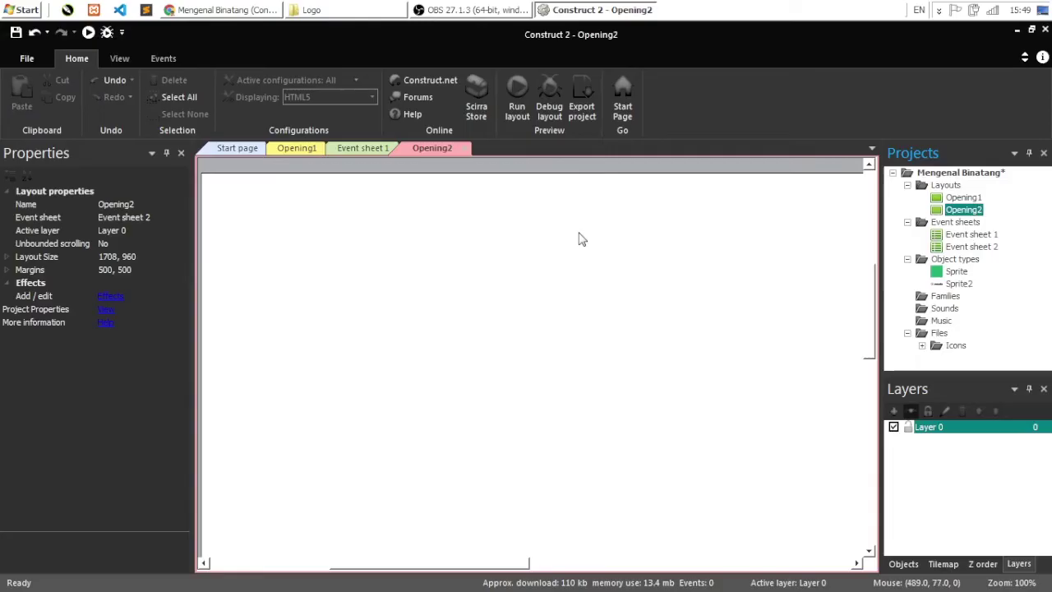
Step: Set the Opening2 layout size to 1280 wide and 720 high
{"action": "left_click", "coordinate": [962, 212]}
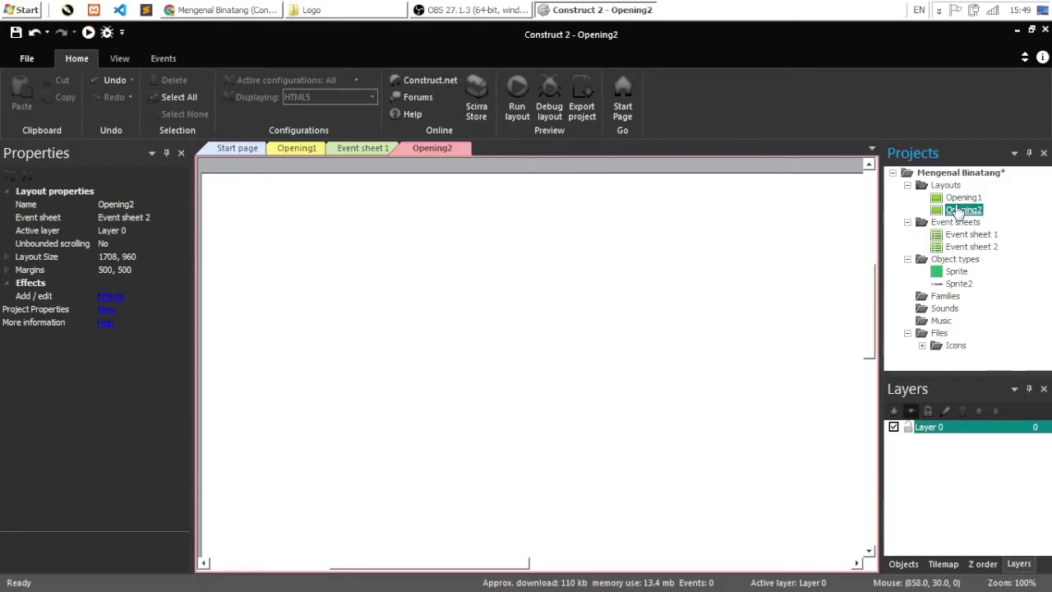
{"action": "left_click", "coordinate": [604, 299]}
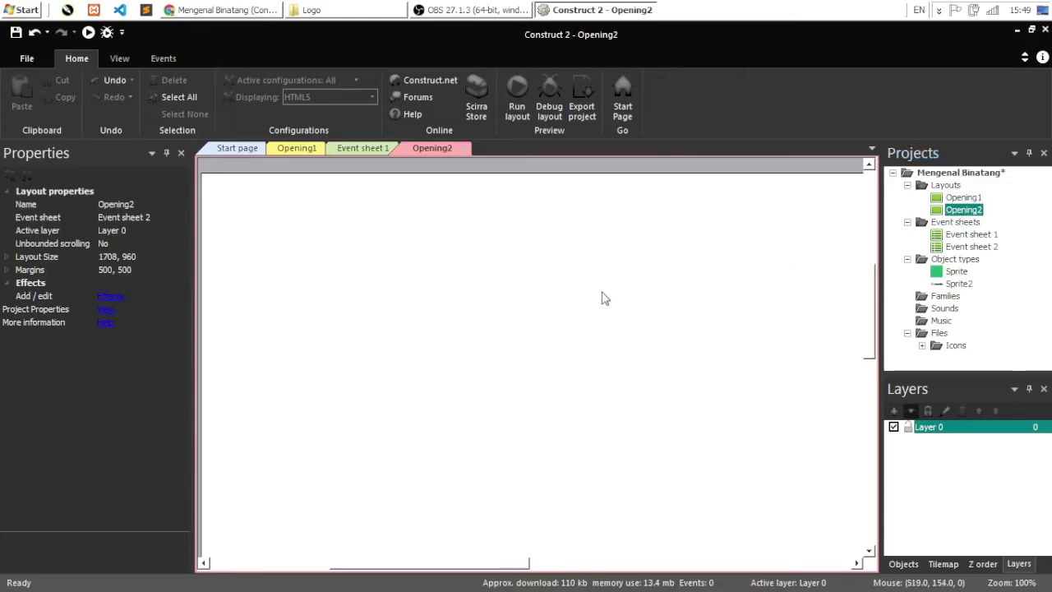
{"action": "scroll", "coordinate": [466, 294], "scroll_direction": "down", "scroll_amount": 2, "text": "ctrl"}
{"action": "scroll", "coordinate": [584, 331], "scroll_direction": "down", "scroll_amount": 2, "text": "ctrl"}
{"action": "scroll", "coordinate": [588, 330], "scroll_direction": "up", "scroll_amount": 1, "text": "ctrl"}
{"action": "scroll", "coordinate": [485, 279], "scroll_direction": "down", "scroll_amount": 3, "text": "ctrl"}
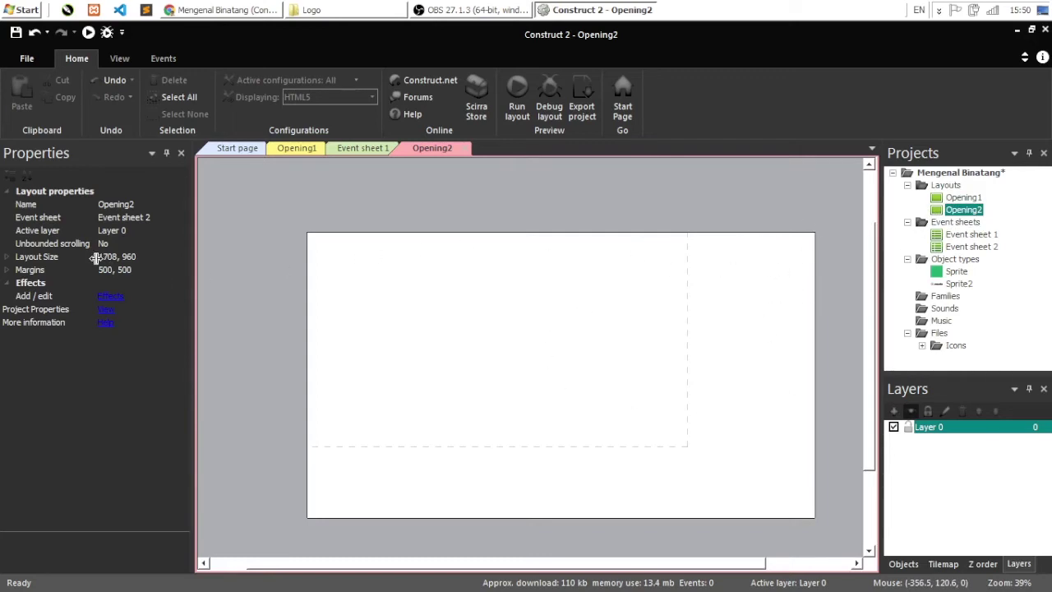
{"action": "left_click", "coordinate": [8, 257]}
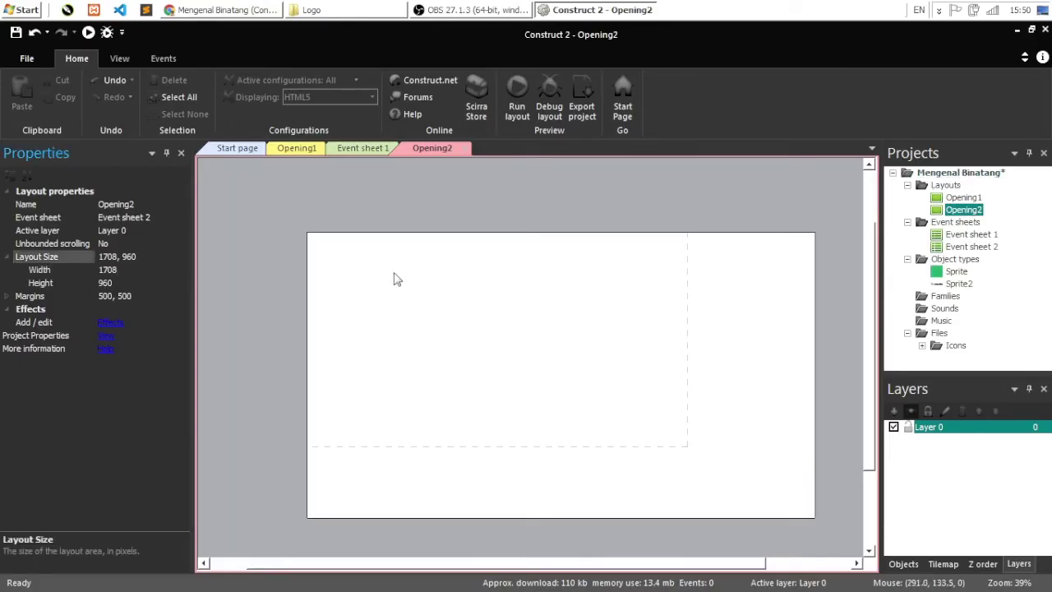
{"action": "left_click", "coordinate": [121, 269]}
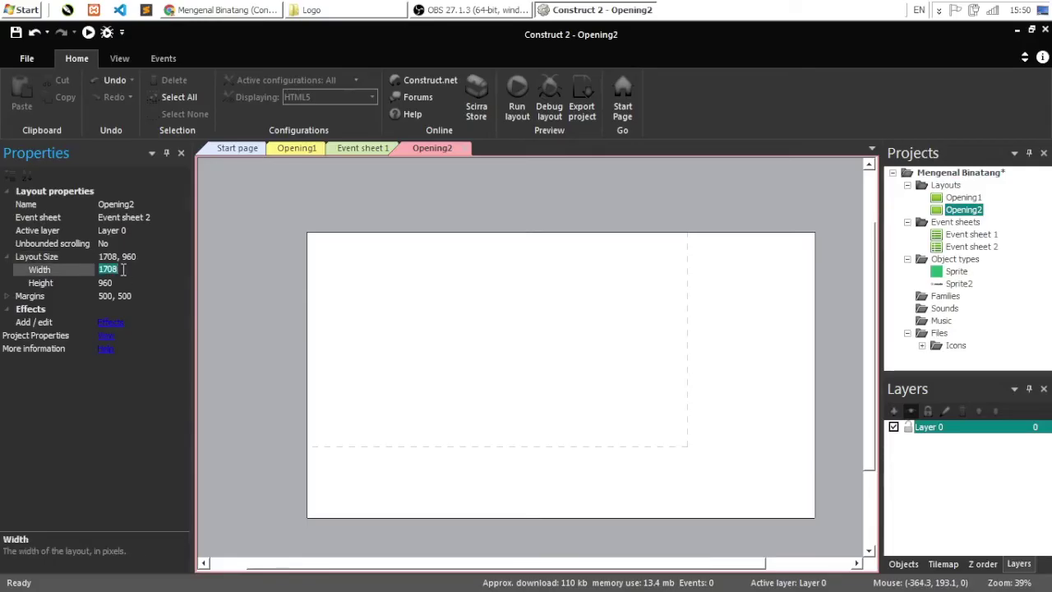
{"action": "type", "text": "128"}
{"action": "key", "text": "Tab"}
{"action": "type", "text": "720"}
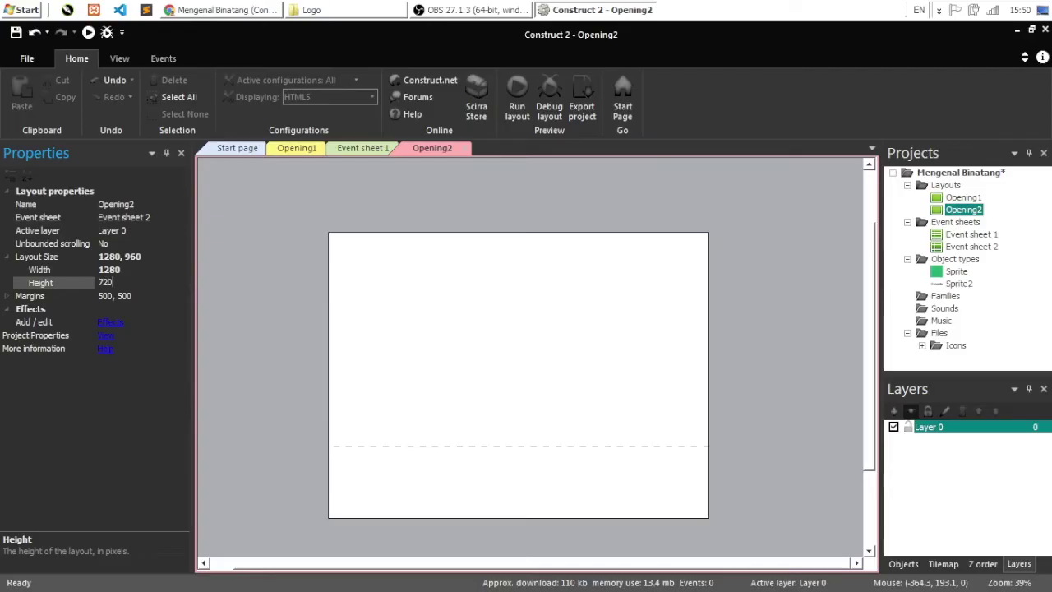
{"action": "key", "text": "Return"}
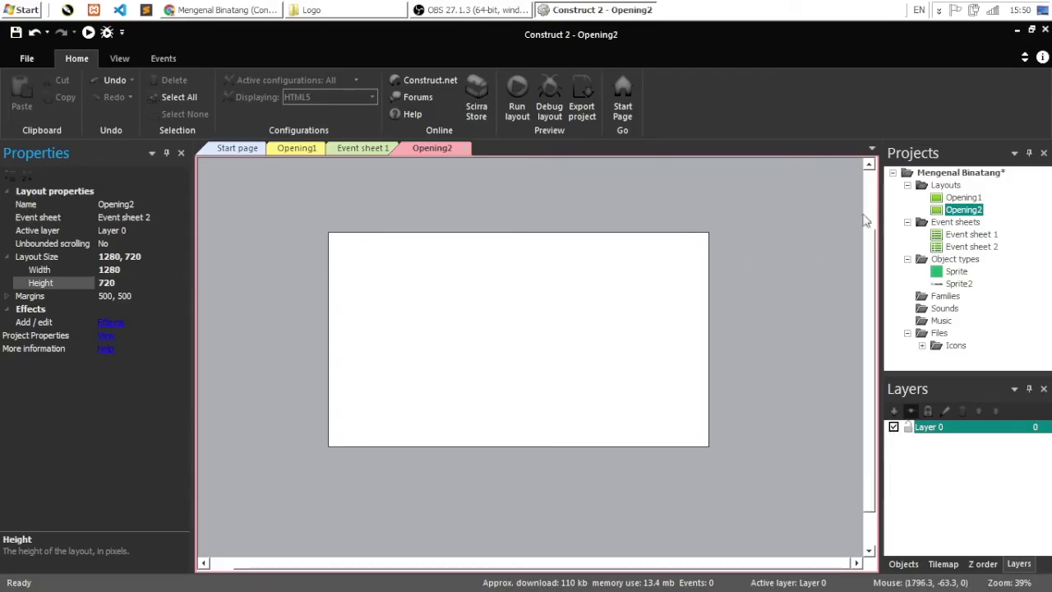
Step: Select the Opening1 layout in the project and bring it back into view for editing
{"action": "left_click", "coordinate": [963, 198]}
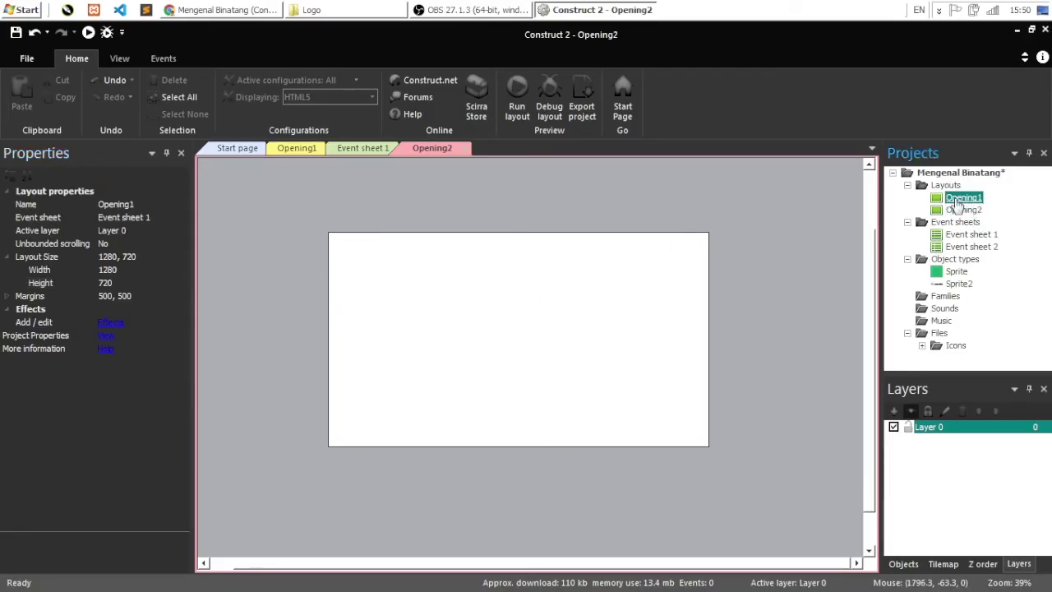
{"action": "left_click", "coordinate": [292, 149]}
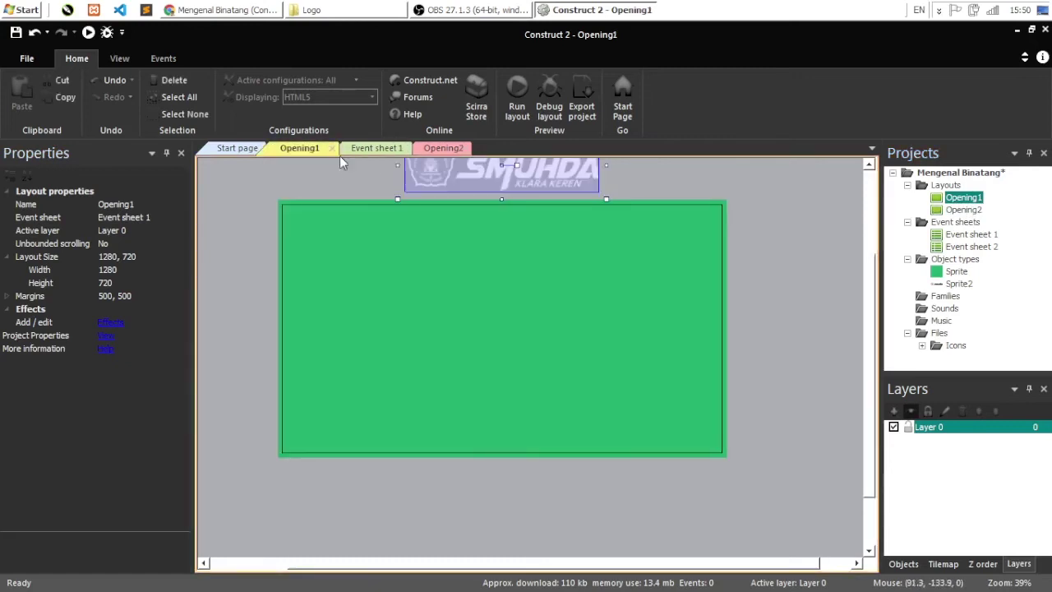
Step: Close the Event sheet 1 editor and return to the Opening1 layout
{"action": "left_click", "coordinate": [389, 151]}
{"action": "left_click", "coordinate": [409, 149]}
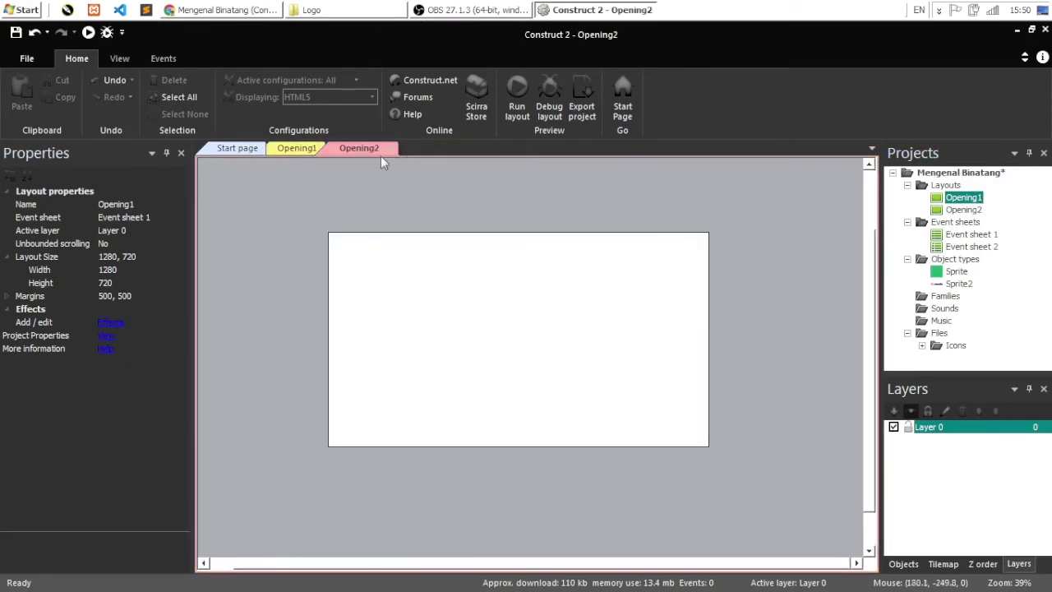
{"action": "left_click", "coordinate": [290, 148]}
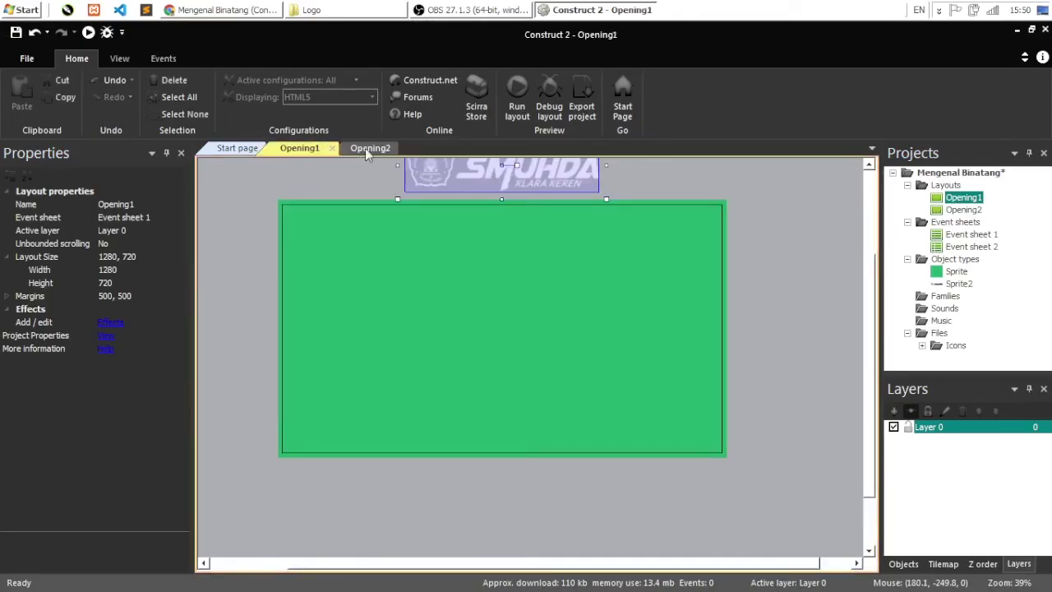
{"action": "left_click", "coordinate": [365, 148]}
{"action": "left_click", "coordinate": [324, 151]}
Step: Copy the green background sprite from Opening1 into the Opening2 layout and centre it over the page at about 636, 358
{"action": "left_click", "coordinate": [411, 225]}
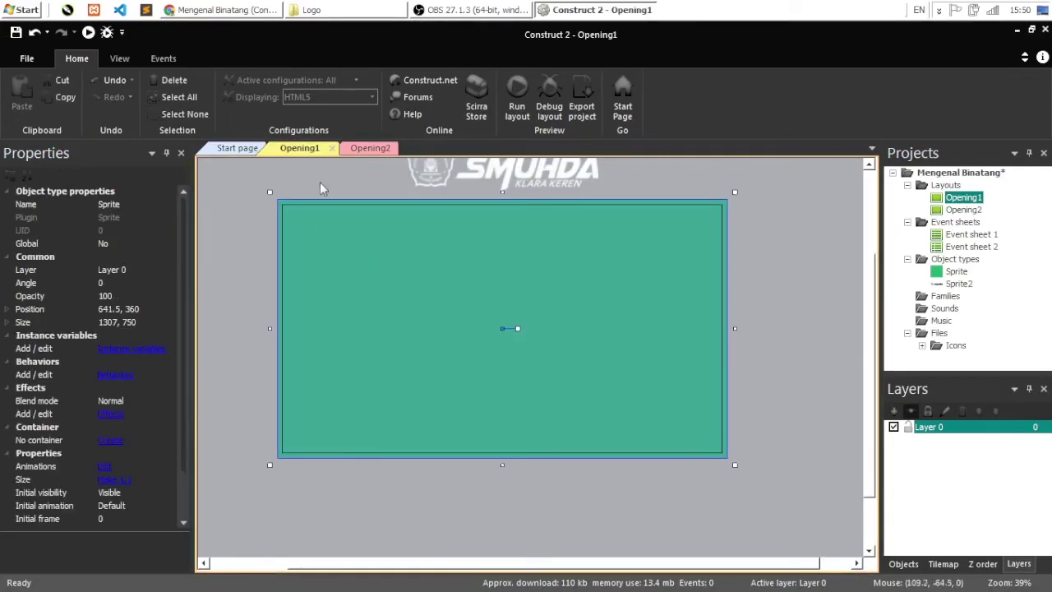
{"action": "left_click", "coordinate": [364, 147]}
{"action": "left_click", "coordinate": [296, 148]}
{"action": "left_click", "coordinate": [383, 149]}
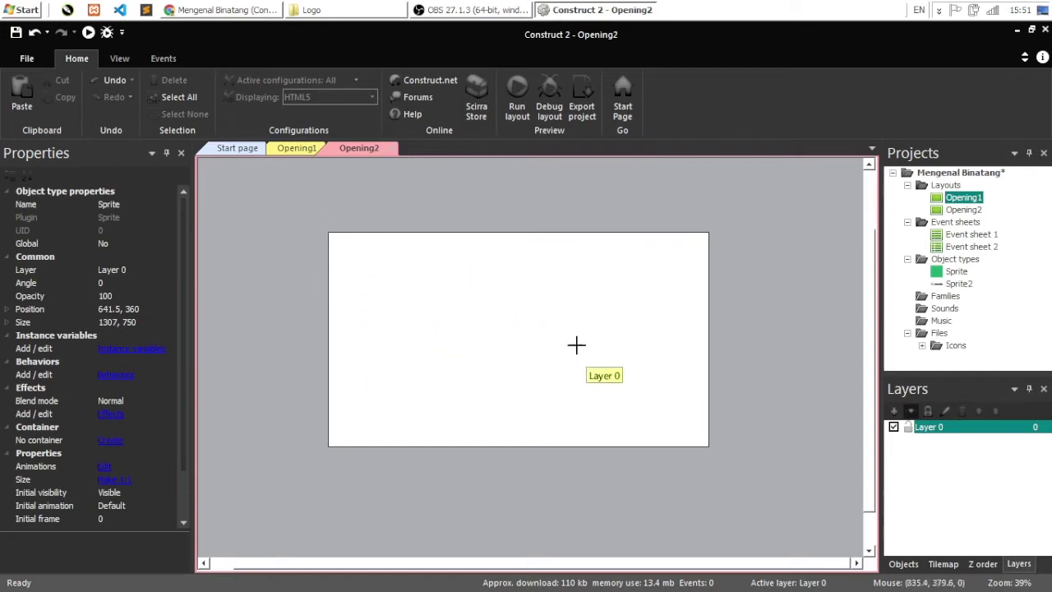
{"action": "left_click", "coordinate": [484, 309]}
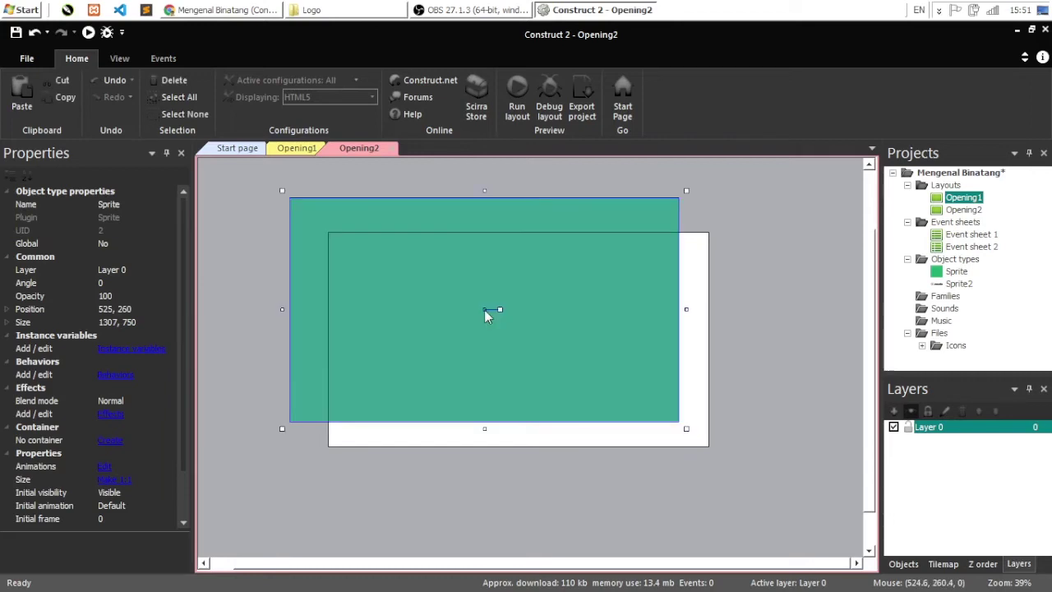
{"action": "mouse_move", "coordinate": [452, 319]}
{"action": "left_mouse_down"}
{"action": "mouse_move", "coordinate": [434, 307]}
{"action": "mouse_move", "coordinate": [462, 329]}
{"action": "left_mouse_up"}
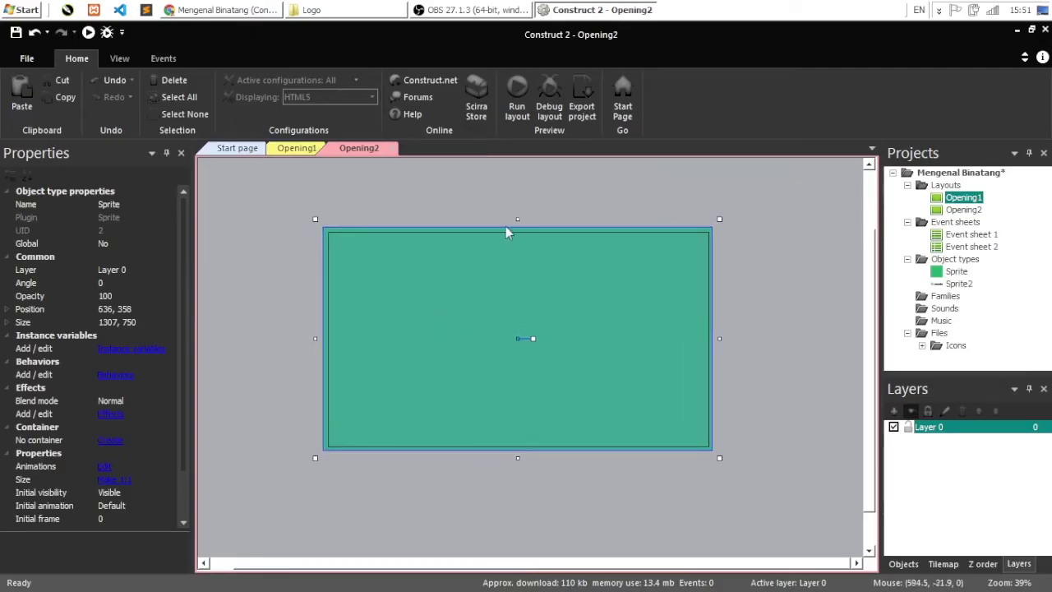
{"action": "left_click", "coordinate": [484, 208]}
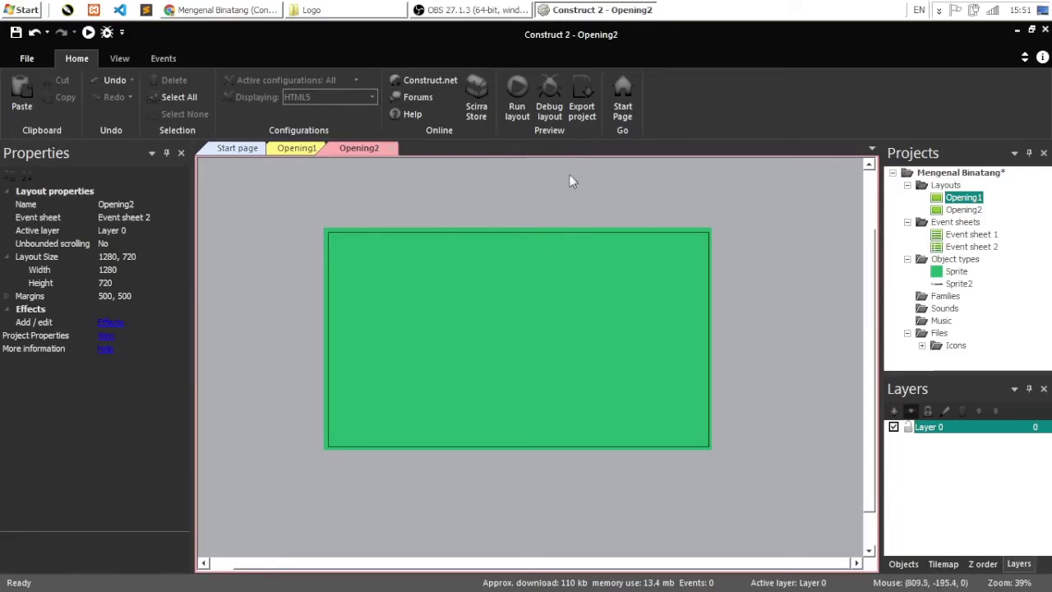
Step: Switch to the Logo folder in Windows Explorer
{"action": "left_click", "coordinate": [333, 14]}
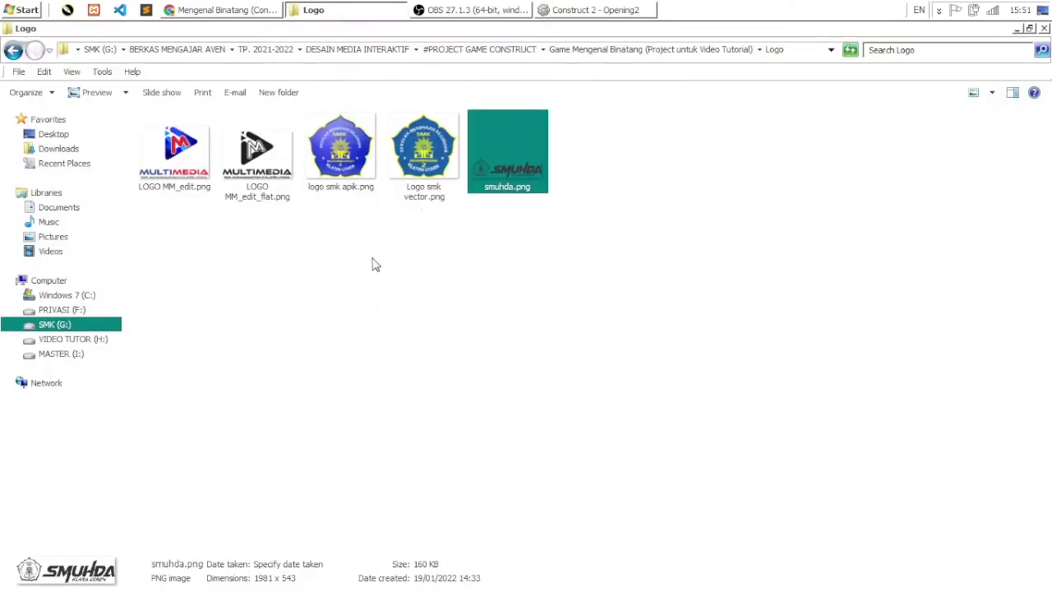
{"action": "left_click", "coordinate": [263, 164]}
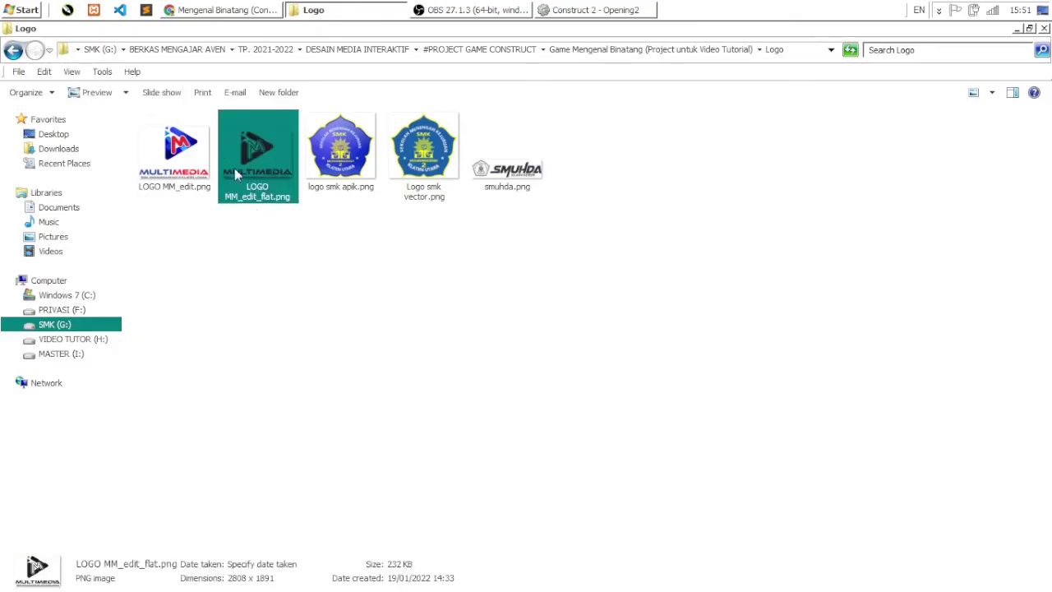
{"action": "left_click", "coordinate": [593, 10]}
{"action": "right_click", "coordinate": [534, 304]}
{"action": "left_click", "coordinate": [552, 306]}
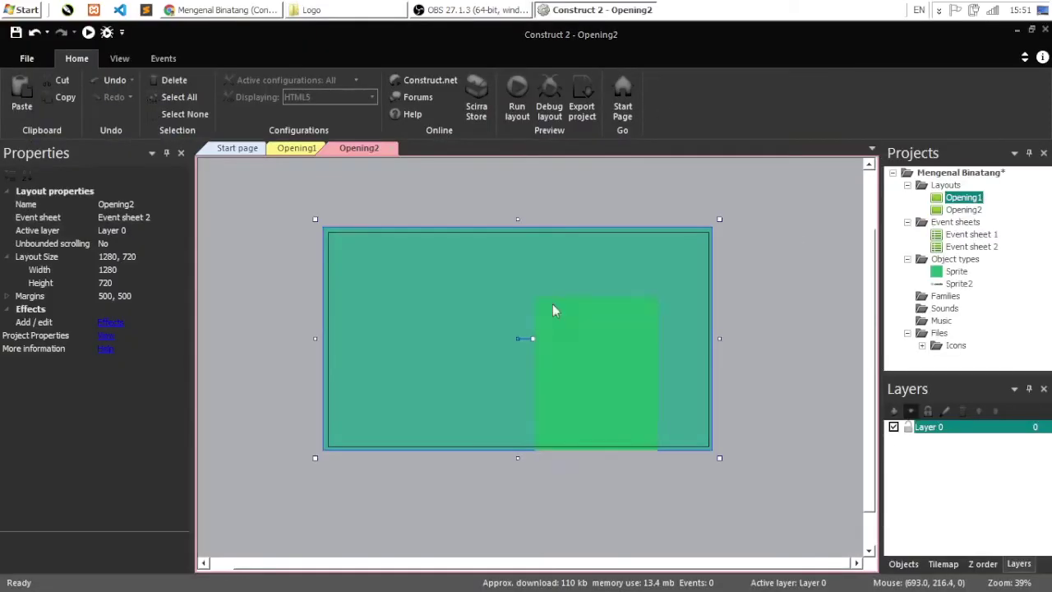
{"action": "left_click", "coordinate": [490, 335]}
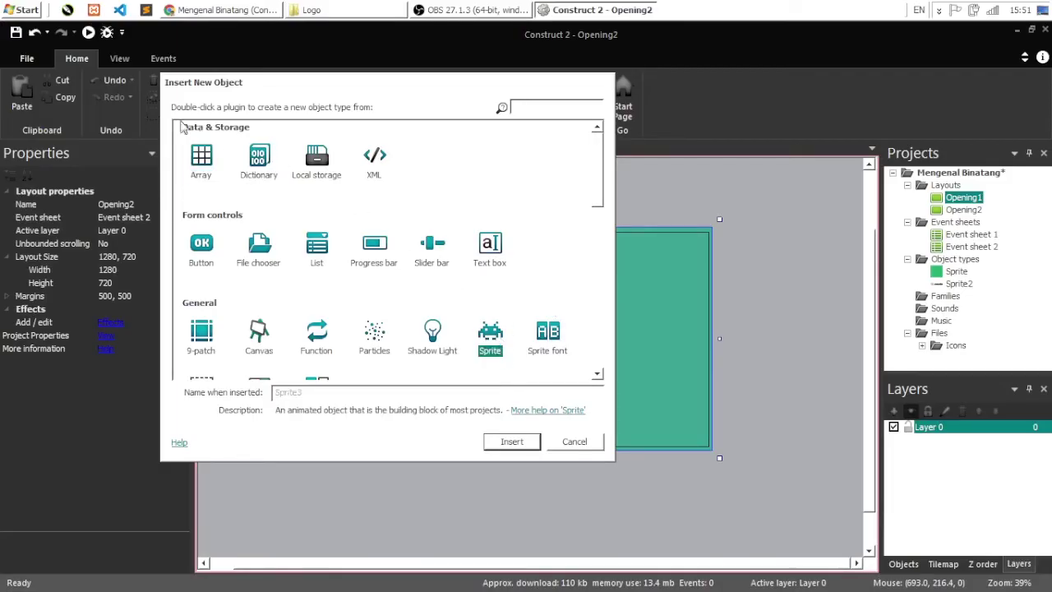
{"action": "left_click", "coordinate": [587, 447]}
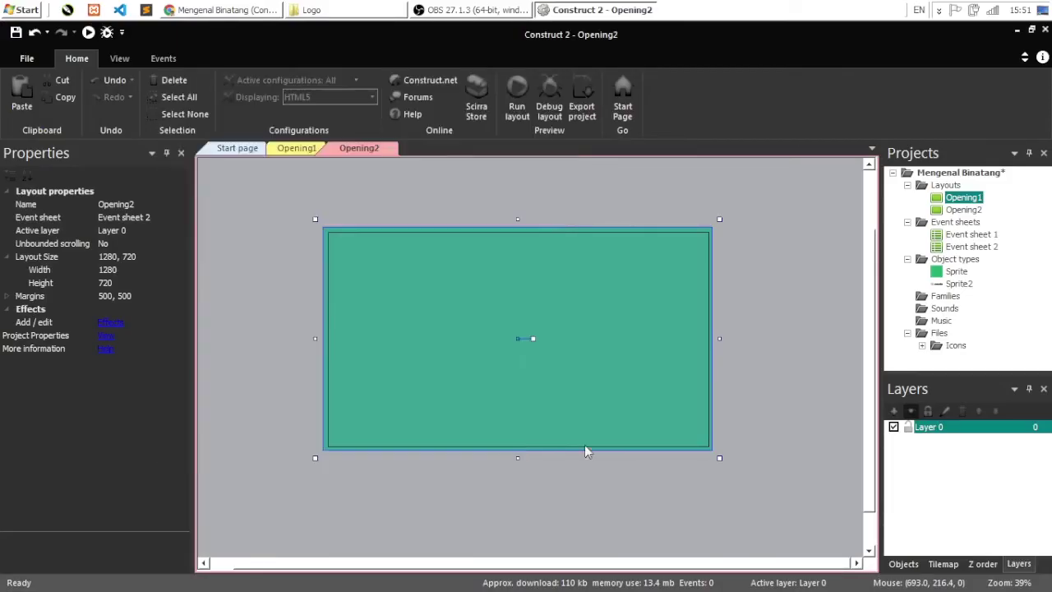
{"action": "left_click", "coordinate": [547, 218]}
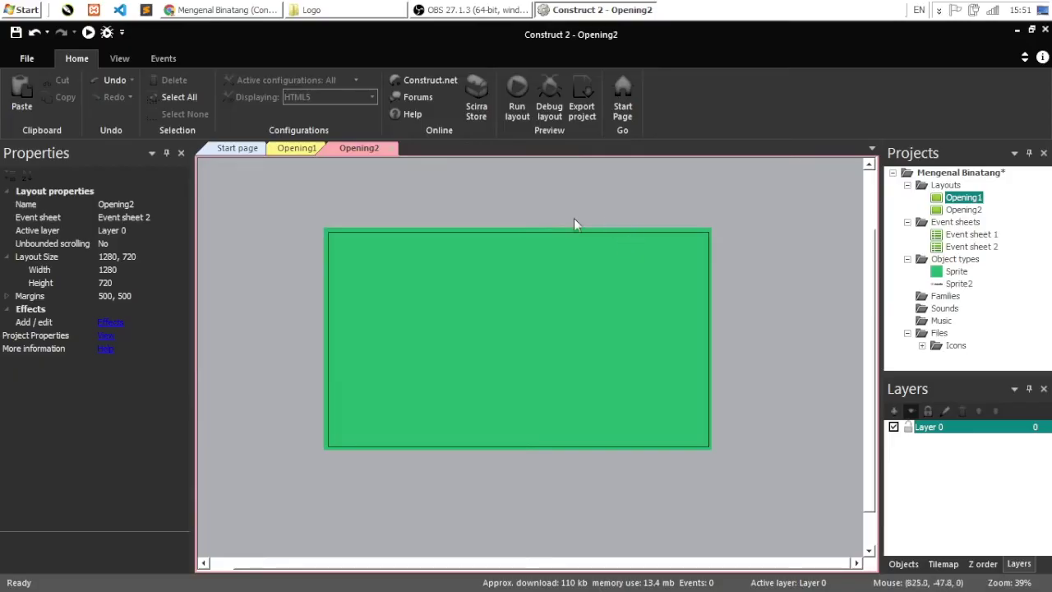
Step: Import LOGO MM_edit_flat.png from the Logo folder into Construct 2's Opening2 layout as a new sprite
{"action": "left_click", "coordinate": [327, 10]}
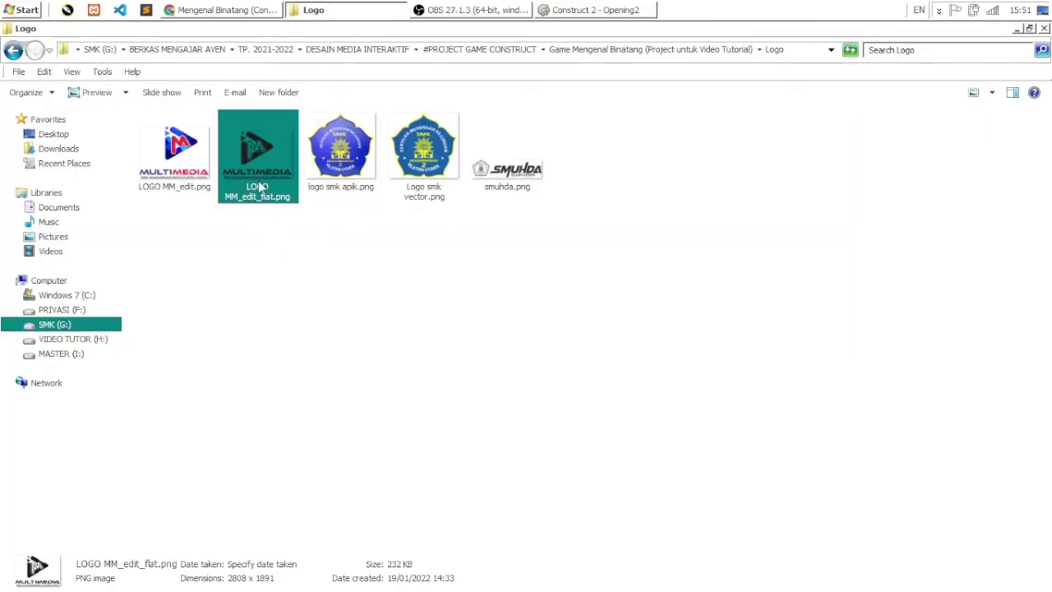
{"action": "left_click_drag", "start_coordinate": [280, 138], "coordinate": [612, 133]}
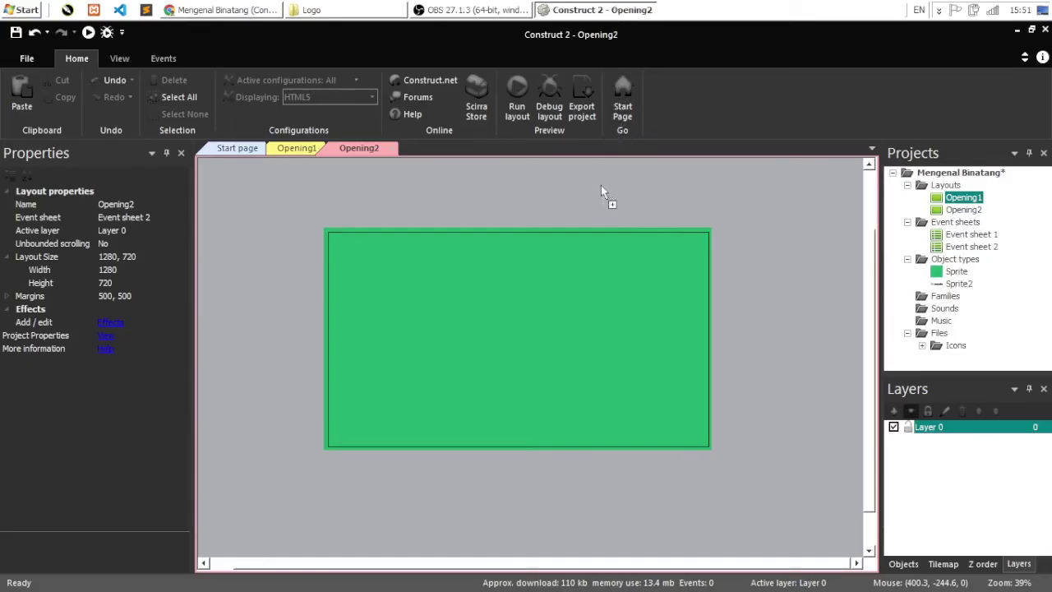
{"action": "left_click_drag", "start_coordinate": [598, 209], "coordinate": [598, 208]}
{"action": "left_click_drag", "start_coordinate": [601, 204], "coordinate": [571, 212]}
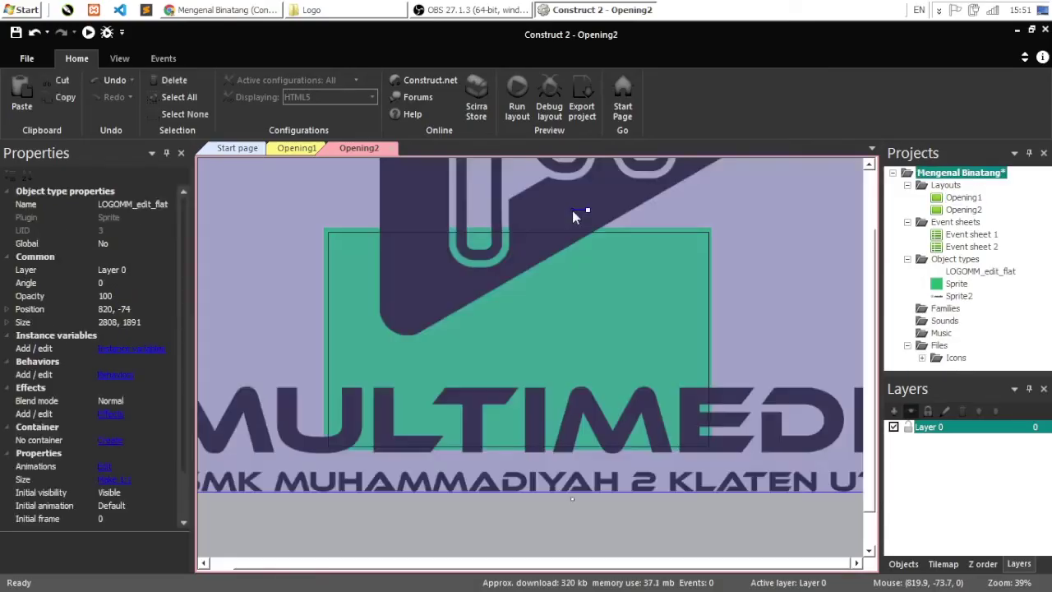
Step: Scale the logo sprite down to about 610 × 411 and centre it on the green background at about 643, 345
{"action": "left_click_drag", "start_coordinate": [411, 275], "coordinate": [446, 337]}
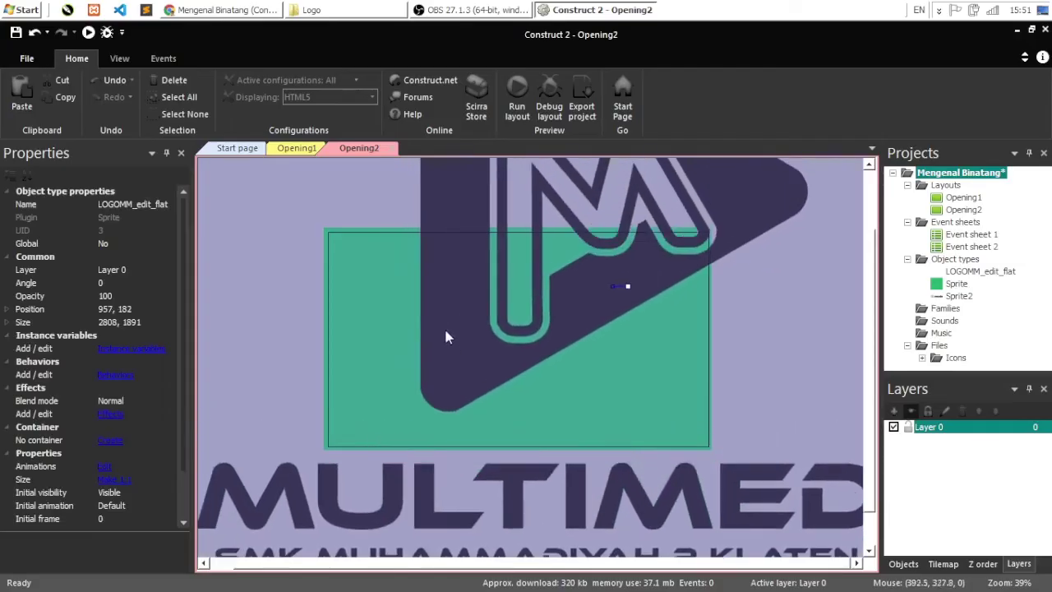
{"action": "scroll", "coordinate": [466, 246], "scroll_direction": "down", "scroll_amount": 5, "text": "ctrl"}
{"action": "left_click_drag", "start_coordinate": [468, 256], "coordinate": [477, 351]}
{"action": "left_click_drag", "start_coordinate": [287, 189], "coordinate": [470, 336]}
{"action": "left_click_drag", "start_coordinate": [552, 379], "coordinate": [521, 364]}
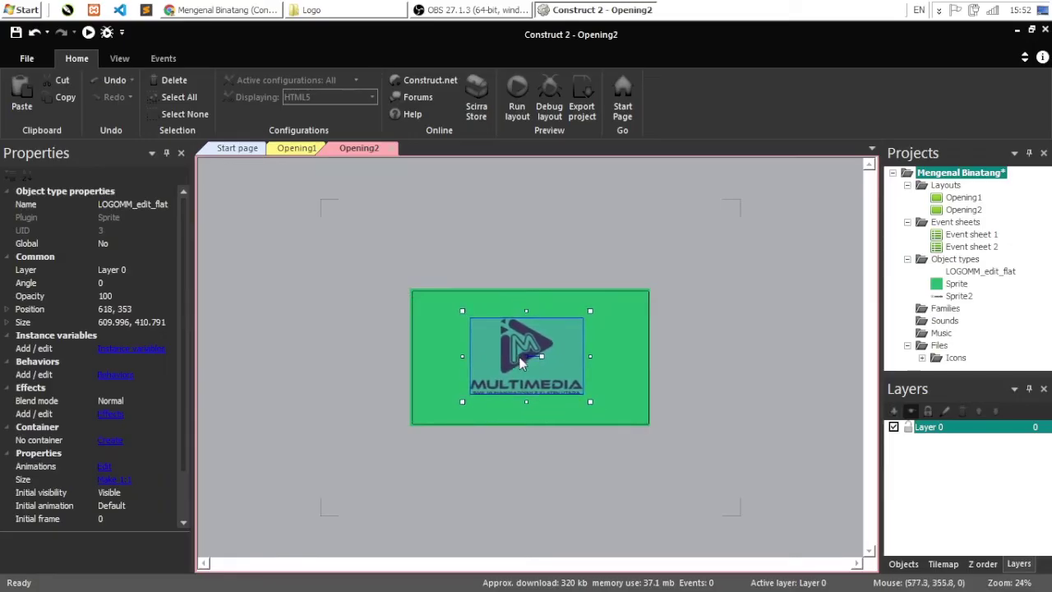
{"action": "scroll", "coordinate": [564, 373], "scroll_direction": "up", "scroll_amount": 4, "text": "ctrl"}
{"action": "left_click_drag", "start_coordinate": [545, 324], "coordinate": [548, 322]}
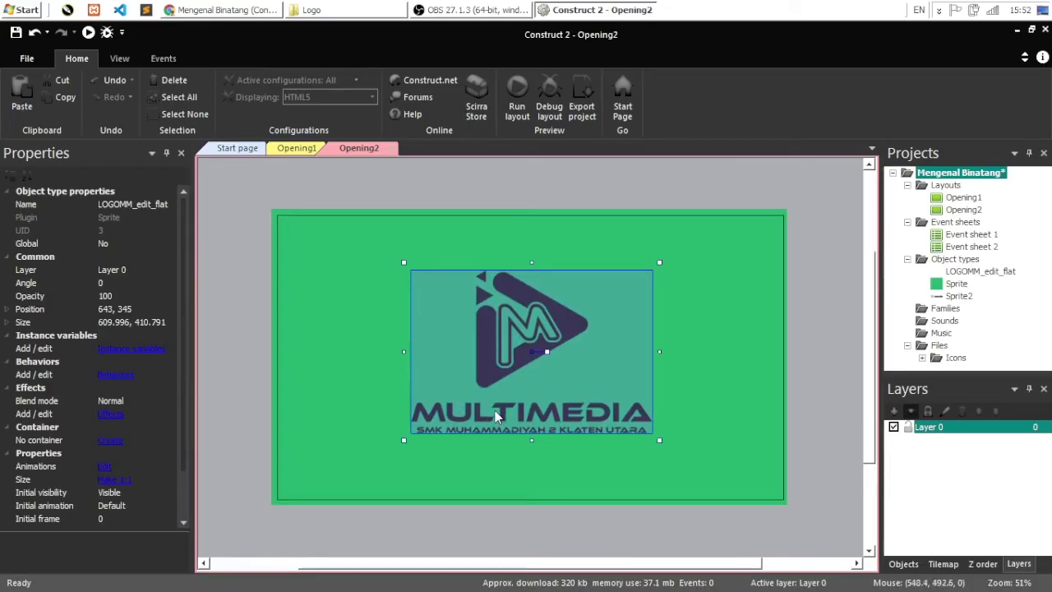
Step: Clone the logo's object type and place the clone near the layout's right edge at about 1207, 132
{"action": "right_click", "coordinate": [492, 356]}
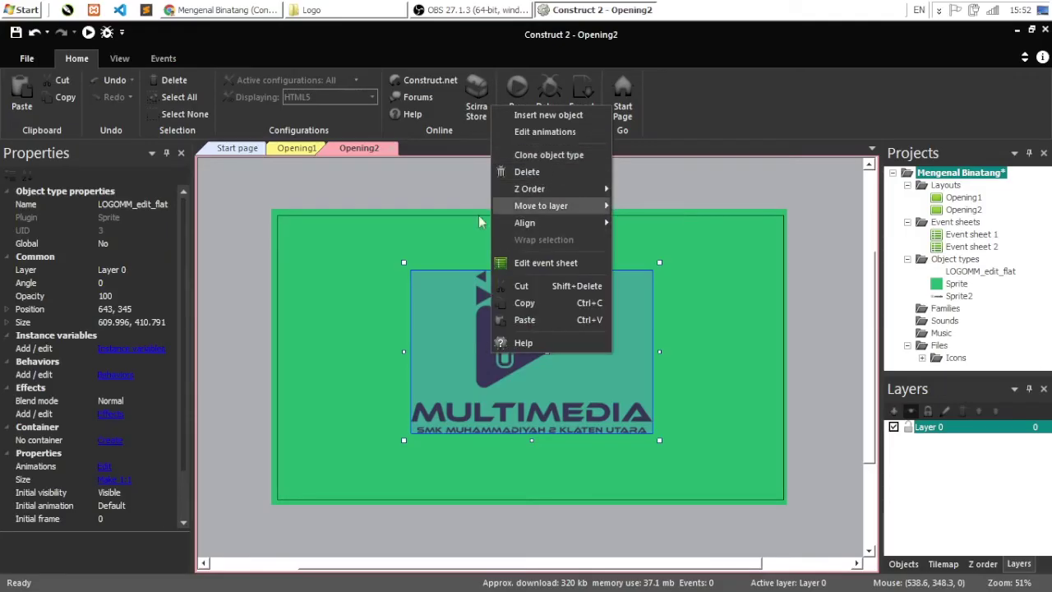
{"action": "left_click", "coordinate": [477, 355]}
{"action": "right_click", "coordinate": [486, 347]}
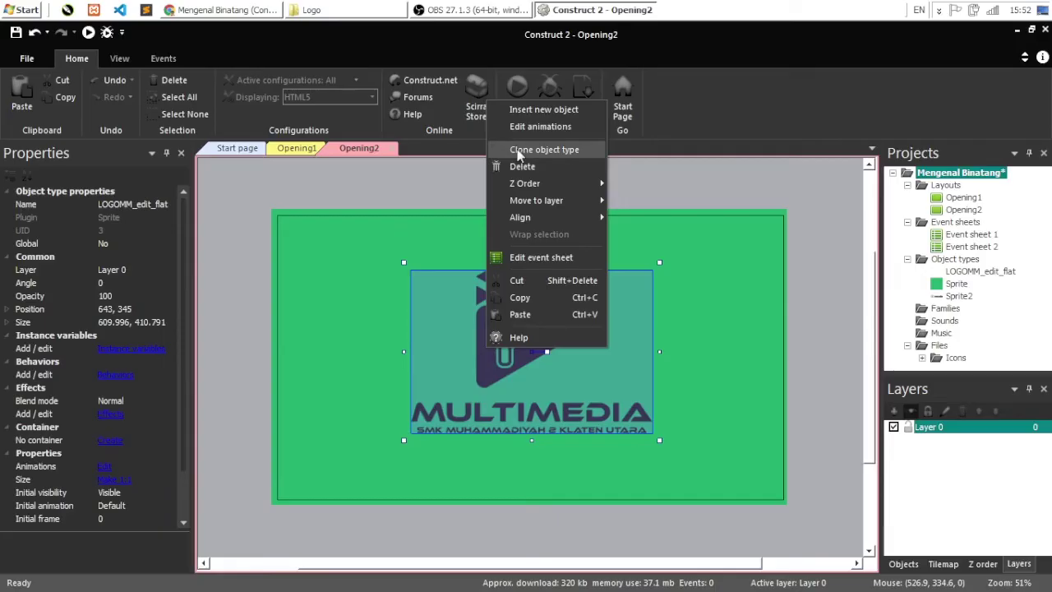
{"action": "left_click", "coordinate": [494, 308]}
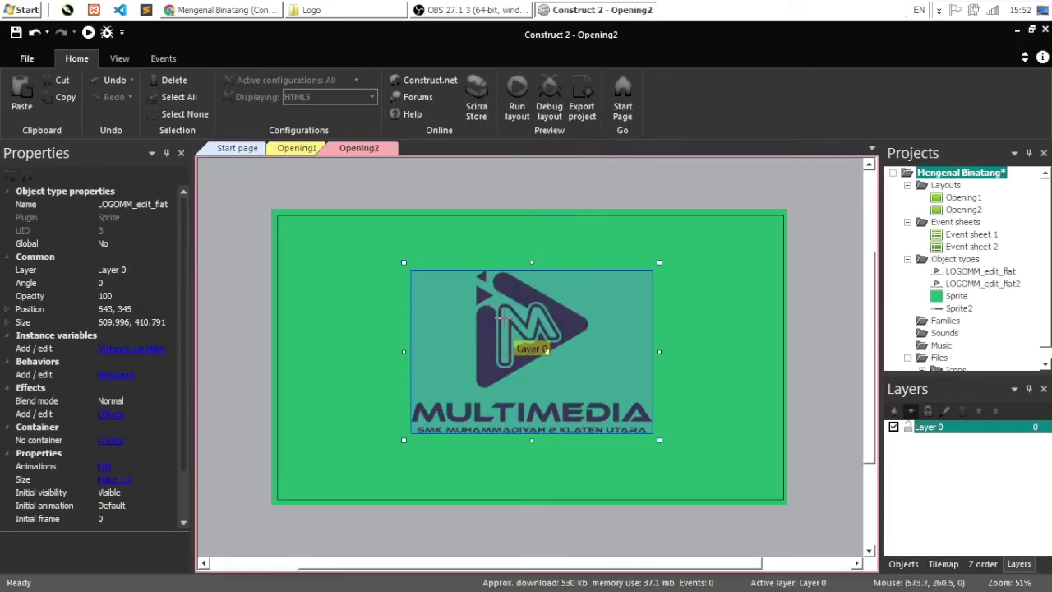
{"action": "left_click", "coordinate": [754, 267]}
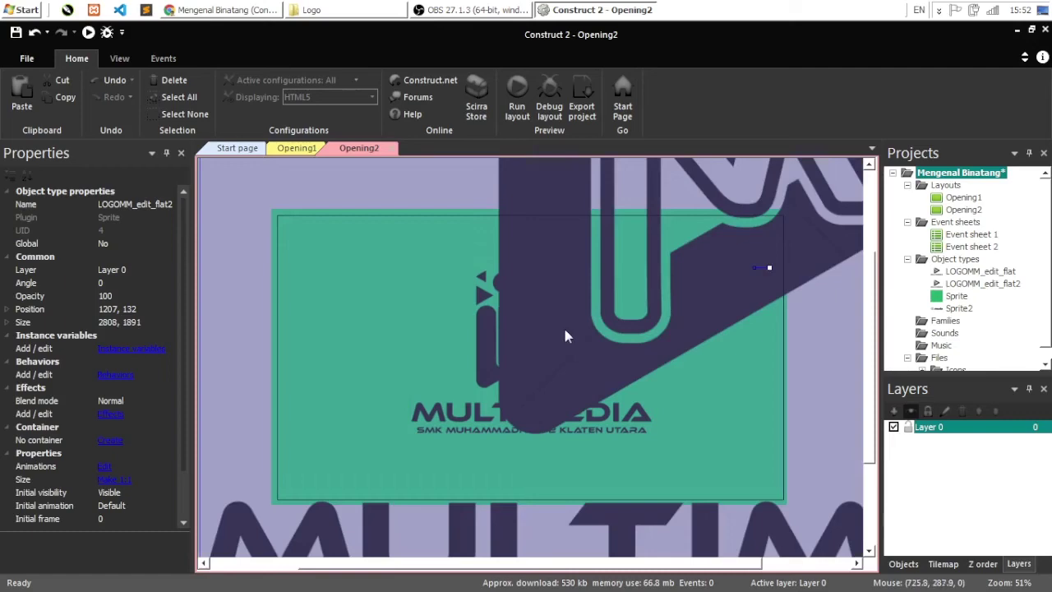
Step: Scale the cloned logo down to about 448 × 302 beside the original, and delete it from the layout
{"action": "scroll", "coordinate": [564, 330], "scroll_direction": "down", "scroll_amount": 5, "text": "ctrl"}
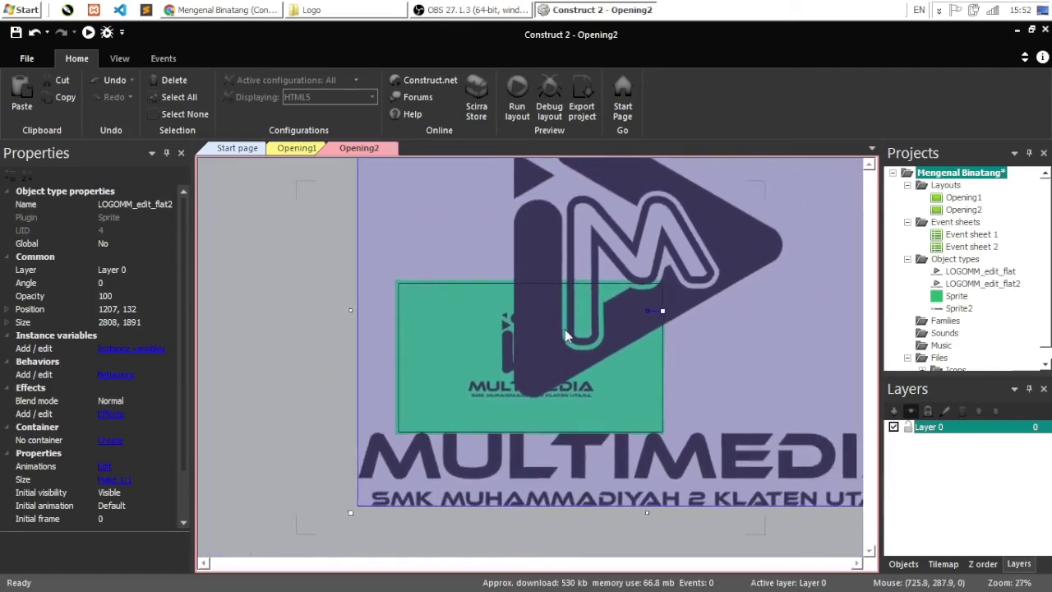
{"action": "scroll", "coordinate": [565, 329], "scroll_direction": "down", "scroll_amount": 3, "text": "ctrl"}
{"action": "left_click_drag", "start_coordinate": [406, 465], "coordinate": [464, 430]}
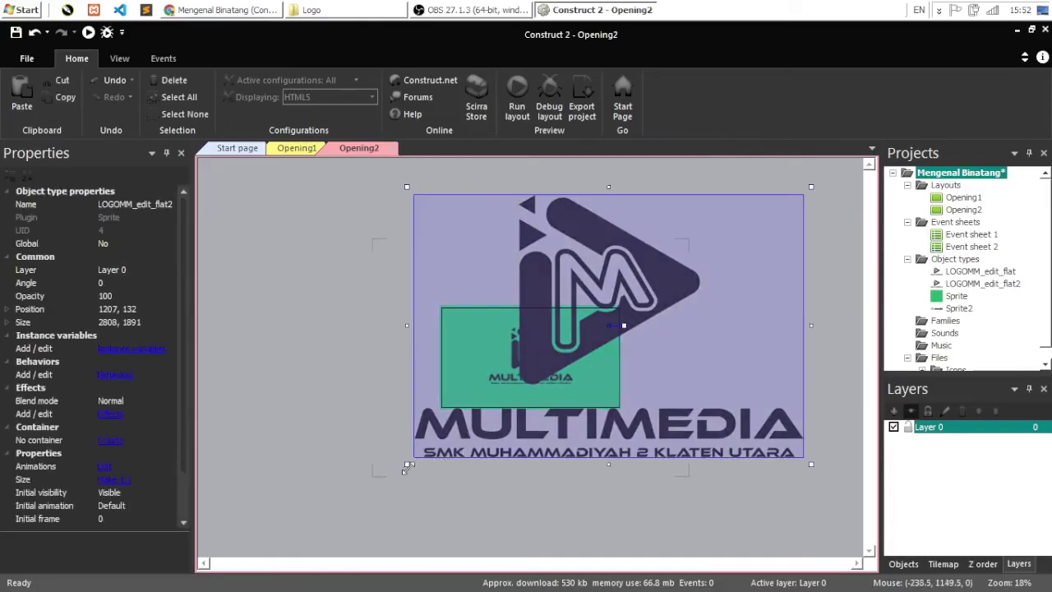
{"action": "left_click_drag", "start_coordinate": [407, 466], "coordinate": [587, 378]}
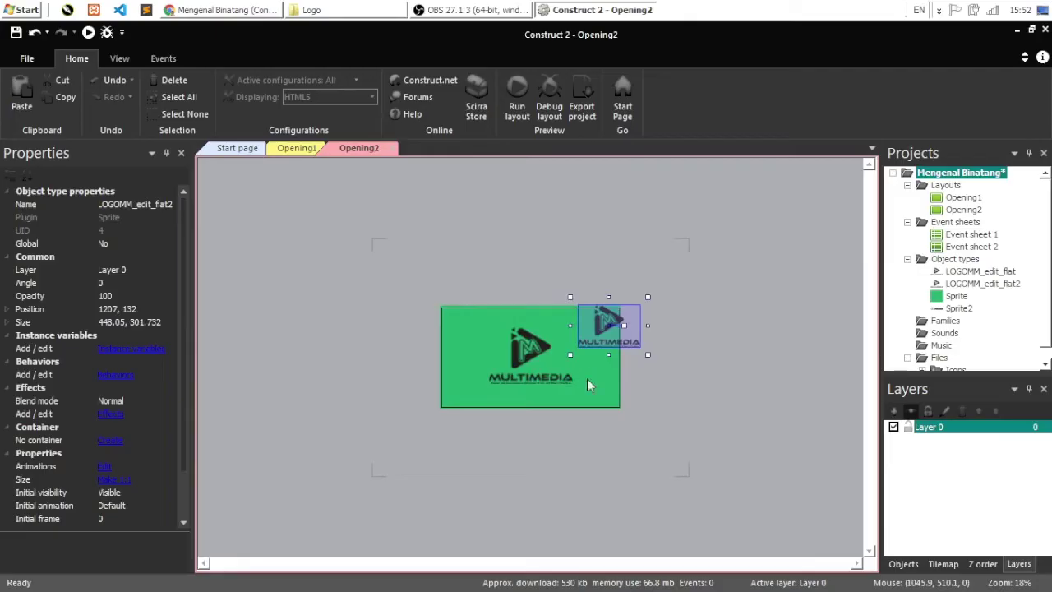
{"action": "scroll", "coordinate": [612, 352], "scroll_direction": "up", "scroll_amount": 6, "text": "ctrl"}
{"action": "left_click_drag", "start_coordinate": [719, 312], "coordinate": [696, 331]}
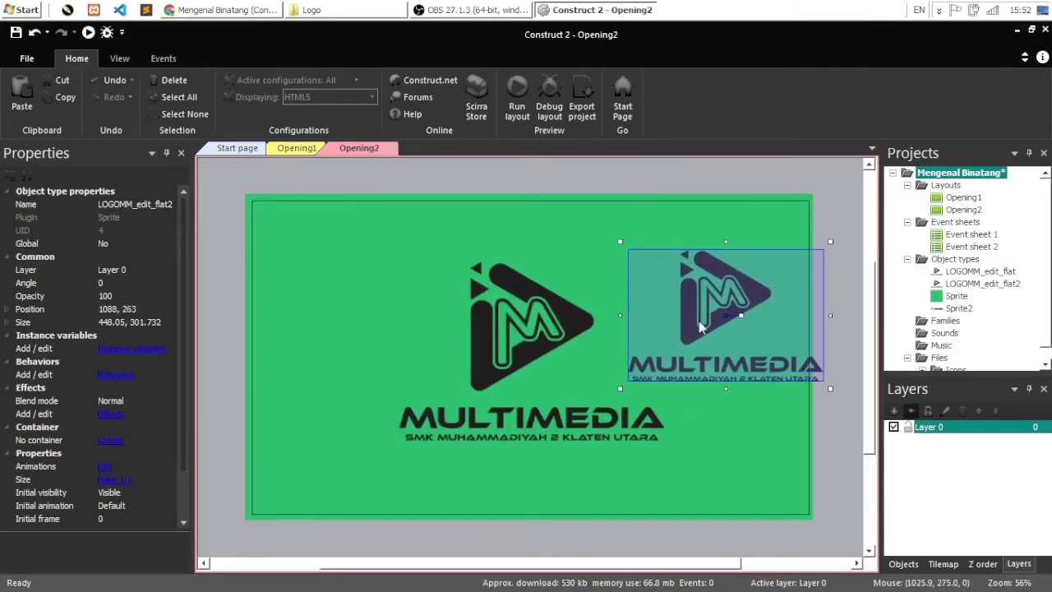
{"action": "key", "text": "Delete"}
Step: Copy the original logo and paste a second instance of it near the layout's left edge at about 68, 164
{"action": "left_click", "coordinate": [547, 345]}
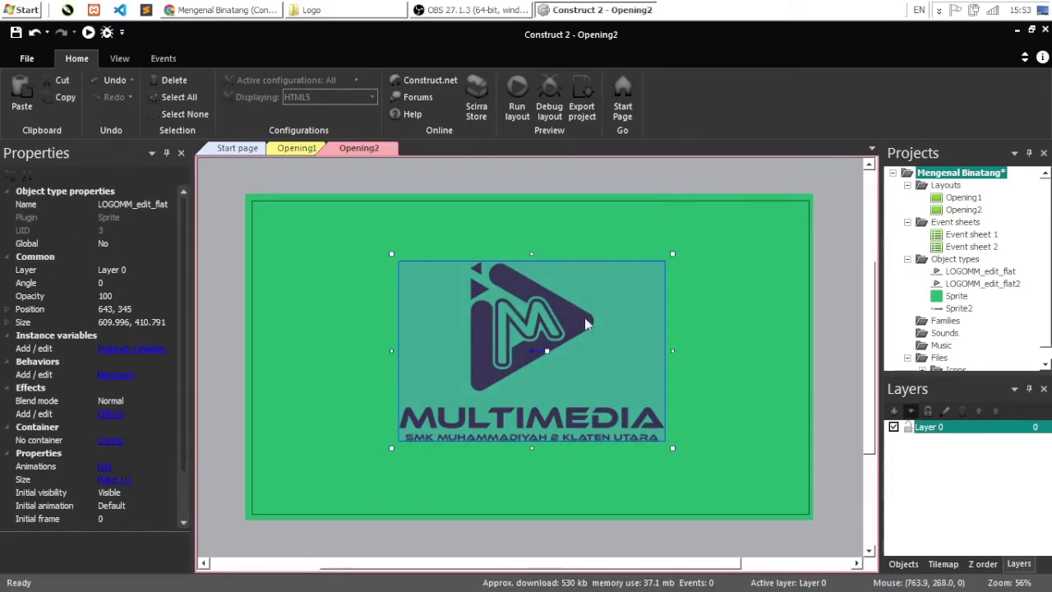
{"action": "right_click", "coordinate": [519, 285]}
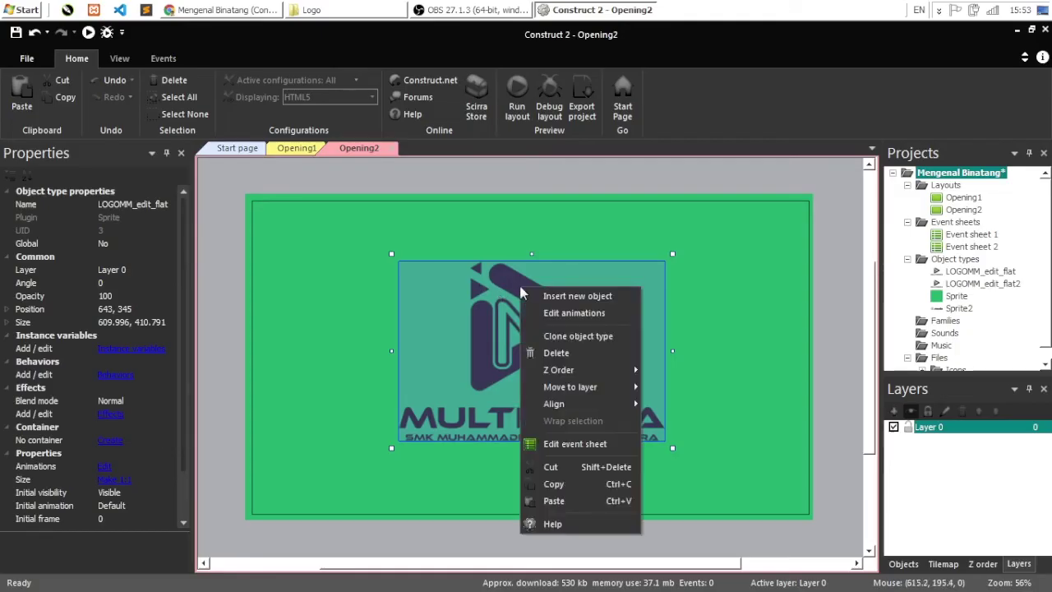
{"action": "left_click", "coordinate": [491, 322]}
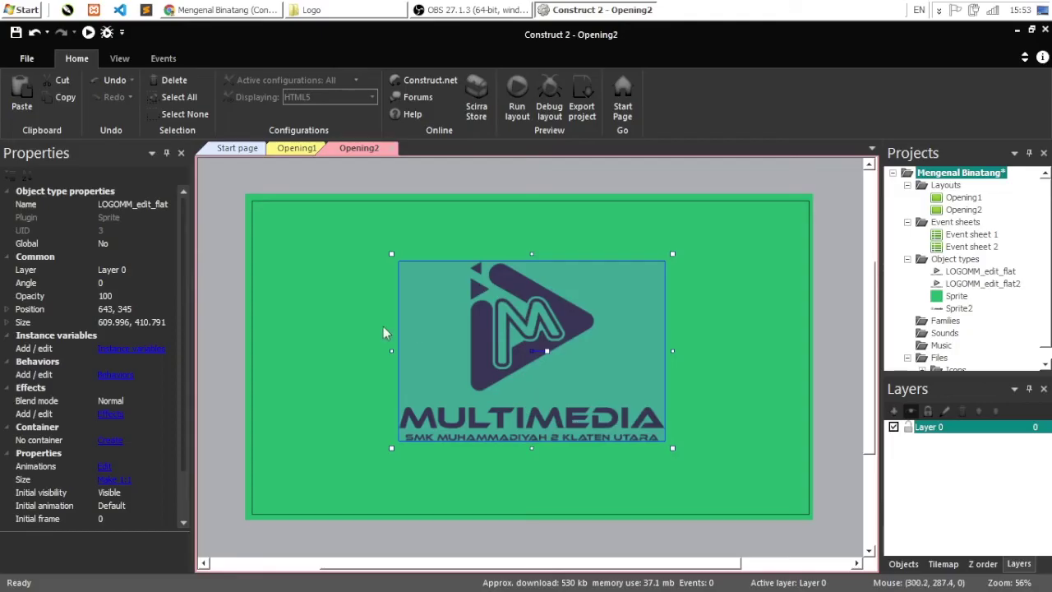
{"action": "key", "text": "ctrl+v"}
{"action": "left_click", "coordinate": [282, 273]}
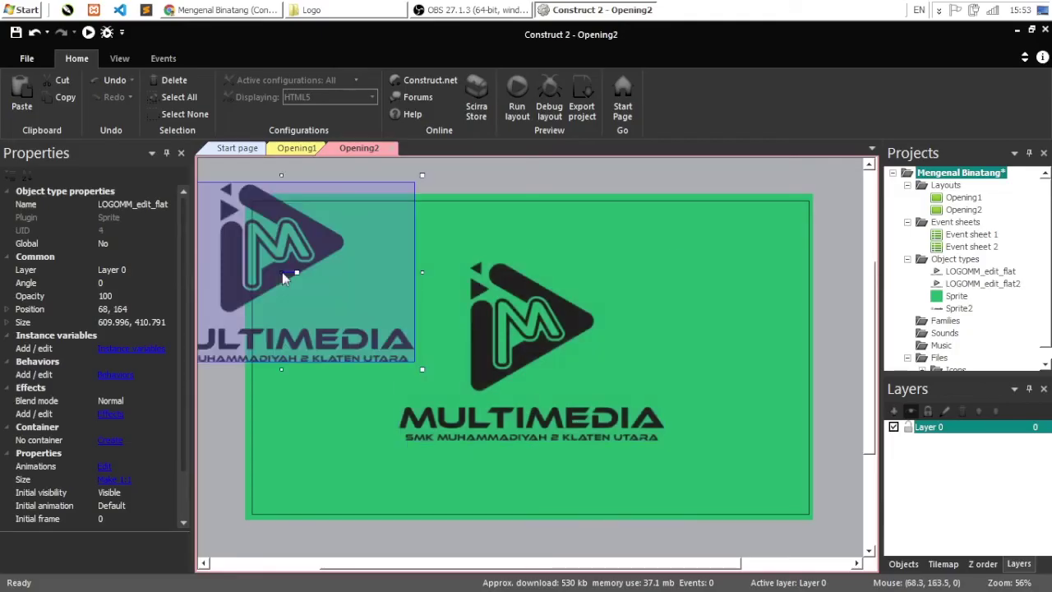
Step: Arrange the two logo instances side by side, the pasted one at about 79, 262 and the original at about 738, 265
{"action": "left_click_drag", "start_coordinate": [282, 272], "coordinate": [284, 323]}
{"action": "left_click", "coordinate": [488, 367]}
{"action": "left_click_drag", "start_coordinate": [488, 367], "coordinate": [555, 366]}
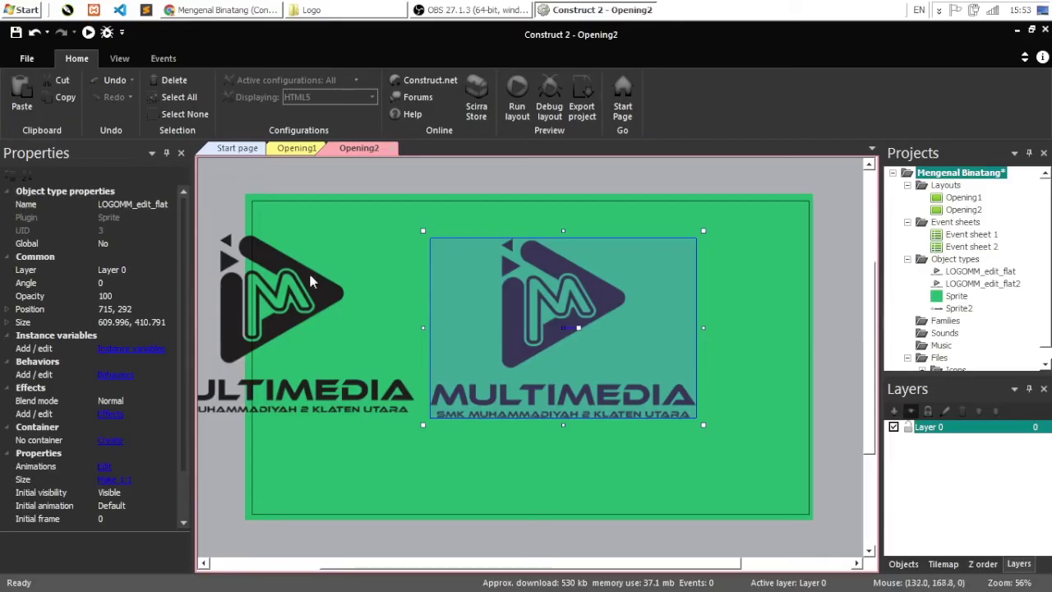
{"action": "left_click_drag", "start_coordinate": [515, 305], "coordinate": [521, 301]}
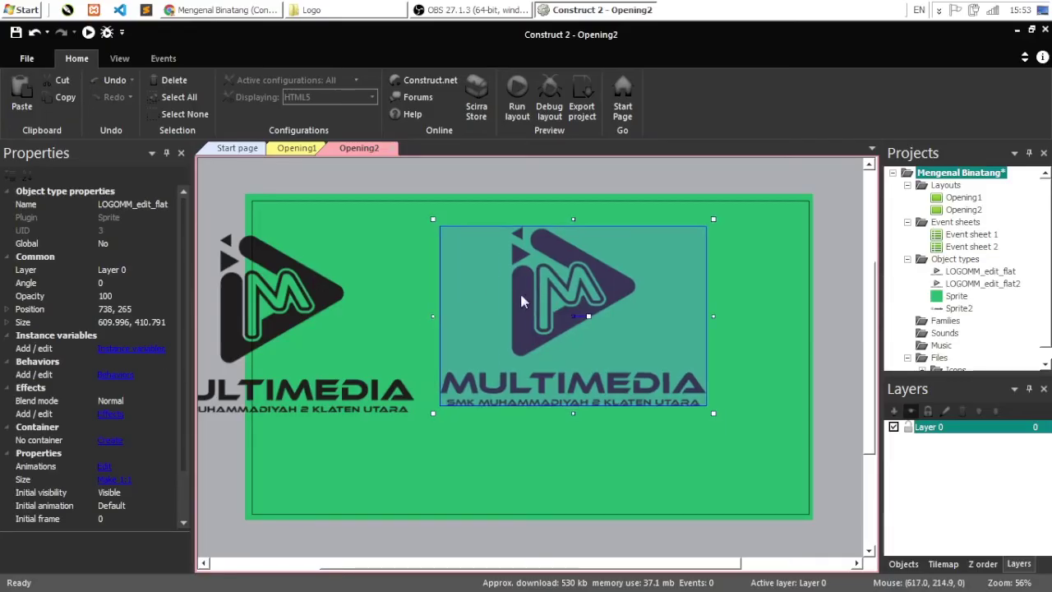
{"action": "left_click_drag", "start_coordinate": [315, 298], "coordinate": [323, 297]}
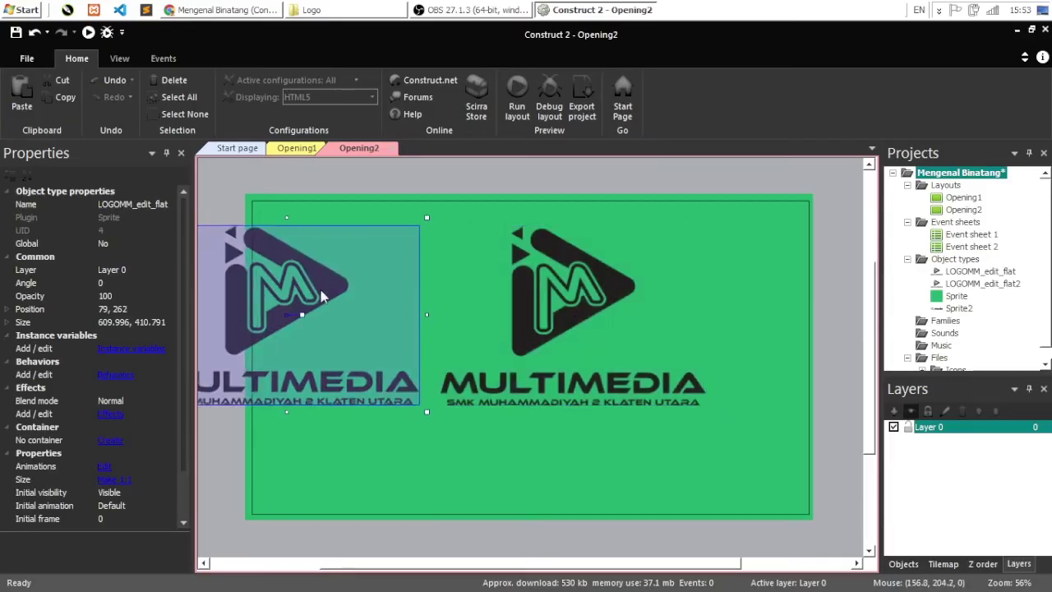
Step: Erase the MULTIMEDIA lettering and the school name line below it from the original logo's image, and crop the image's transparent borders
{"action": "left_click", "coordinate": [523, 301]}
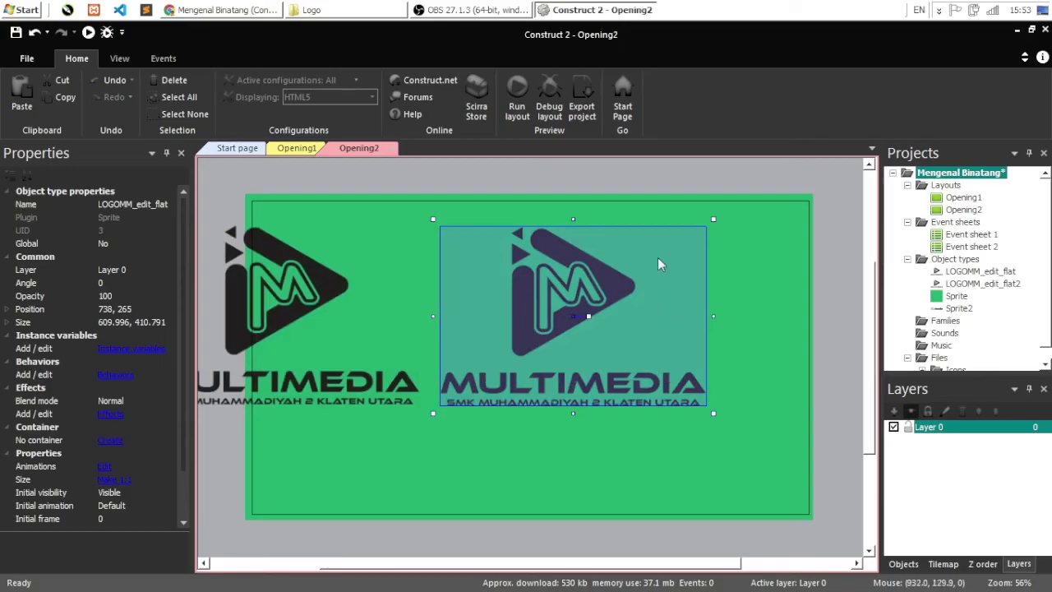
{"action": "double_click", "coordinate": [523, 301]}
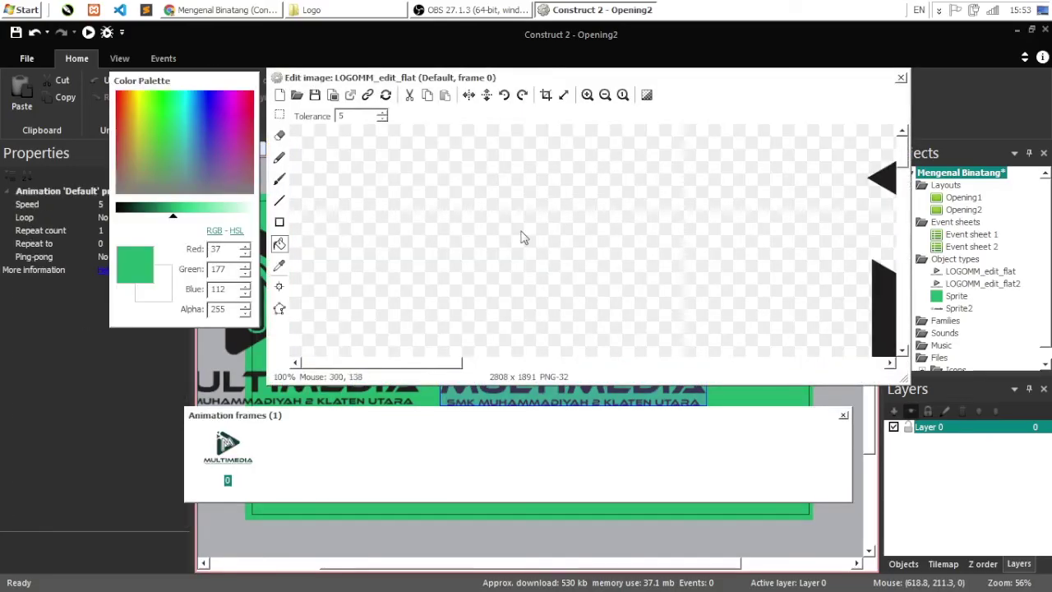
{"action": "scroll", "coordinate": [524, 239], "scroll_direction": "down", "scroll_amount": 4, "text": "ctrl"}
{"action": "scroll", "coordinate": [535, 265], "scroll_direction": "up", "scroll_amount": 1, "text": "ctrl"}
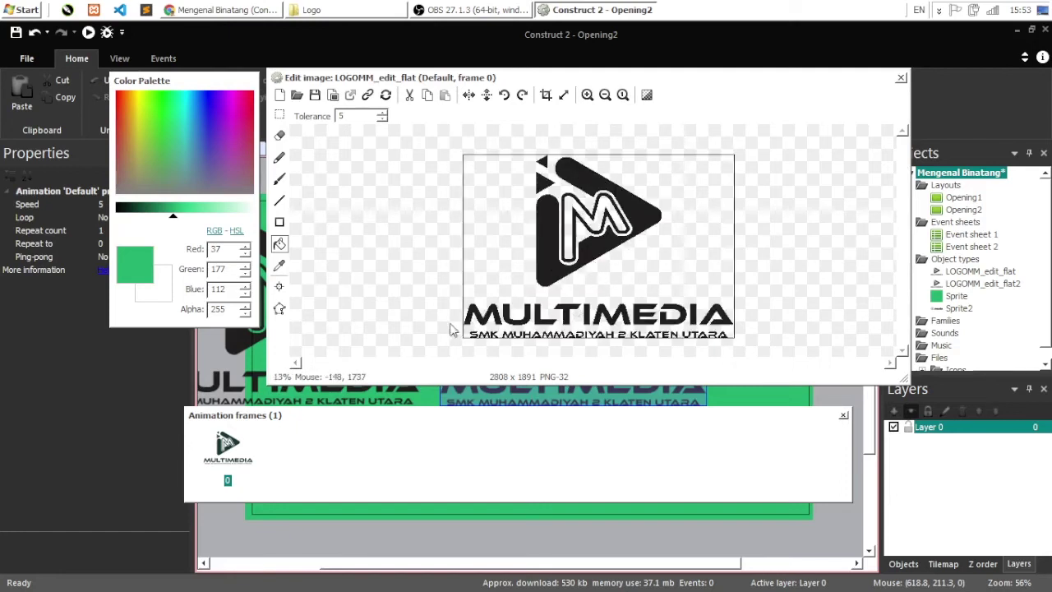
{"action": "left_click", "coordinate": [279, 116]}
{"action": "left_click_drag", "start_coordinate": [452, 293], "coordinate": [765, 362]}
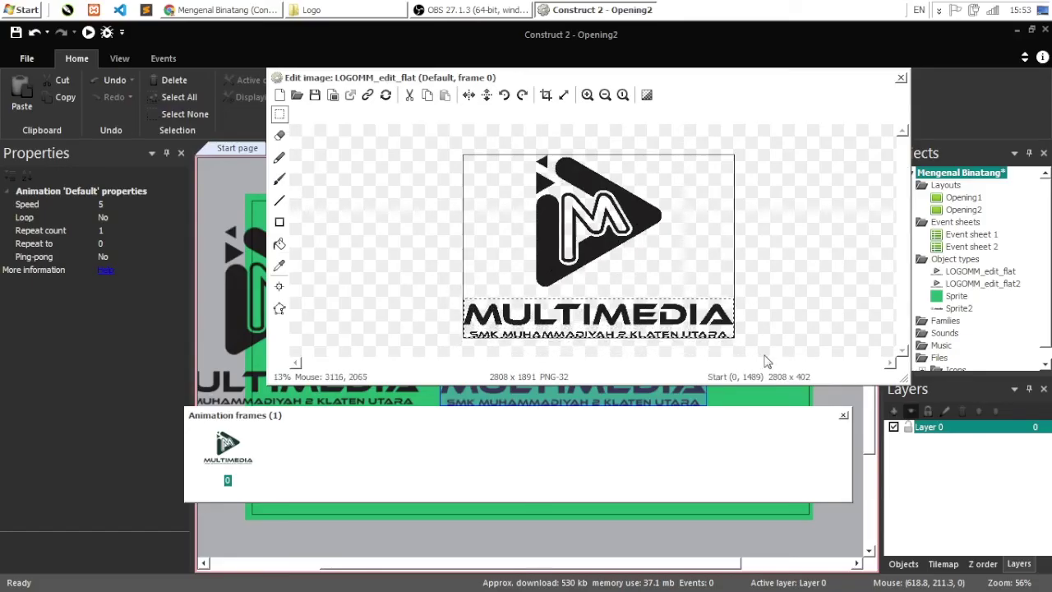
{"action": "key", "text": "Delete"}
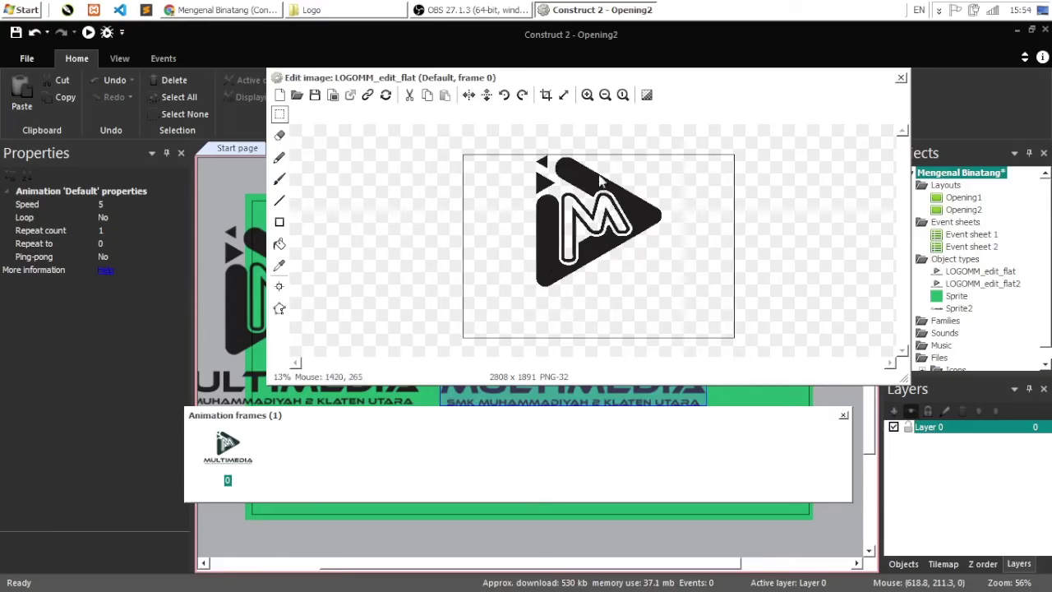
{"action": "left_click", "coordinate": [544, 96]}
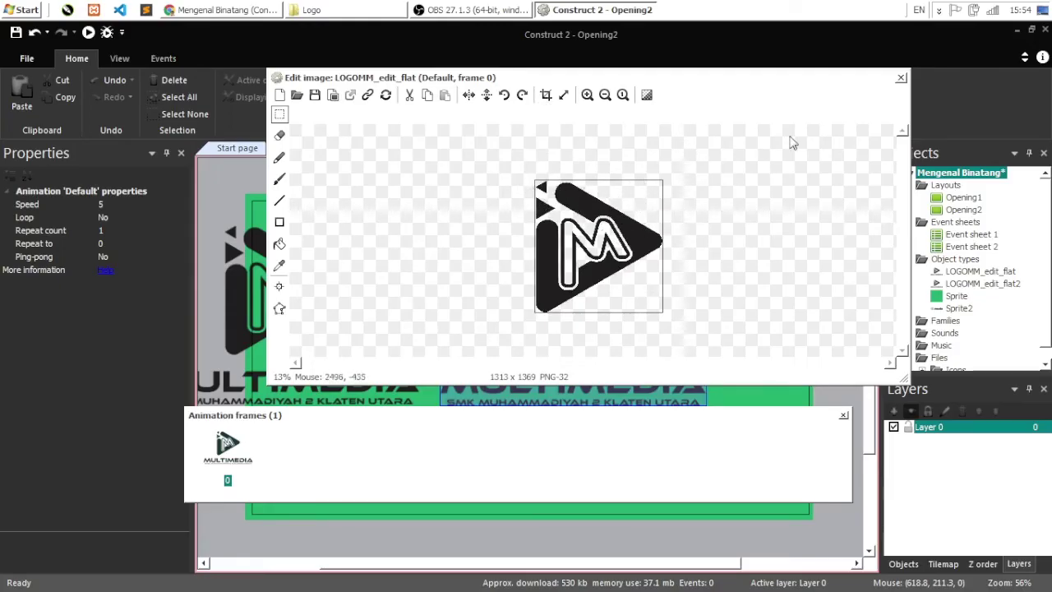
{"action": "left_click", "coordinate": [902, 78]}
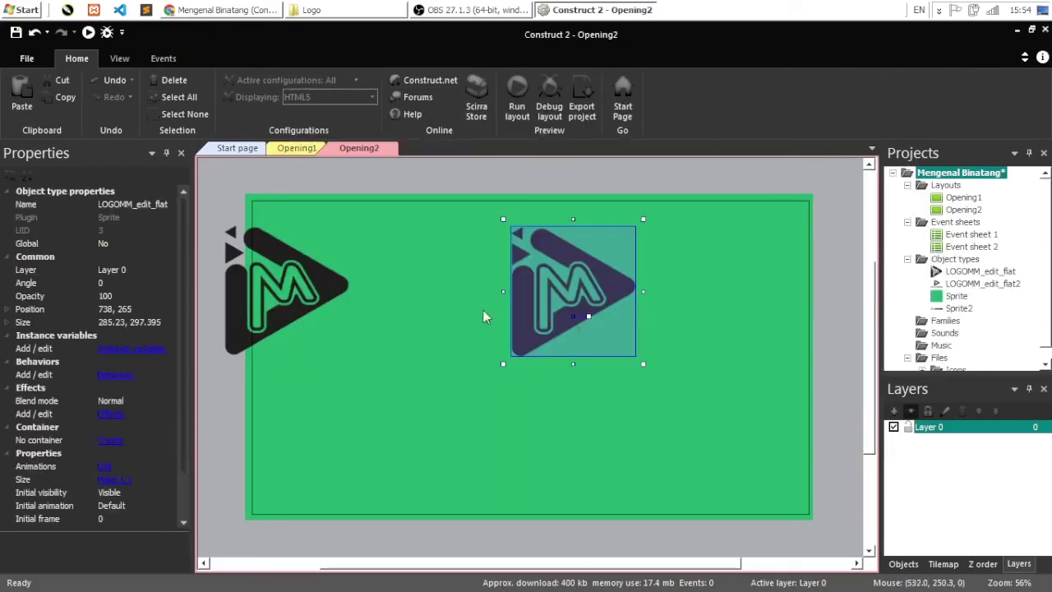
Step: Move the pasted logo to about 249, 235 and the original logo to about 713, 226
{"action": "left_click_drag", "start_coordinate": [321, 307], "coordinate": [393, 322]}
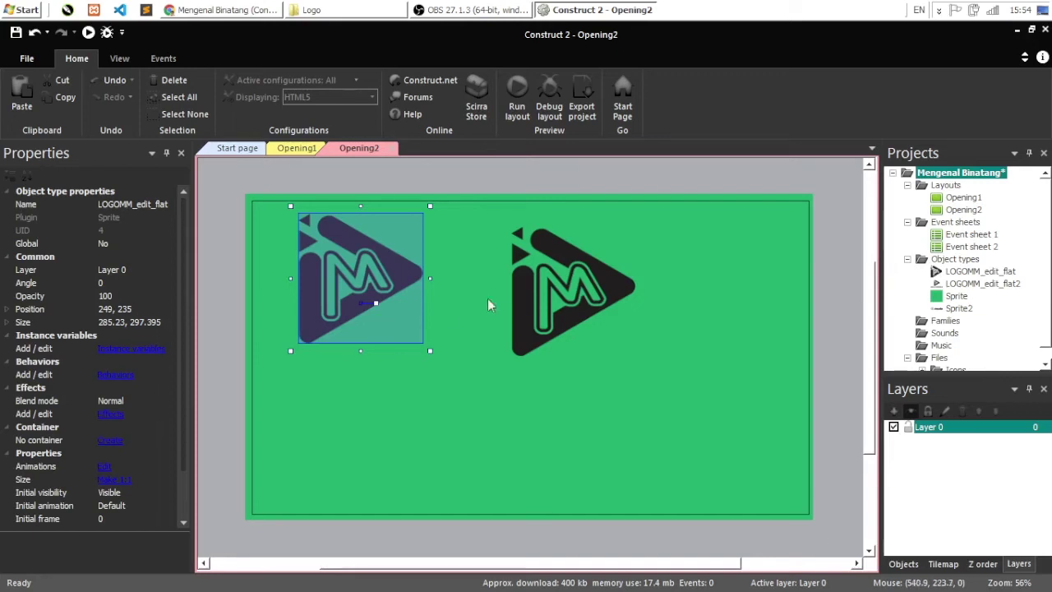
{"action": "mouse_move", "coordinate": [513, 314]}
{"action": "left_mouse_down"}
{"action": "mouse_move", "coordinate": [516, 297]}
{"action": "mouse_move", "coordinate": [507, 298]}
{"action": "left_mouse_up"}
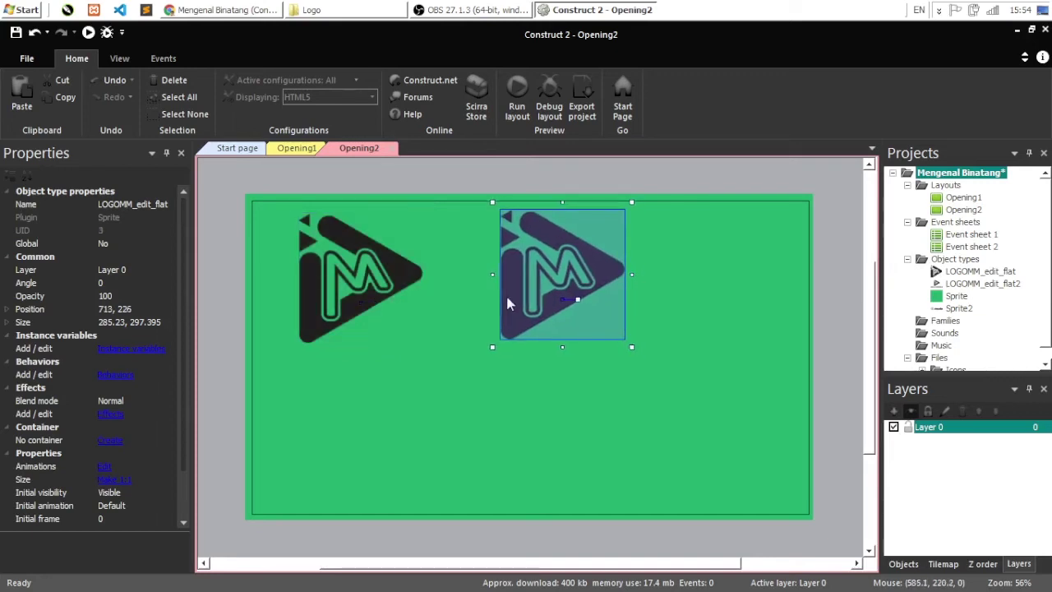
Step: Move the pasted logo to about 210, 239 and the original logo to about 717, 226
{"action": "left_click_drag", "start_coordinate": [400, 280], "coordinate": [424, 279]}
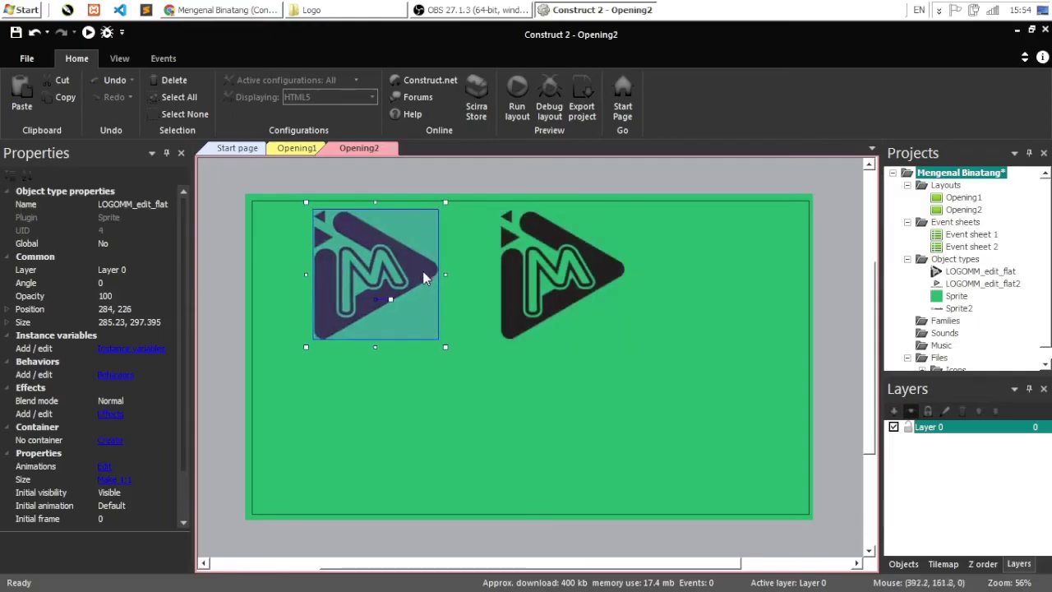
{"action": "left_click", "coordinate": [509, 301]}
{"action": "left_click_drag", "start_coordinate": [426, 271], "coordinate": [414, 273]}
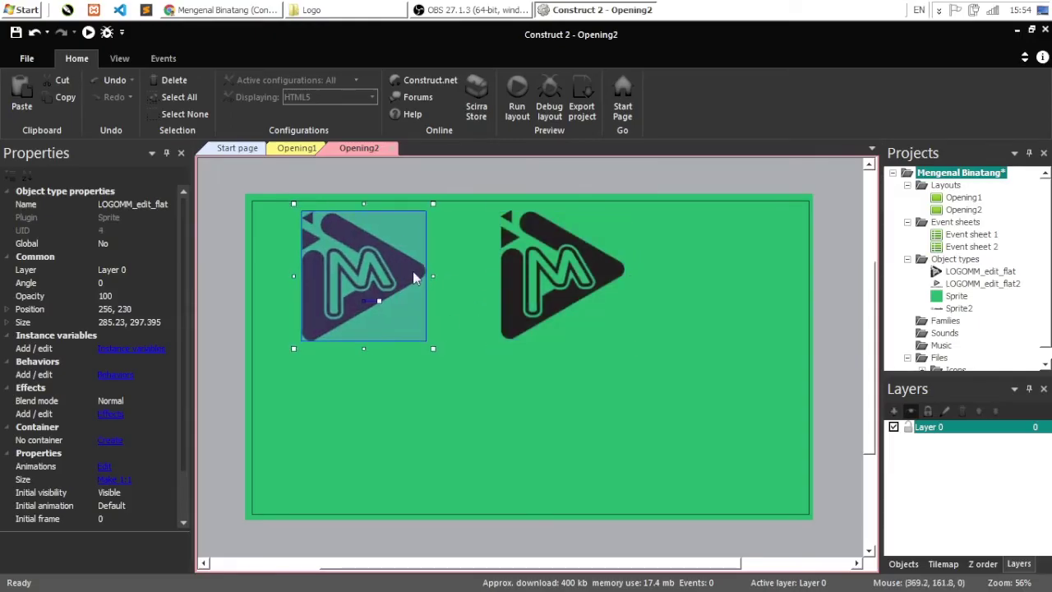
{"action": "left_click", "coordinate": [520, 327]}
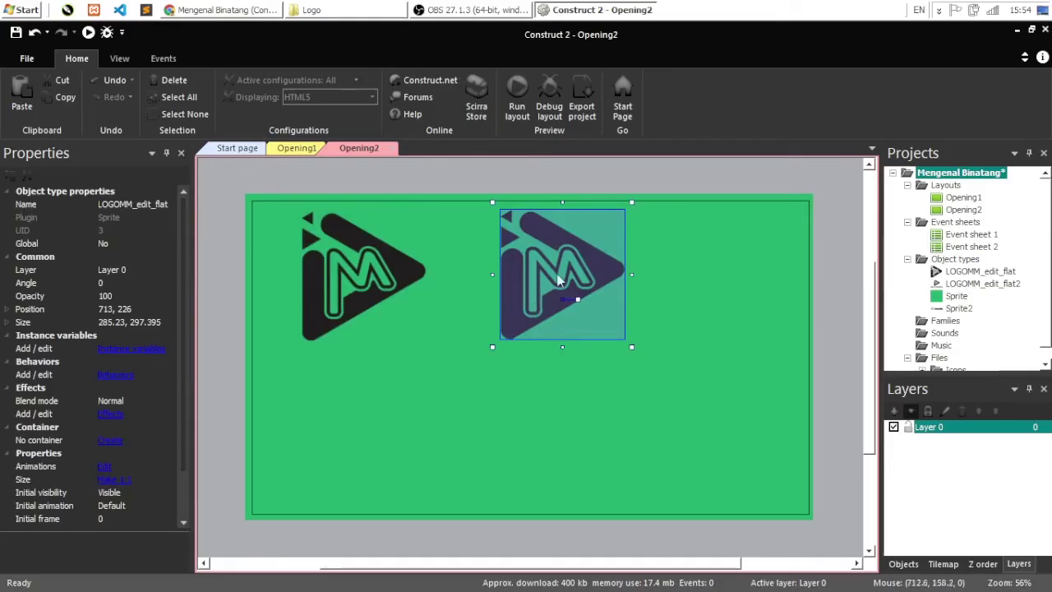
{"action": "left_click", "coordinate": [404, 274]}
{"action": "left_click_drag", "start_coordinate": [404, 275], "coordinate": [352, 277]}
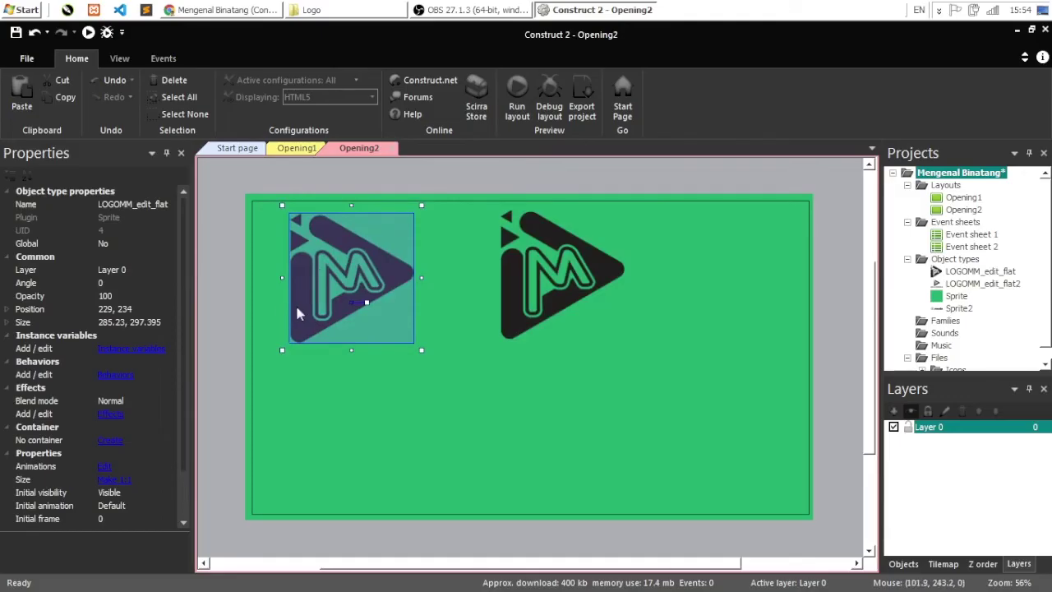
{"action": "left_click_drag", "start_coordinate": [296, 308], "coordinate": [295, 312]}
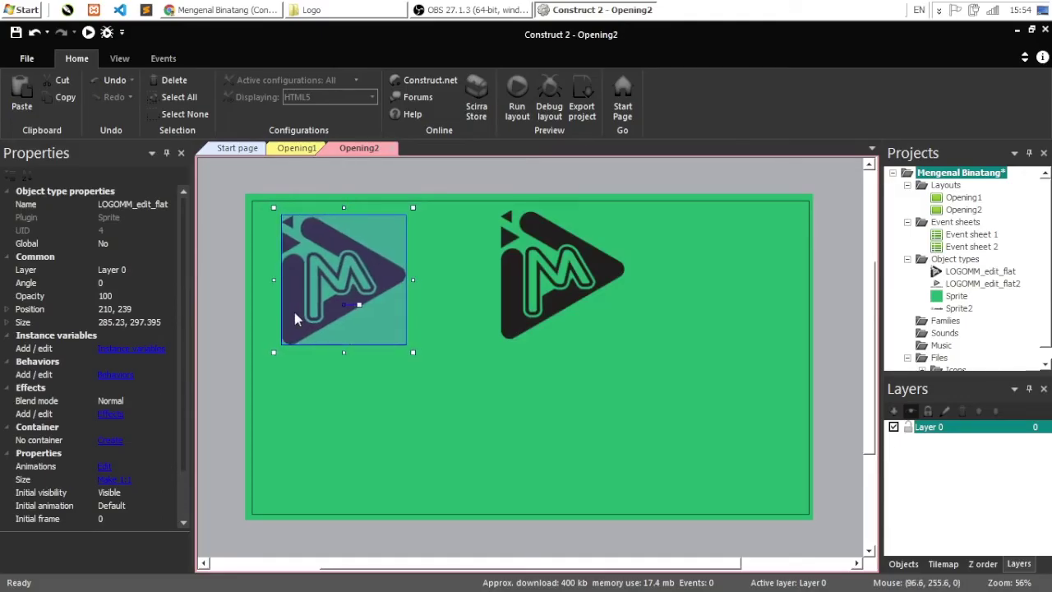
{"action": "left_click", "coordinate": [523, 279]}
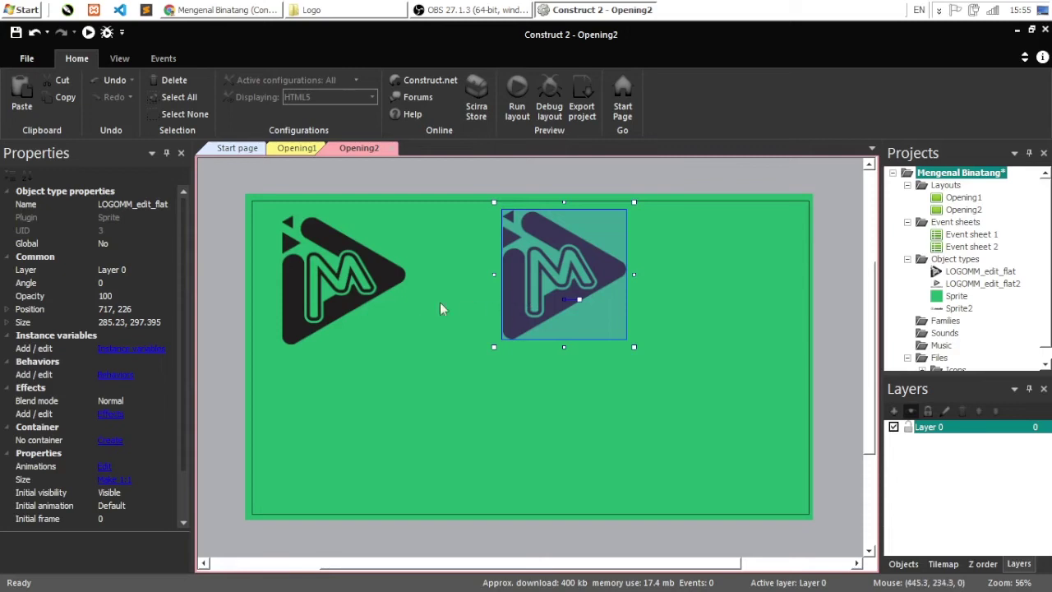
Step: Undo the recent moves of both logo instances and the erasing and cropping of their shared image
{"action": "key", "text": "ctrl+z"}
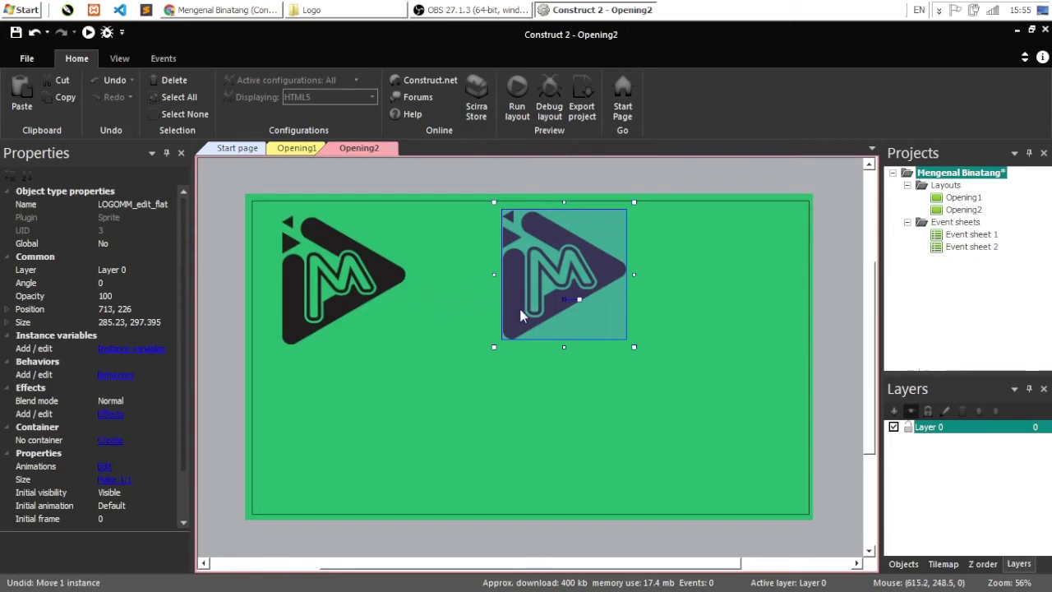
{"action": "key", "text": "ctrl+z"}
{"action": "key", "text": "ctrl+z"}
{"action": "key", "text": "ctrl+z"}
{"action": "key", "text": "ctrl+z"}
{"action": "key", "text": "ctrl+z"}
{"action": "key", "text": "ctrl+z"}
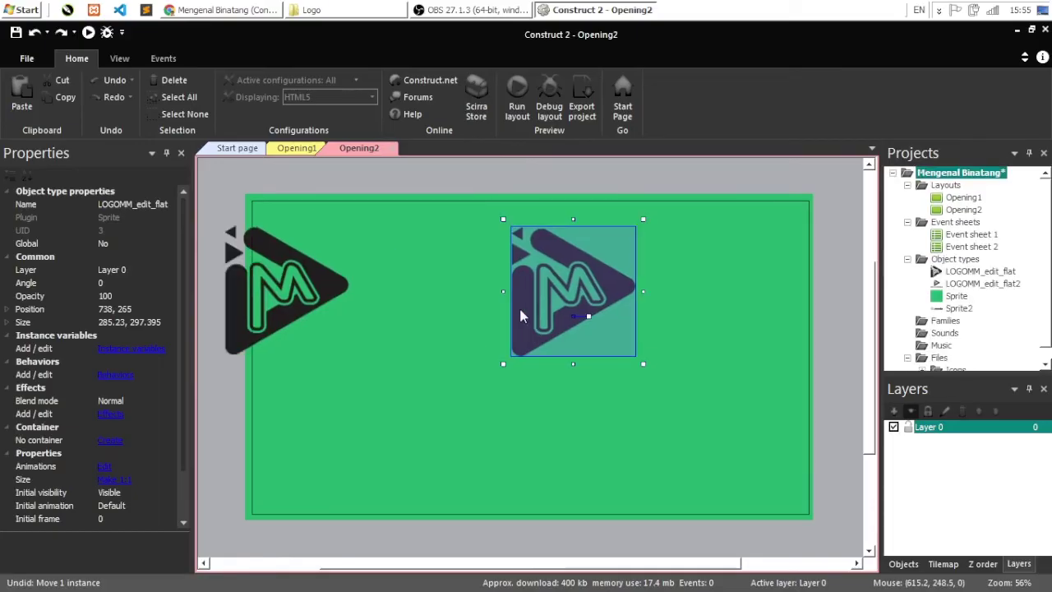
{"action": "key", "text": "ctrl+z"}
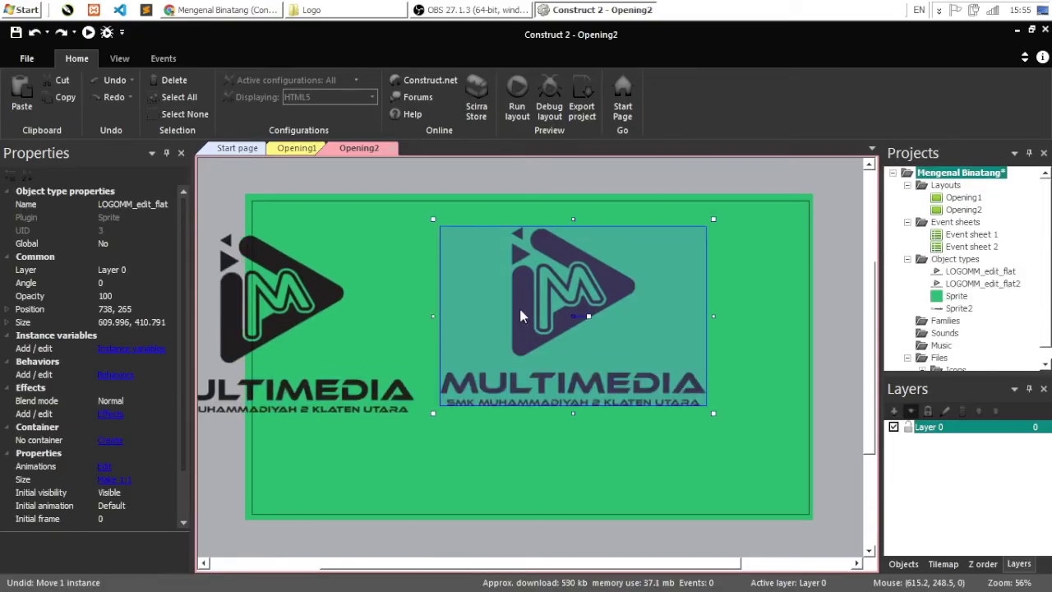
Step: Replace the pasted logo instance with a clone of the original logo's object type, placed at about 97, 167
{"action": "left_click", "coordinate": [342, 343]}
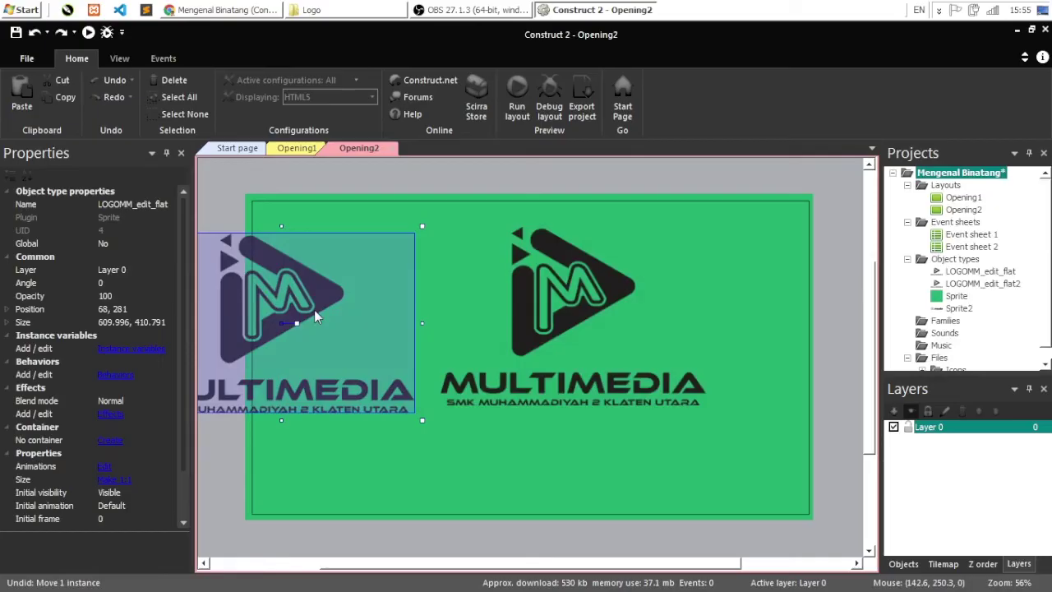
{"action": "key", "text": "Delete"}
{"action": "left_click", "coordinate": [523, 327]}
{"action": "right_click", "coordinate": [523, 330]}
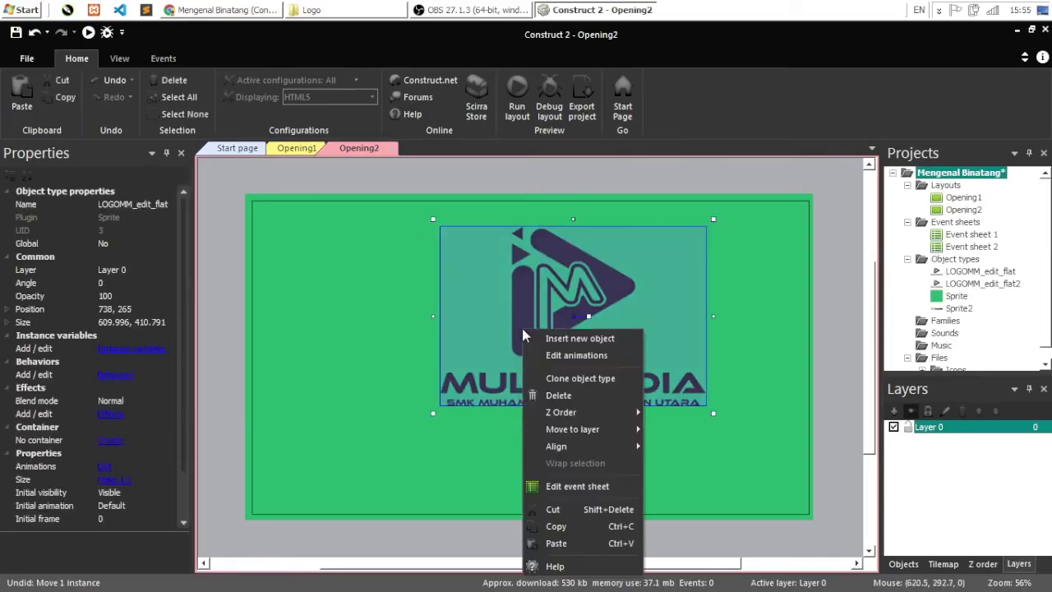
{"action": "left_click", "coordinate": [565, 379]}
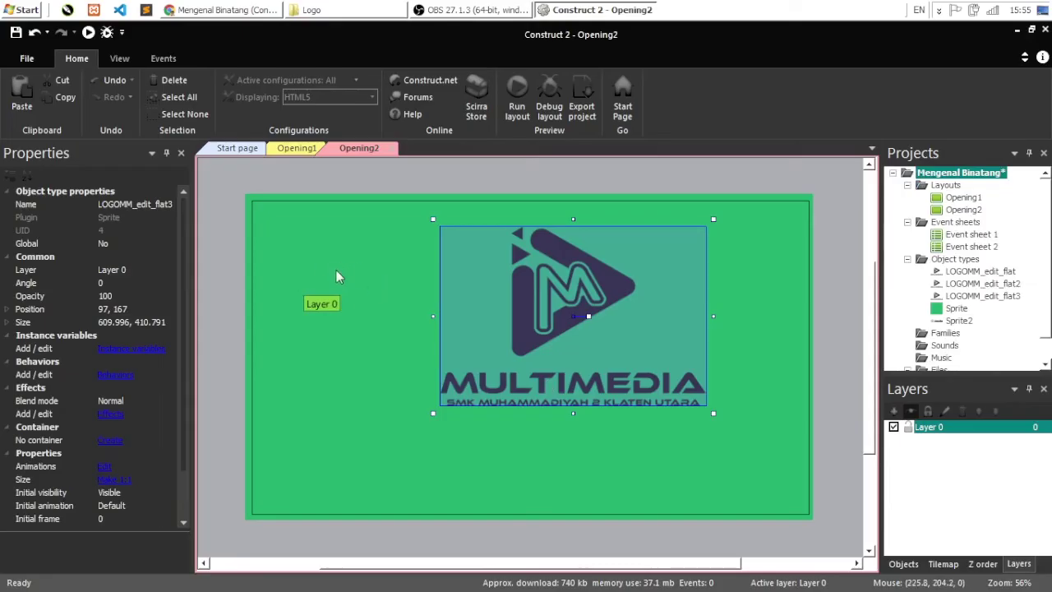
{"action": "left_click", "coordinate": [337, 276]}
Step: Scale the cloned logo down to about 586 by 395 and place it beside the original at about 72, 265
{"action": "scroll", "coordinate": [475, 309], "scroll_direction": "down", "scroll_amount": 1, "text": "ctrl"}
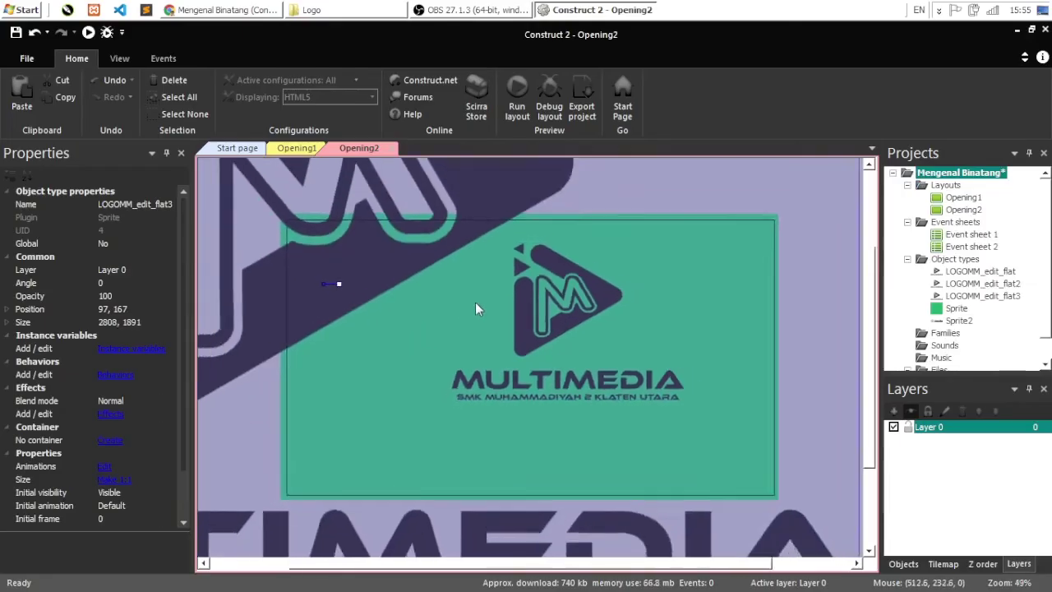
{"action": "scroll", "coordinate": [475, 309], "scroll_direction": "down", "scroll_amount": 6, "text": "ctrl"}
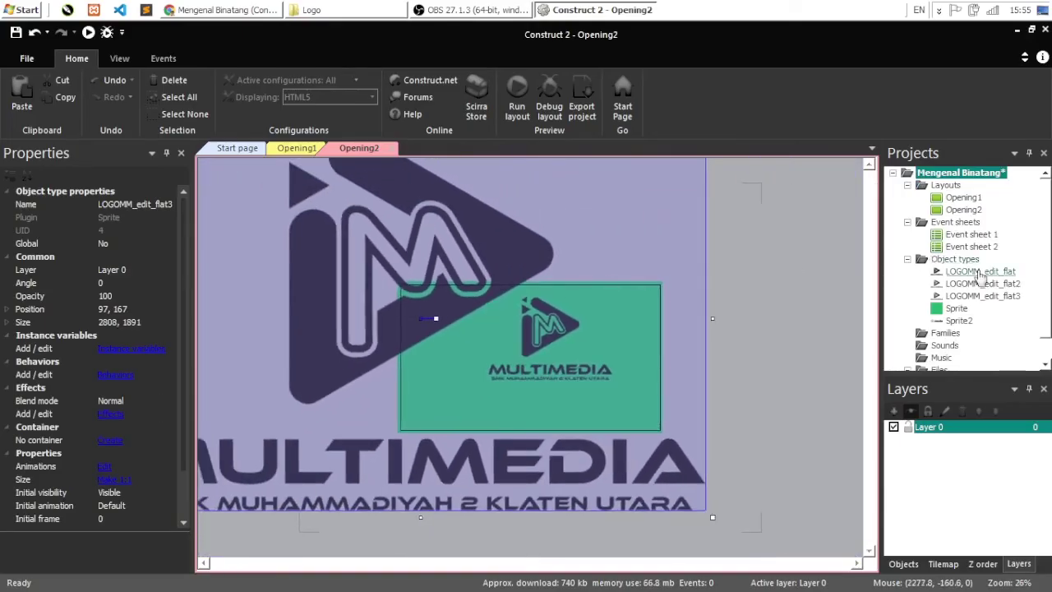
{"action": "scroll", "coordinate": [980, 275], "scroll_direction": "down", "scroll_amount": 1}
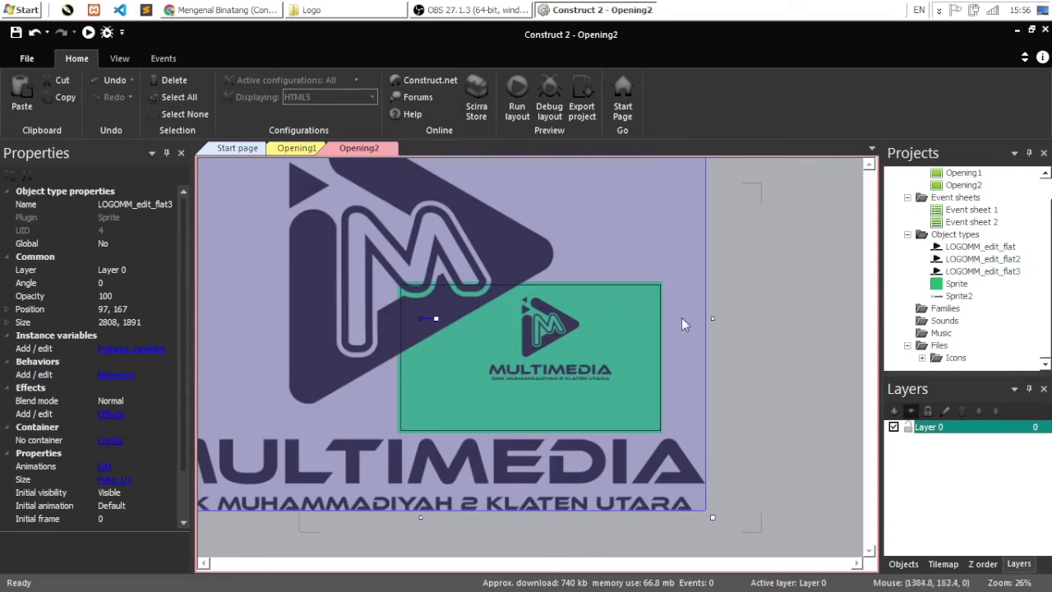
{"action": "left_click_drag", "start_coordinate": [412, 335], "coordinate": [420, 378]}
{"action": "left_click_drag", "start_coordinate": [536, 300], "coordinate": [471, 288]}
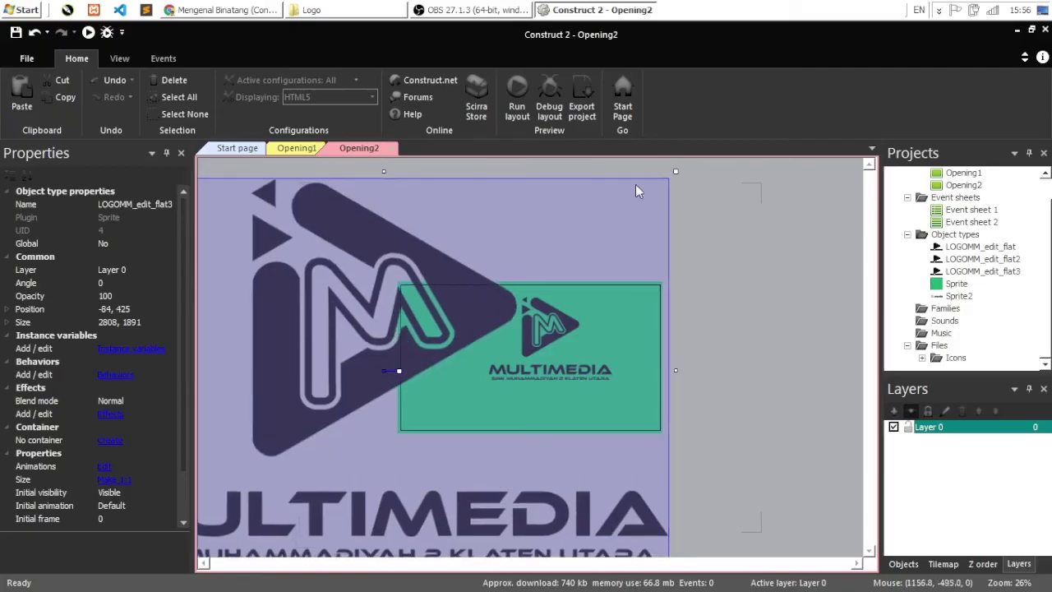
{"action": "left_click_drag", "start_coordinate": [675, 171], "coordinate": [459, 327]}
{"action": "left_click_drag", "start_coordinate": [412, 364], "coordinate": [433, 337]}
{"action": "scroll", "coordinate": [537, 365], "scroll_direction": "up", "scroll_amount": 4, "text": "ctrl"}
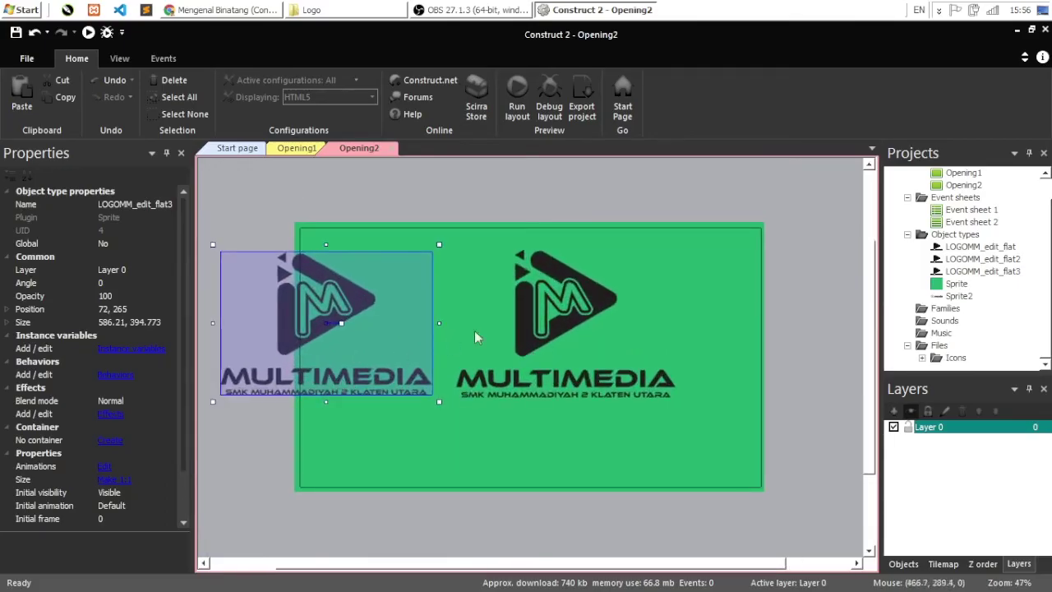
Step: Erase the MULTIMEDIA lettering and school name line from the original logo's image, and crop its transparent borders
{"action": "left_click", "coordinate": [533, 324]}
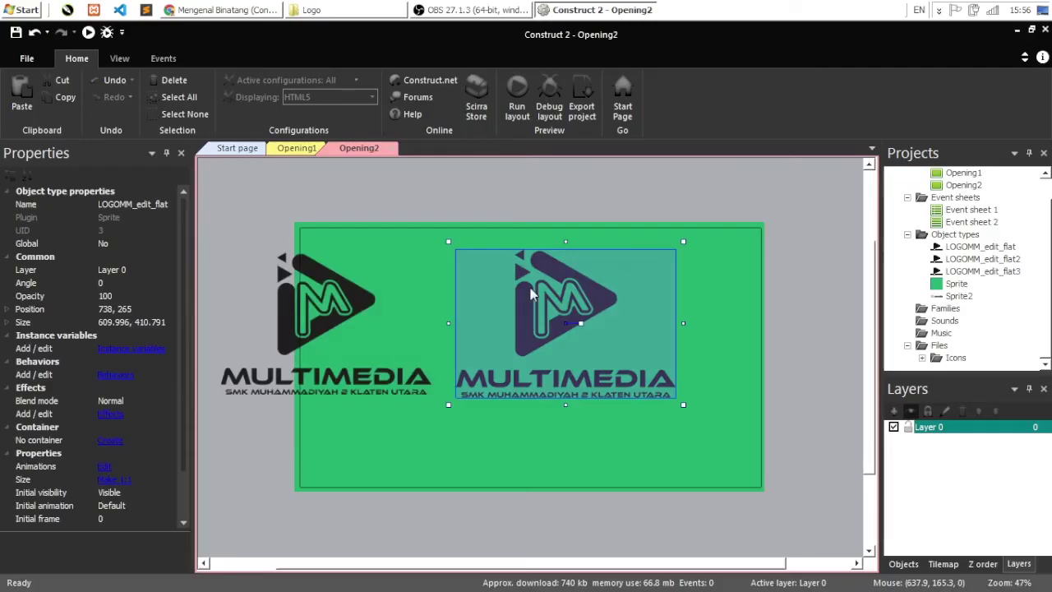
{"action": "double_click", "coordinate": [530, 295]}
{"action": "left_click_drag", "start_coordinate": [540, 178], "coordinate": [211, 140]}
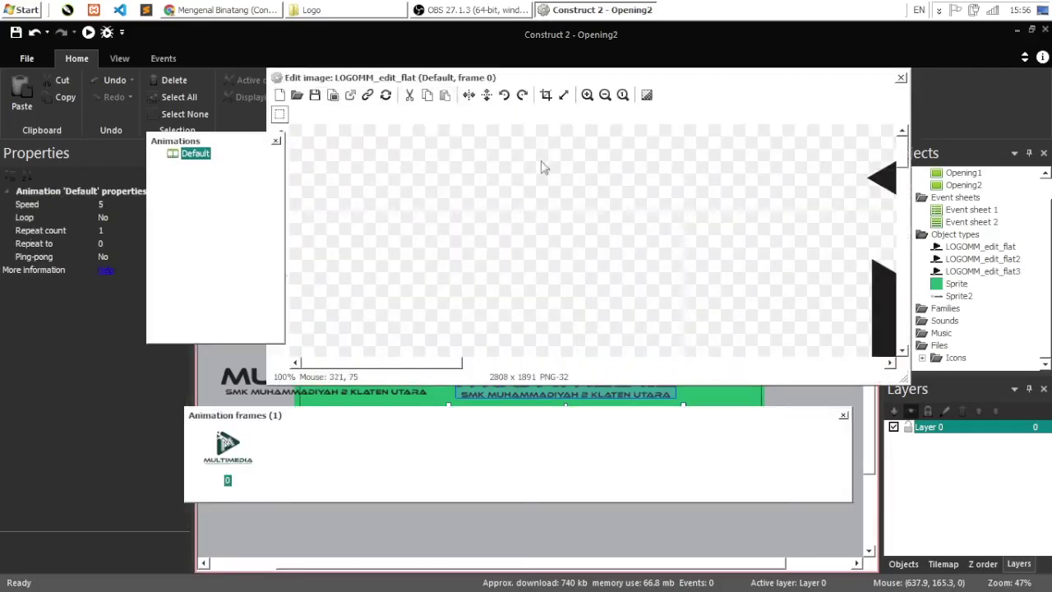
{"action": "scroll", "coordinate": [501, 246], "scroll_direction": "down", "scroll_amount": 6, "text": "ctrl"}
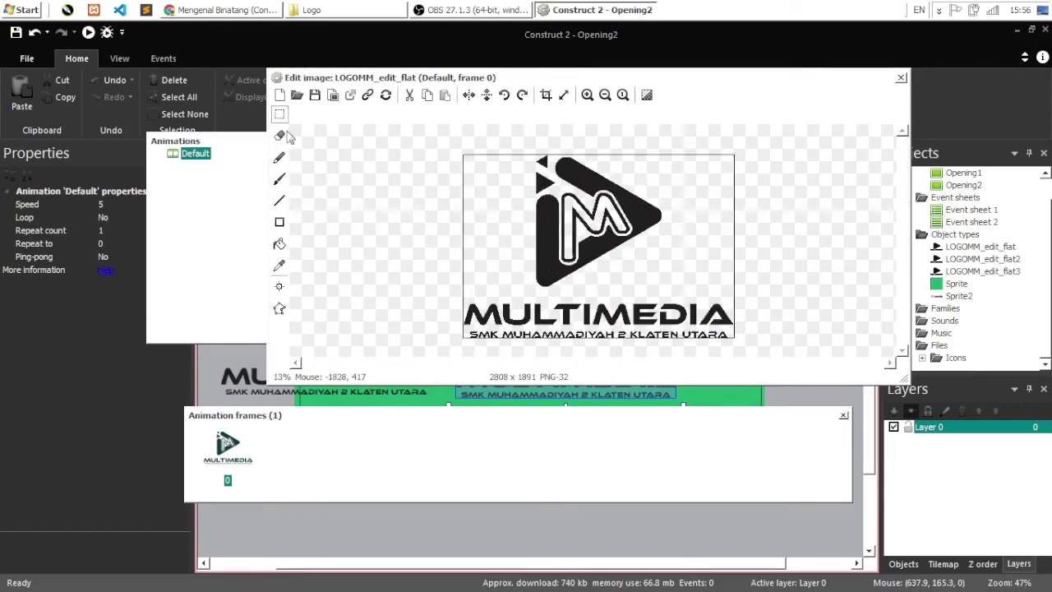
{"action": "mouse_move", "coordinate": [443, 292]}
{"action": "left_mouse_down"}
{"action": "mouse_move", "coordinate": [508, 329]}
{"action": "mouse_move", "coordinate": [699, 372]}
{"action": "mouse_move", "coordinate": [827, 360]}
{"action": "left_mouse_up"}
{"action": "key", "text": "Delete"}
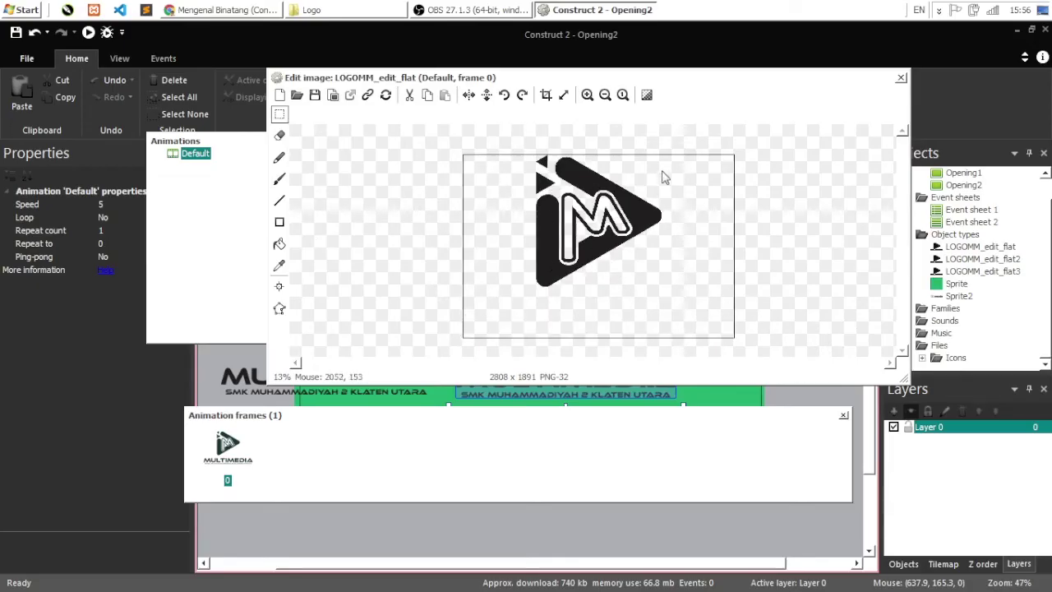
{"action": "left_click", "coordinate": [545, 96]}
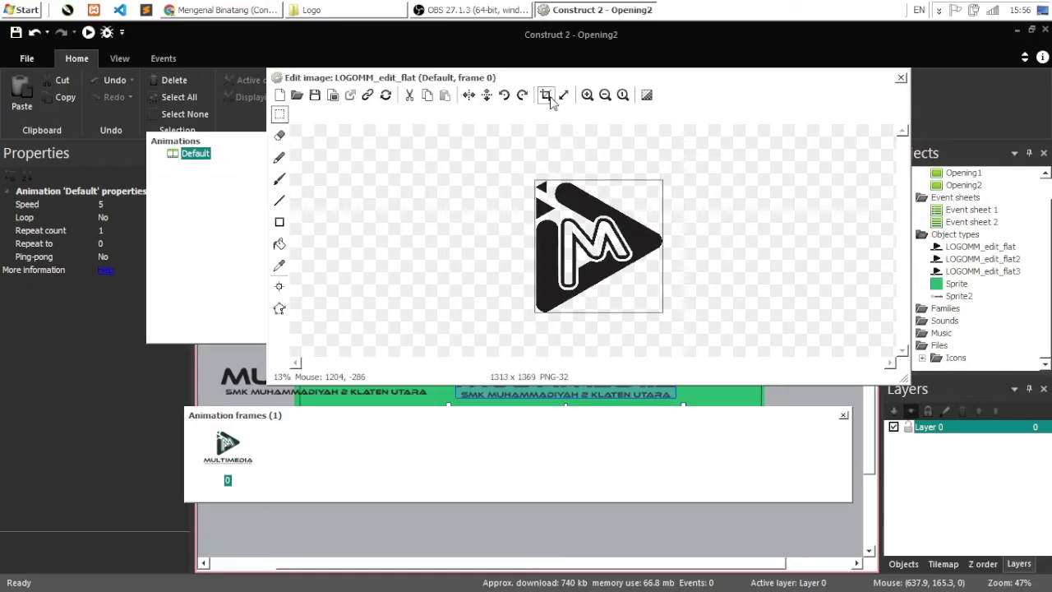
{"action": "left_click", "coordinate": [901, 80]}
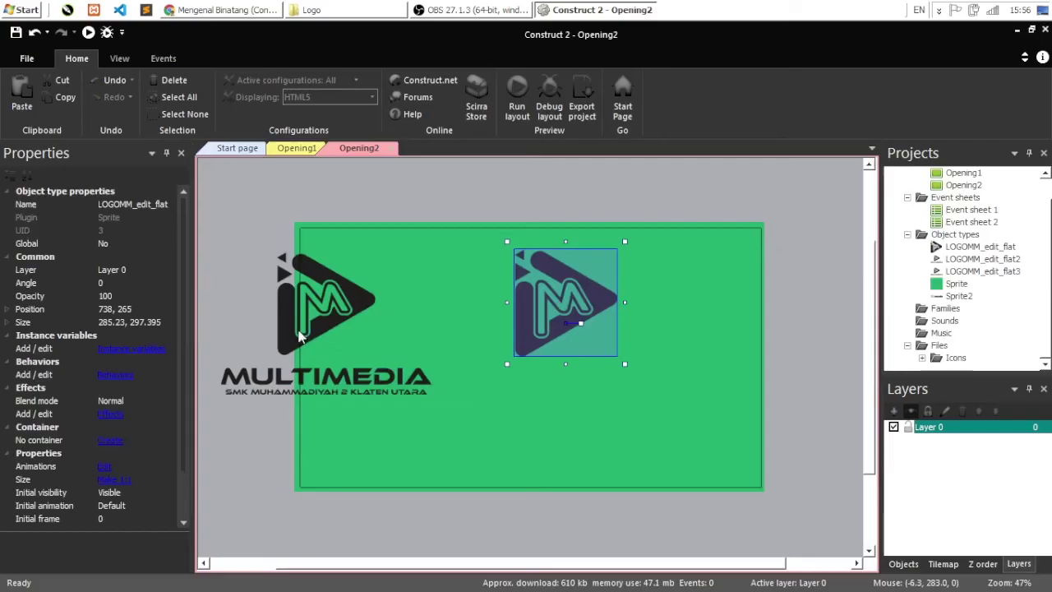
Step: Erase the triangular M symbol from the cloned logo's image, leaving only the lettering, and crop its transparent borders
{"action": "left_click_drag", "start_coordinate": [288, 337], "coordinate": [363, 339]}
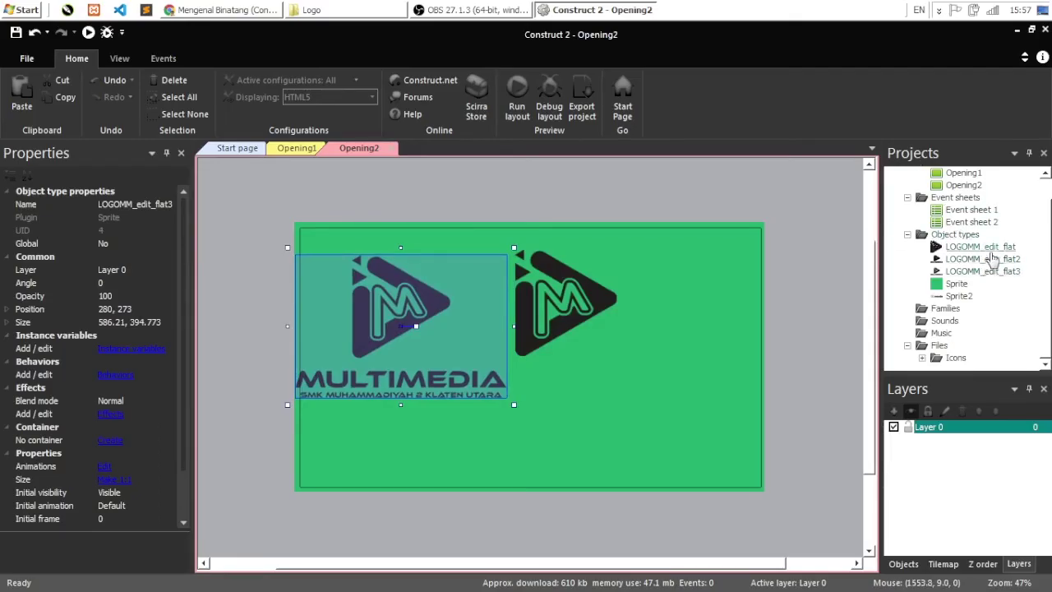
{"action": "left_click_drag", "start_coordinate": [421, 316], "coordinate": [403, 339]}
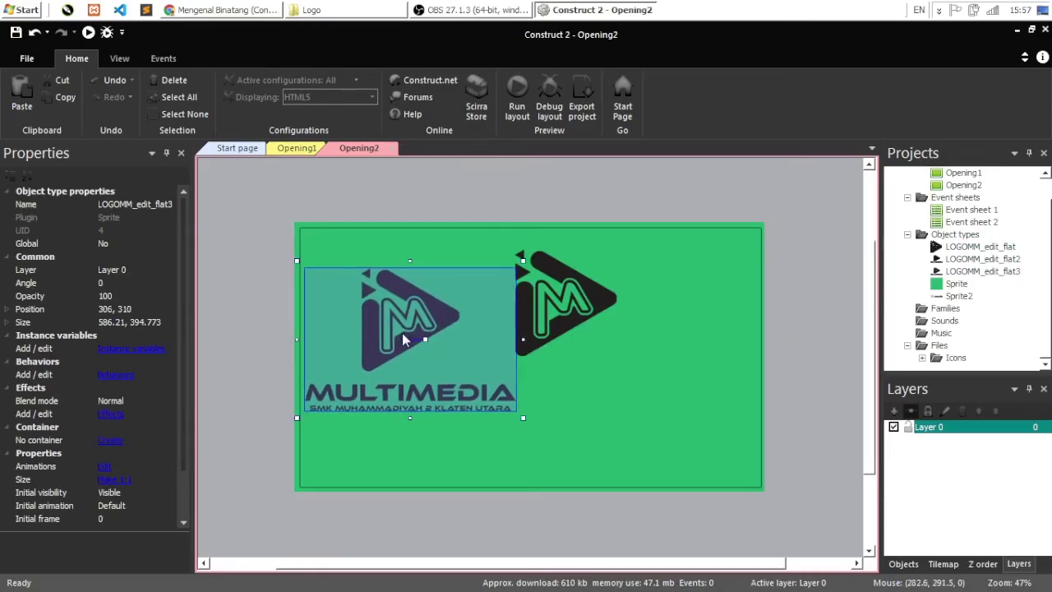
{"action": "double_click", "coordinate": [402, 337]}
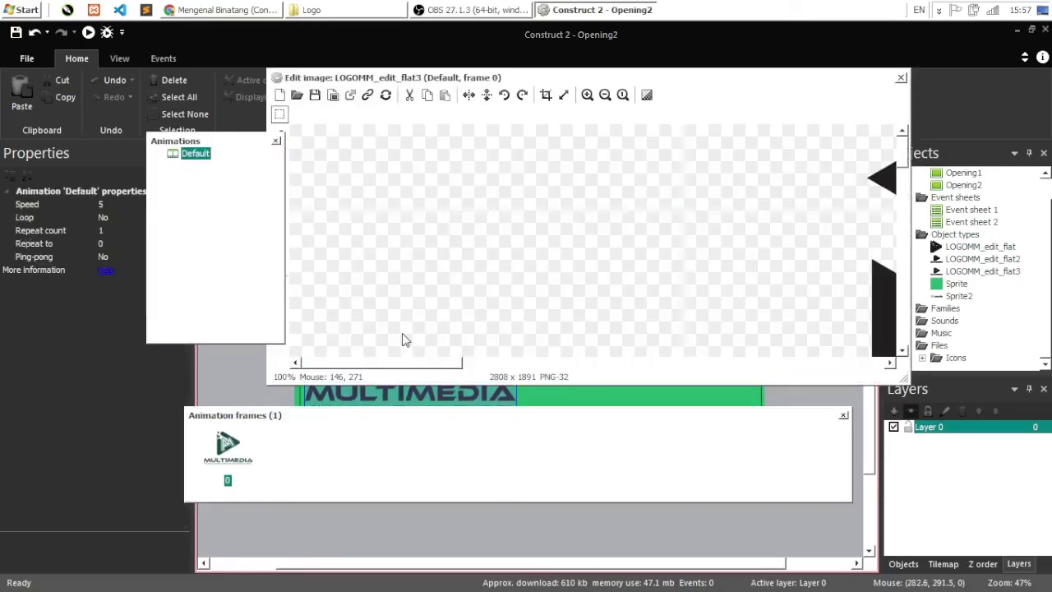
{"action": "left_click", "coordinate": [605, 94]}
{"action": "scroll", "coordinate": [581, 198], "scroll_direction": "down", "scroll_amount": 2, "text": "ctrl"}
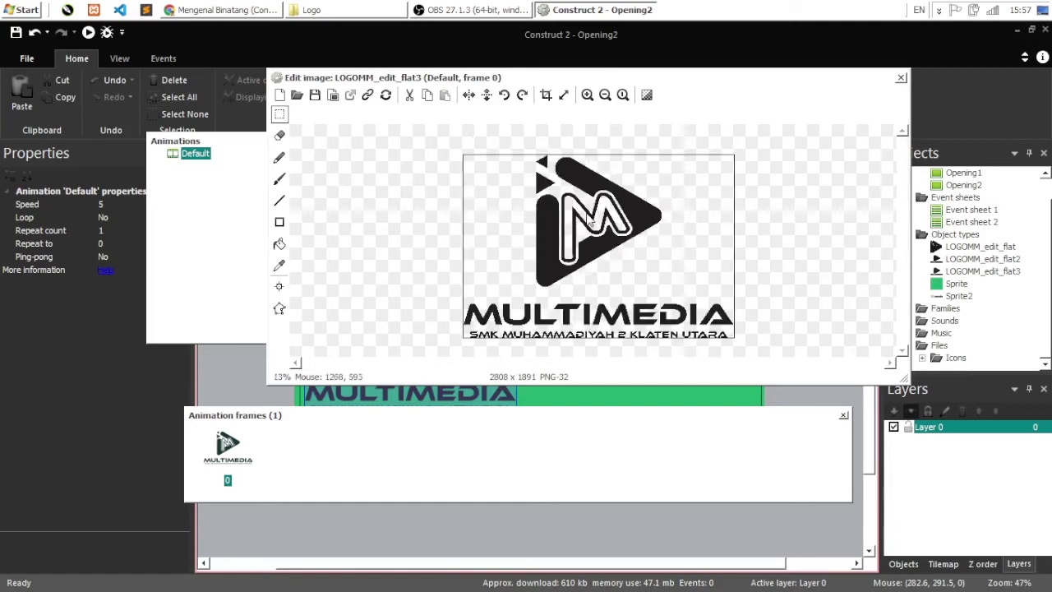
{"action": "left_click_drag", "start_coordinate": [486, 154], "coordinate": [721, 297]}
{"action": "key", "text": "Delete"}
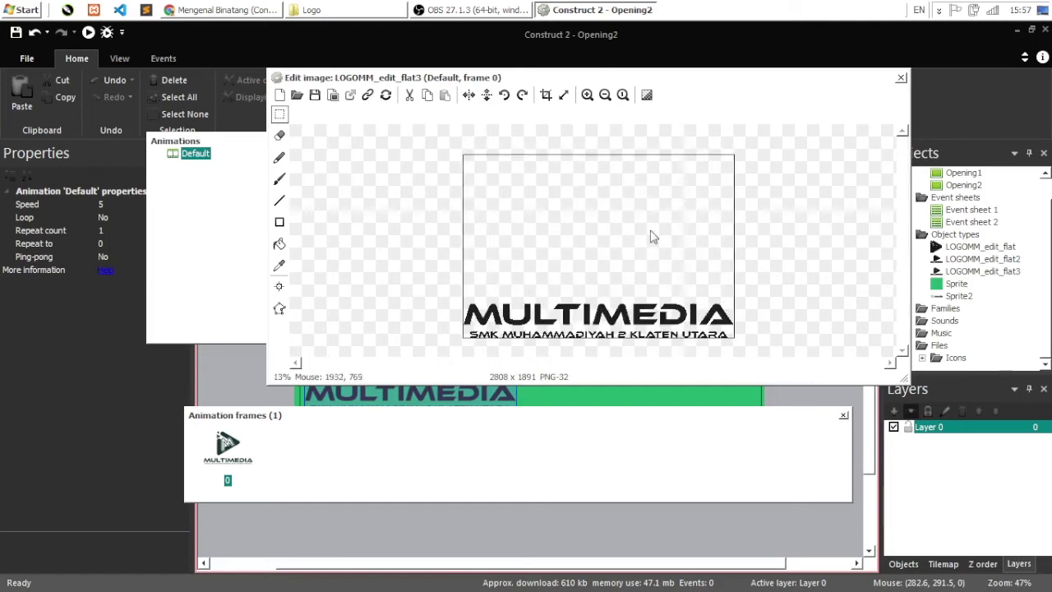
{"action": "left_click", "coordinate": [552, 102]}
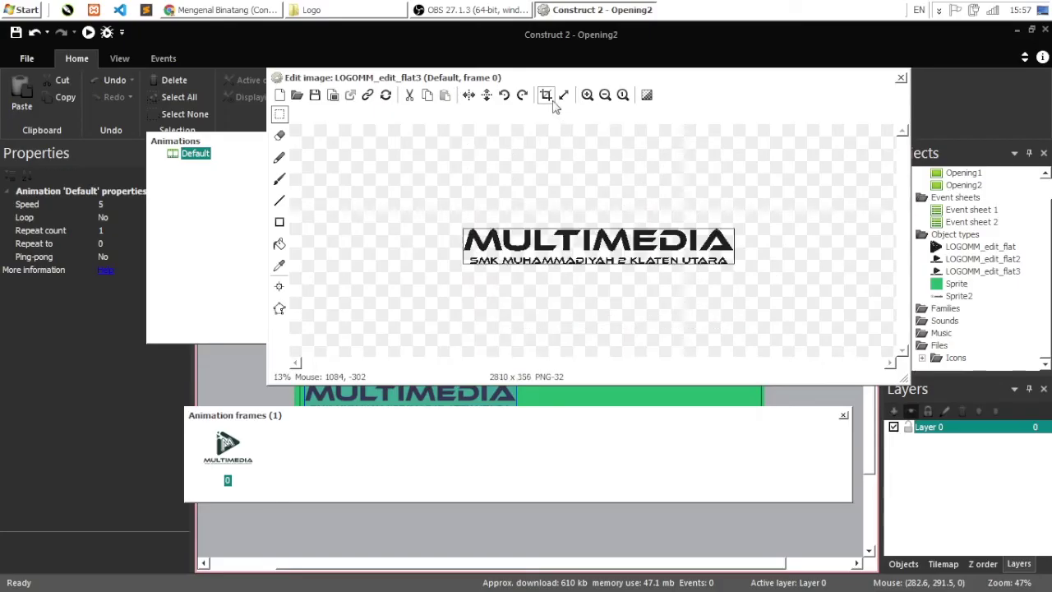
{"action": "left_click", "coordinate": [901, 79]}
Step: Arrange the M symbol at about 678, 314 and the MULTIMEDIA lettering beneath it at about 644, 331
{"action": "left_click_drag", "start_coordinate": [434, 396], "coordinate": [537, 410]}
{"action": "left_click_drag", "start_coordinate": [534, 349], "coordinate": [502, 348]}
{"action": "left_click_drag", "start_coordinate": [516, 406], "coordinate": [536, 405]}
{"action": "left_click", "coordinate": [505, 361]}
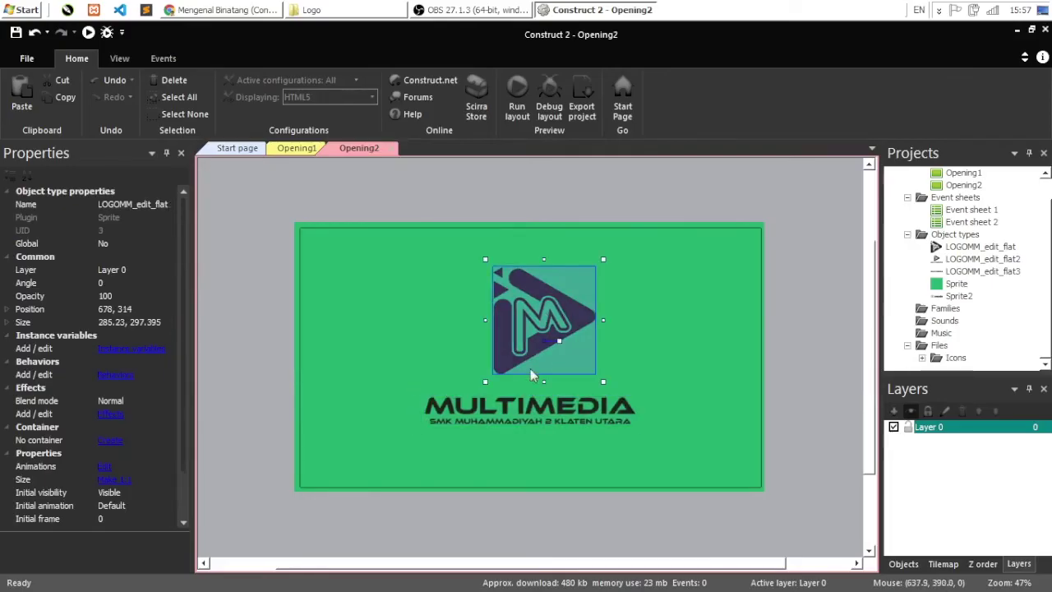
{"action": "left_click_drag", "start_coordinate": [536, 415], "coordinate": [537, 403]}
{"action": "left_click", "coordinate": [506, 359]}
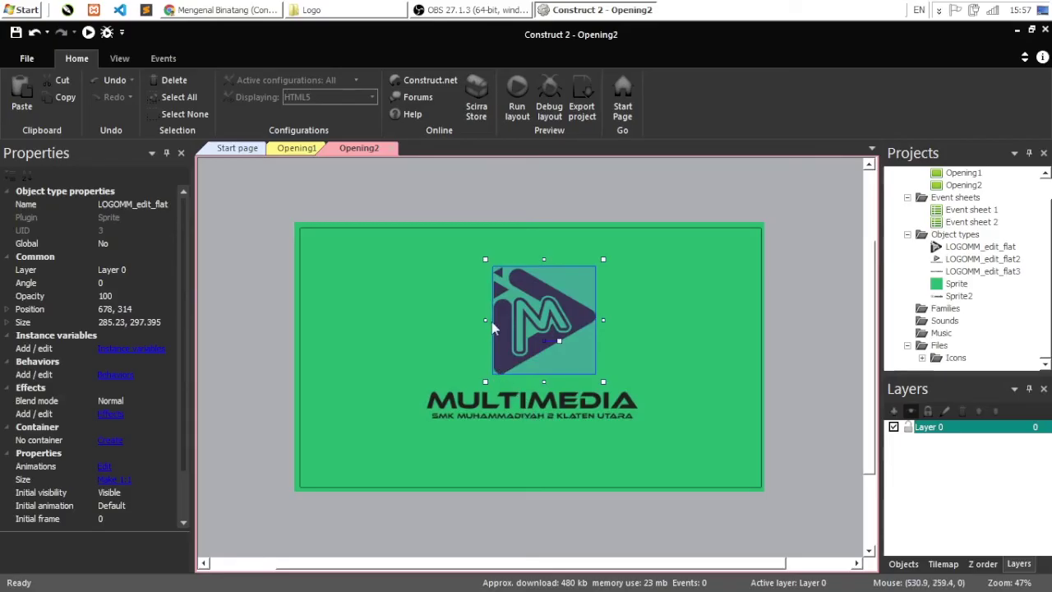
{"action": "left_click", "coordinate": [524, 400]}
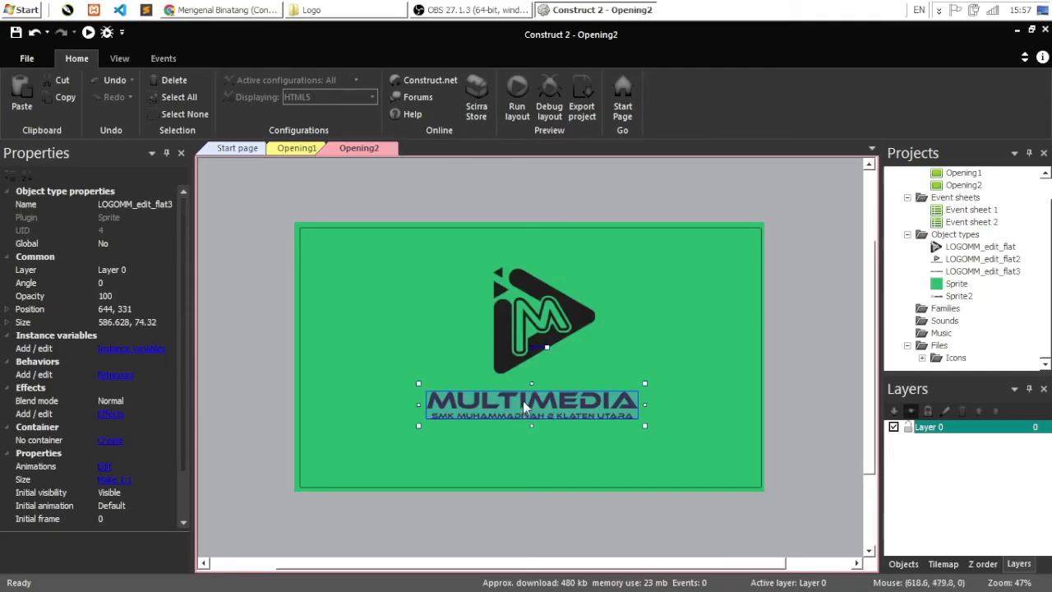
{"action": "right_click", "coordinate": [475, 402]}
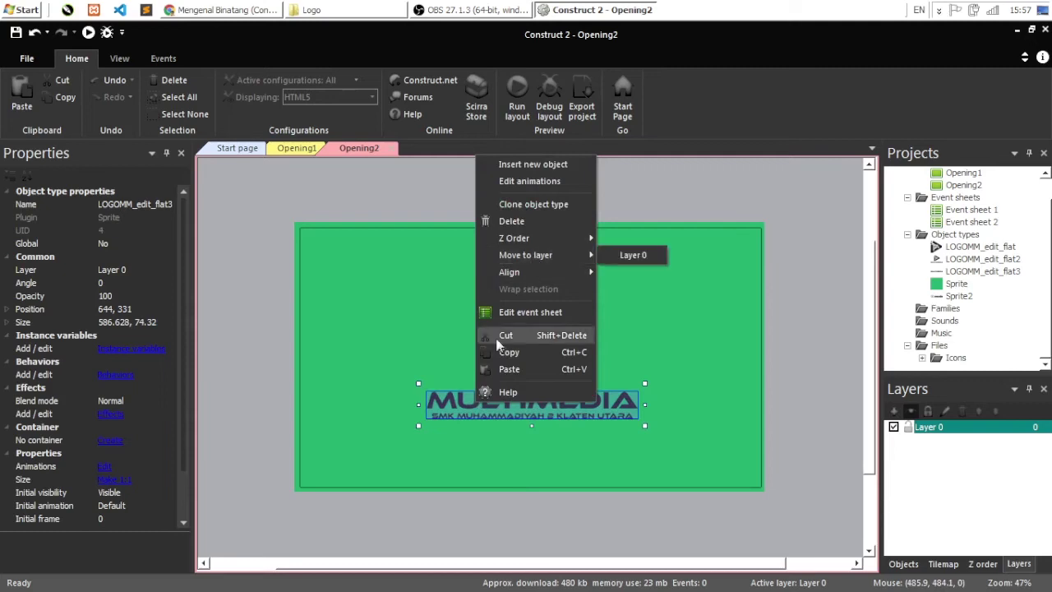
{"action": "left_click", "coordinate": [450, 408]}
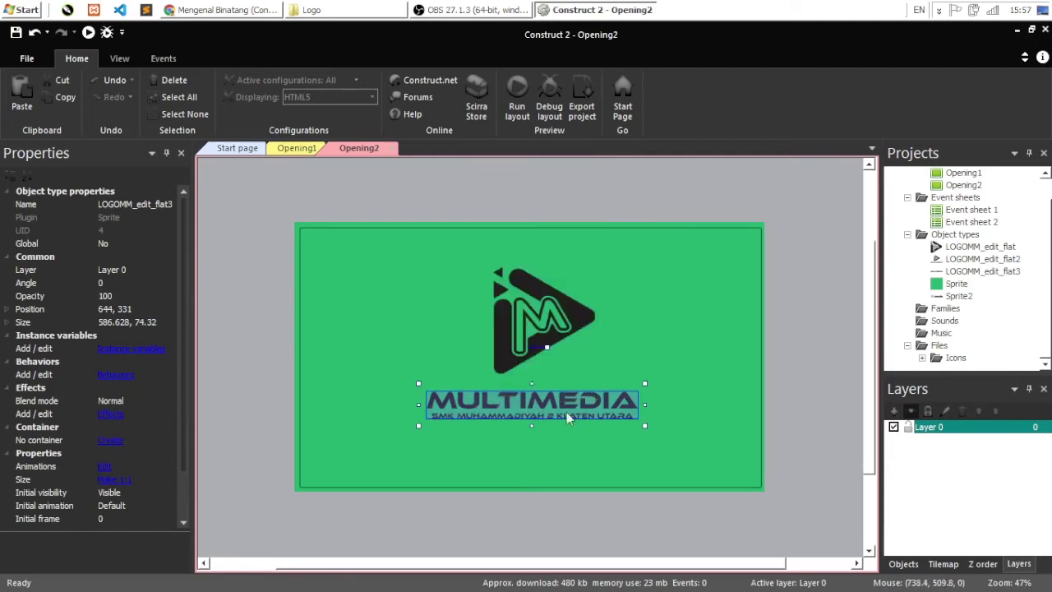
{"action": "right_click", "coordinate": [457, 418]}
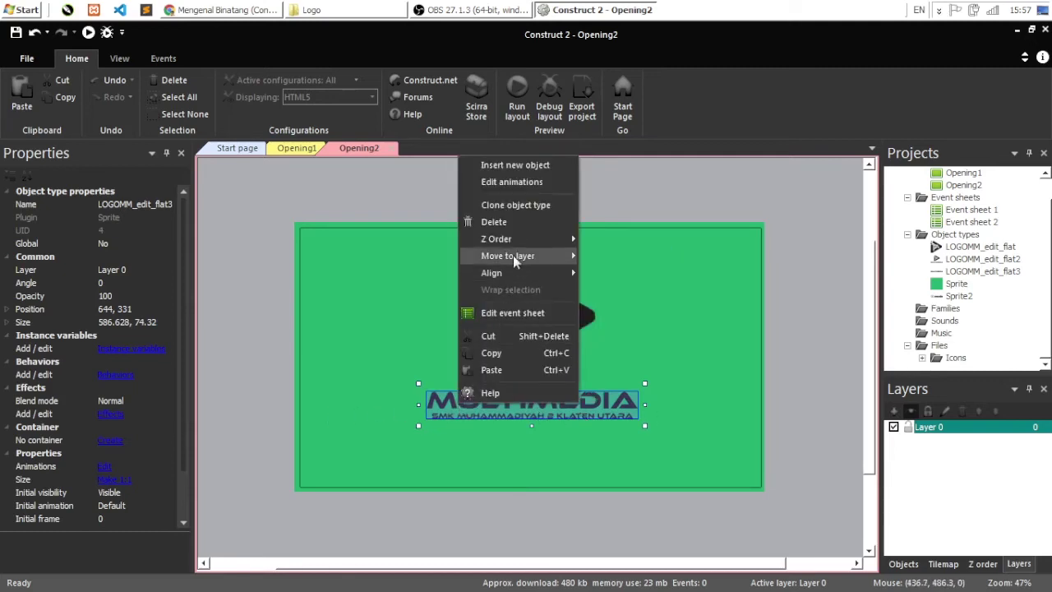
Step: Centre the MULTIMEDIA lettering and the M symbol horizontally on the layout
{"action": "mouse_move", "coordinate": [530, 275]}
{"action": "mouse_move", "coordinate": [632, 291]}
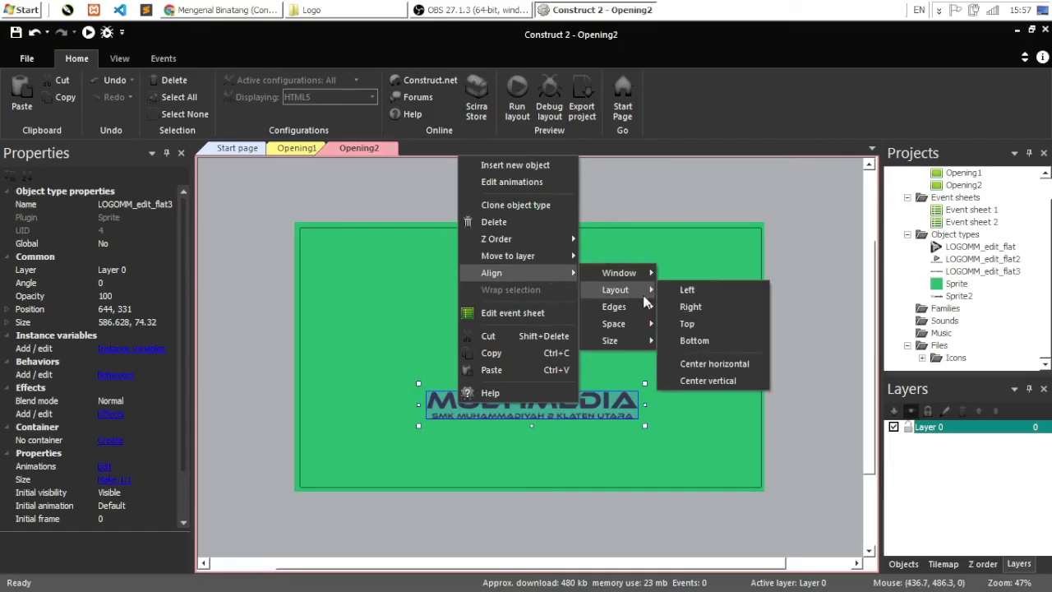
{"action": "left_click", "coordinate": [708, 364]}
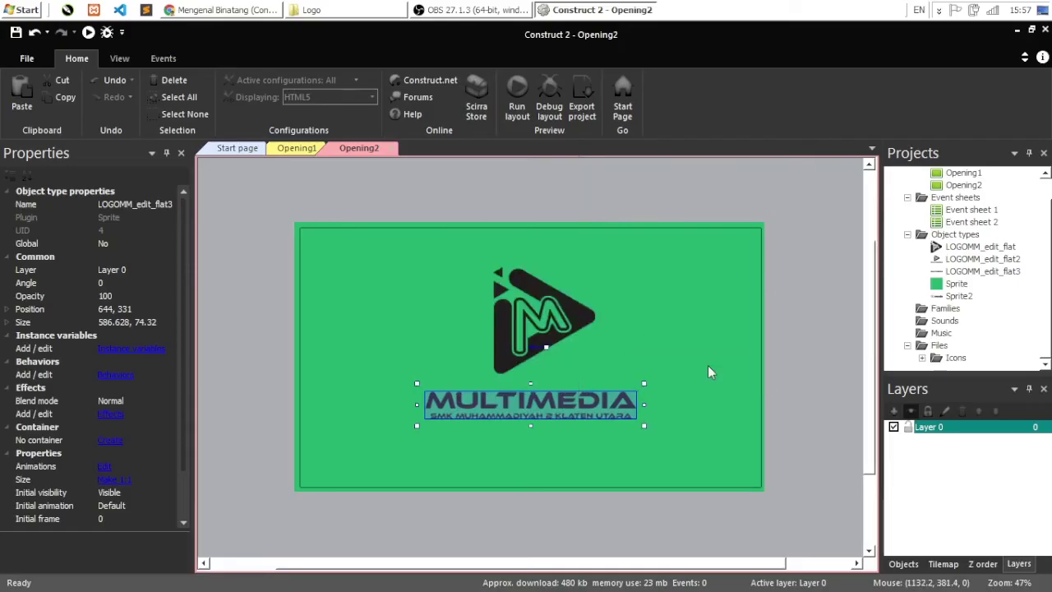
{"action": "left_click", "coordinate": [509, 362]}
{"action": "right_click", "coordinate": [509, 362]}
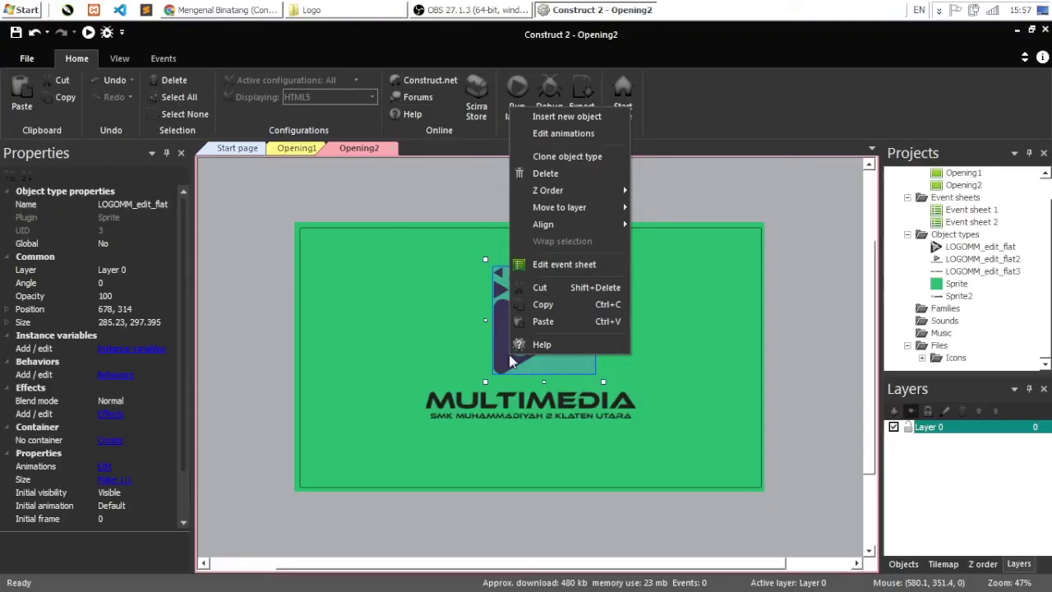
{"action": "mouse_move", "coordinate": [580, 227]}
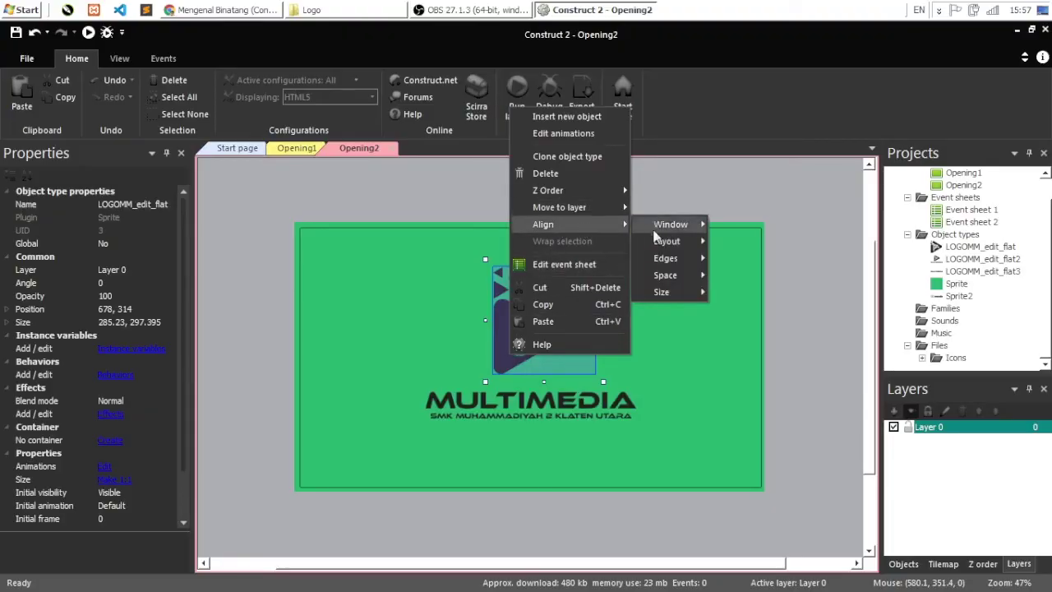
{"action": "mouse_move", "coordinate": [666, 241]}
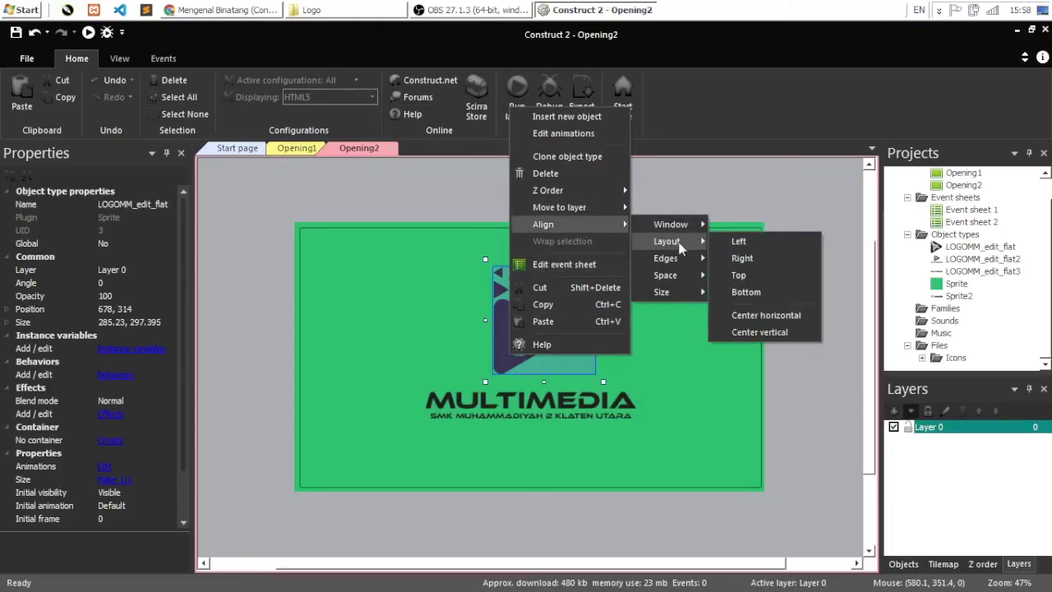
{"action": "left_click", "coordinate": [760, 314]}
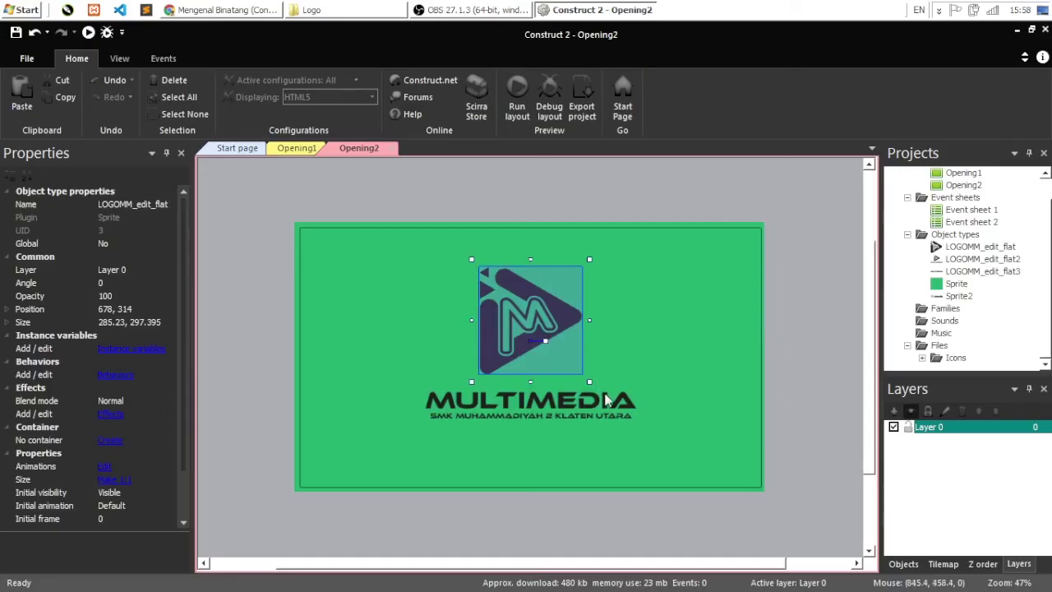
Step: Scale the M symbol down to about 208 by 217 and move it closer above the lettering, to about 640, 355
{"action": "left_click_drag", "start_coordinate": [588, 380], "coordinate": [575, 372], "text": "shift"}
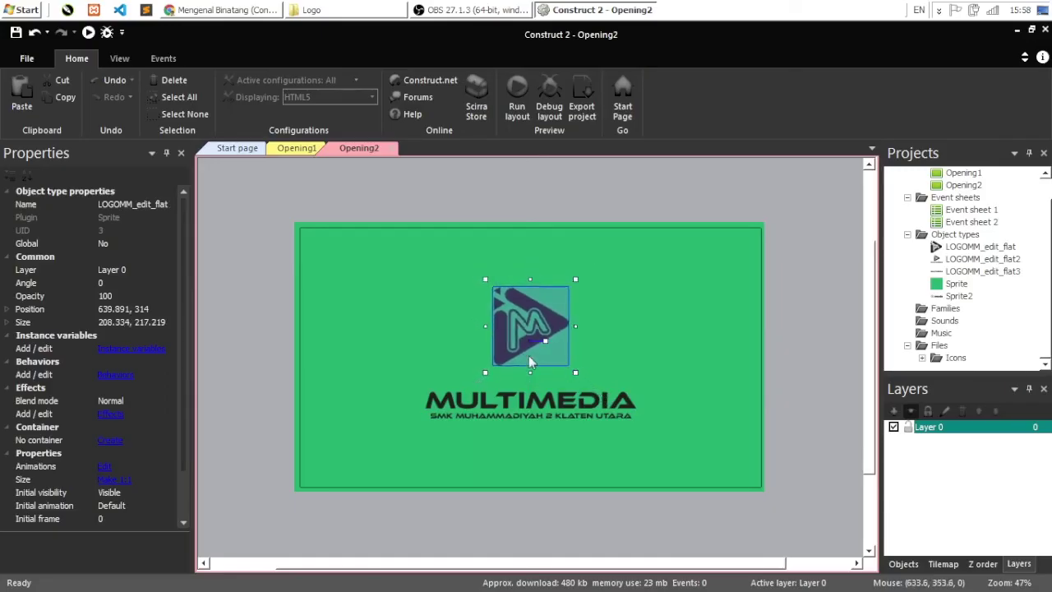
{"action": "left_click_drag", "start_coordinate": [503, 355], "coordinate": [502, 370]}
{"action": "left_click", "coordinate": [613, 188]}
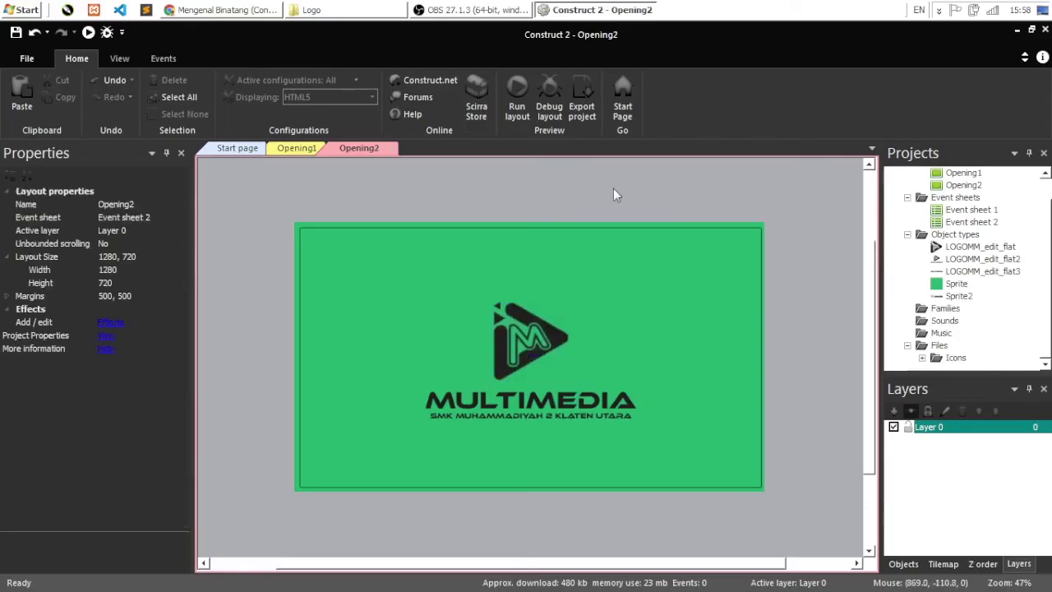
Step: Move the M symbol and lettering up together, to about 640, 323 for the symbol and 640, 299 for the lettering
{"action": "left_click", "coordinate": [500, 366]}
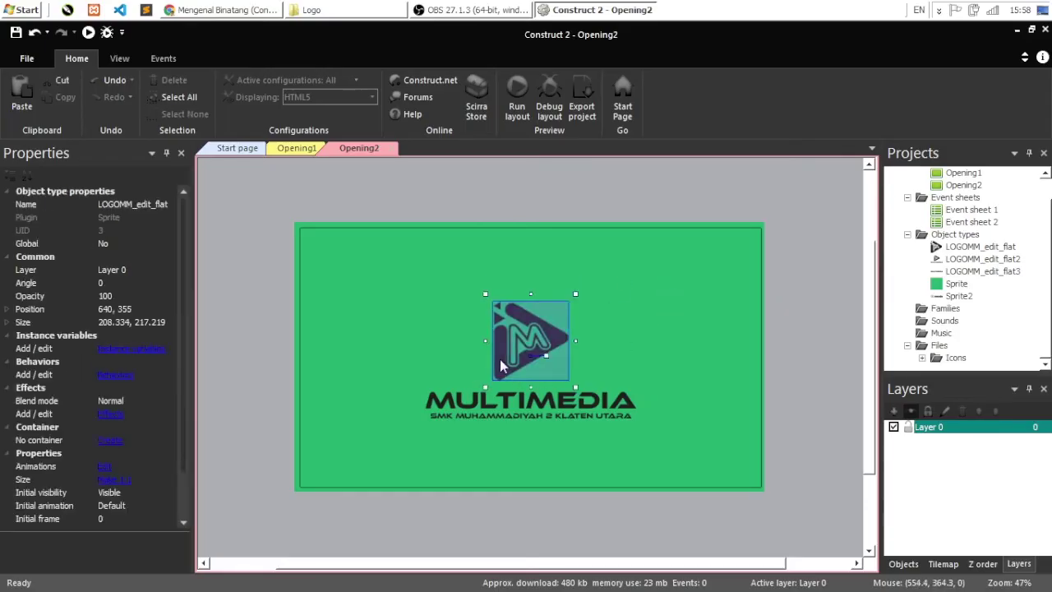
{"action": "left_click", "coordinate": [530, 398], "text": "shift"}
{"action": "left_click_drag", "start_coordinate": [536, 399], "coordinate": [534, 388]}
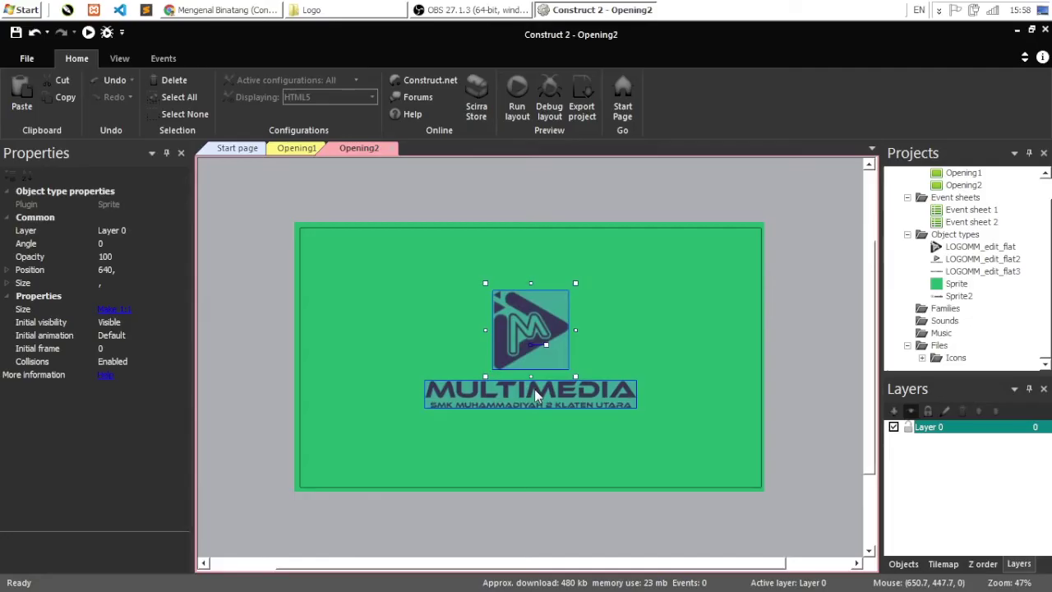
{"action": "left_click", "coordinate": [609, 204]}
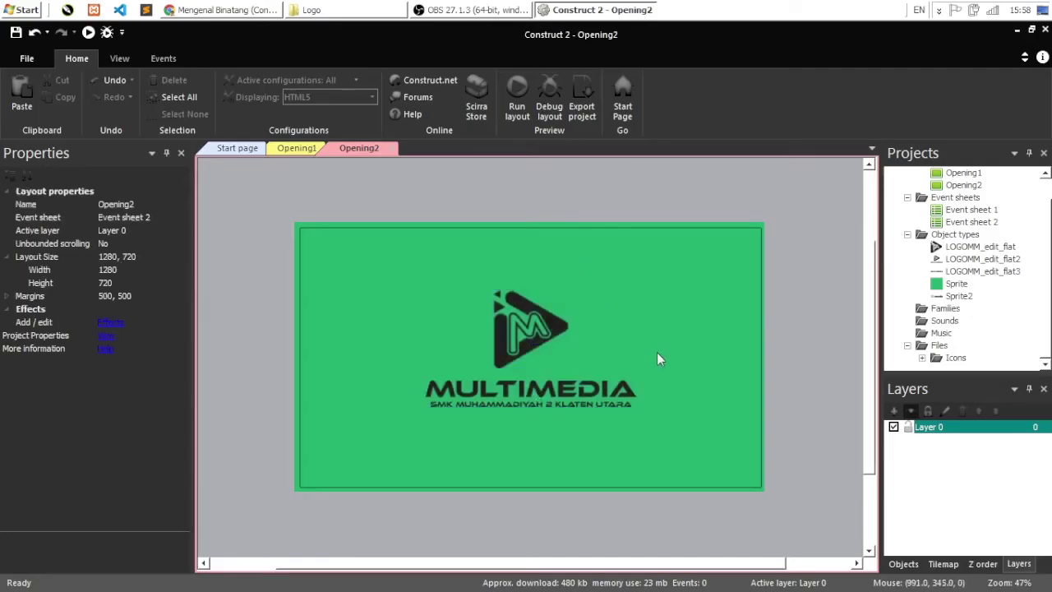
Step: Add the Black & White effect to the M symbol and set its threshold to 0
{"action": "left_click", "coordinate": [507, 359]}
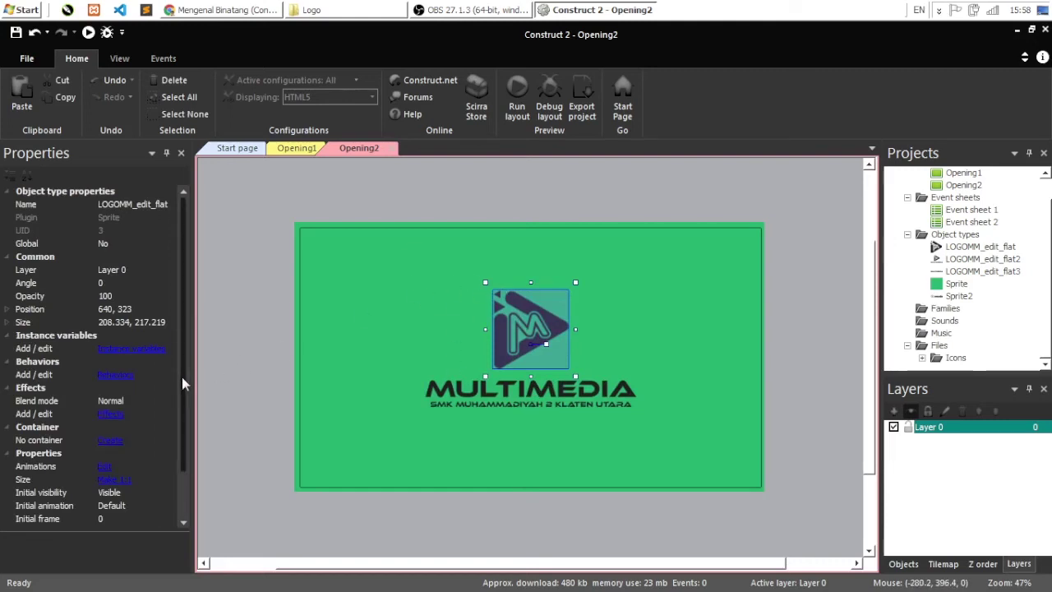
{"action": "scroll", "coordinate": [181, 376], "scroll_direction": "down", "scroll_amount": 2}
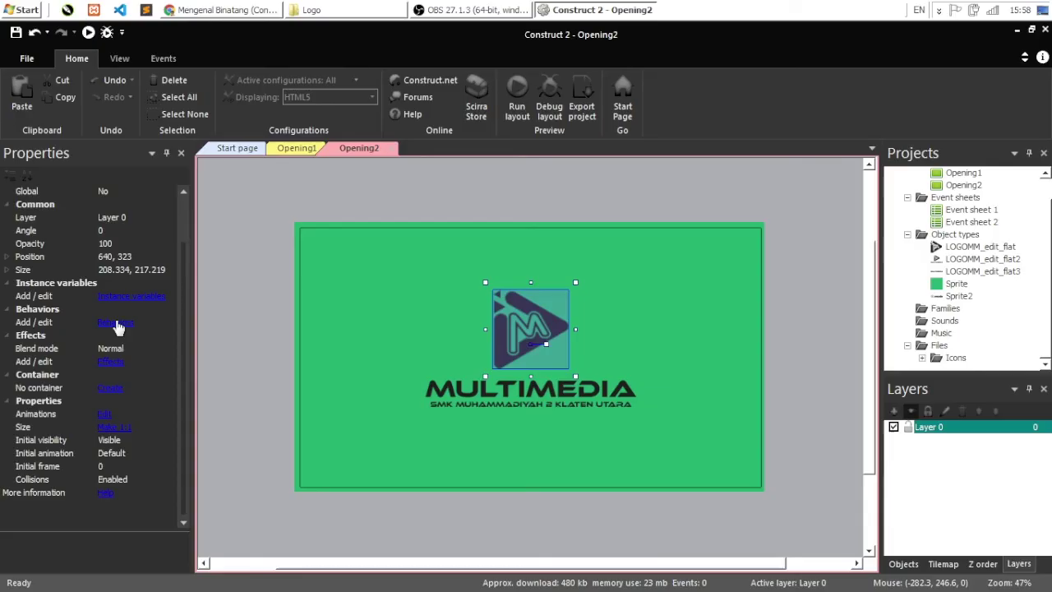
{"action": "left_click", "coordinate": [110, 361]}
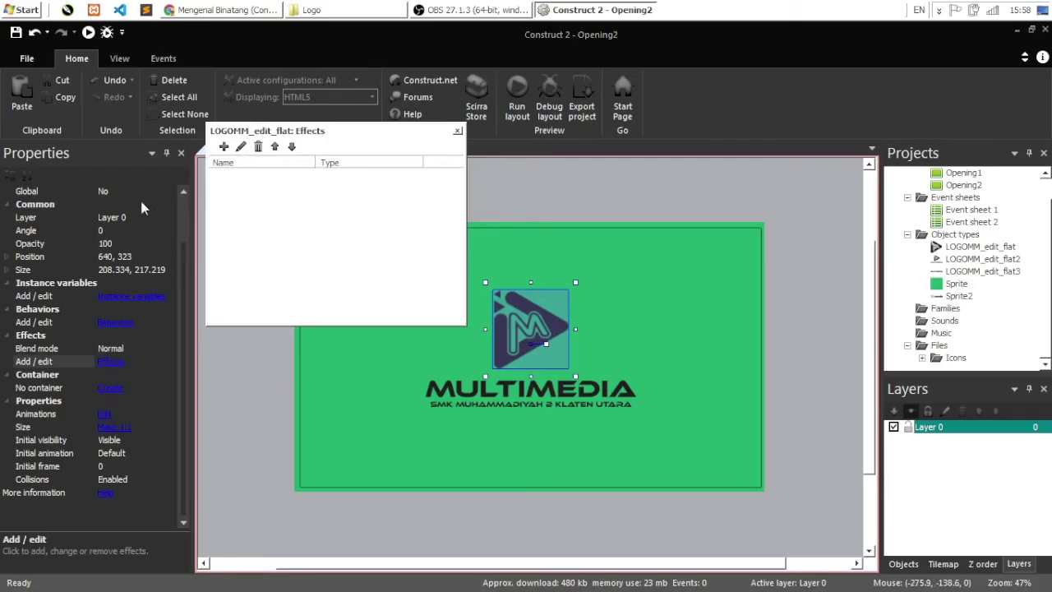
{"action": "left_click", "coordinate": [223, 146]}
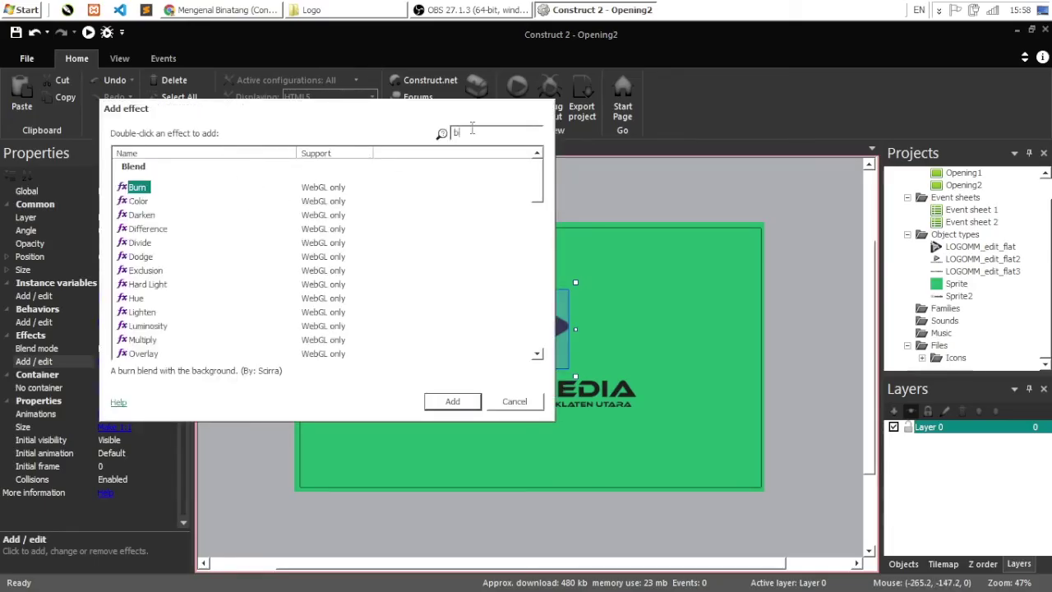
{"action": "scroll", "coordinate": [247, 279], "scroll_direction": "down", "scroll_amount": 4}
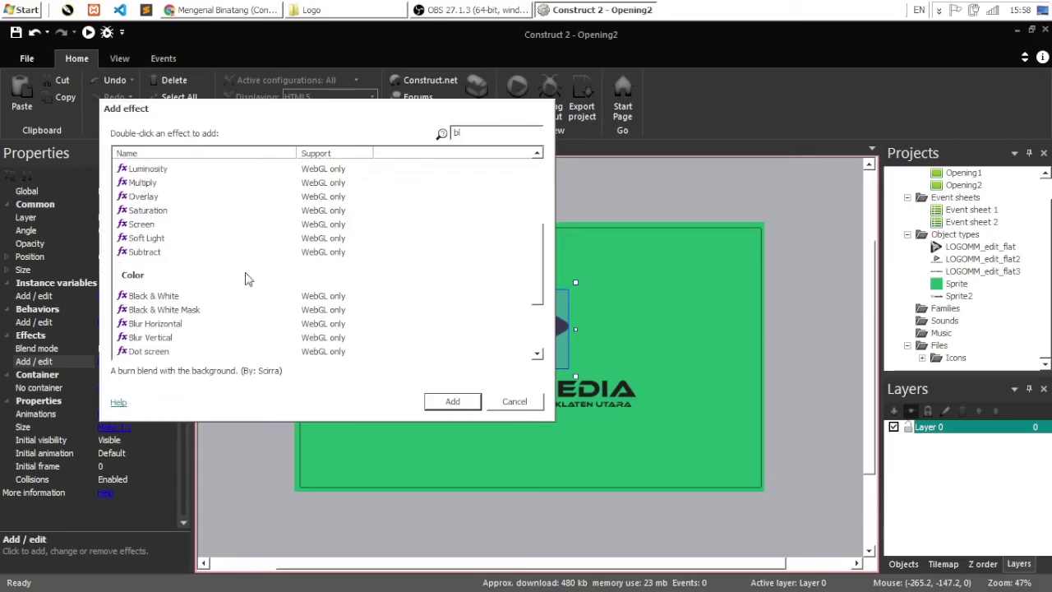
{"action": "left_click", "coordinate": [156, 295]}
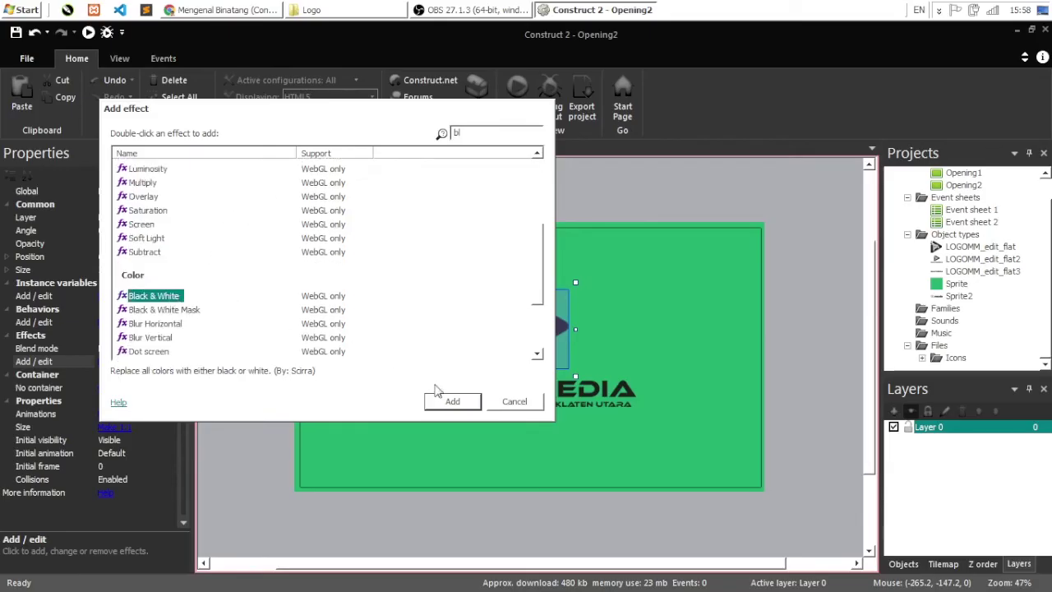
{"action": "left_click", "coordinate": [453, 401]}
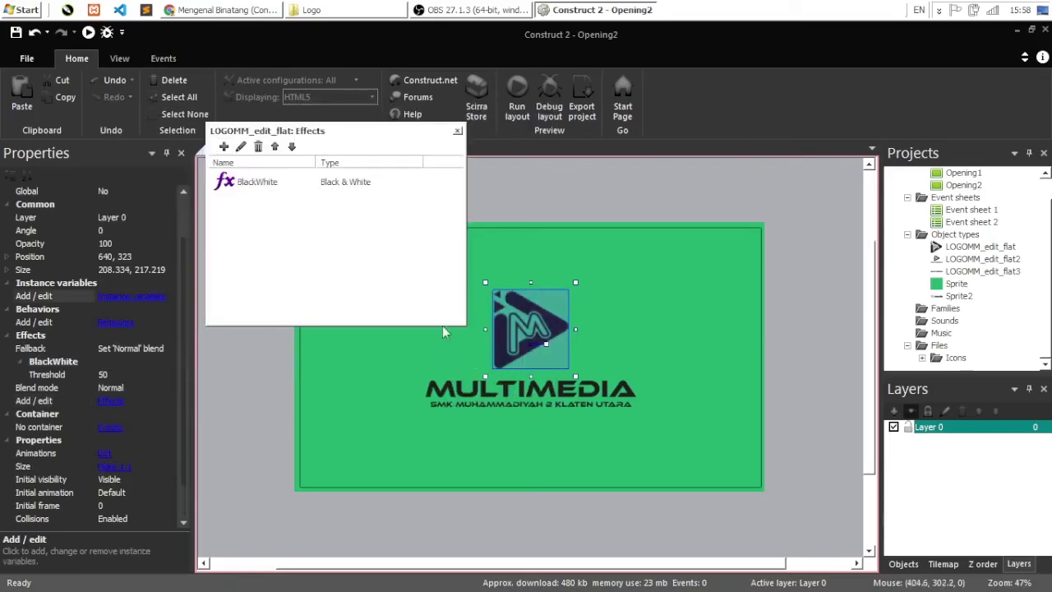
{"action": "left_click", "coordinate": [458, 133]}
{"action": "left_click", "coordinate": [113, 376]}
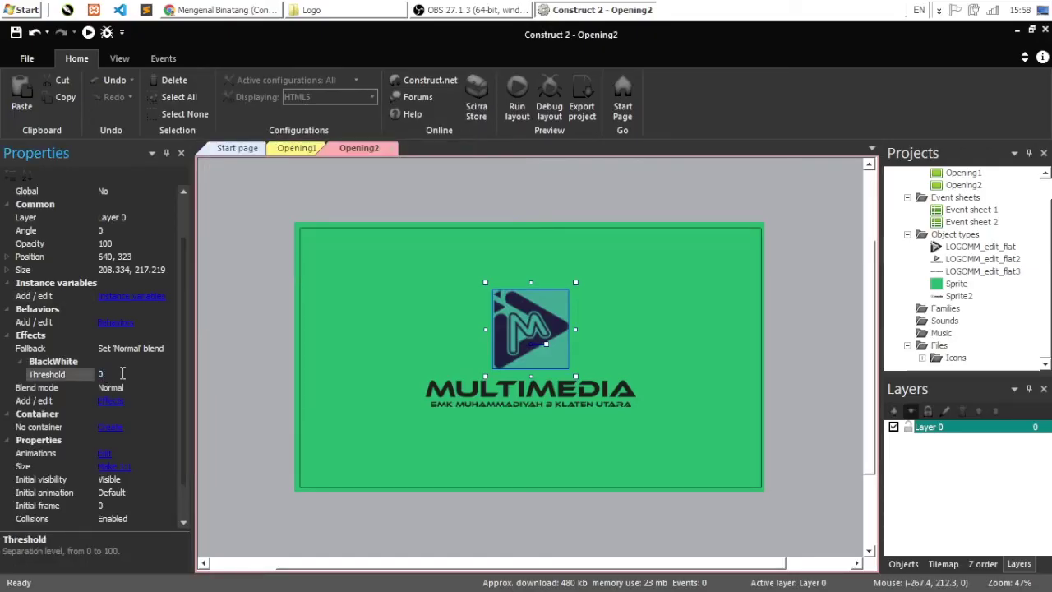
{"action": "type", "text": "0"}
{"action": "key", "text": "Return"}
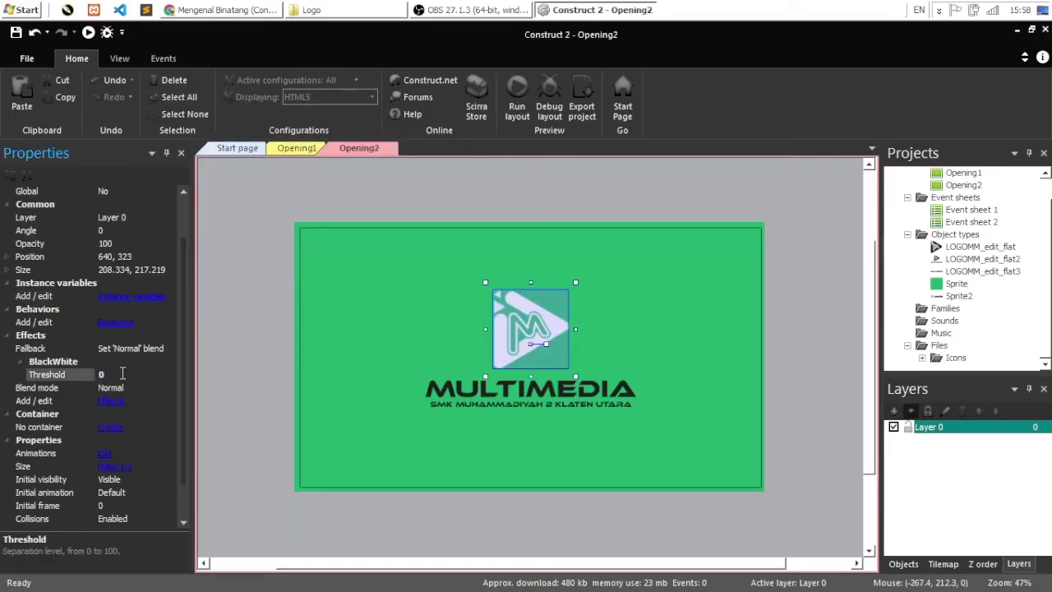
Step: Add the Black & White effect to the MULTIMEDIA lettering and set its threshold to 0
{"action": "left_click", "coordinate": [460, 393]}
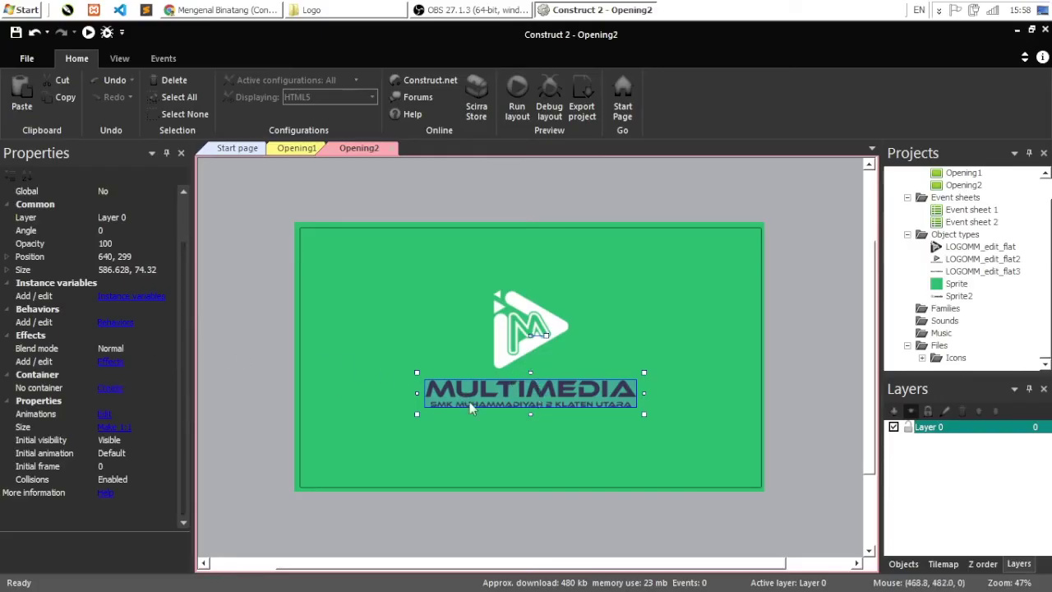
{"action": "left_click", "coordinate": [108, 361]}
{"action": "left_click", "coordinate": [231, 153]}
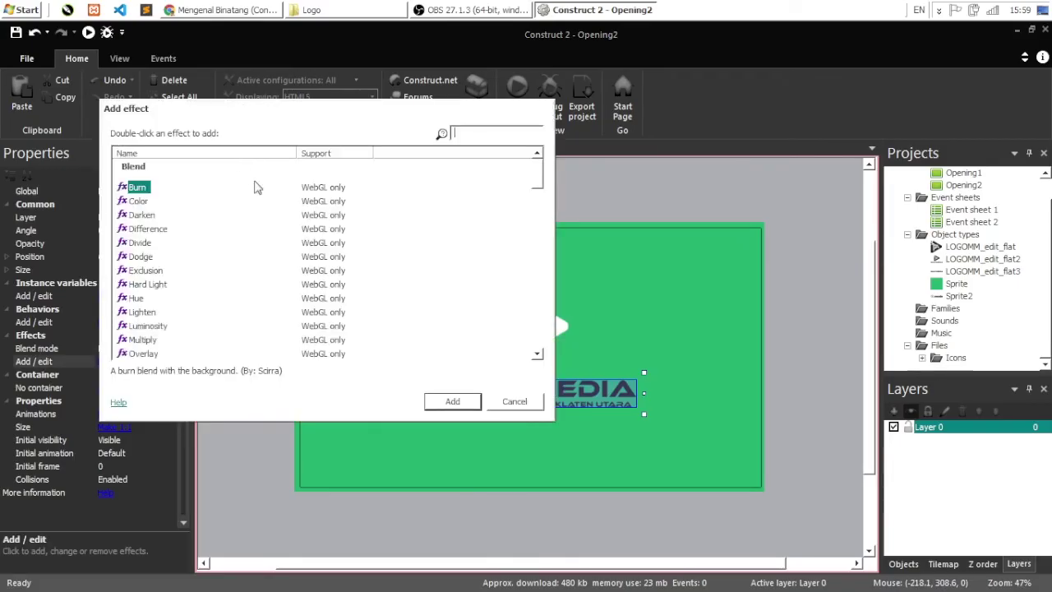
{"action": "scroll", "coordinate": [288, 259], "scroll_direction": "down", "scroll_amount": 5}
{"action": "scroll", "coordinate": [211, 311], "scroll_direction": "down", "scroll_amount": 2}
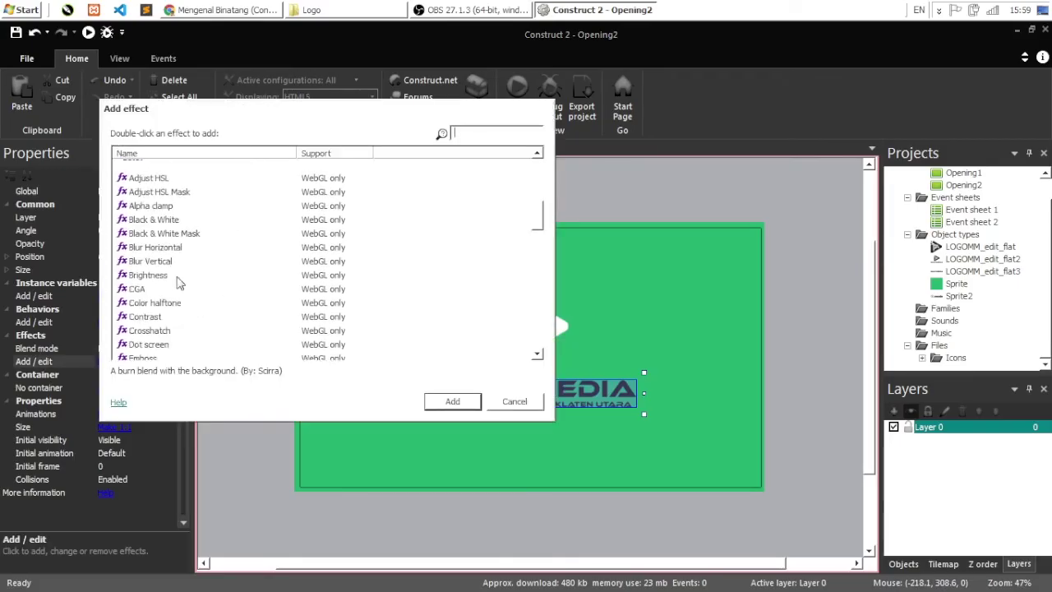
{"action": "left_click", "coordinate": [159, 224]}
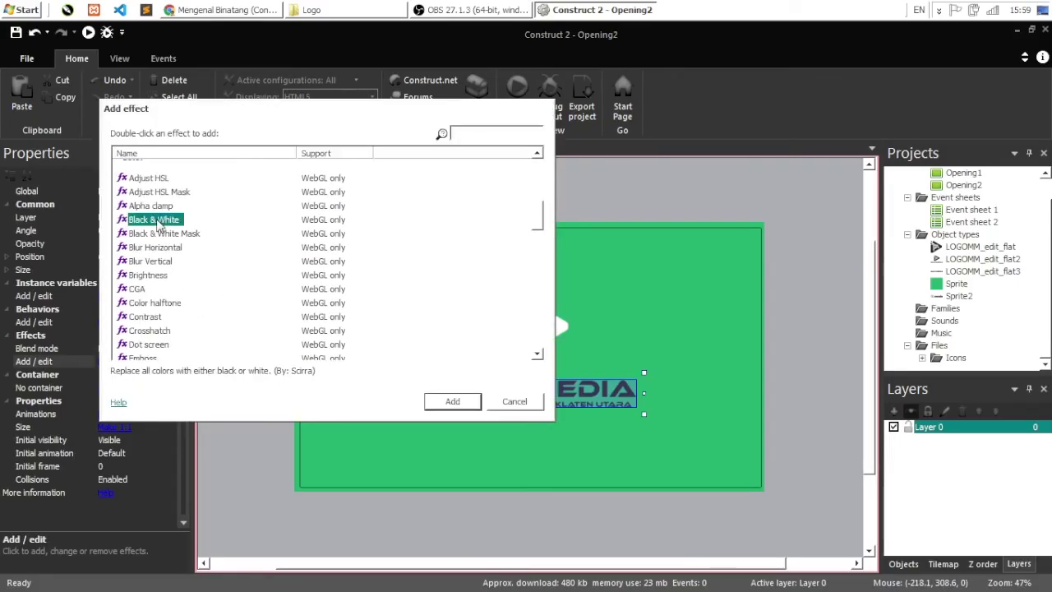
{"action": "left_click", "coordinate": [444, 404]}
{"action": "left_click", "coordinate": [460, 130]}
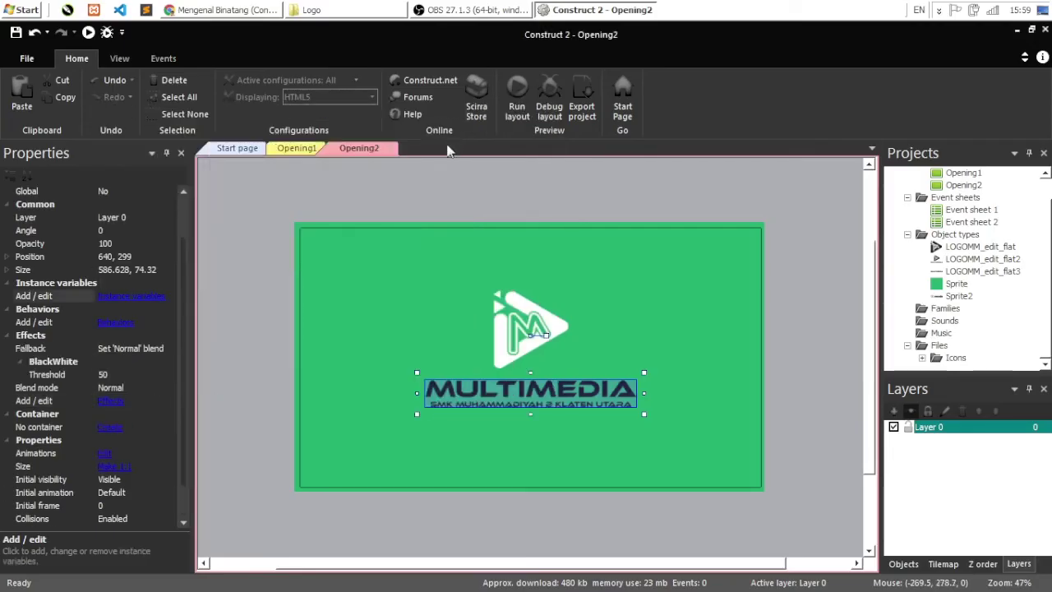
{"action": "left_click", "coordinate": [130, 374]}
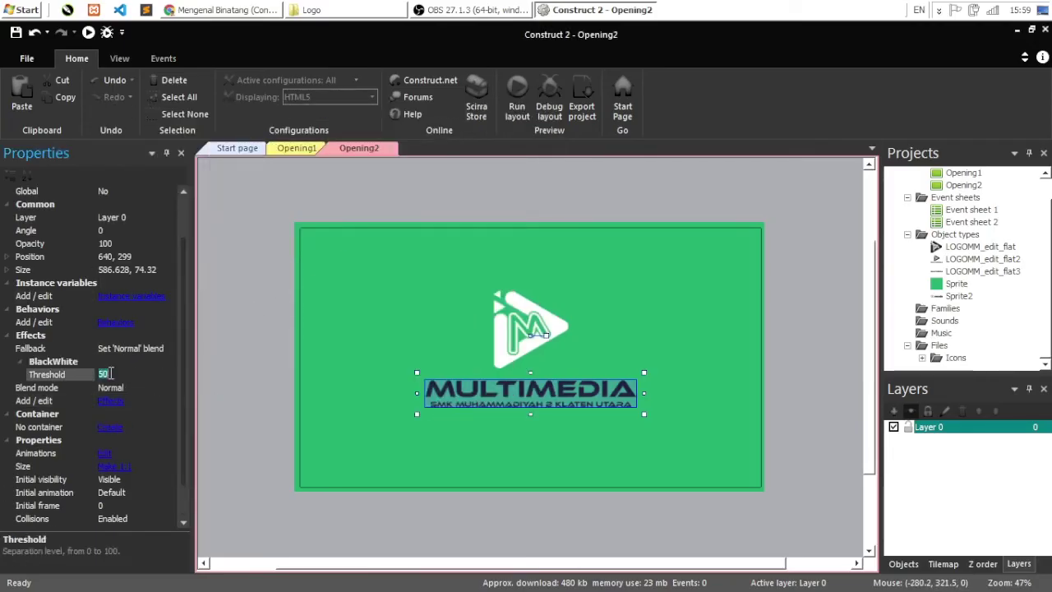
{"action": "type", "text": "0"}
{"action": "key", "text": "Return"}
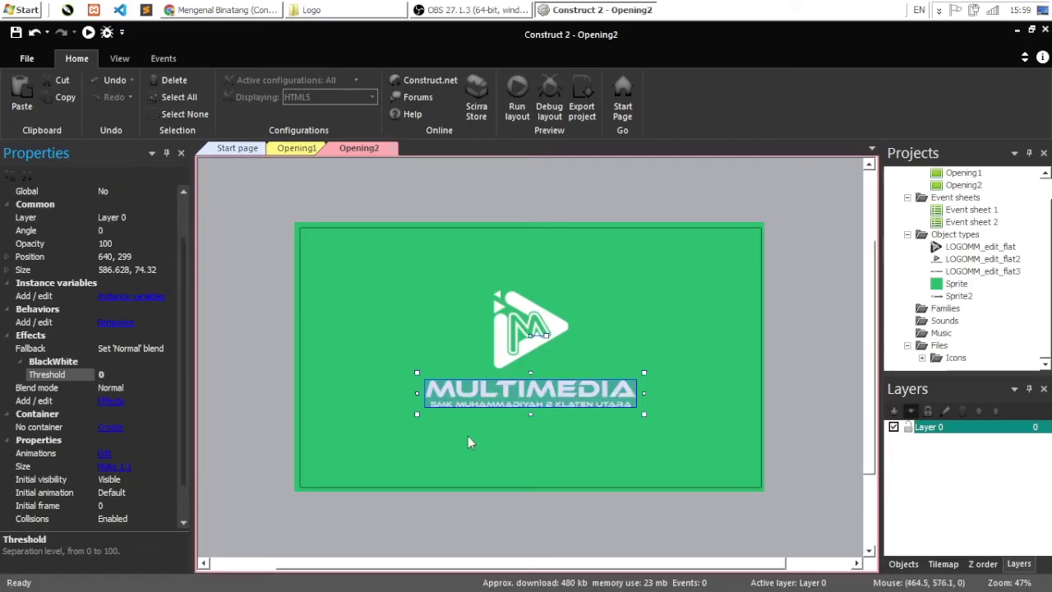
{"action": "left_click", "coordinate": [566, 197]}
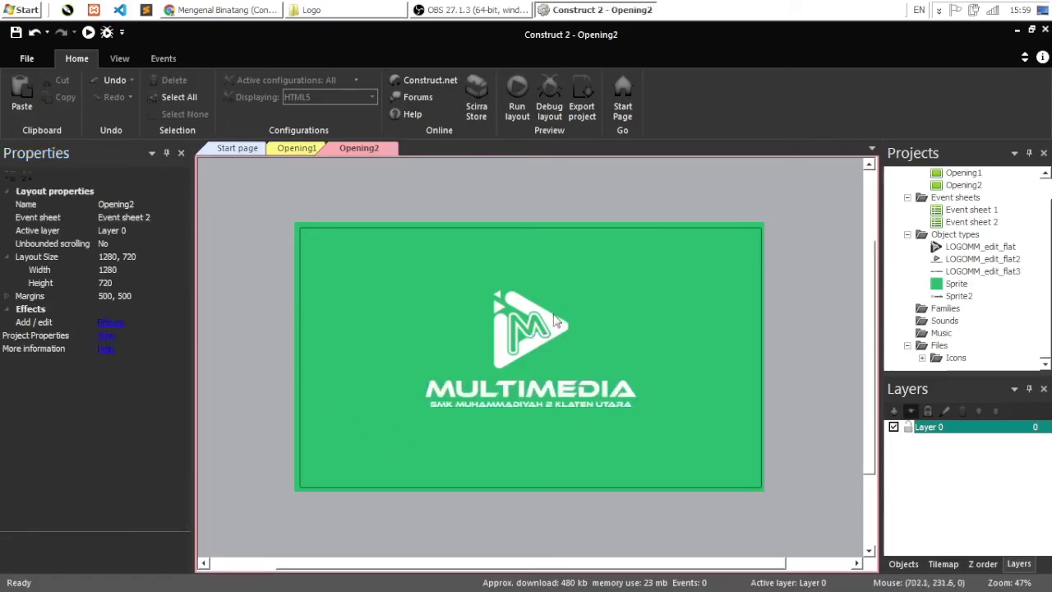
Step: Add the LiteTween behavior to the M symbol
{"action": "left_click", "coordinate": [543, 343]}
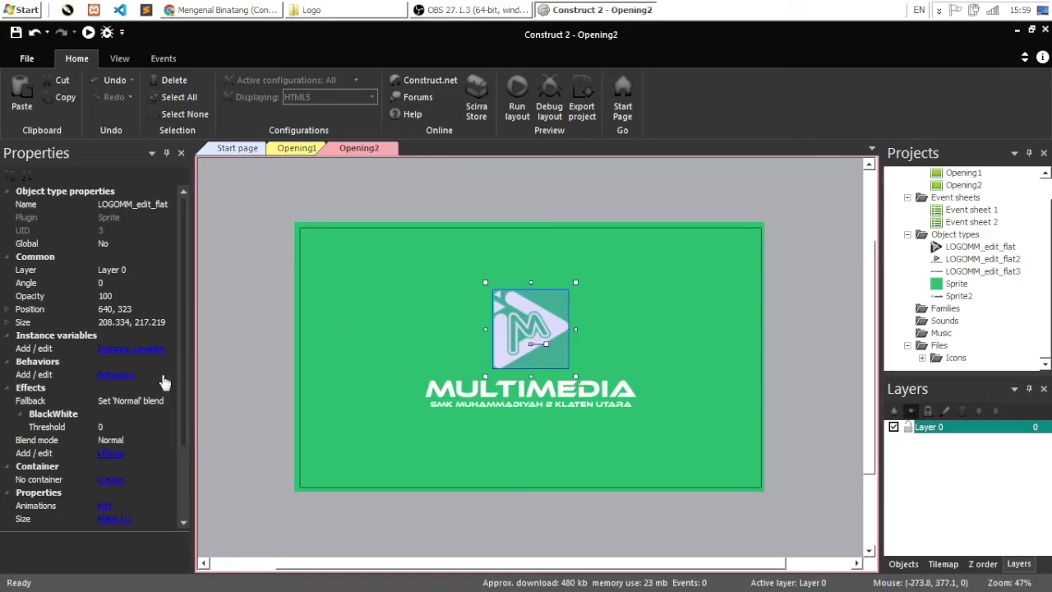
{"action": "left_click", "coordinate": [102, 376]}
{"action": "left_click", "coordinate": [372, 208]}
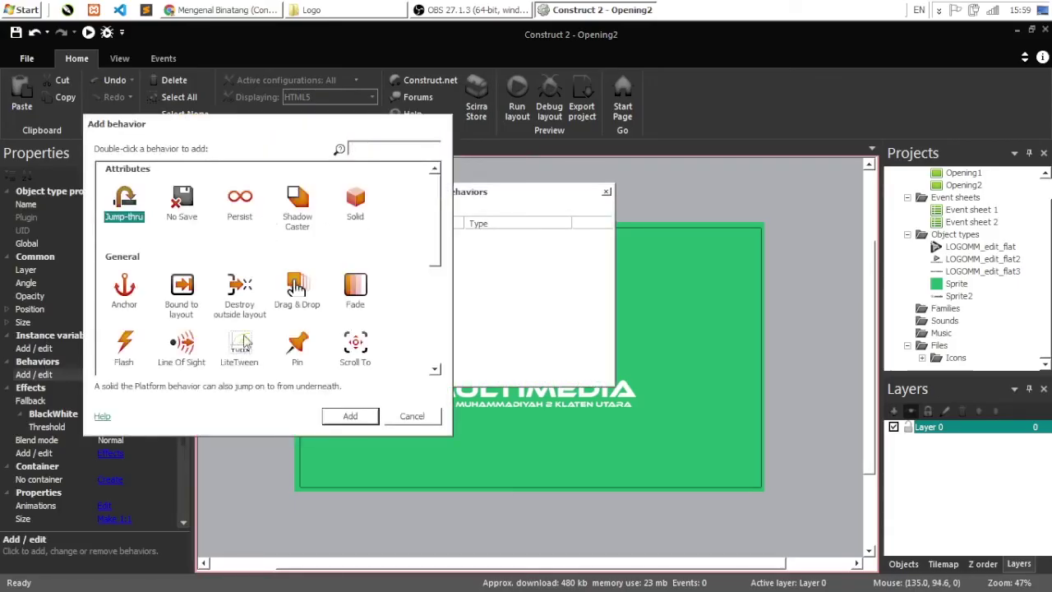
{"action": "left_click", "coordinate": [240, 349]}
{"action": "left_click", "coordinate": [348, 417]}
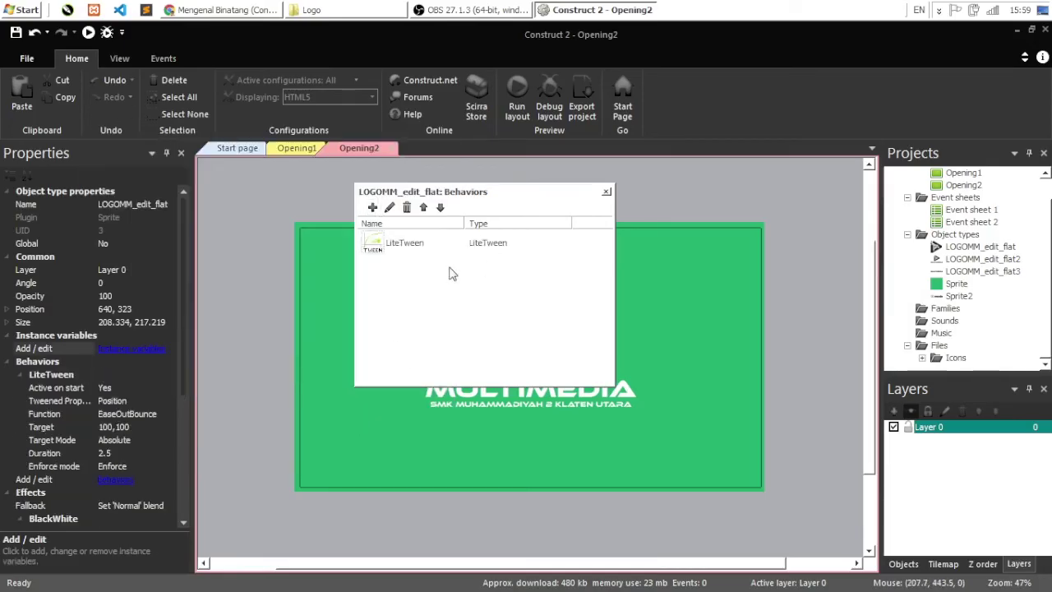
{"action": "left_click", "coordinate": [606, 191]}
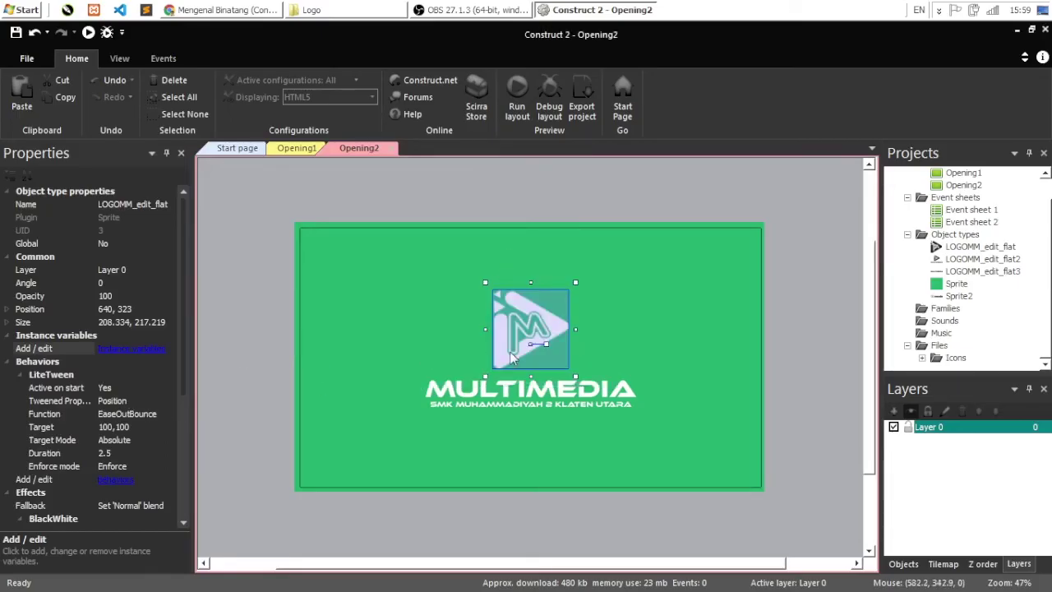
Step: Set the tweened property of the M symbol's LiteTween behavior to Size
{"action": "left_click", "coordinate": [112, 401]}
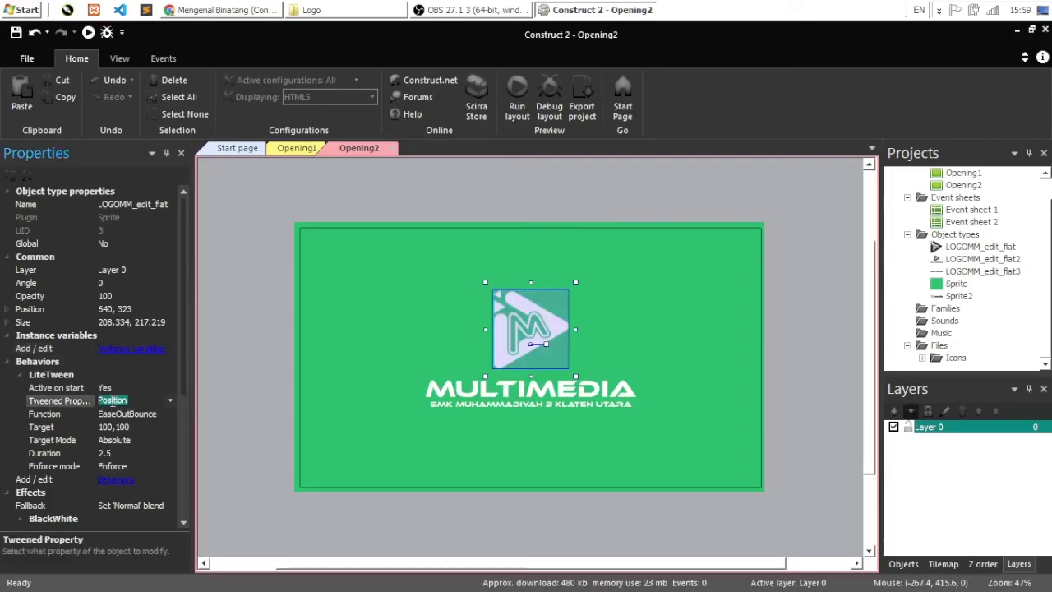
{"action": "left_click", "coordinate": [169, 401]}
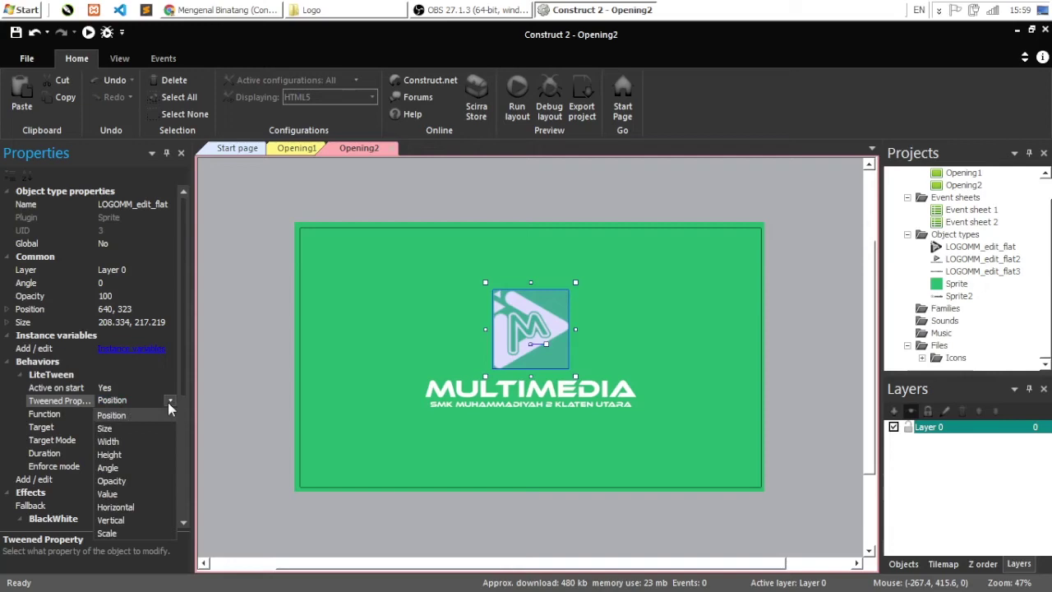
{"action": "left_click", "coordinate": [118, 430]}
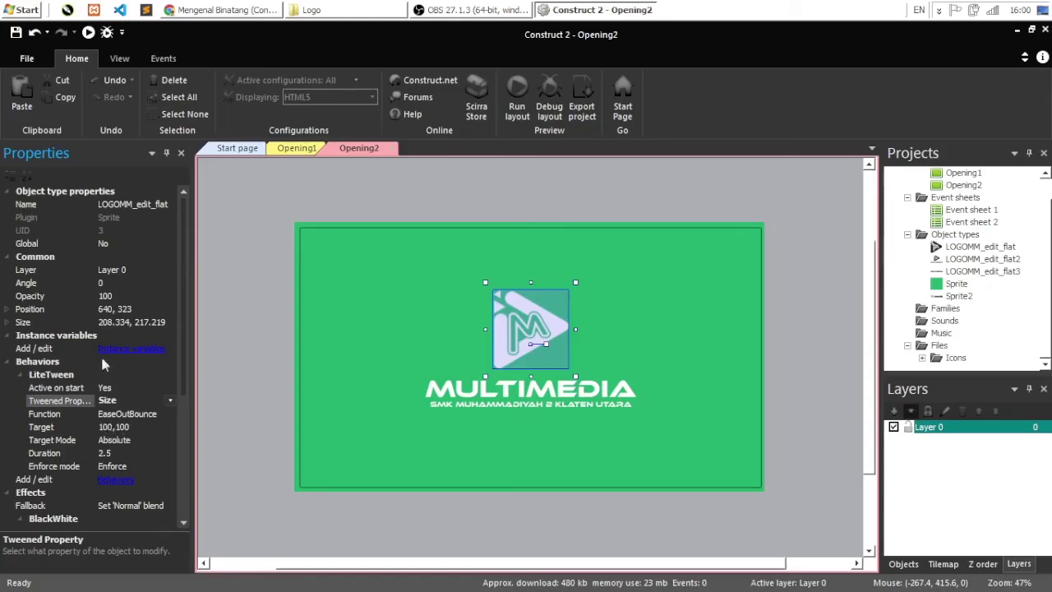
Step: Set the M symbol's LiteTween target to its full size of 208.334, 217.219, and shrink the symbol to about 14 by 14 px
{"action": "left_click", "coordinate": [7, 324]}
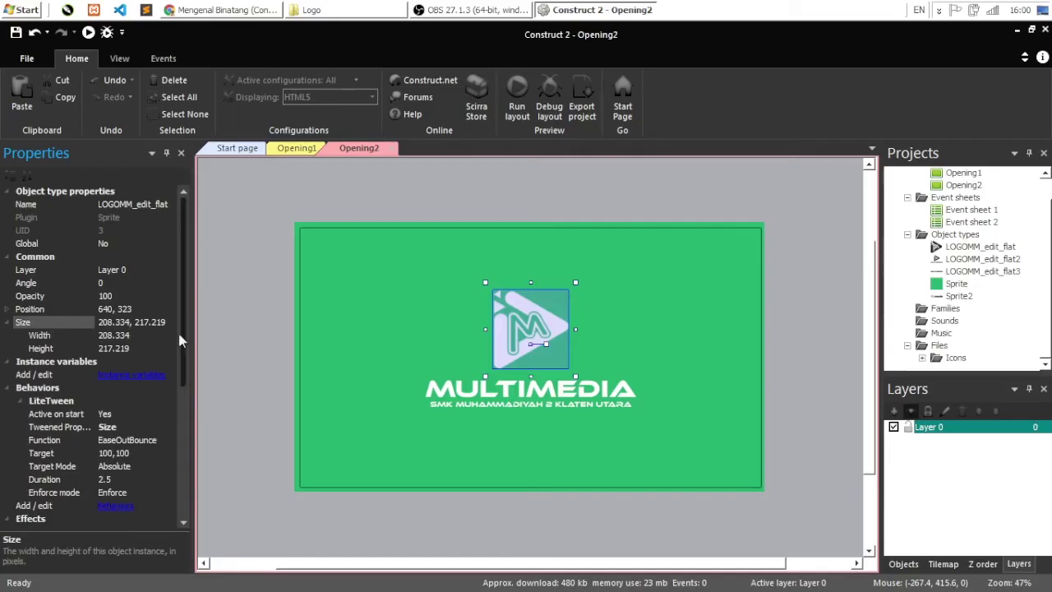
{"action": "scroll", "coordinate": [180, 338], "scroll_direction": "down", "scroll_amount": 1}
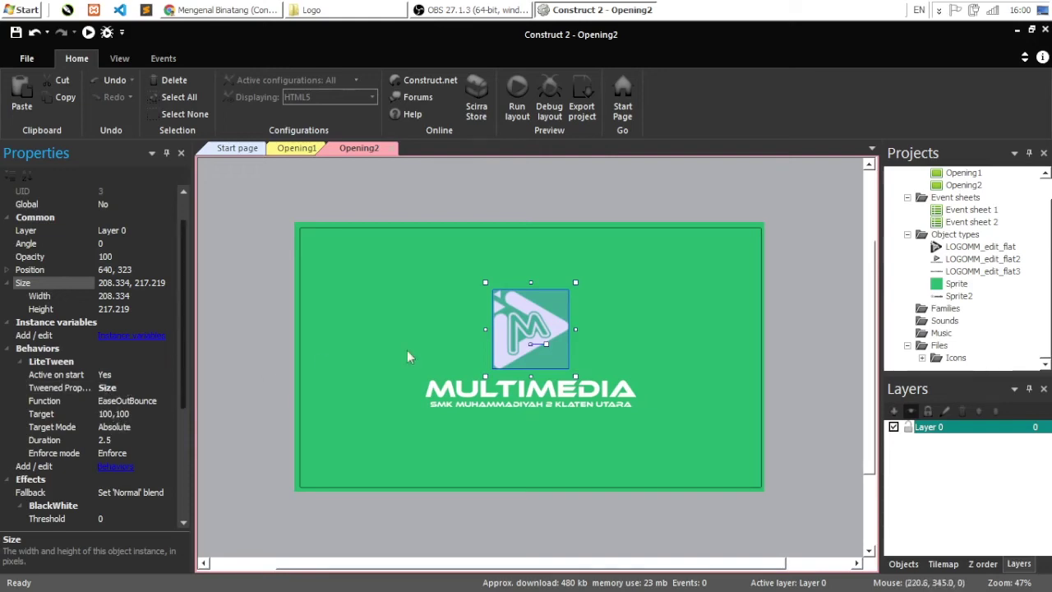
{"action": "left_click", "coordinate": [102, 282]}
{"action": "key", "text": "ctrl+c"}
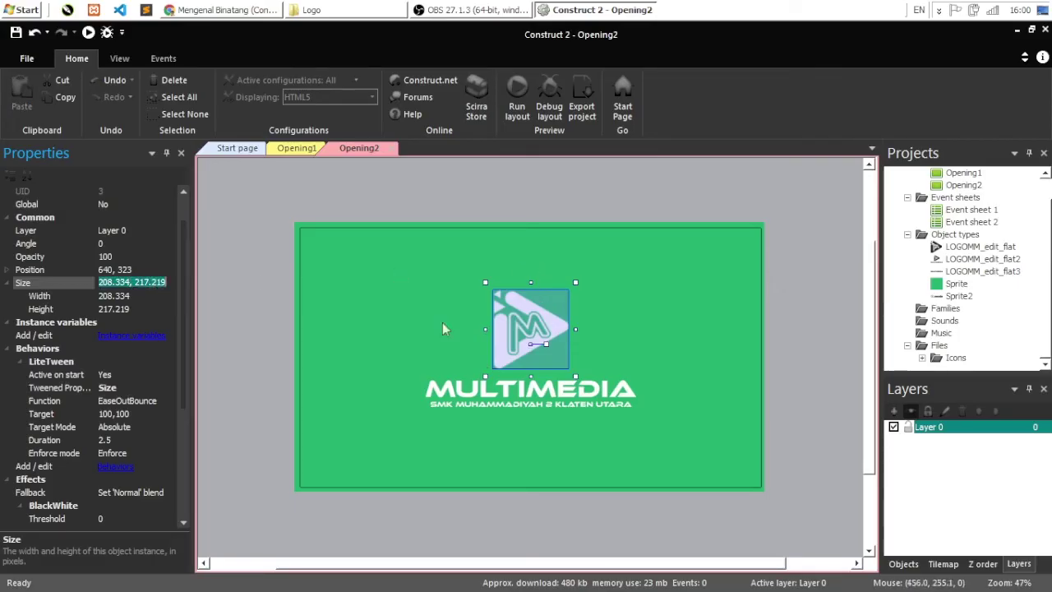
{"action": "left_click", "coordinate": [141, 409]}
{"action": "key", "text": "ctrl+v"}
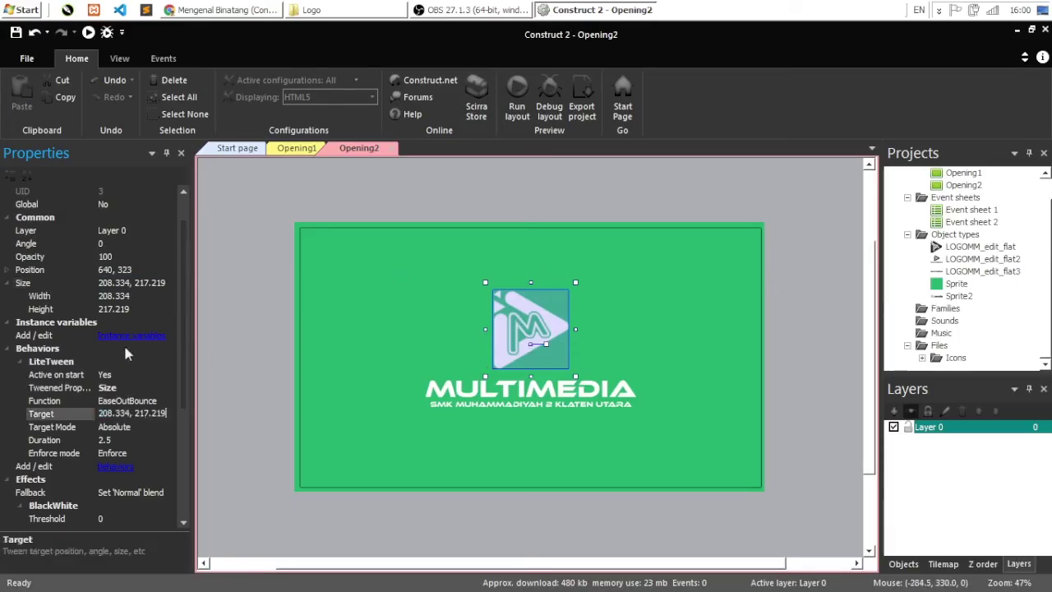
{"action": "left_click", "coordinate": [504, 339]}
{"action": "left_click_drag", "start_coordinate": [572, 374], "coordinate": [534, 344]}
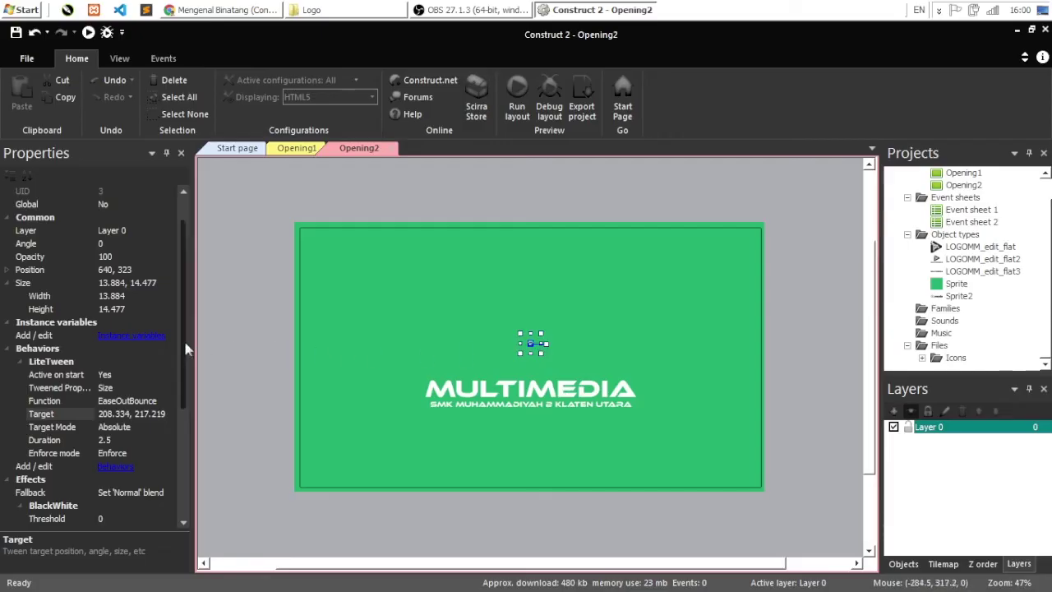
Step: Set the M symbol's LiteTween function to EaseOutBack and its duration to 2 seconds
{"action": "scroll", "coordinate": [183, 354], "scroll_direction": "down", "scroll_amount": 1}
{"action": "left_click", "coordinate": [151, 375]}
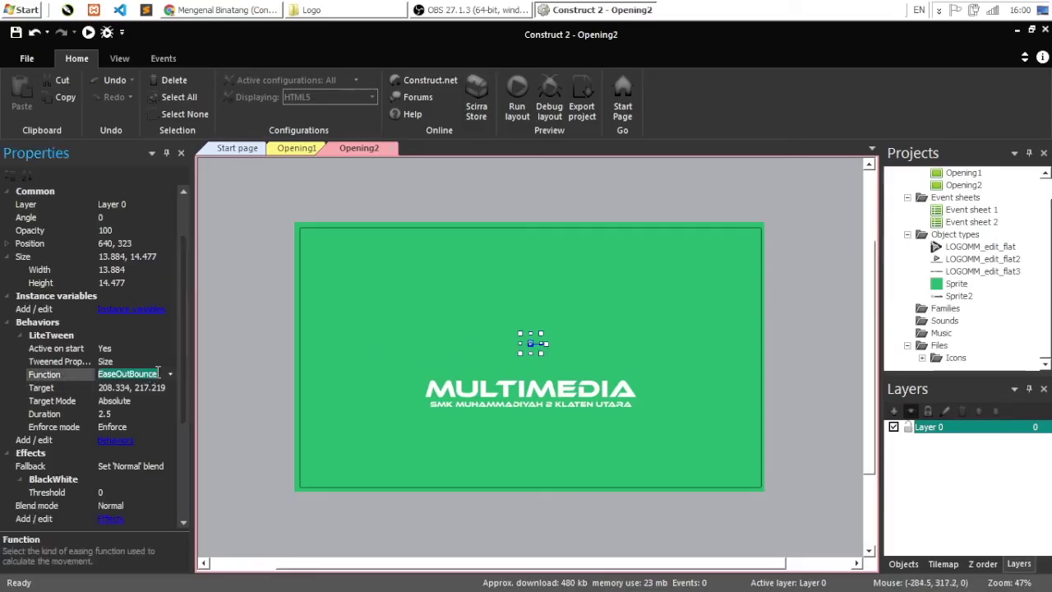
{"action": "left_click", "coordinate": [169, 376]}
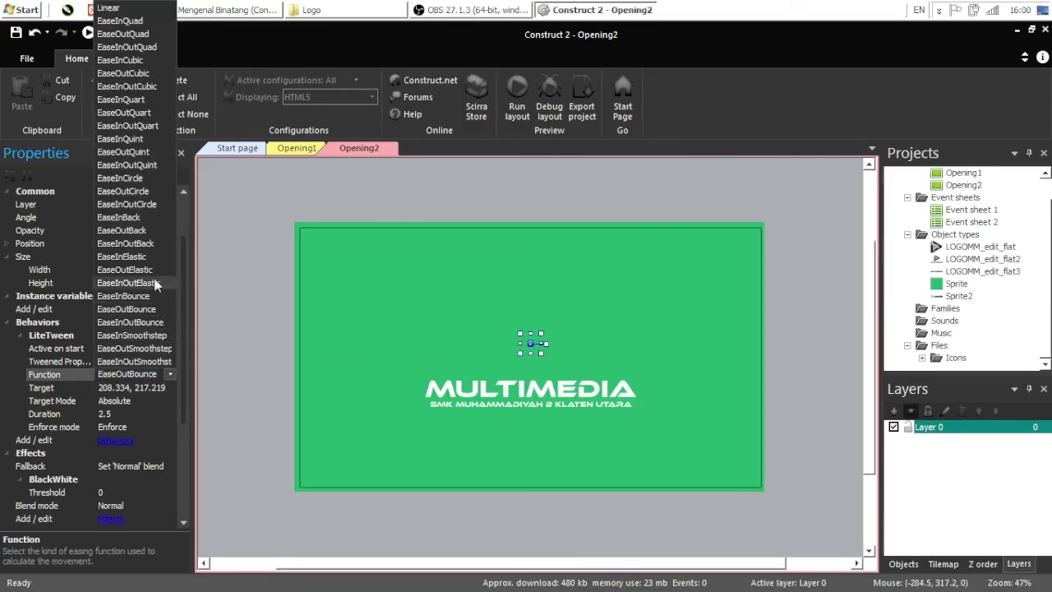
{"action": "left_click", "coordinate": [133, 231]}
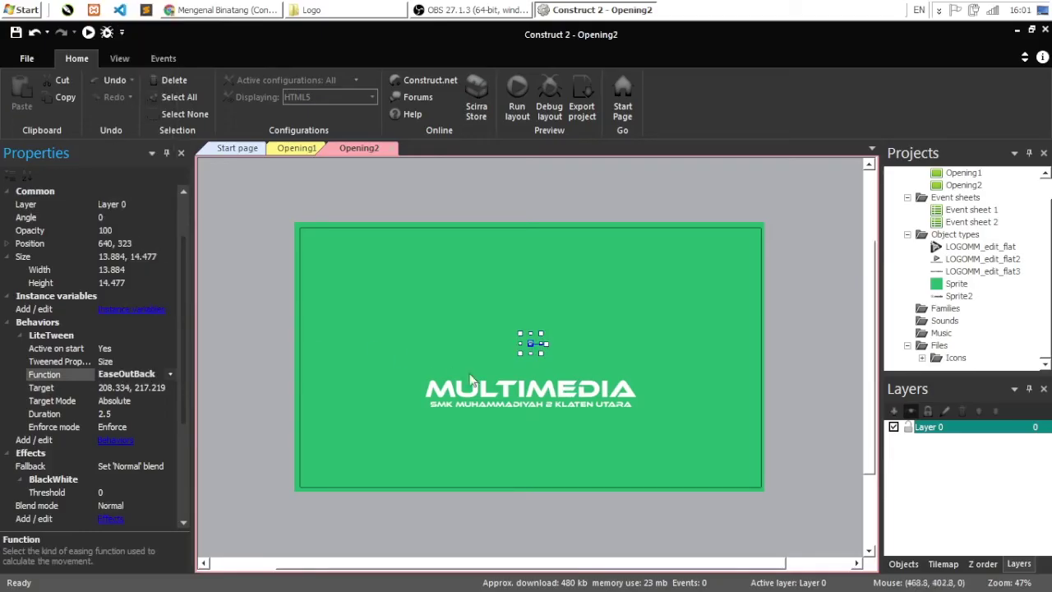
{"action": "left_click", "coordinate": [117, 414]}
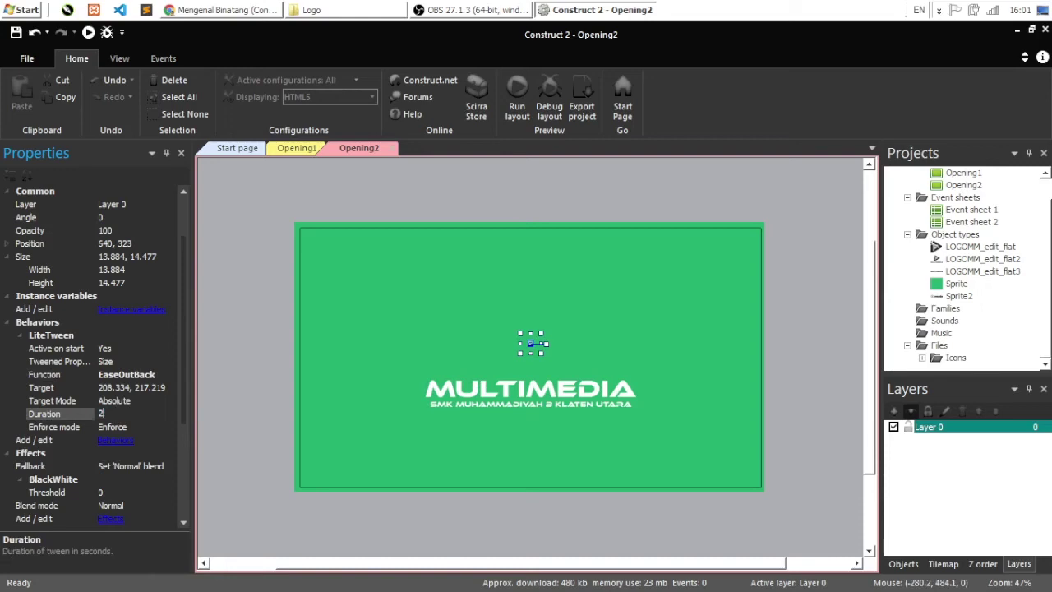
{"action": "type", "text": "2"}
{"action": "key", "text": "Return"}
Step: Add the LiteTween behavior to the MULTIMEDIA lettering
{"action": "left_click", "coordinate": [551, 389]}
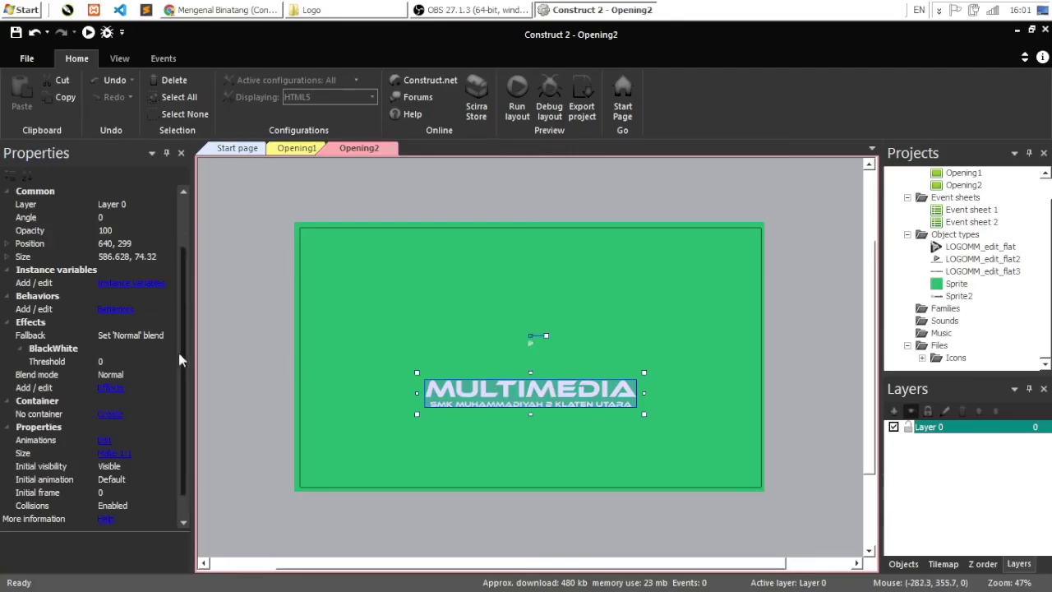
{"action": "scroll", "coordinate": [182, 359], "scroll_direction": "down", "scroll_amount": 1}
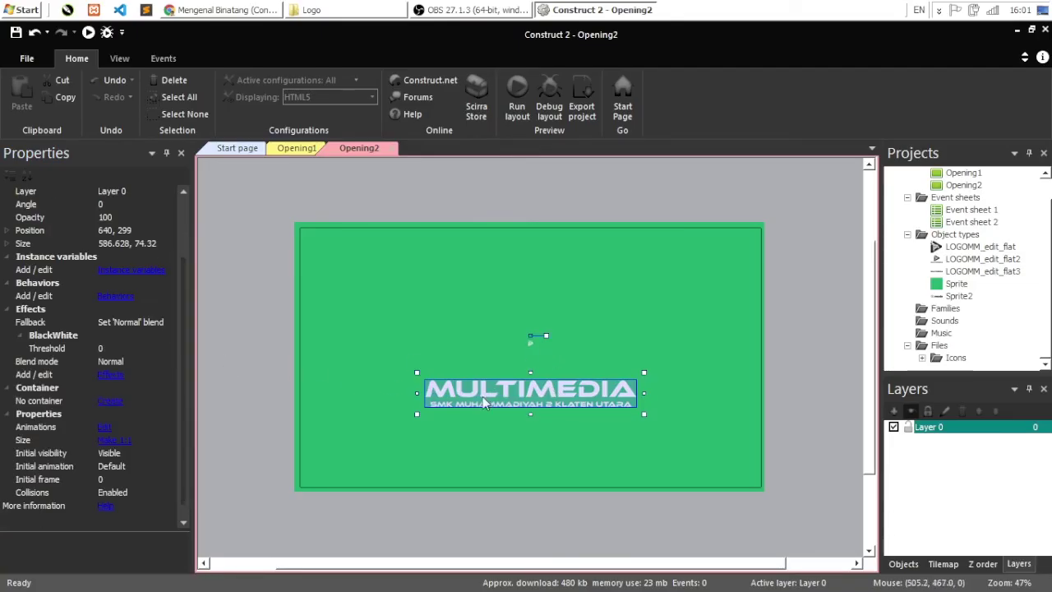
{"action": "left_click", "coordinate": [124, 297]}
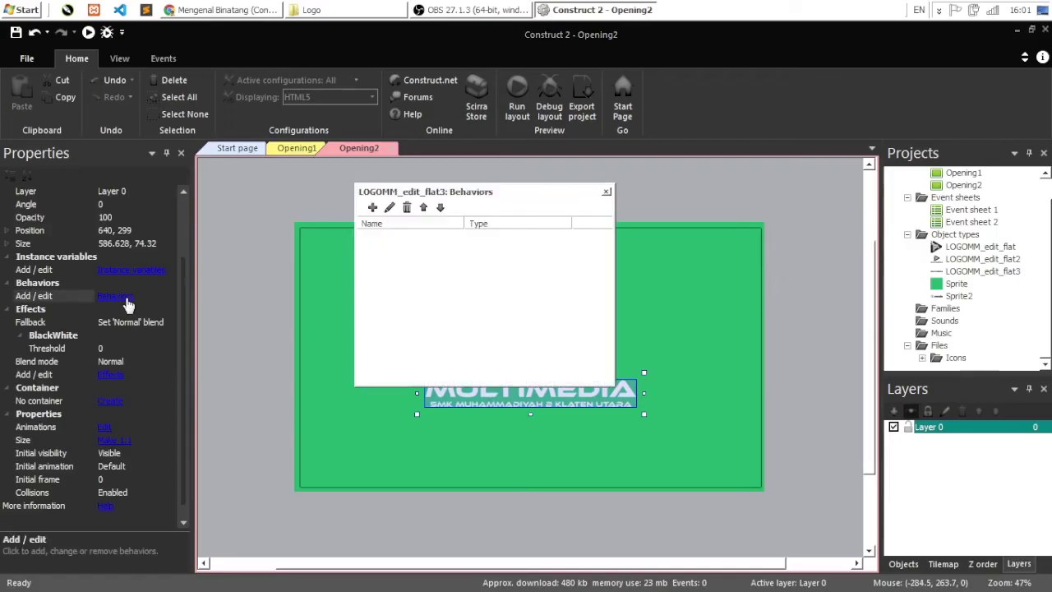
{"action": "left_click", "coordinate": [372, 208]}
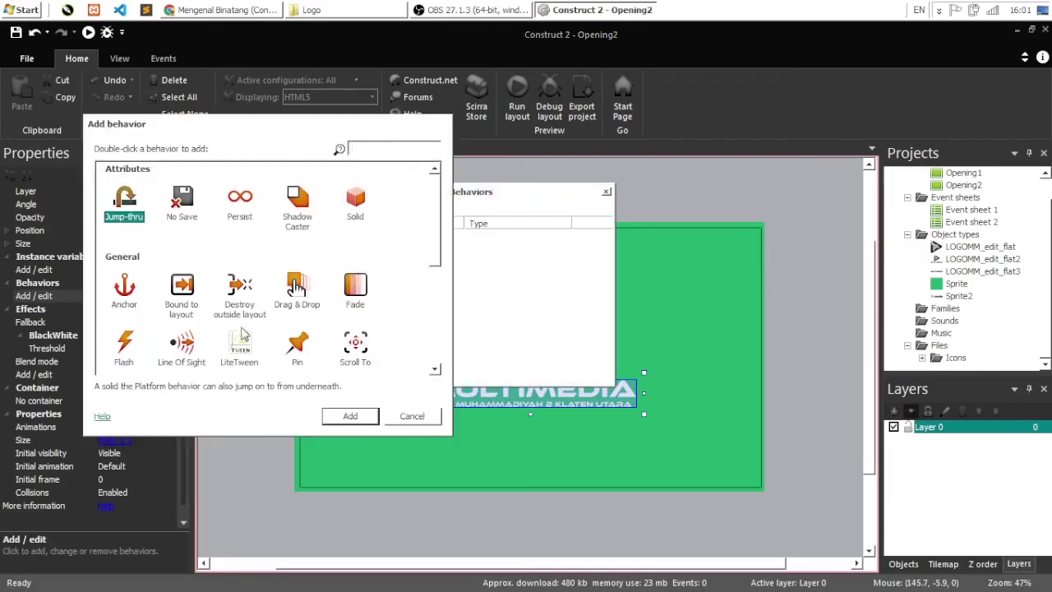
{"action": "left_click", "coordinate": [240, 342]}
{"action": "left_click", "coordinate": [350, 416]}
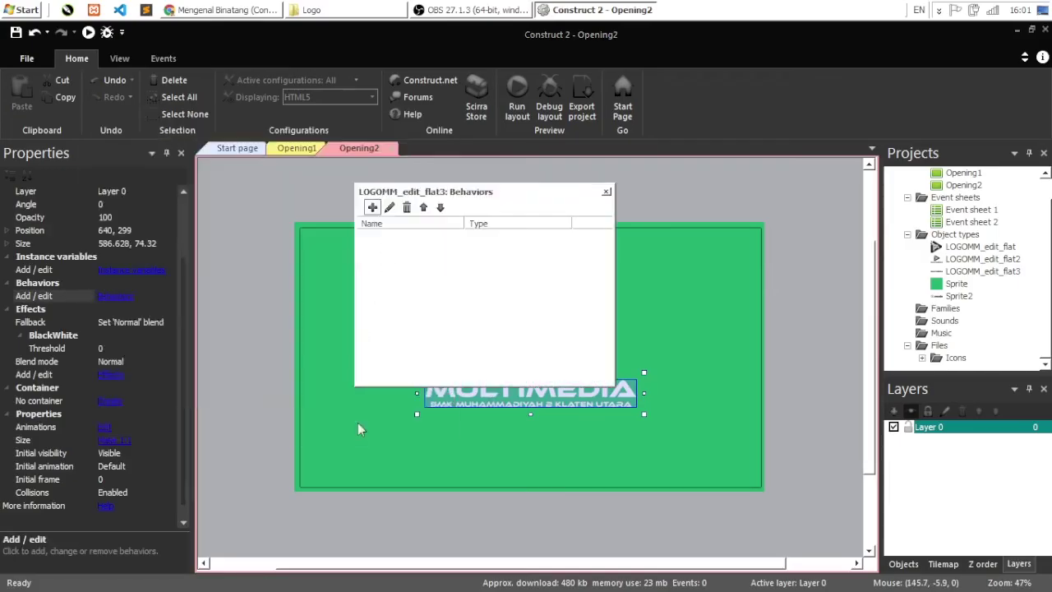
{"action": "left_click", "coordinate": [606, 192]}
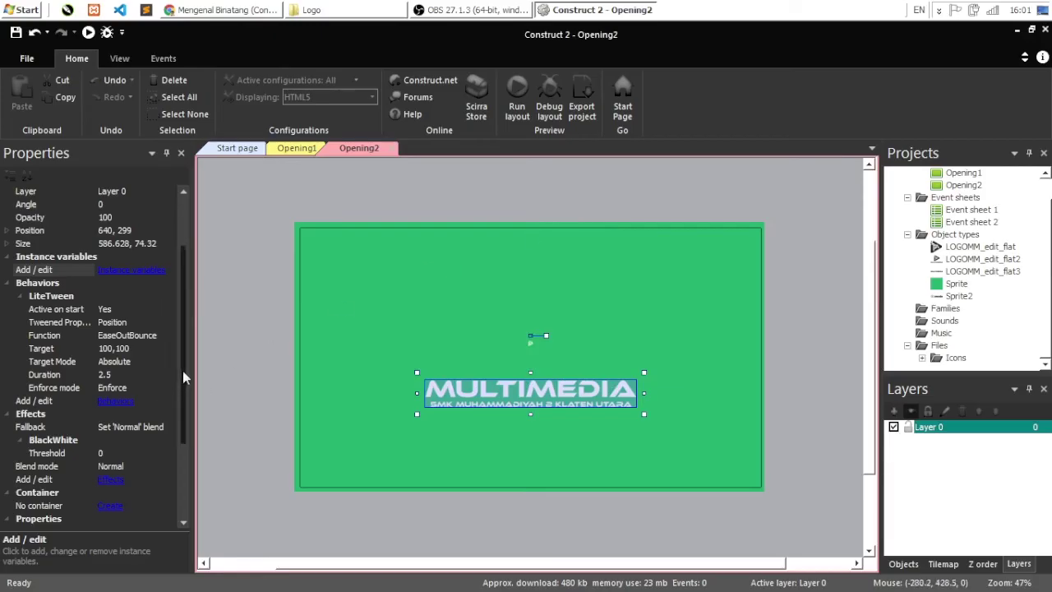
Step: Set the MULTIMEDIA lettering's LiteTween to tween Size with the EaseOutBack function
{"action": "left_click_drag", "start_coordinate": [183, 371], "coordinate": [185, 356]}
{"action": "left_click", "coordinate": [84, 348]}
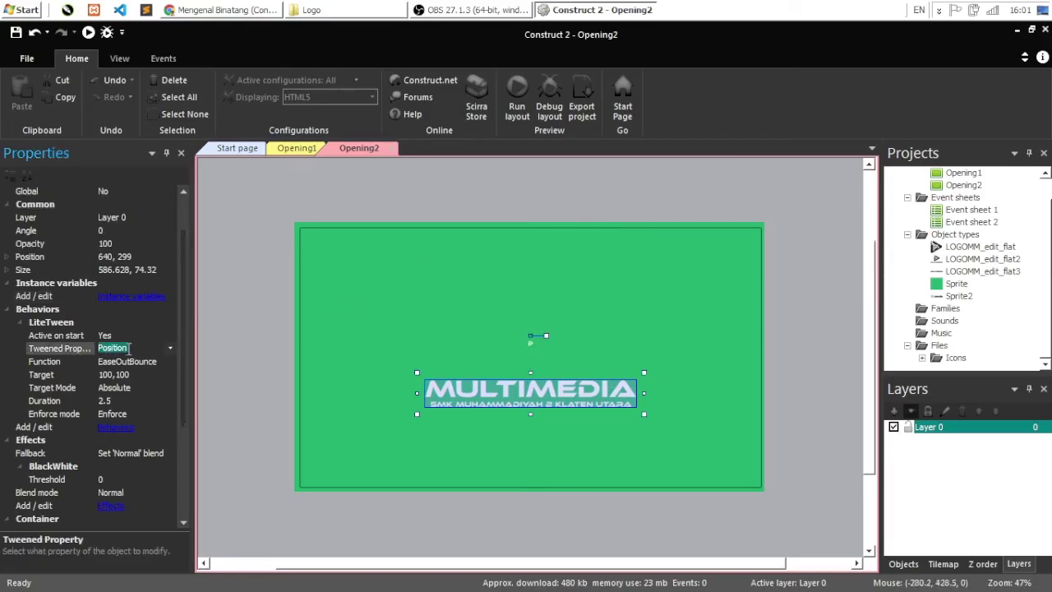
{"action": "left_click", "coordinate": [172, 348]}
{"action": "left_click", "coordinate": [131, 372]}
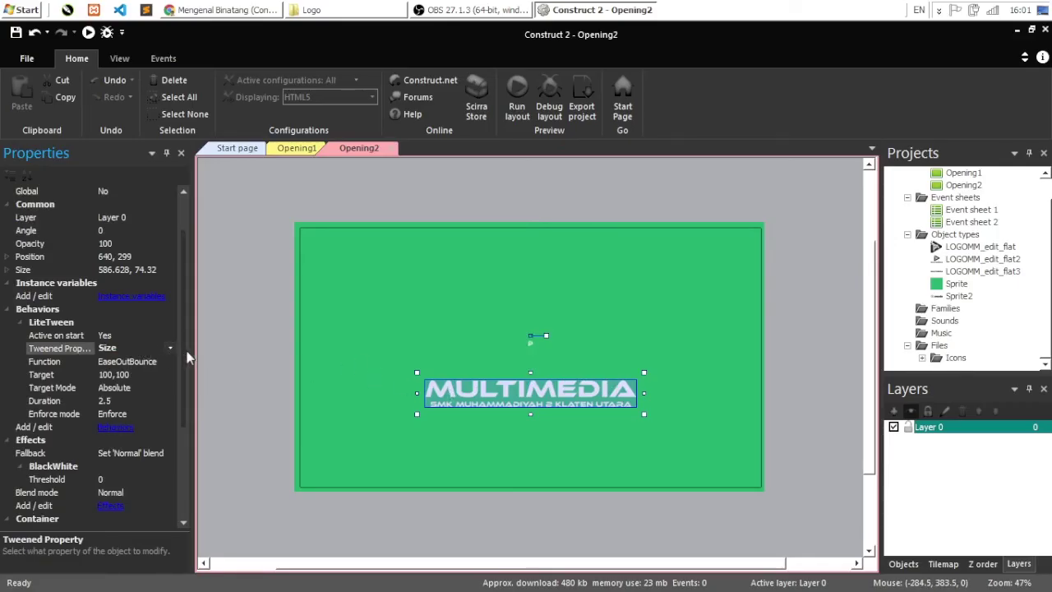
{"action": "left_click", "coordinate": [157, 362]}
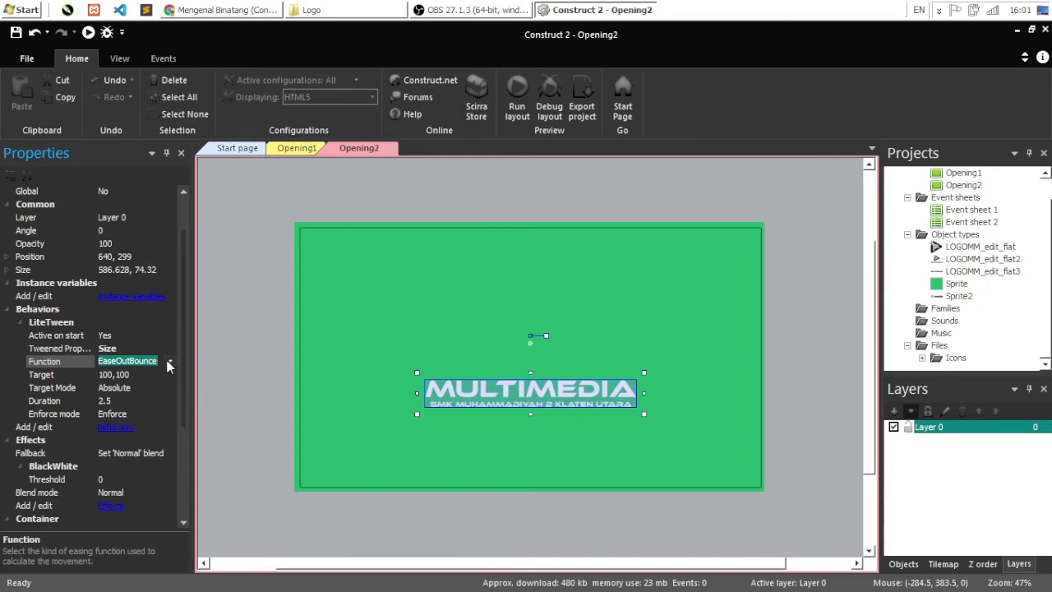
{"action": "left_click", "coordinate": [169, 362]}
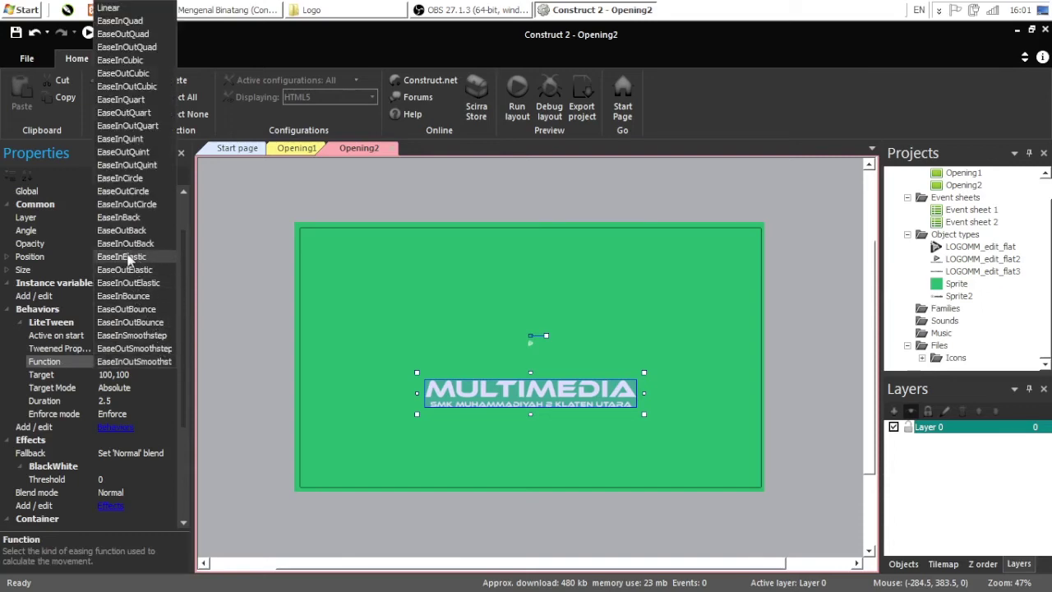
{"action": "left_click", "coordinate": [134, 230]}
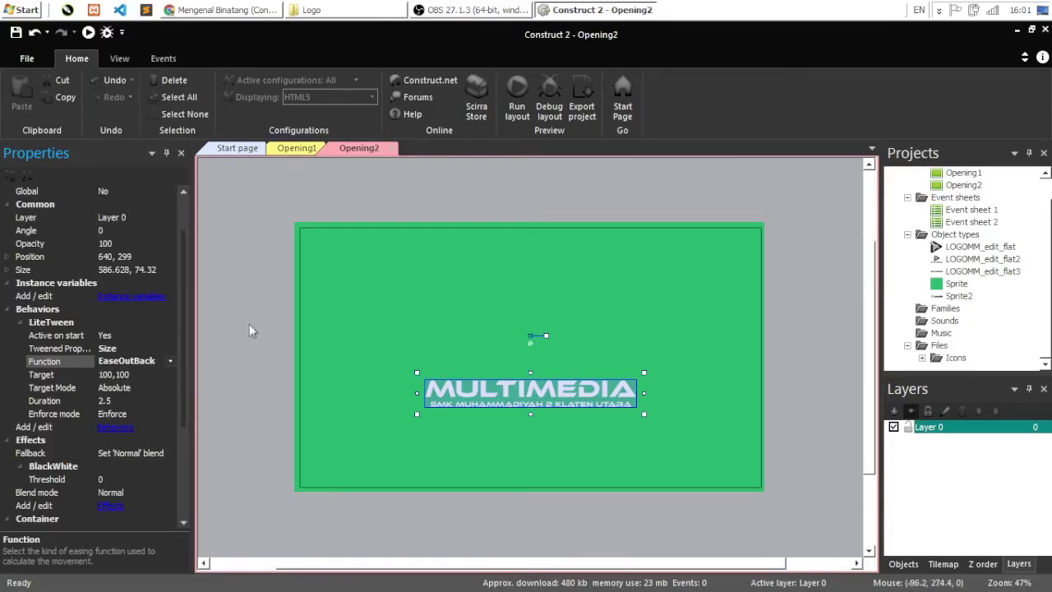
Step: Copy the lettering's size 586.628, 74.32 into its LiteTween target and set the duration to 2 seconds
{"action": "left_click", "coordinate": [105, 271]}
{"action": "key", "text": "ctrl+c"}
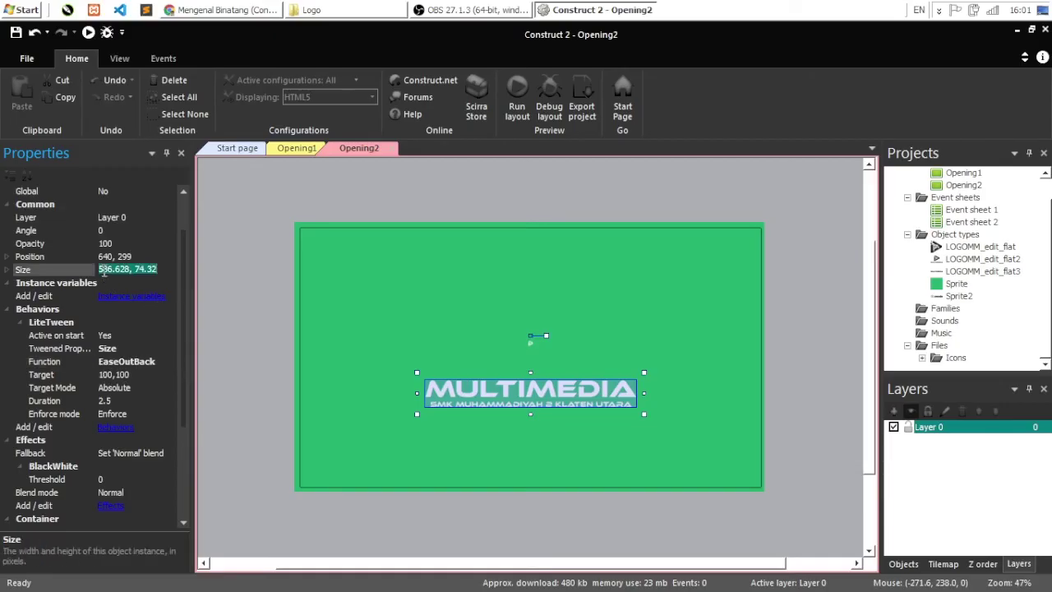
{"action": "left_click", "coordinate": [140, 376]}
{"action": "key", "text": "ctrl+v"}
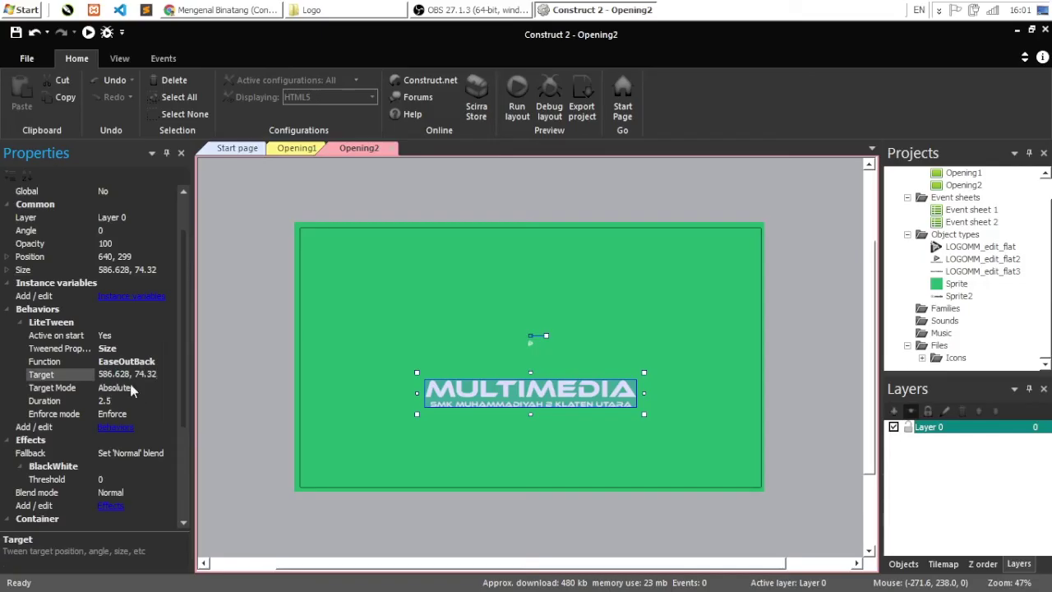
{"action": "left_click", "coordinate": [119, 399]}
{"action": "type", "text": "2"}
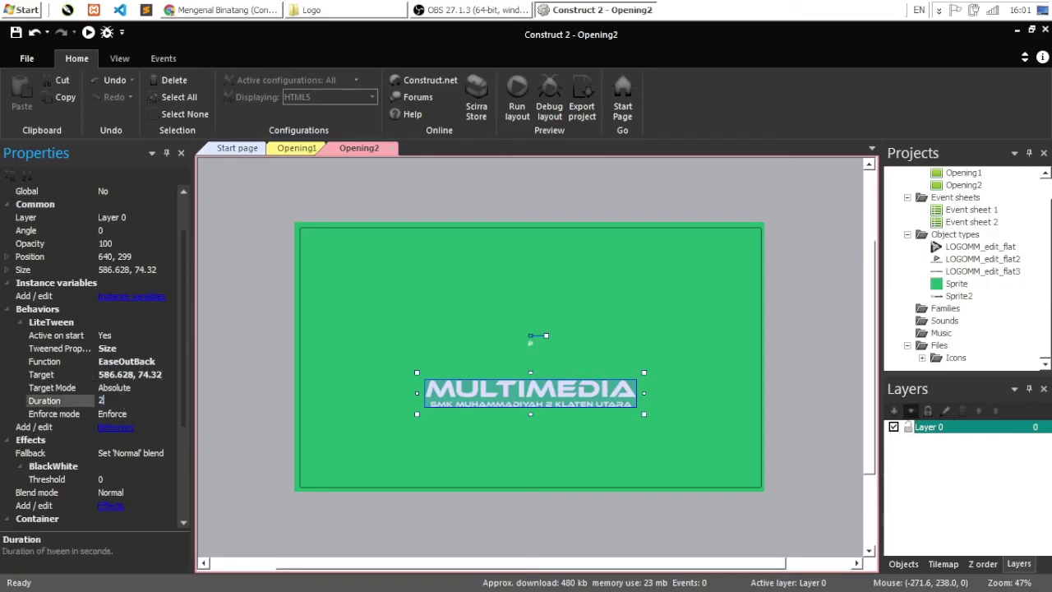
{"action": "key", "text": "Return"}
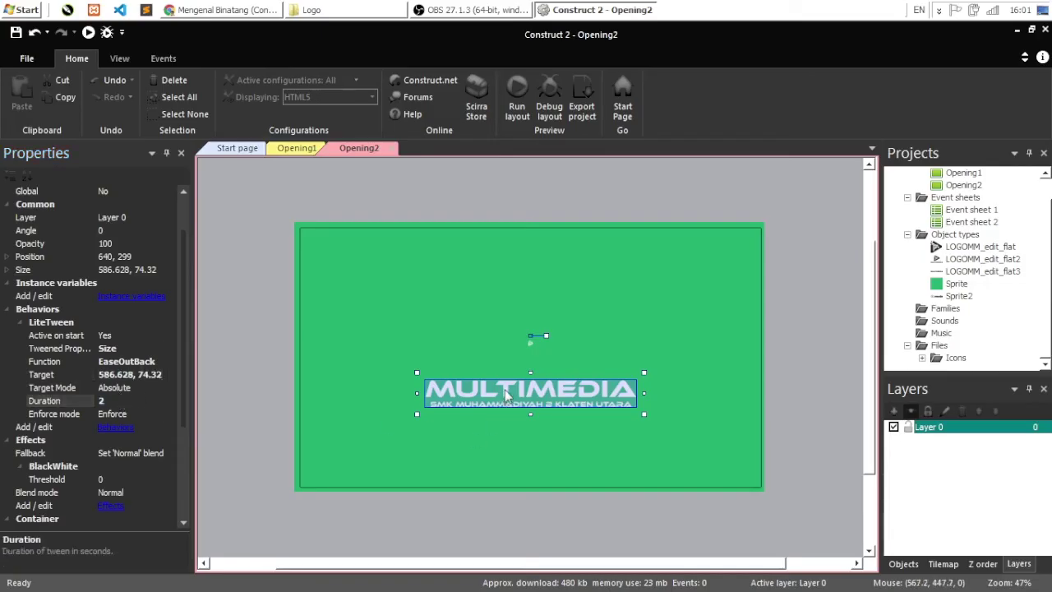
Step: Shrink the MULTIMEDIA lettering to a tiny size beside the M symbol, and preview the Opening2 layout in the browser
{"action": "left_click_drag", "start_coordinate": [643, 413], "coordinate": [675, 337]}
{"action": "scroll", "coordinate": [675, 337], "scroll_direction": "up", "scroll_amount": 1, "text": "ctrl"}
{"action": "left_click", "coordinate": [811, 343]}
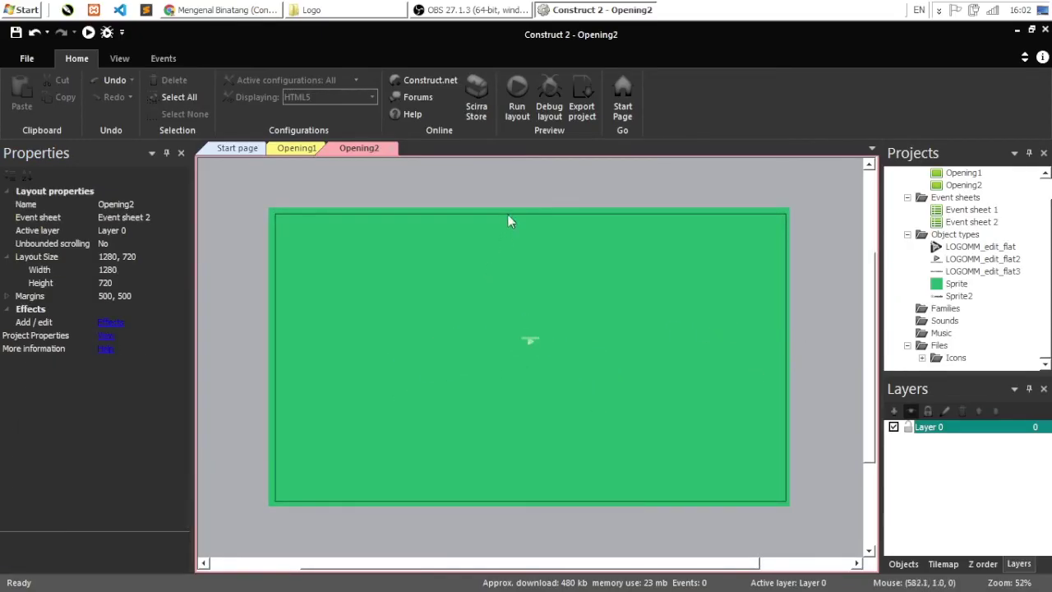
{"action": "left_click", "coordinate": [516, 111]}
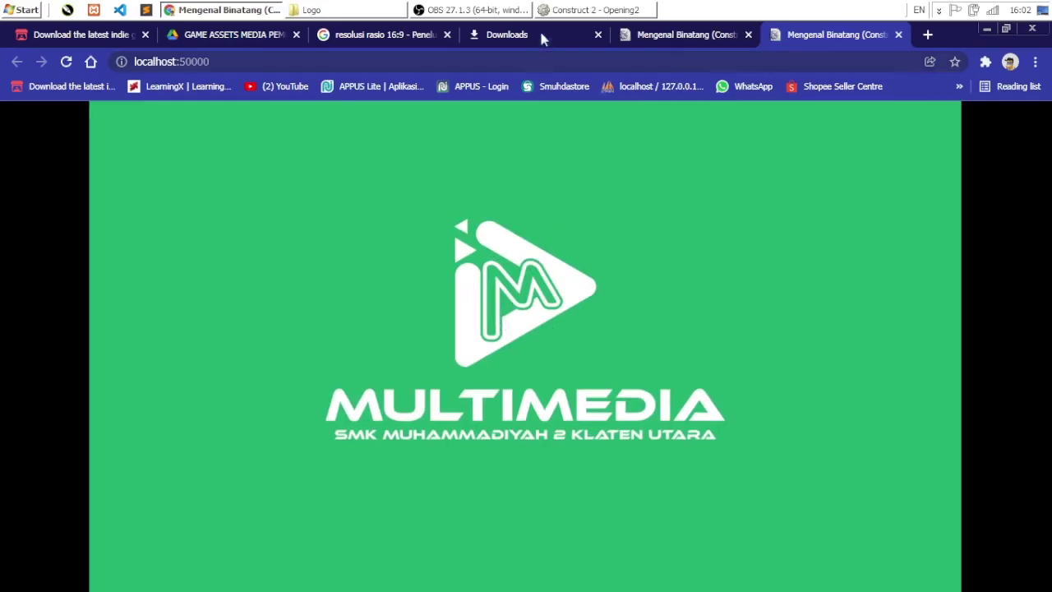
{"action": "left_click", "coordinate": [596, 9]}
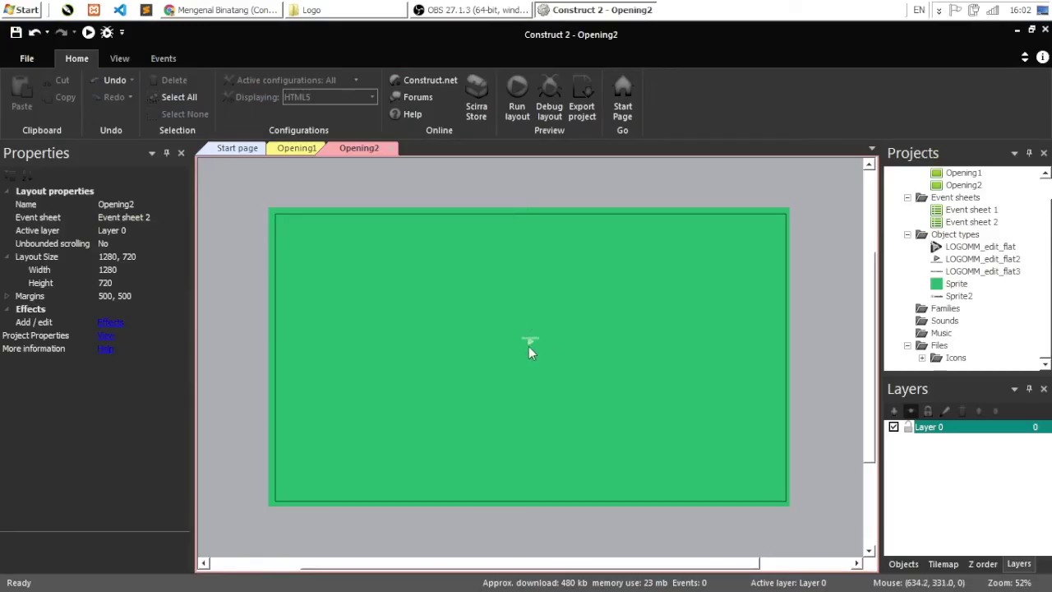
Step: Add a second LiteTween behavior to the tiny M symbol
{"action": "scroll", "coordinate": [528, 346], "scroll_direction": "up", "scroll_amount": 3, "text": "ctrl"}
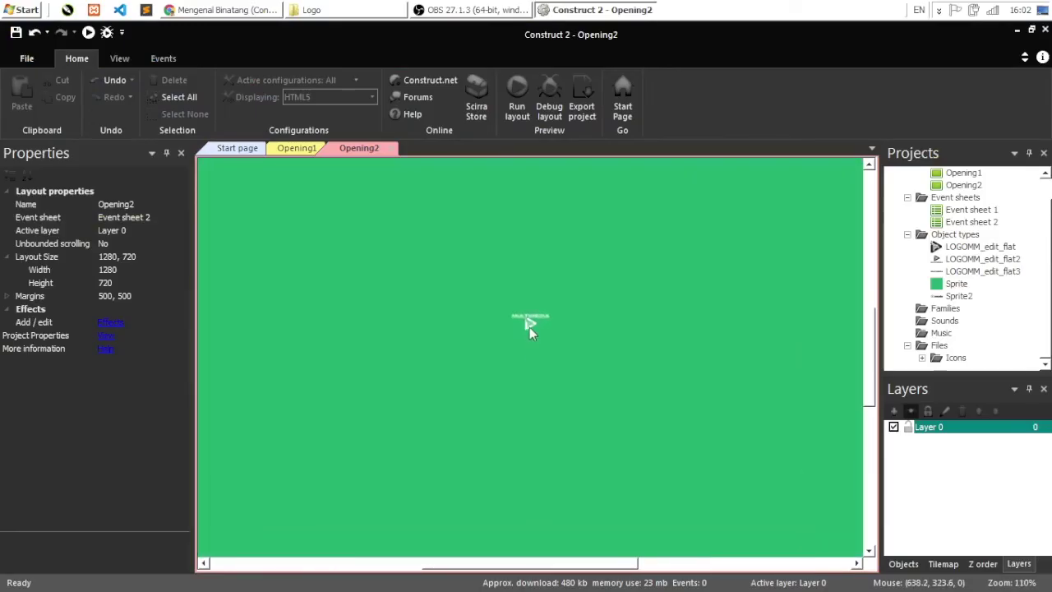
{"action": "left_click", "coordinate": [529, 325]}
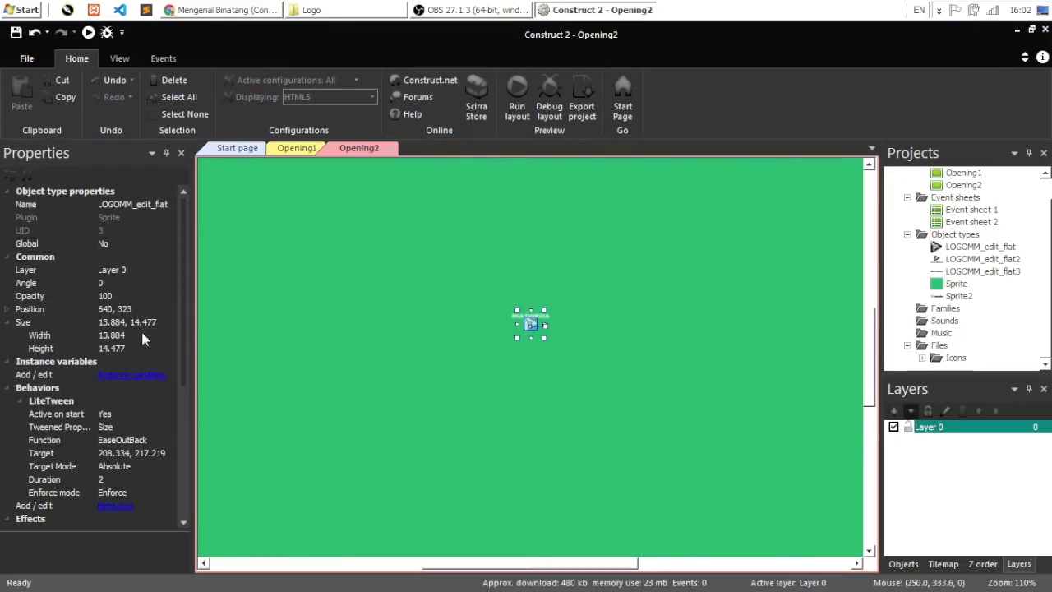
{"action": "scroll", "coordinate": [137, 415], "scroll_direction": "down", "scroll_amount": 2}
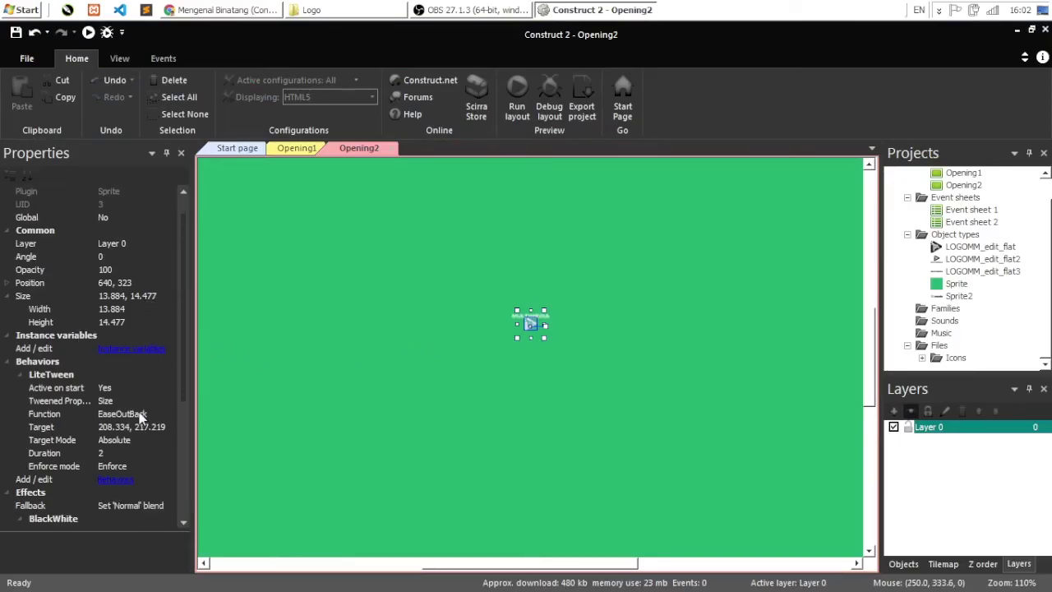
{"action": "left_click", "coordinate": [121, 454]}
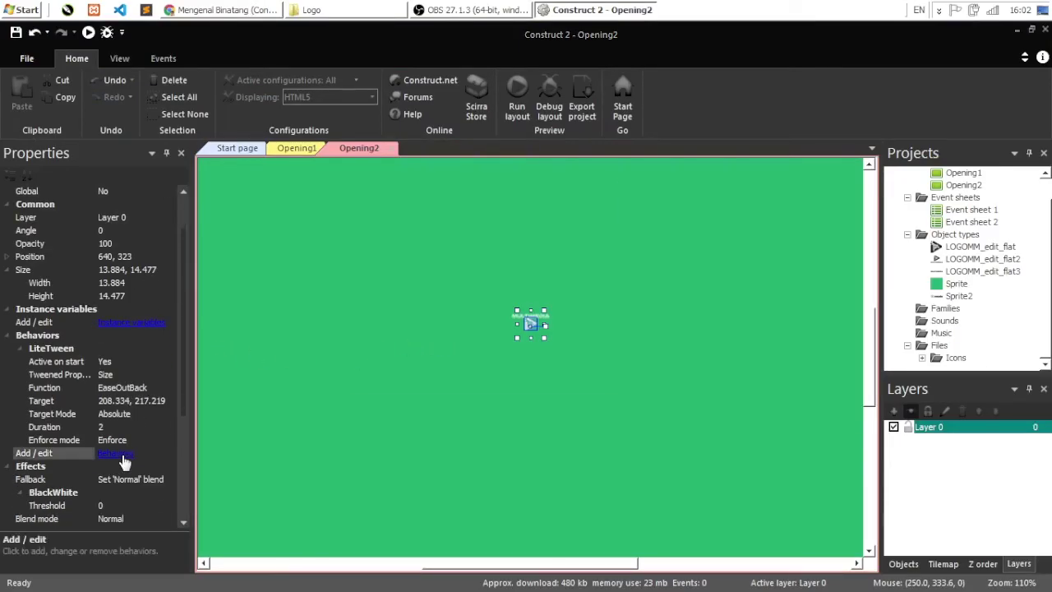
{"action": "left_click", "coordinate": [393, 247]}
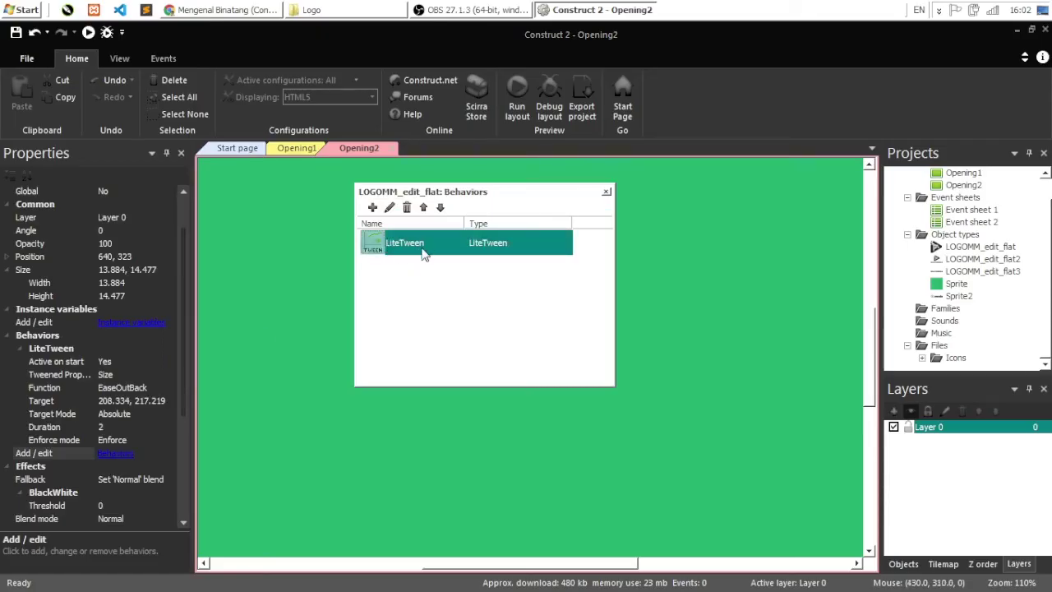
{"action": "left_click", "coordinate": [372, 207]}
{"action": "double_click", "coordinate": [241, 346]}
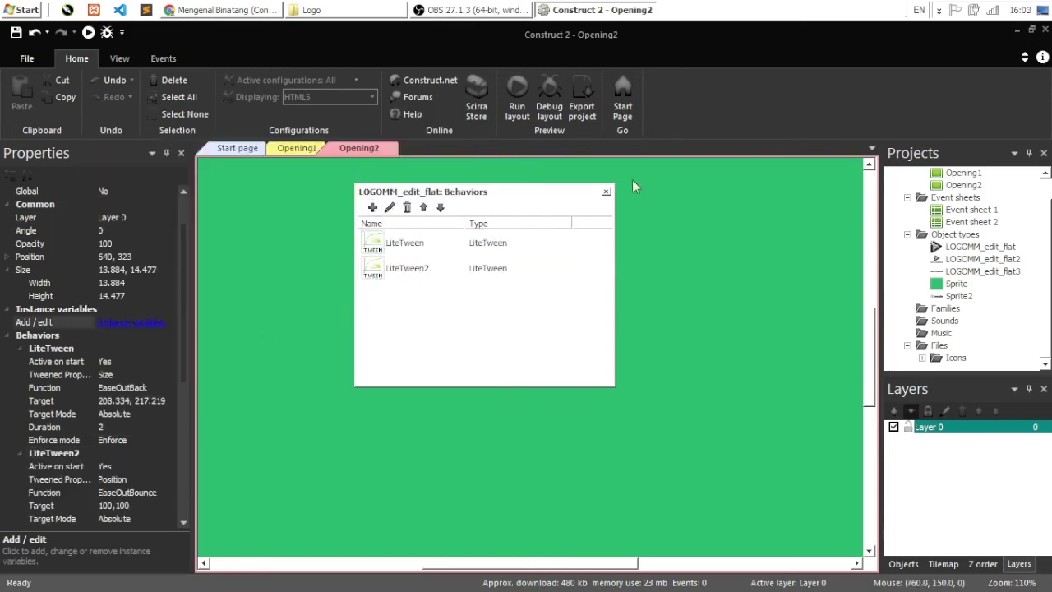
{"action": "left_click", "coordinate": [607, 192]}
Step: Set the M symbol's LiteTween2 behavior to tween Angle
{"action": "left_click_drag", "start_coordinate": [181, 340], "coordinate": [177, 415]}
{"action": "left_click", "coordinate": [68, 299]}
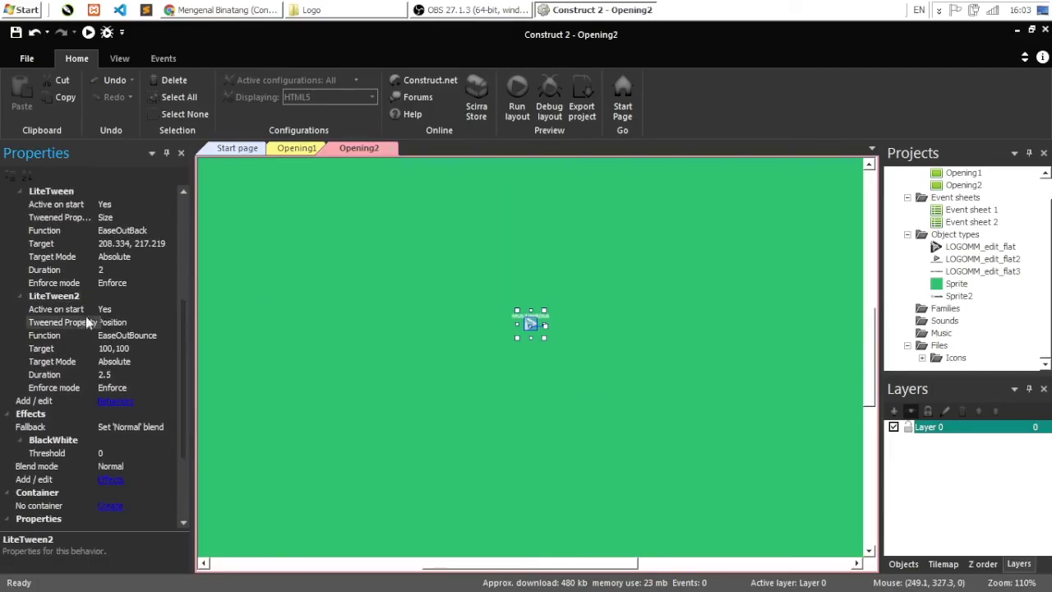
{"action": "left_click", "coordinate": [140, 321]}
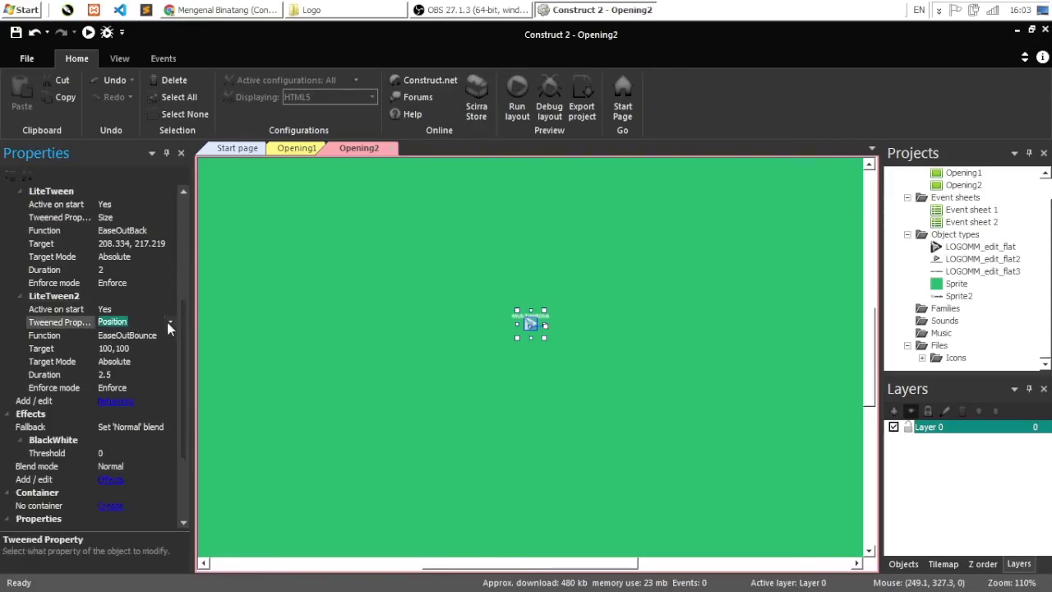
{"action": "left_click", "coordinate": [169, 323]}
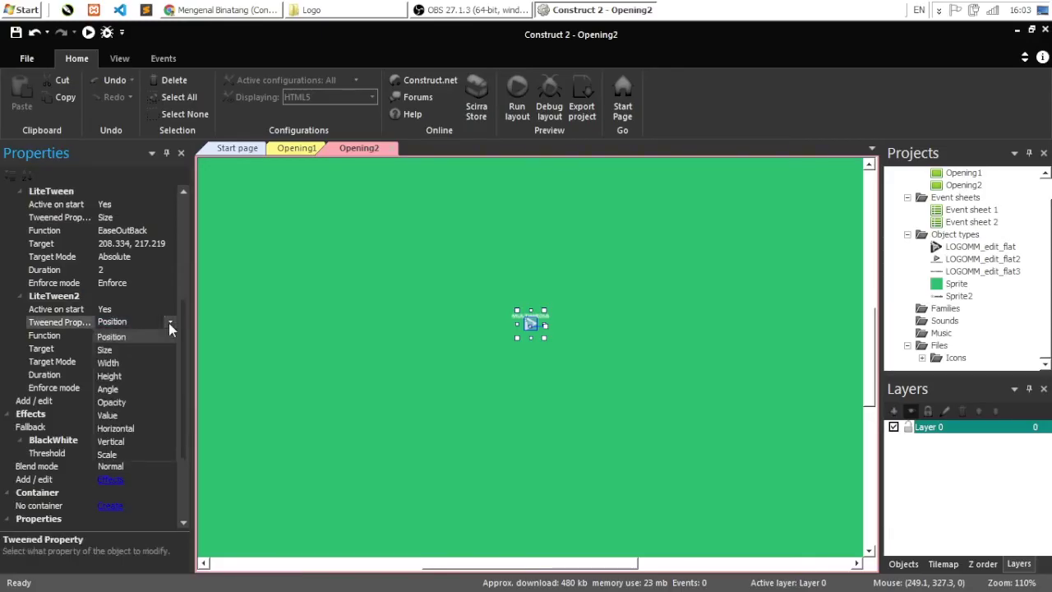
{"action": "left_click", "coordinate": [150, 389]}
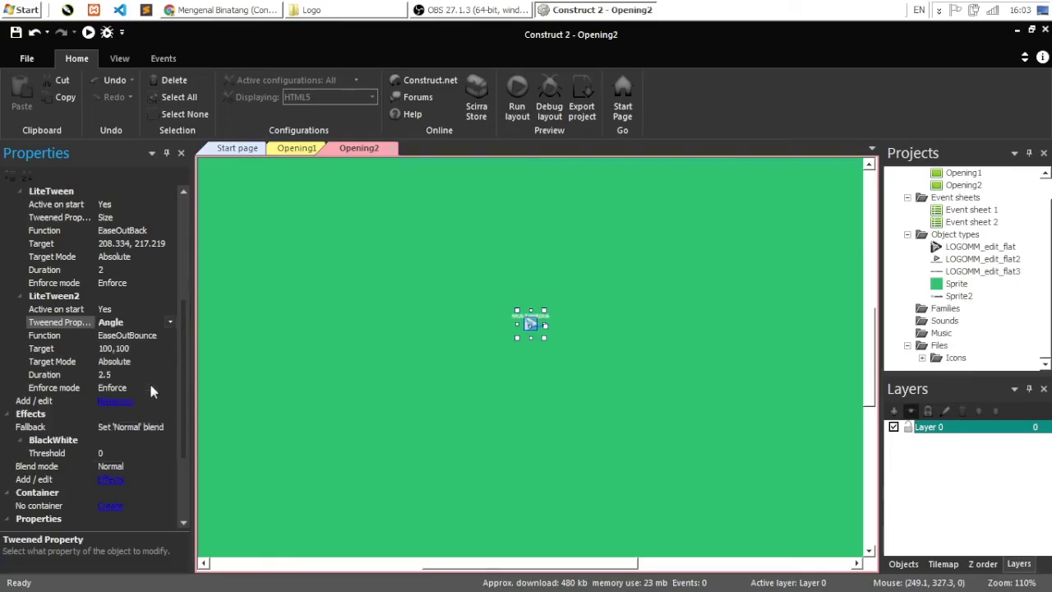
Step: Set the M symbol's LiteTween2 target to 360 and its duration to 2 seconds
{"action": "left_click_drag", "start_coordinate": [184, 311], "coordinate": [176, 382]}
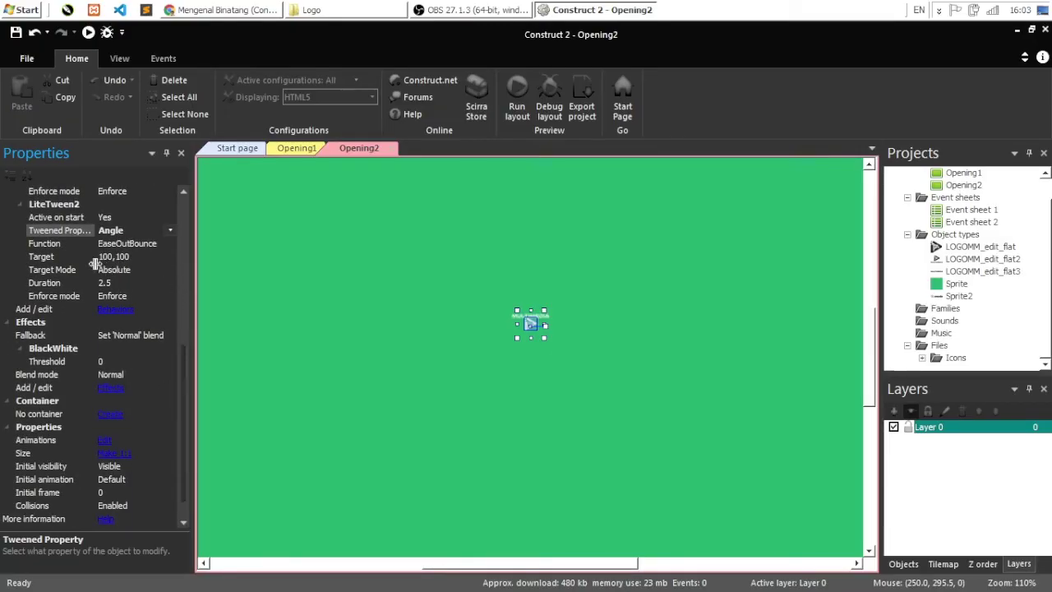
{"action": "left_click", "coordinate": [141, 257]}
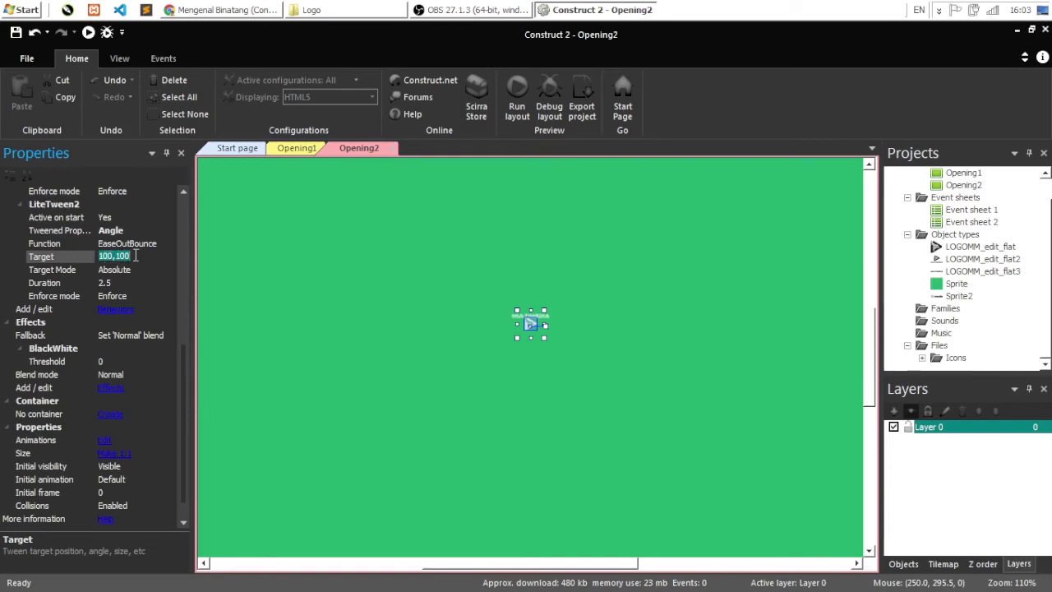
{"action": "key", "text": "BackSpace"}
{"action": "type", "text": "360"}
{"action": "key", "text": "Return"}
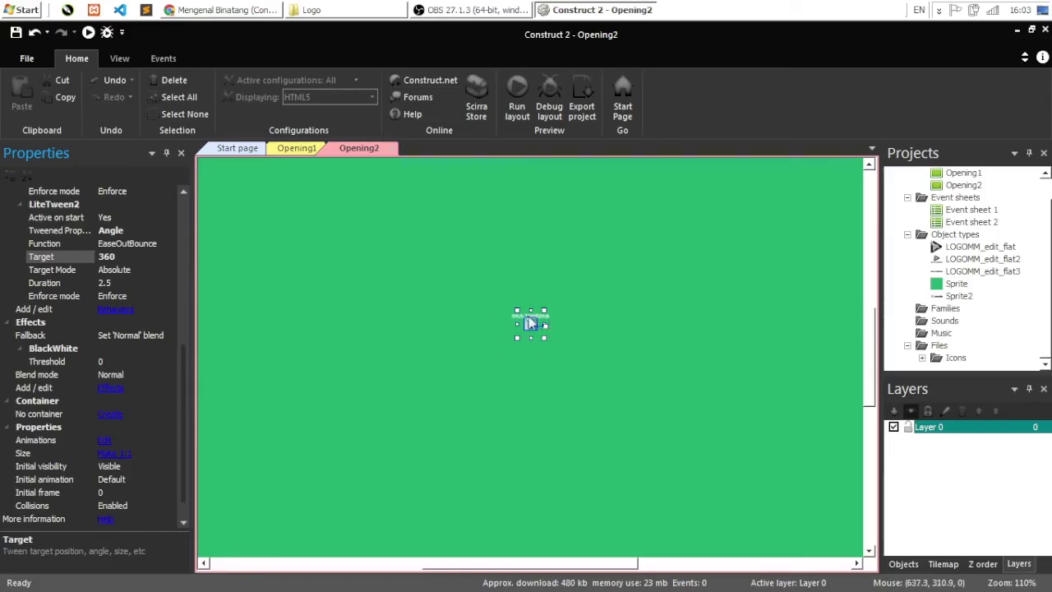
{"action": "left_click", "coordinate": [134, 281]}
{"action": "type", "text": "2"}
Step: Preview the Opening2 layout in the browser, close the open preview pages and return to Construct 2
{"action": "left_click", "coordinate": [517, 96]}
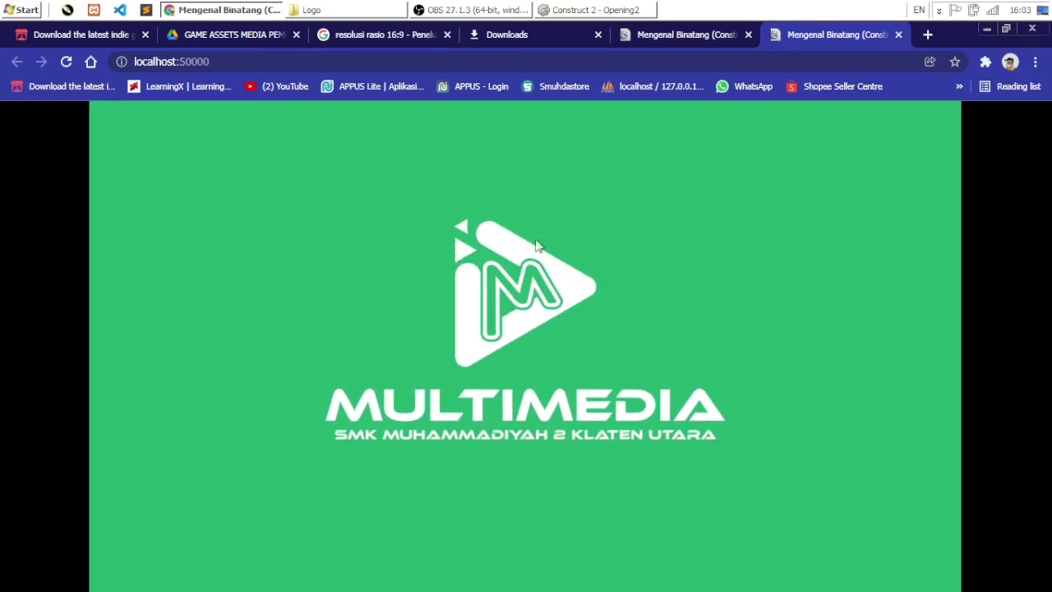
{"action": "left_click", "coordinate": [898, 35]}
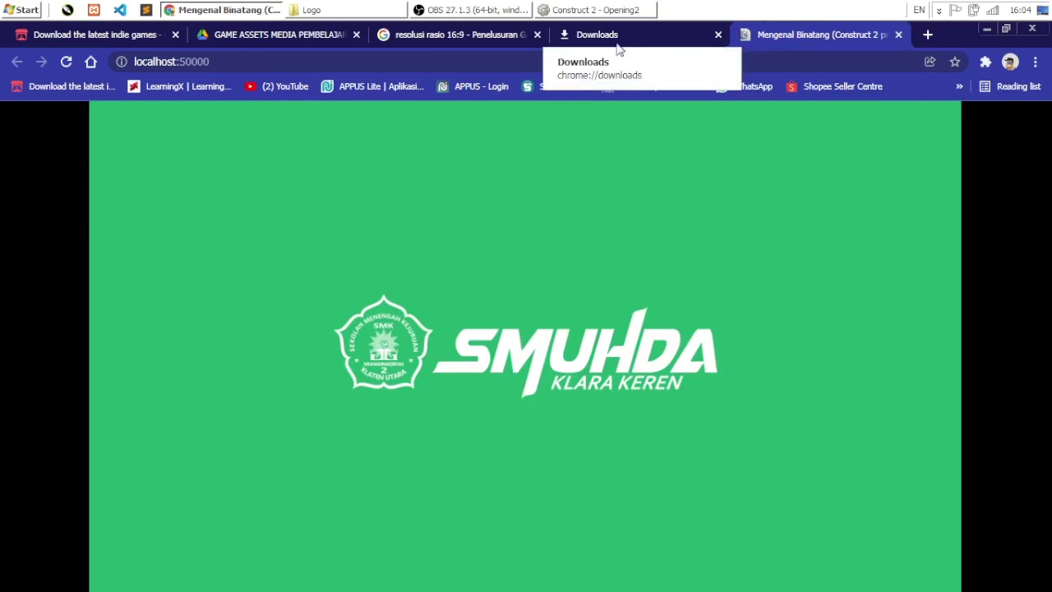
{"action": "left_click", "coordinate": [898, 35]}
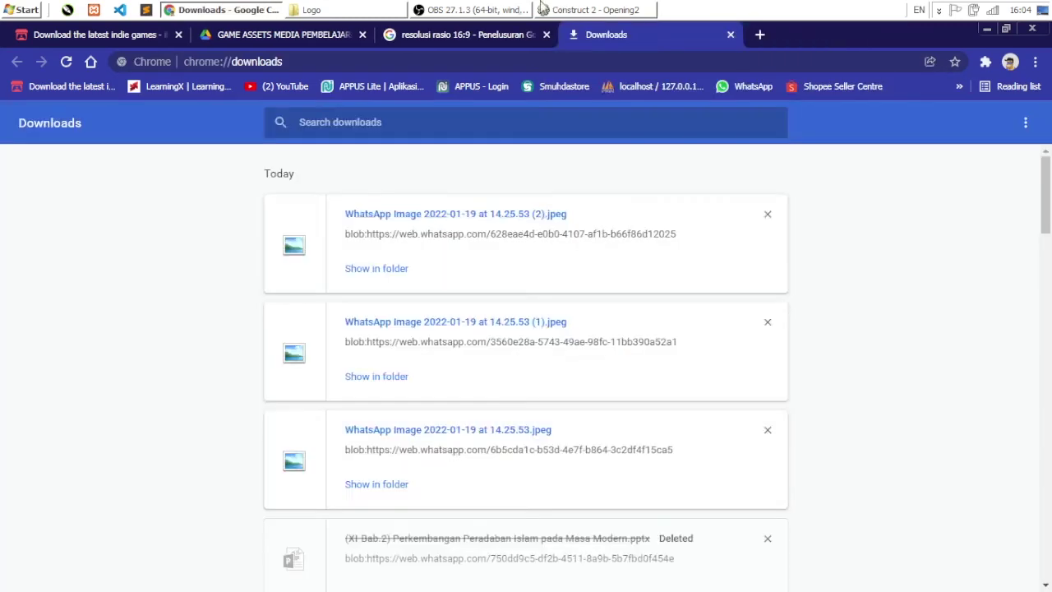
{"action": "left_click", "coordinate": [472, 10]}
{"action": "left_click", "coordinate": [571, 10]}
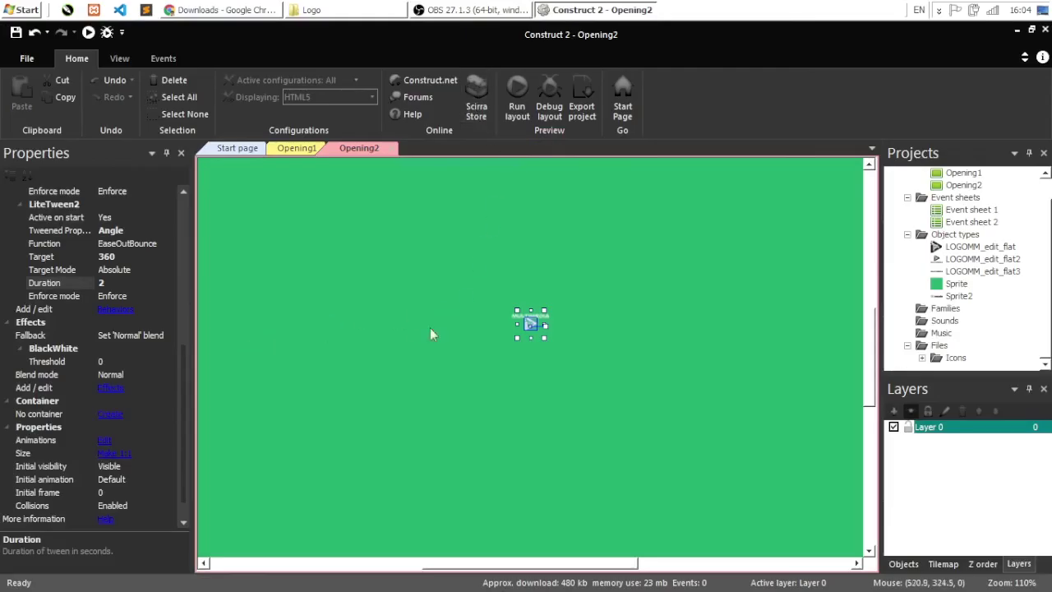
Step: Set the M symbol's LiteTween2 function to EaseOutBack, and preview the Opening2 layout in the browser
{"action": "scroll", "coordinate": [181, 356], "scroll_direction": "up", "scroll_amount": 3}
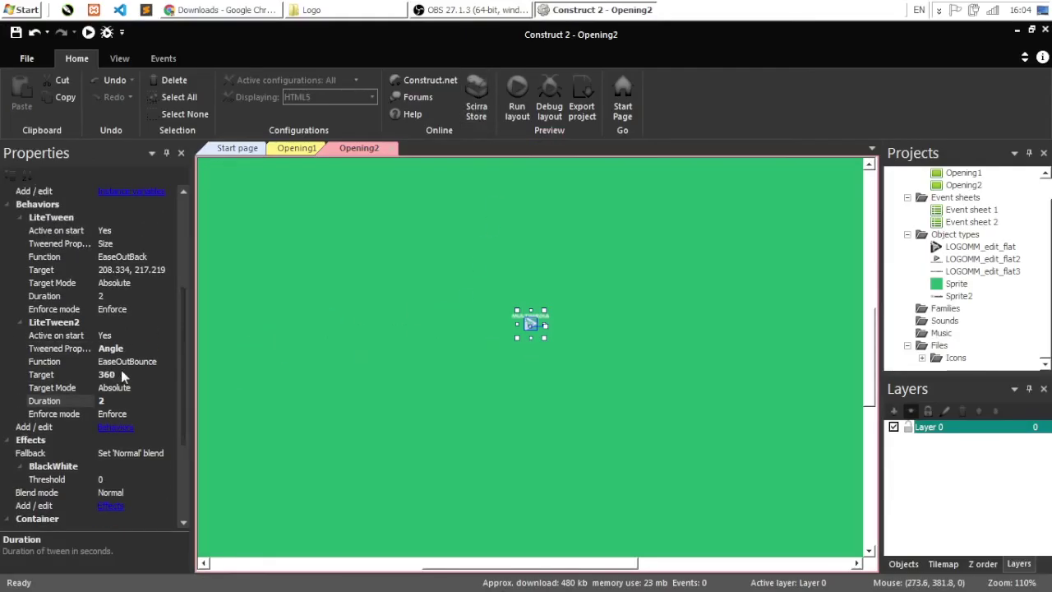
{"action": "left_click", "coordinate": [143, 358]}
{"action": "left_click", "coordinate": [170, 361]}
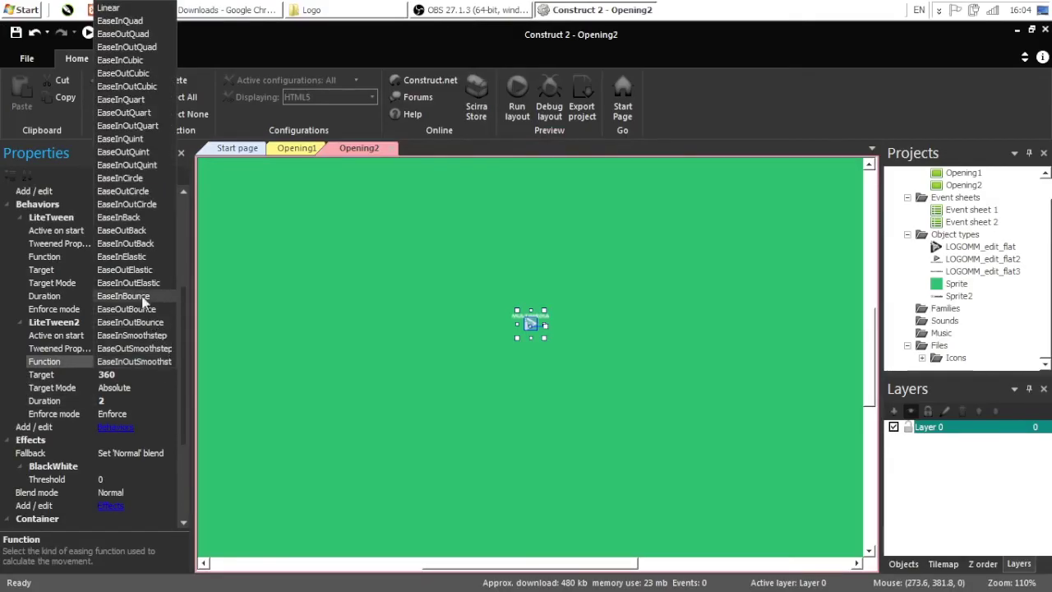
{"action": "left_click", "coordinate": [128, 231]}
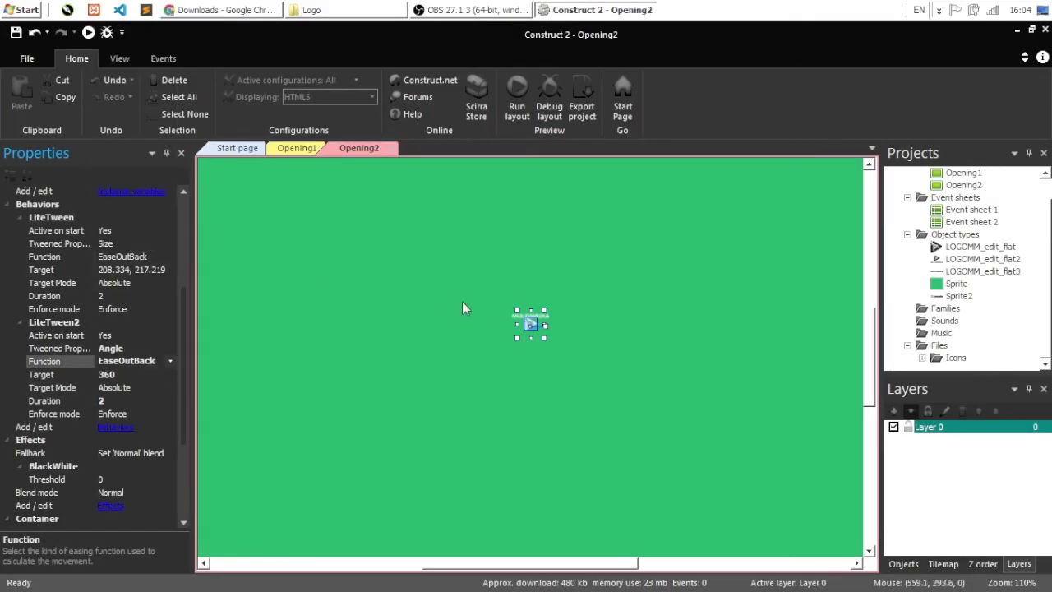
{"action": "left_click", "coordinate": [516, 111]}
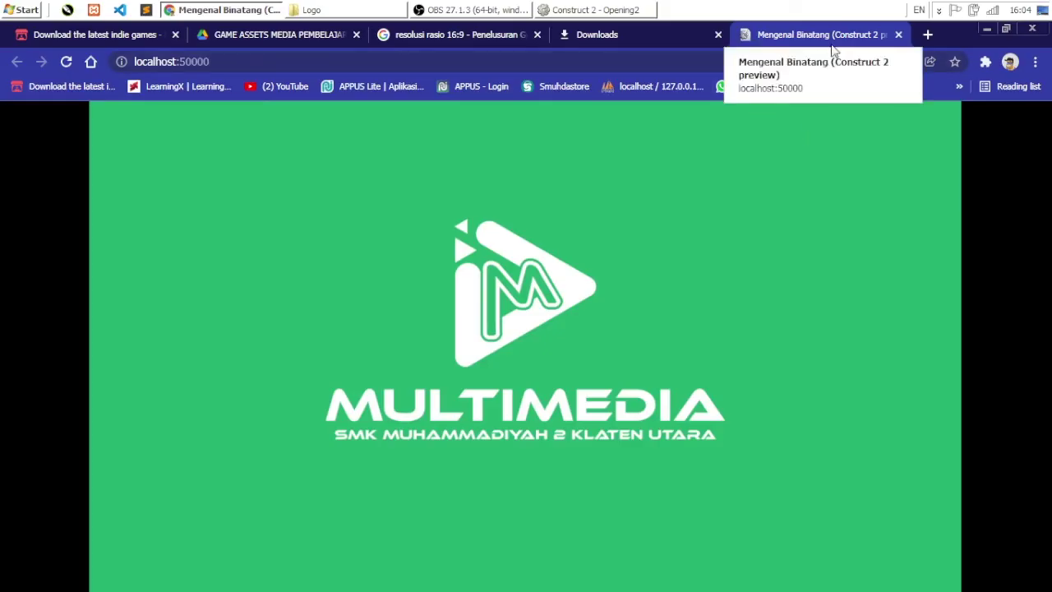
{"action": "left_click", "coordinate": [641, 11]}
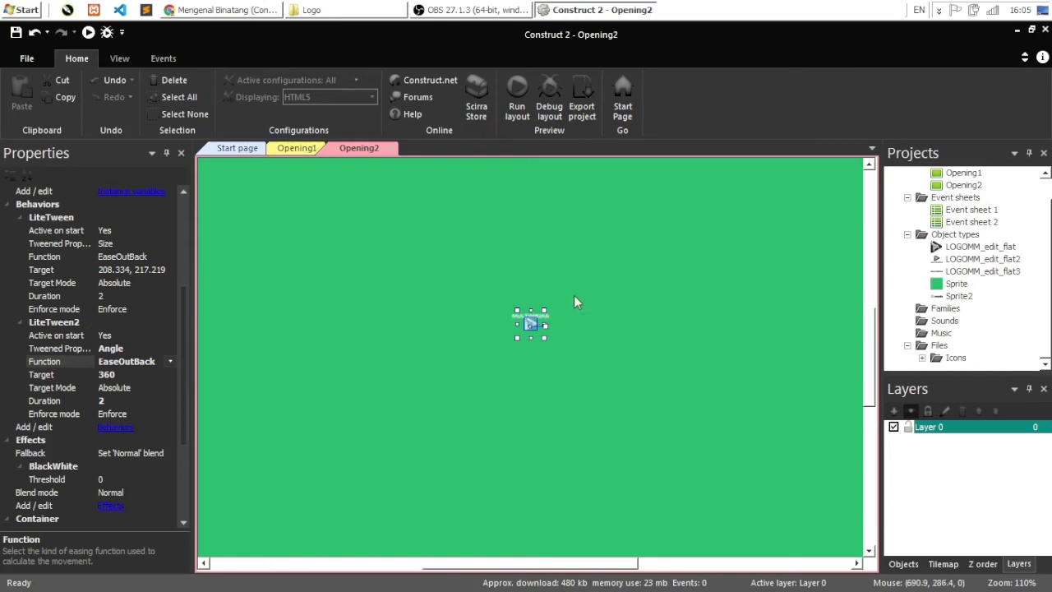
Step: Examine the whole Opening2 layout and compare it with the Opening1 layout
{"action": "scroll", "coordinate": [510, 264], "scroll_direction": "down", "scroll_amount": 5, "text": "ctrl"}
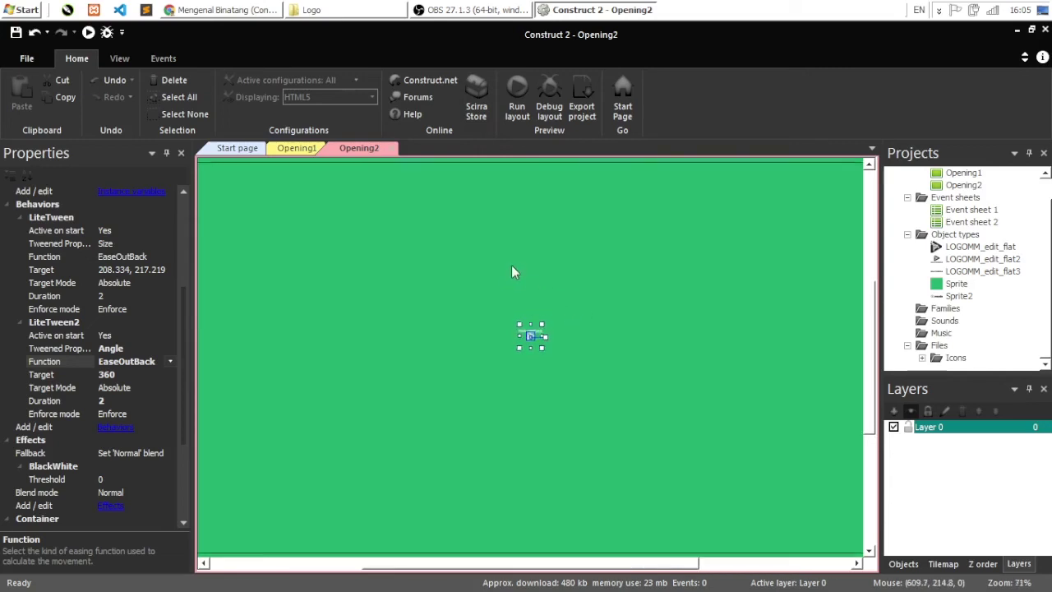
{"action": "scroll", "coordinate": [513, 273], "scroll_direction": "down", "scroll_amount": 1, "text": "ctrl"}
{"action": "scroll", "coordinate": [511, 283], "scroll_direction": "up", "scroll_amount": 1, "text": "ctrl"}
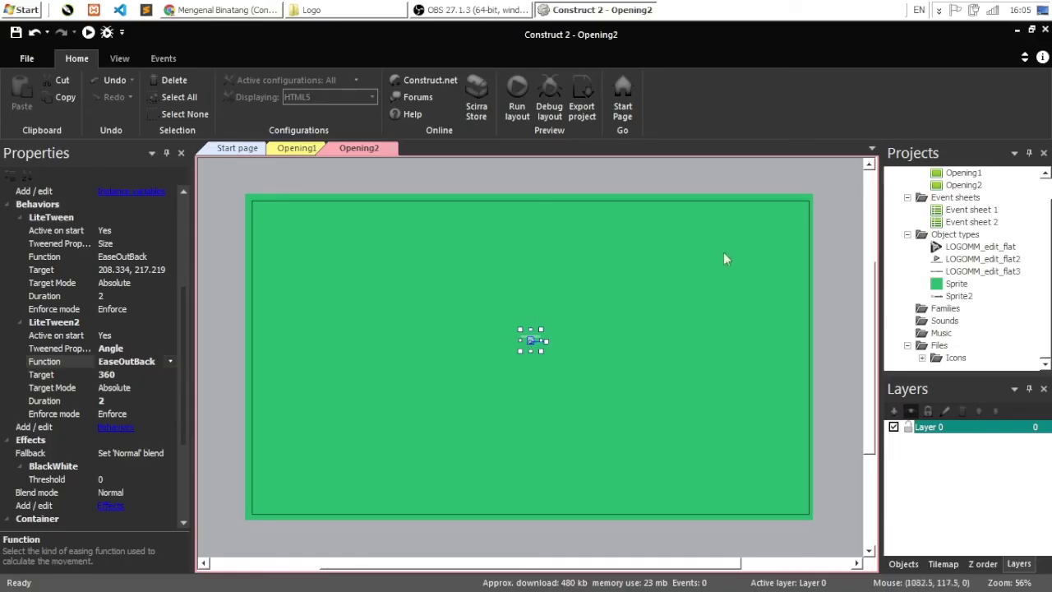
{"action": "left_click", "coordinate": [292, 150]}
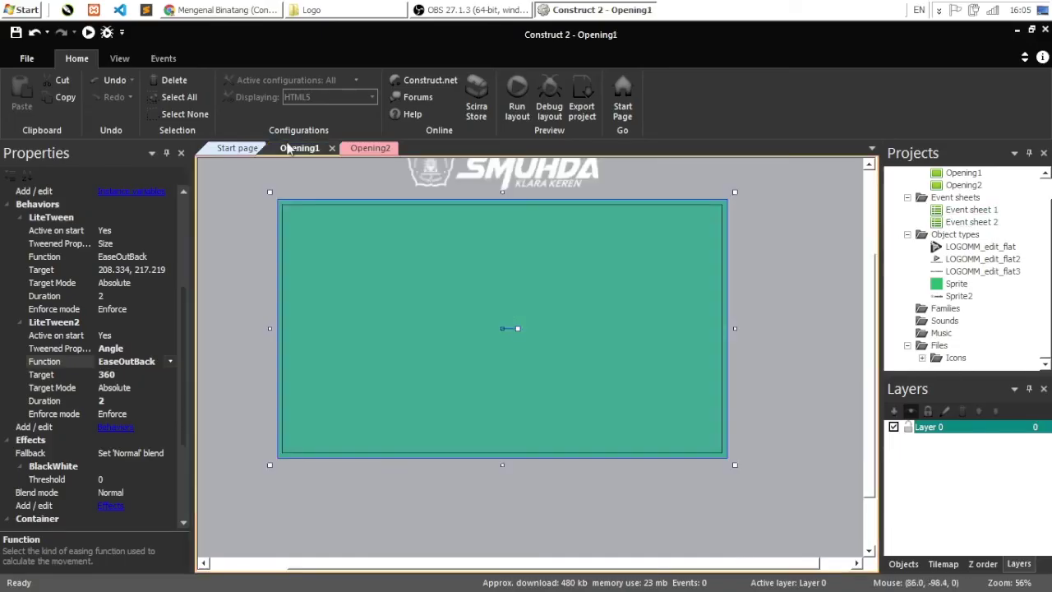
{"action": "left_click", "coordinate": [398, 177]}
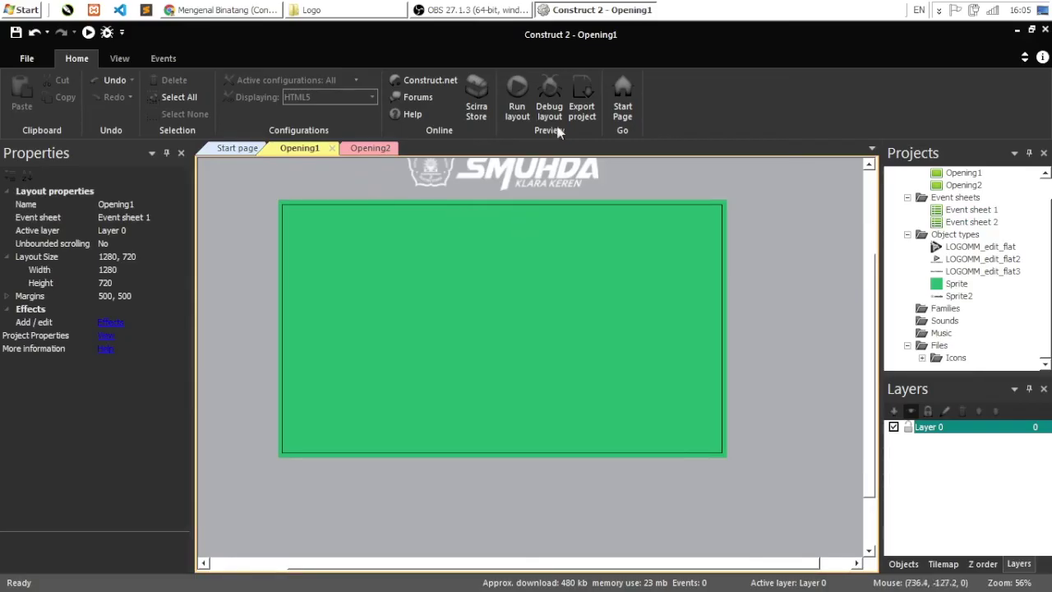
{"action": "left_click", "coordinate": [359, 151]}
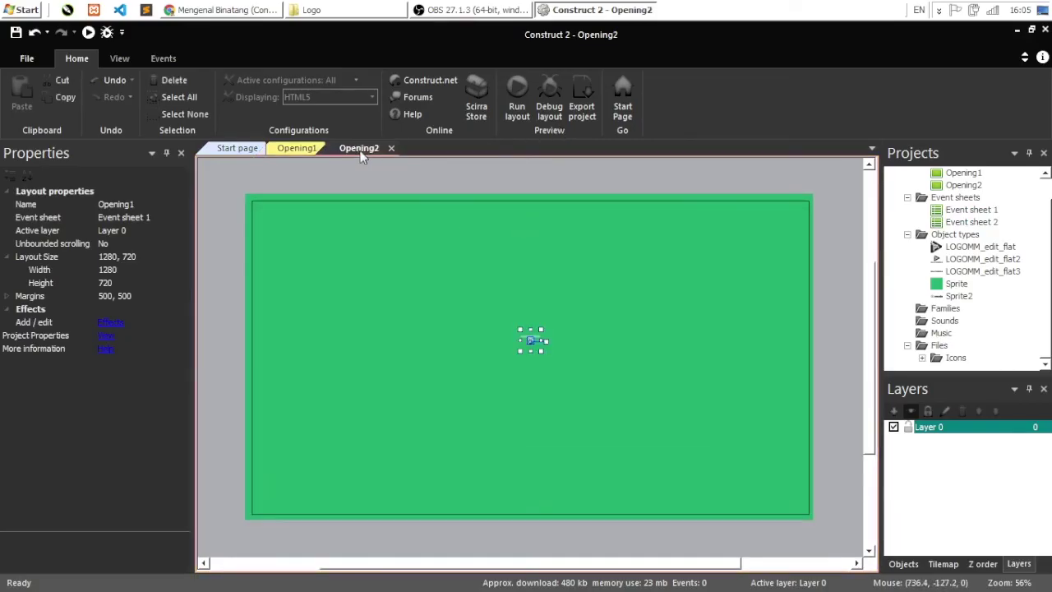
{"action": "left_click", "coordinate": [305, 148]}
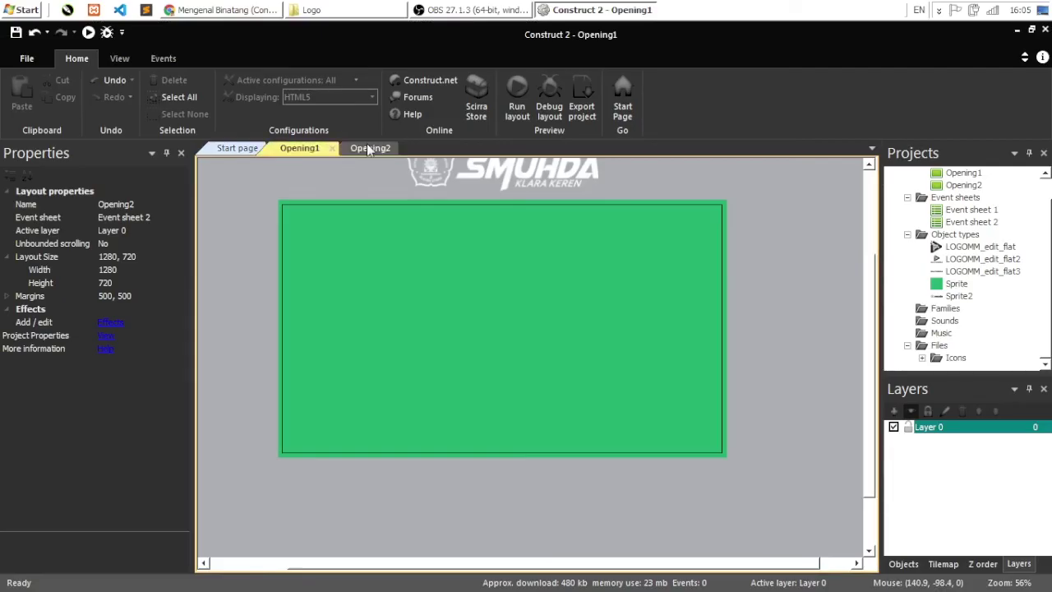
{"action": "left_click", "coordinate": [369, 148]}
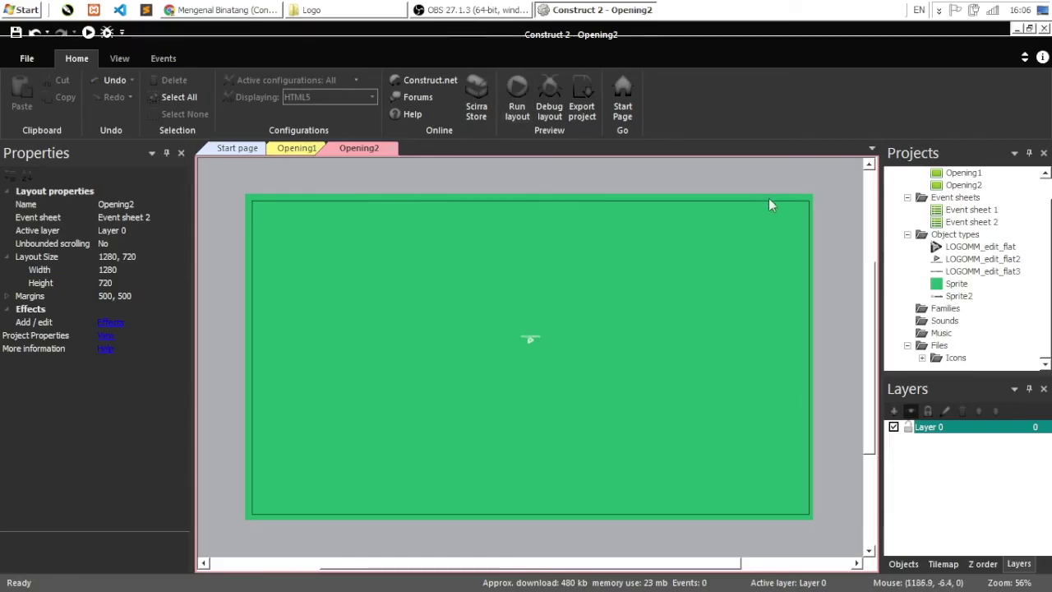
Step: Set the preview browser of the Mengenal Binatang project to NW.js
{"action": "scroll", "coordinate": [957, 292], "scroll_direction": "up", "scroll_amount": 1}
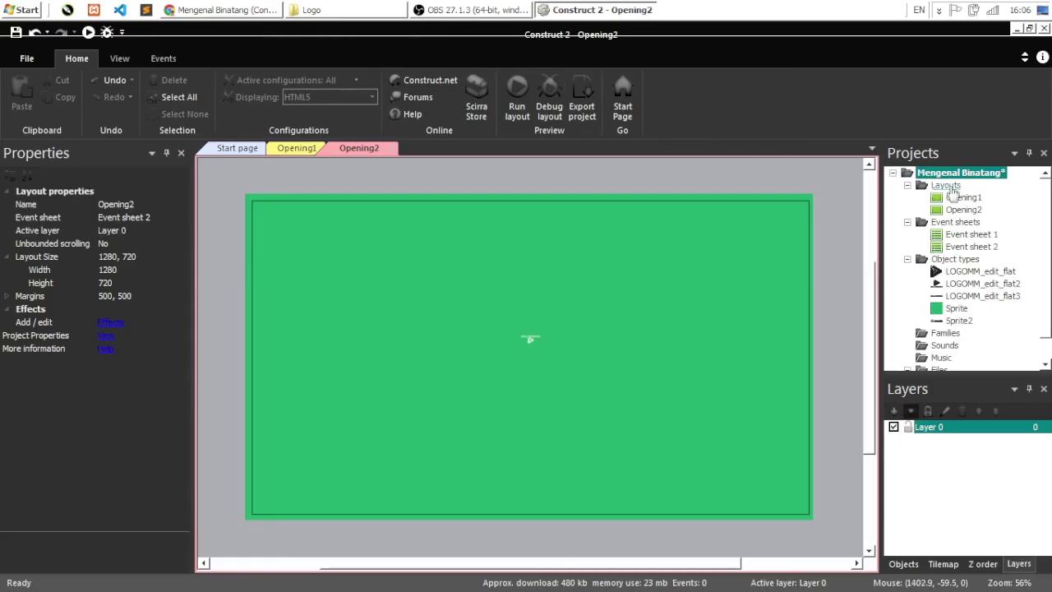
{"action": "left_click", "coordinate": [970, 175]}
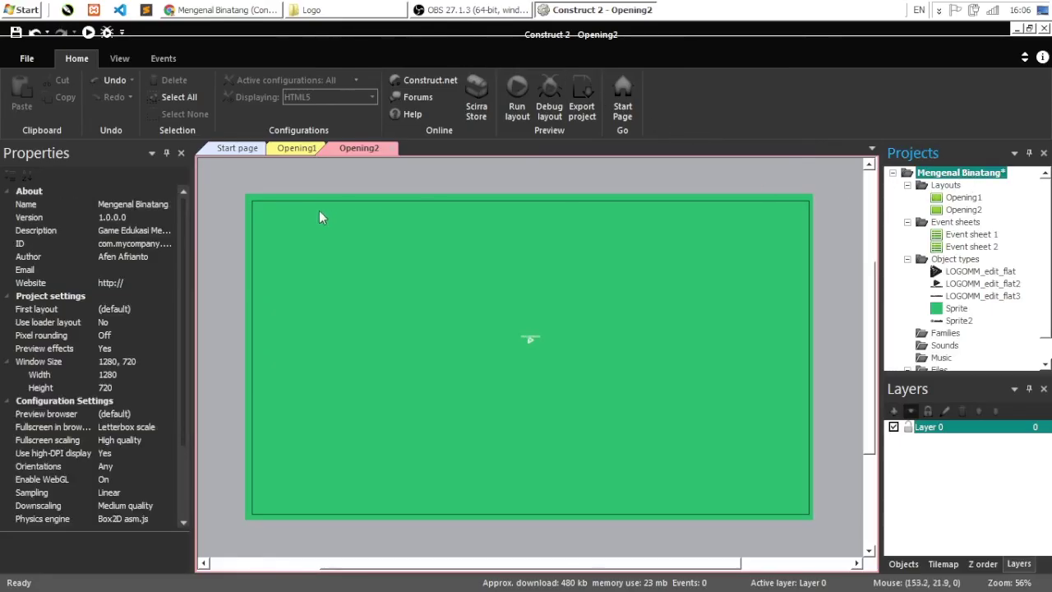
{"action": "left_click_drag", "start_coordinate": [183, 231], "coordinate": [181, 301]}
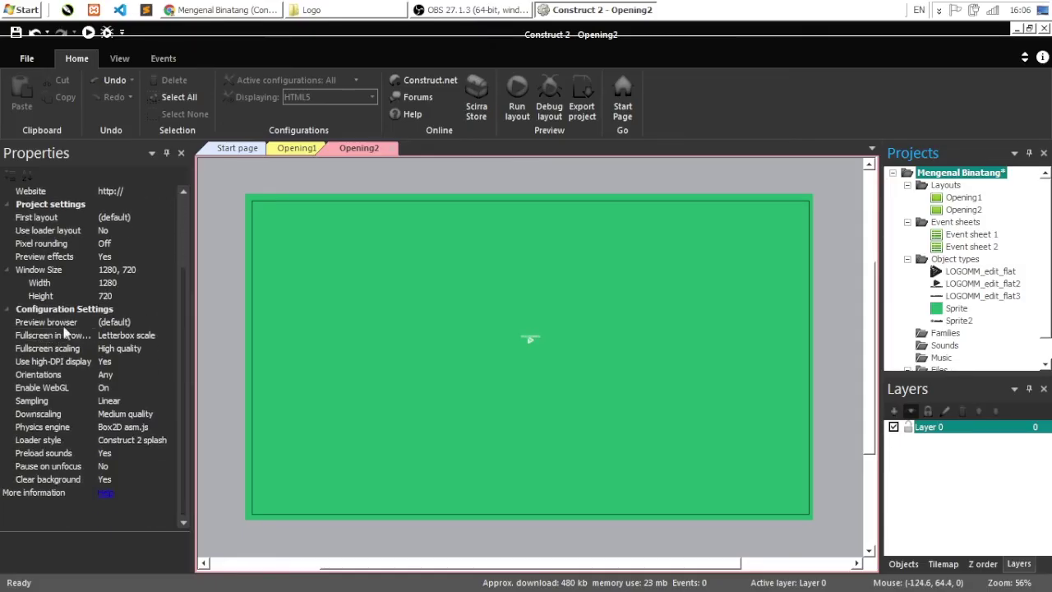
{"action": "left_click", "coordinate": [148, 324]}
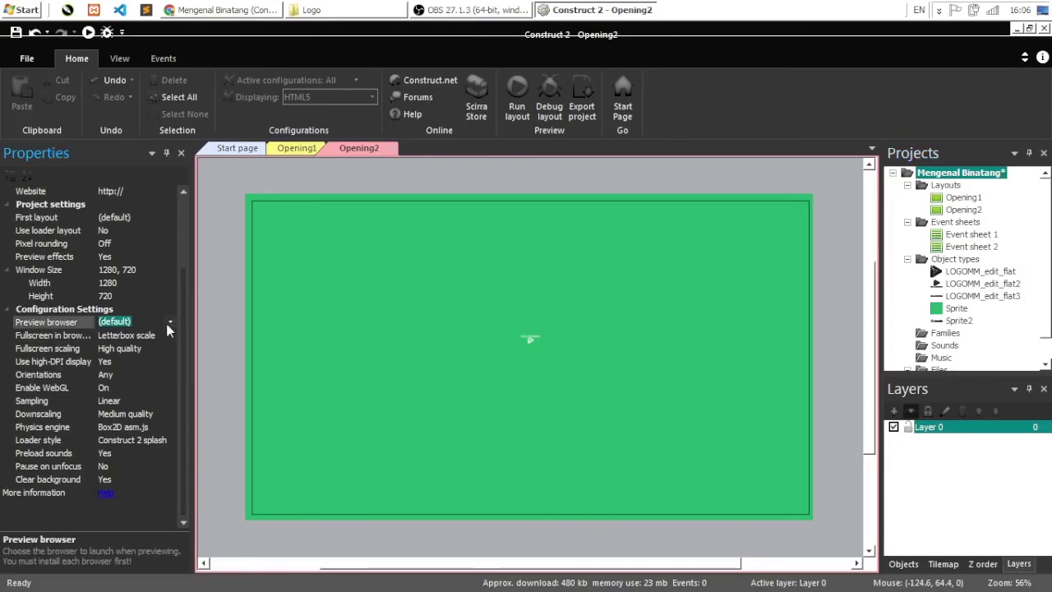
{"action": "left_click", "coordinate": [168, 323]}
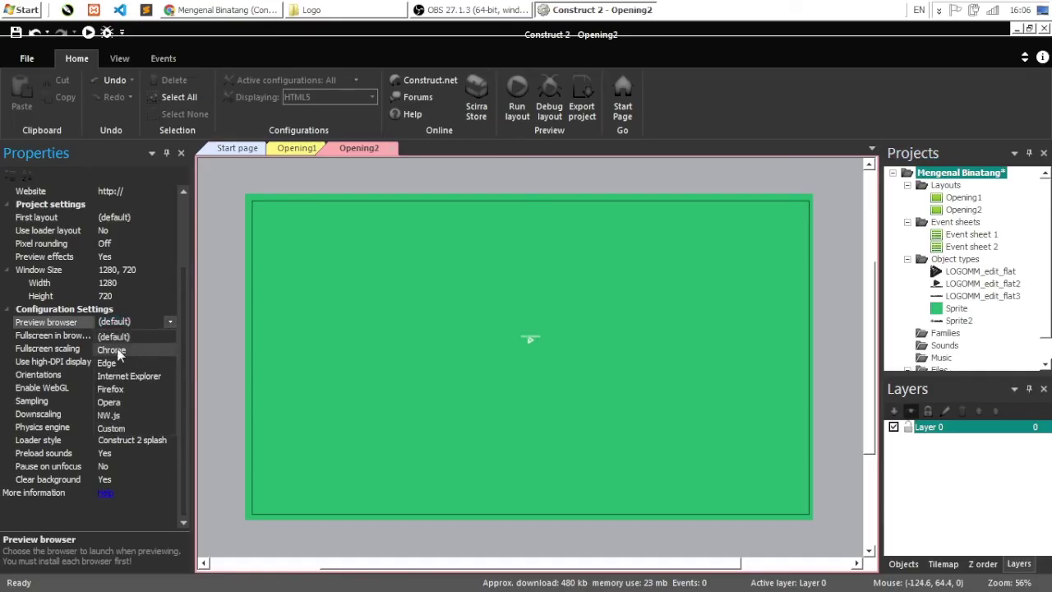
{"action": "left_click", "coordinate": [116, 416]}
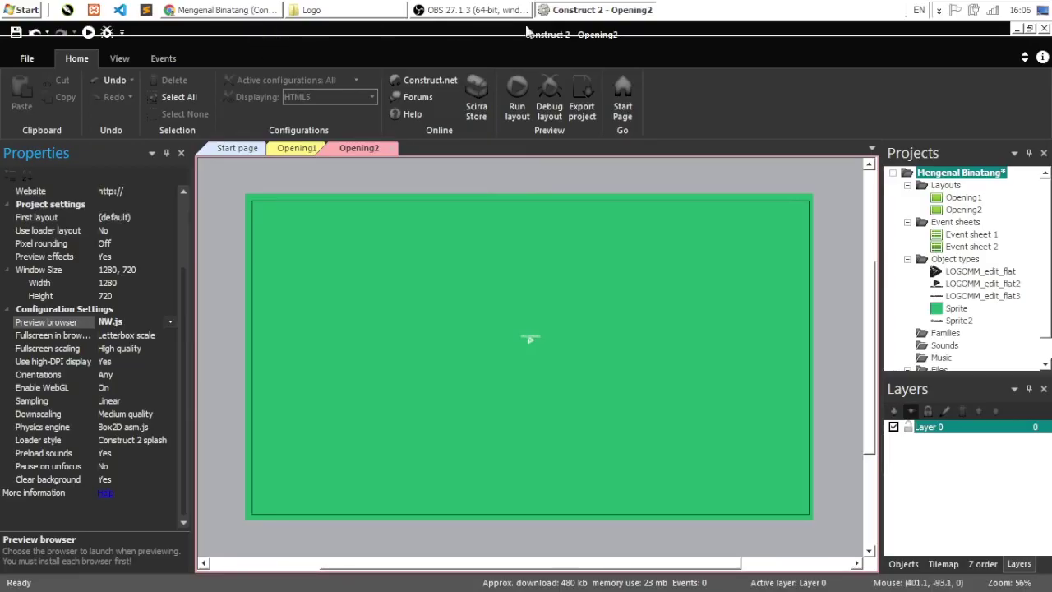
Step: Preview the Opening1 layout in an NW.js window and close the preview
{"action": "left_click", "coordinate": [245, 12]}
{"action": "left_click", "coordinate": [634, 11]}
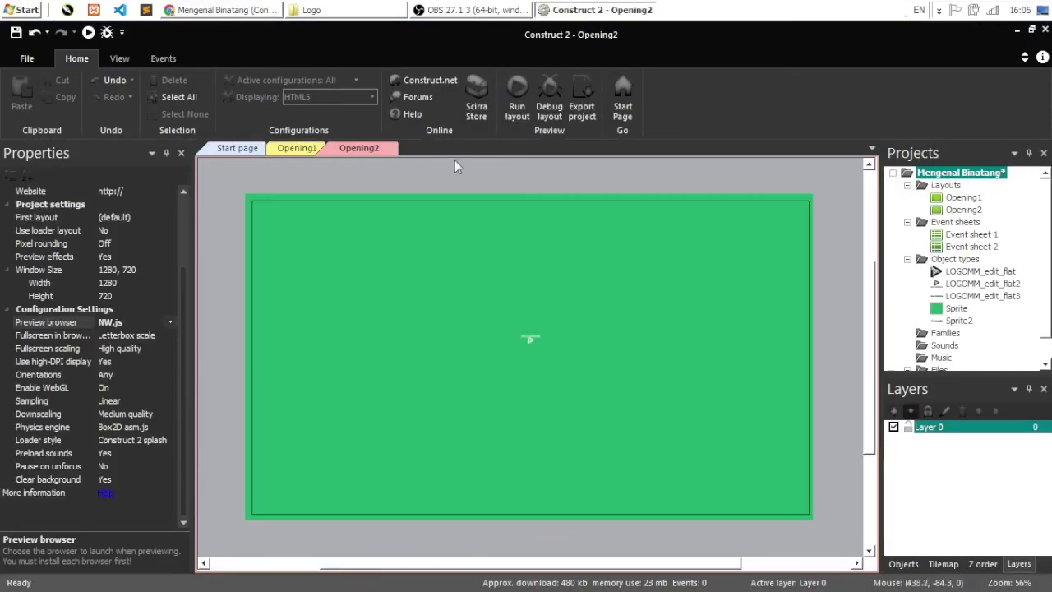
{"action": "left_click", "coordinate": [291, 150]}
{"action": "left_click", "coordinate": [520, 119]}
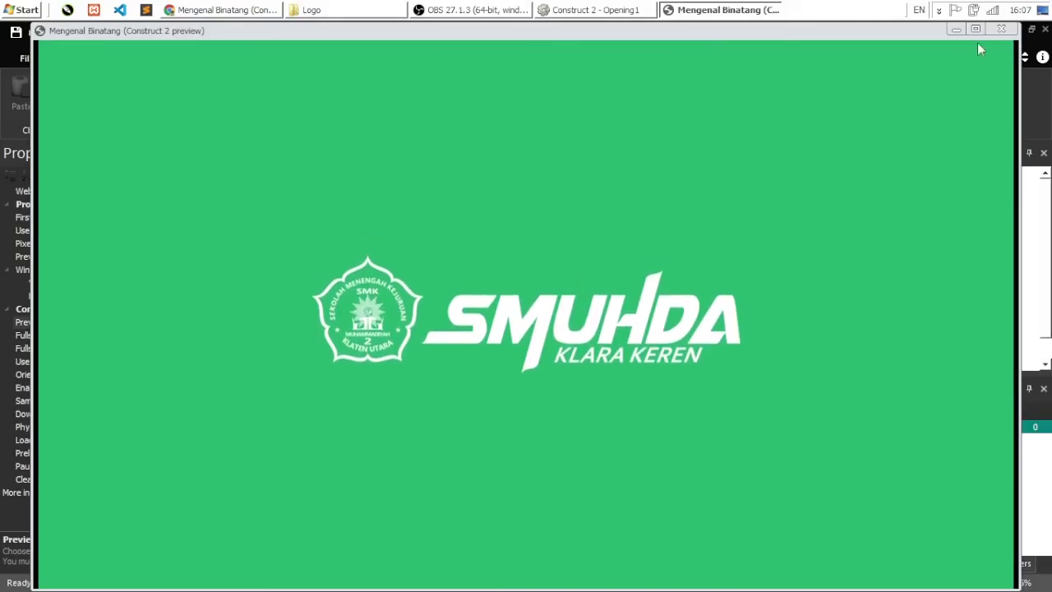
{"action": "left_click", "coordinate": [998, 30]}
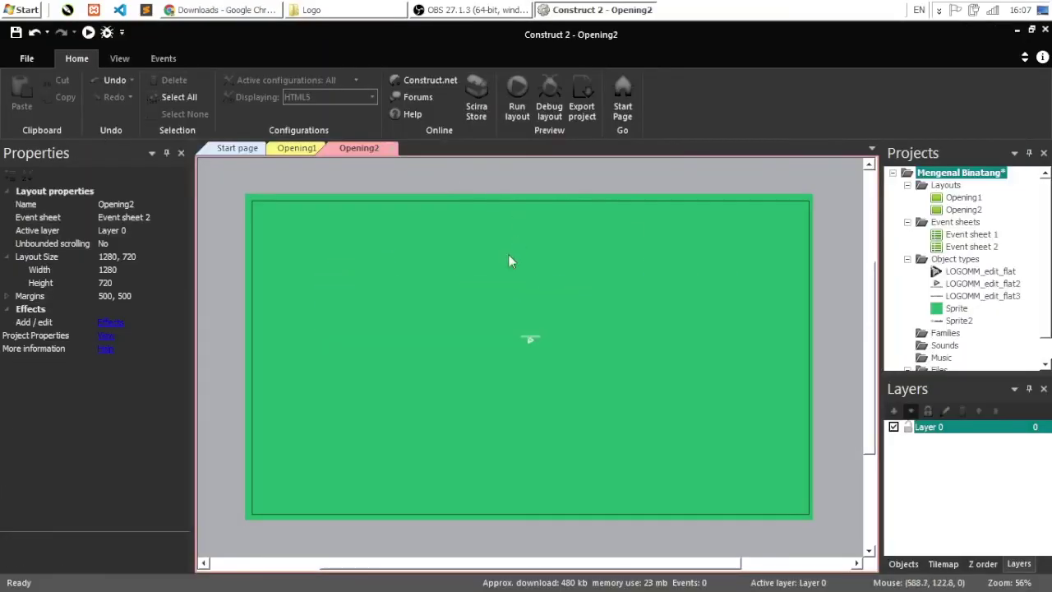
Step: Compare the Opening1 and Opening2 layouts and check which event sheet each one is assigned
{"action": "left_click", "coordinate": [299, 149]}
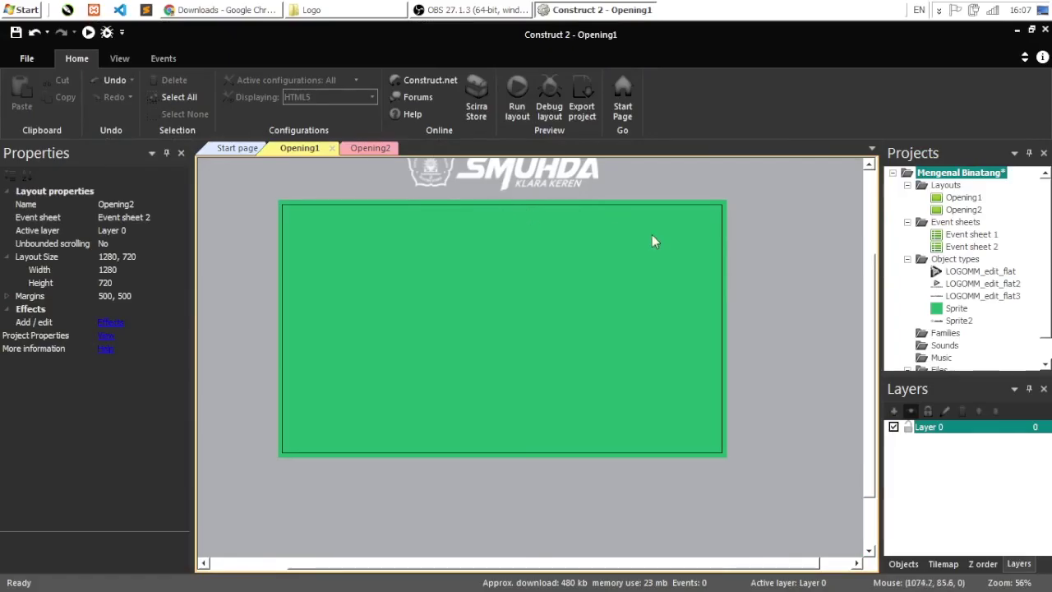
{"action": "left_click", "coordinate": [369, 148]}
{"action": "left_click", "coordinate": [301, 149]}
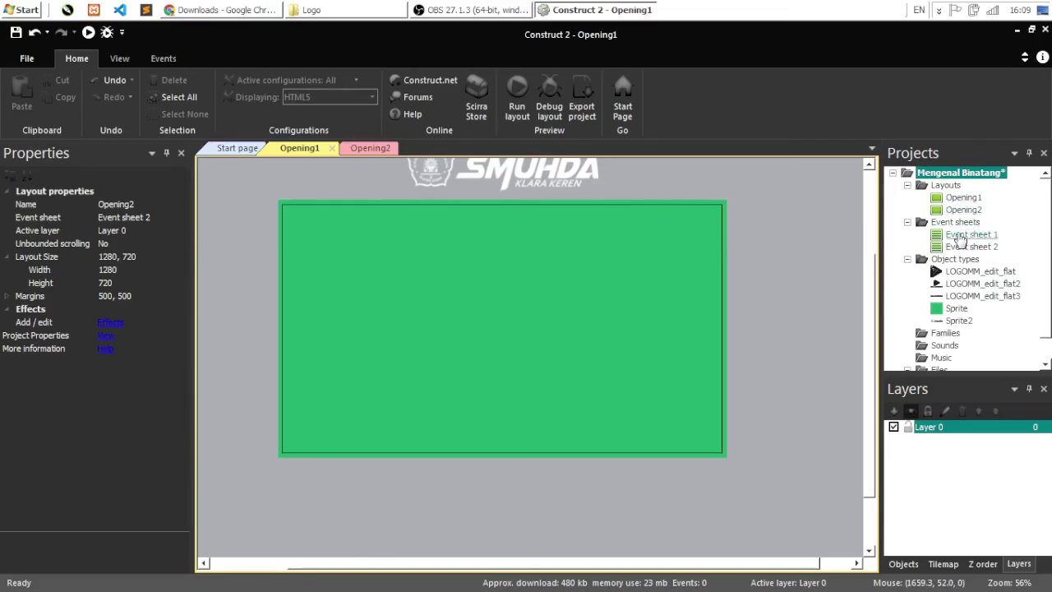
{"action": "left_click", "coordinate": [962, 236]}
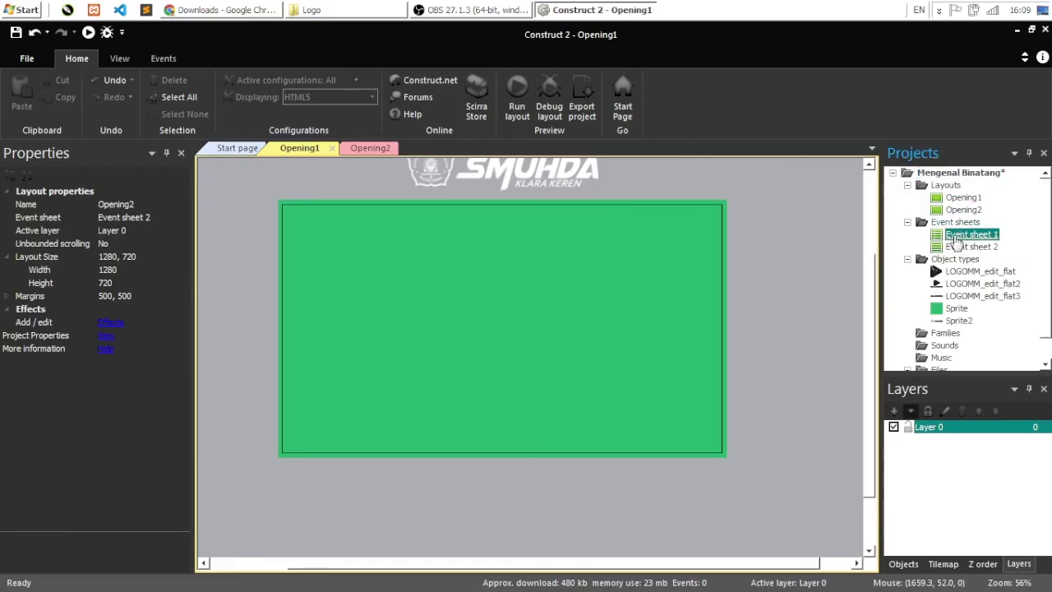
{"action": "right_click", "coordinate": [958, 237]}
{"action": "left_click", "coordinate": [957, 236]}
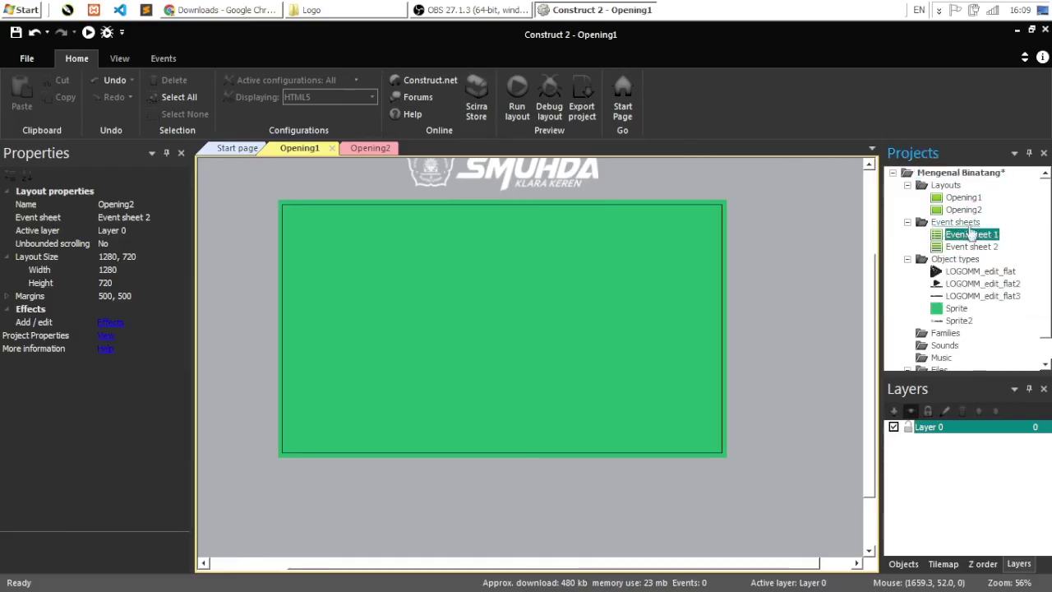
{"action": "left_click", "coordinate": [972, 247]}
{"action": "left_click", "coordinate": [978, 236]}
{"action": "left_click", "coordinate": [978, 200]}
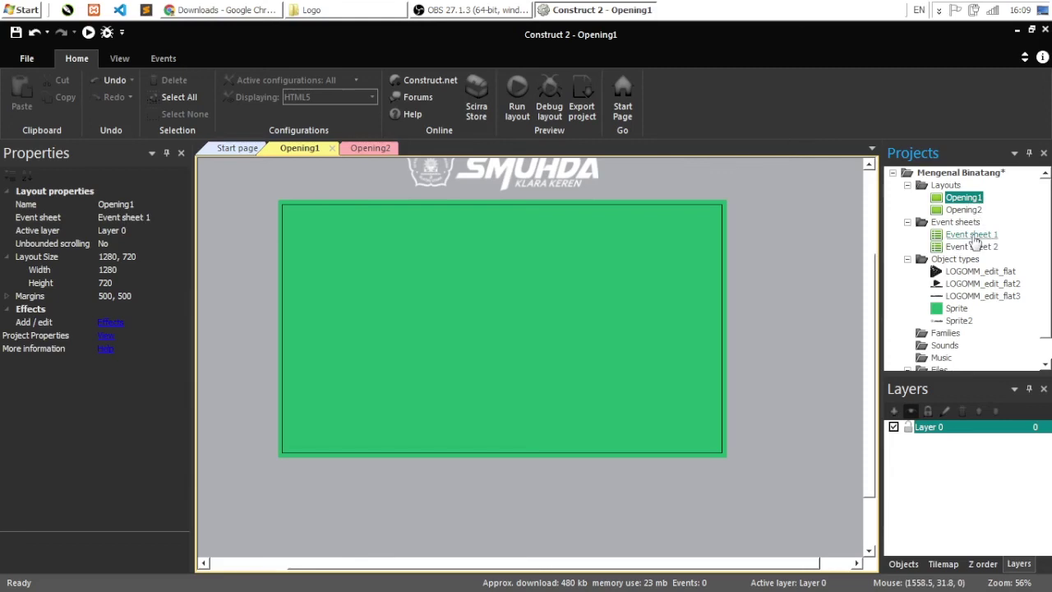
{"action": "left_click", "coordinate": [976, 210]}
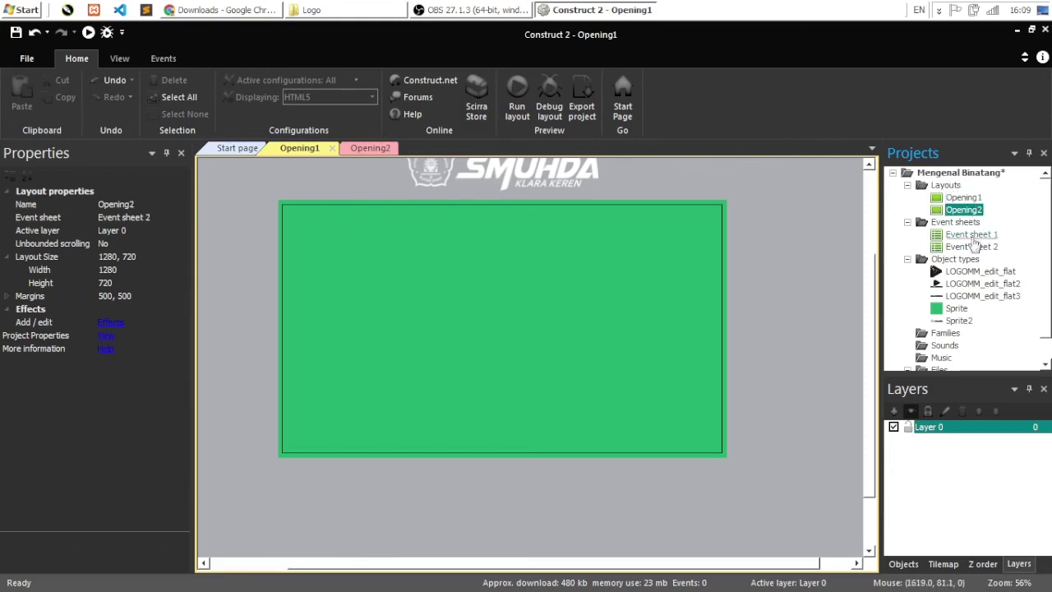
Step: Rename Event sheet 1 as Opening1Event
{"action": "left_click", "coordinate": [994, 236]}
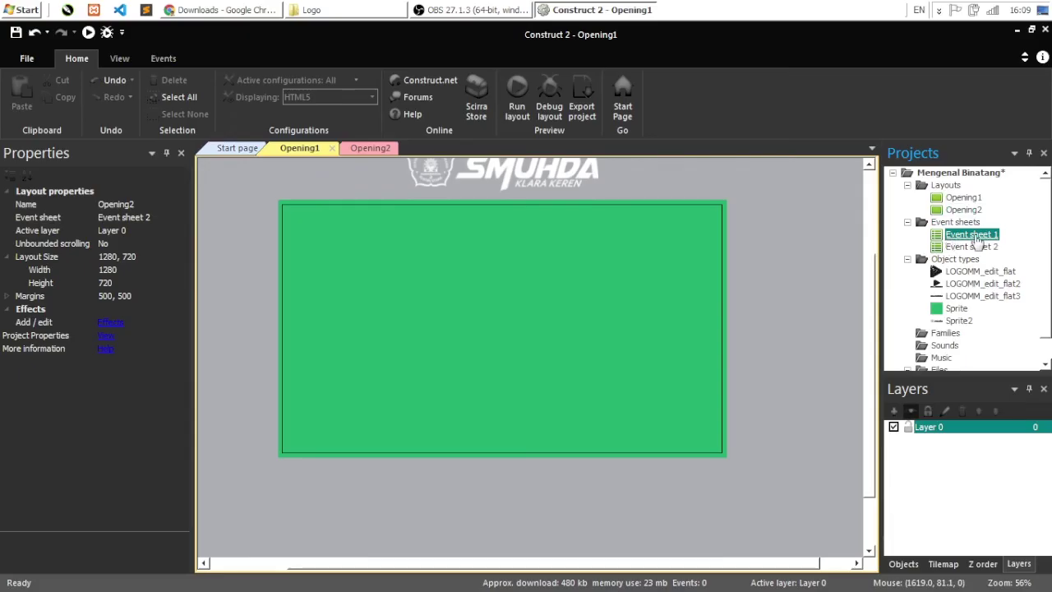
{"action": "right_click", "coordinate": [974, 238]}
{"action": "left_click", "coordinate": [982, 262]}
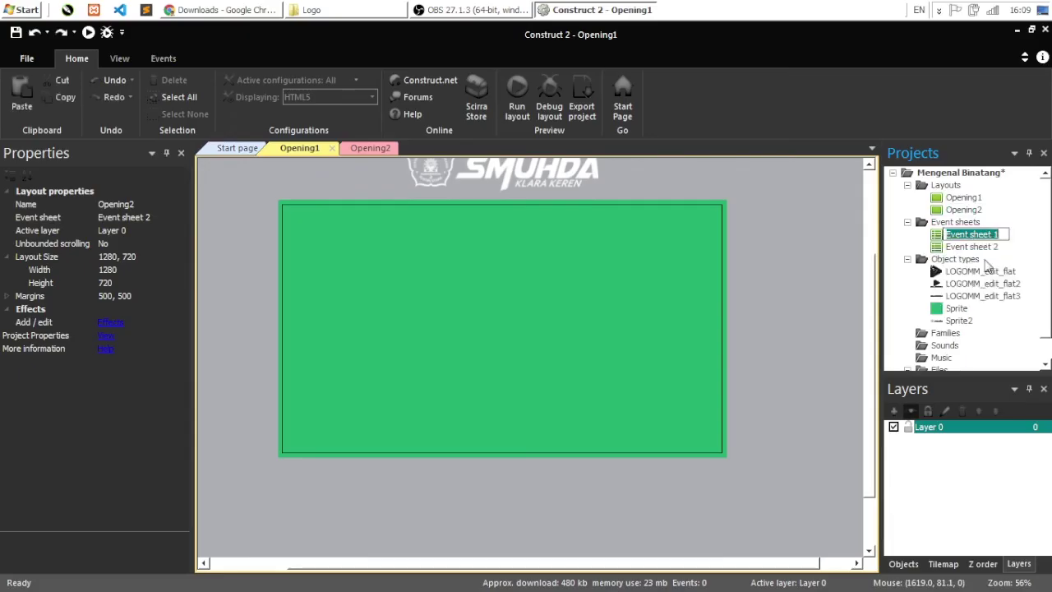
{"action": "type", "text": "Event"}
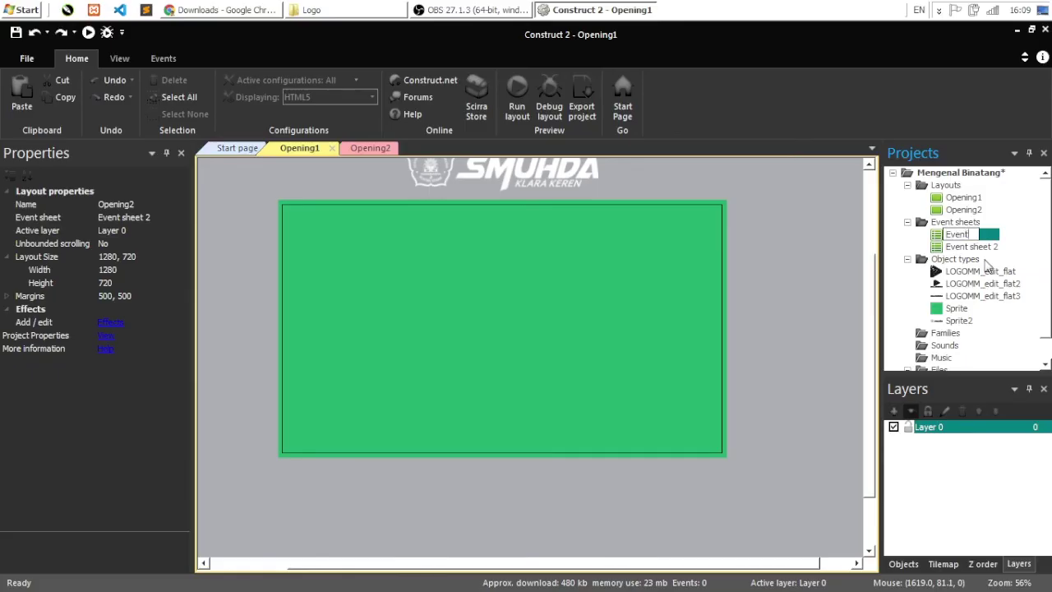
{"action": "key", "text": "BackSpace"}
{"action": "key", "text": "BackSpace"}
{"action": "key", "text": "BackSpace"}
{"action": "key", "text": "BackSpace"}
{"action": "type", "text": "Opening1Event"}
{"action": "key", "text": "Return"}
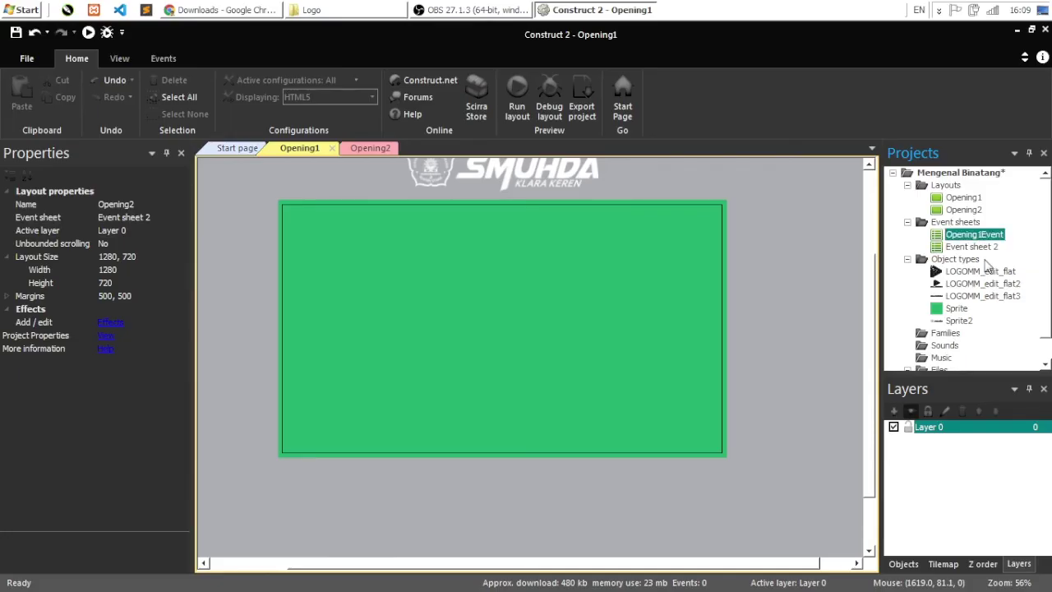
Step: Rename Event sheet 2 as Opening2Event
{"action": "right_click", "coordinate": [941, 248]}
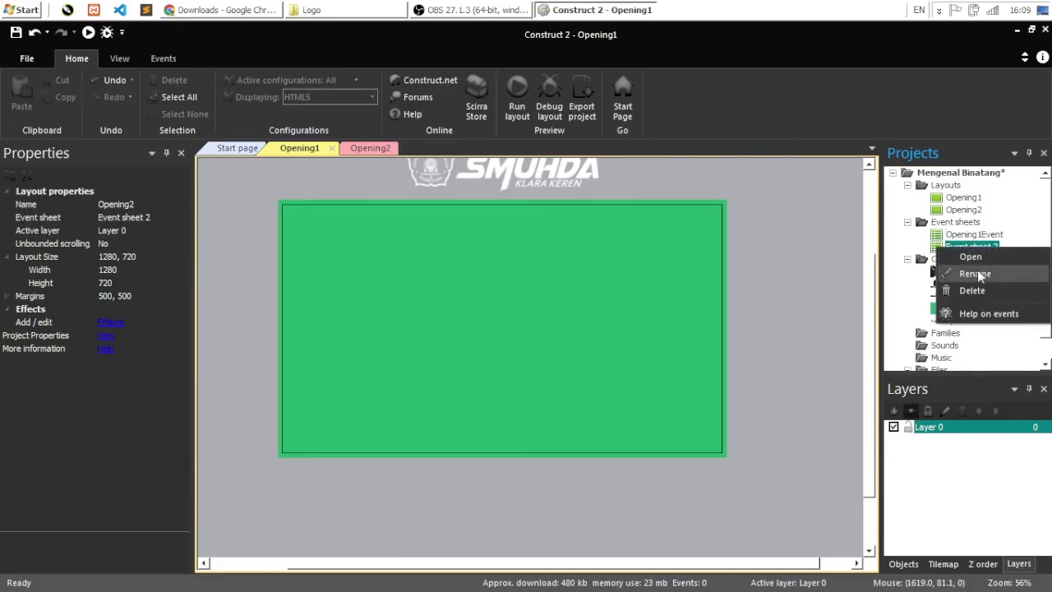
{"action": "left_click", "coordinate": [976, 273]}
{"action": "type", "text": "Opening2Event"}
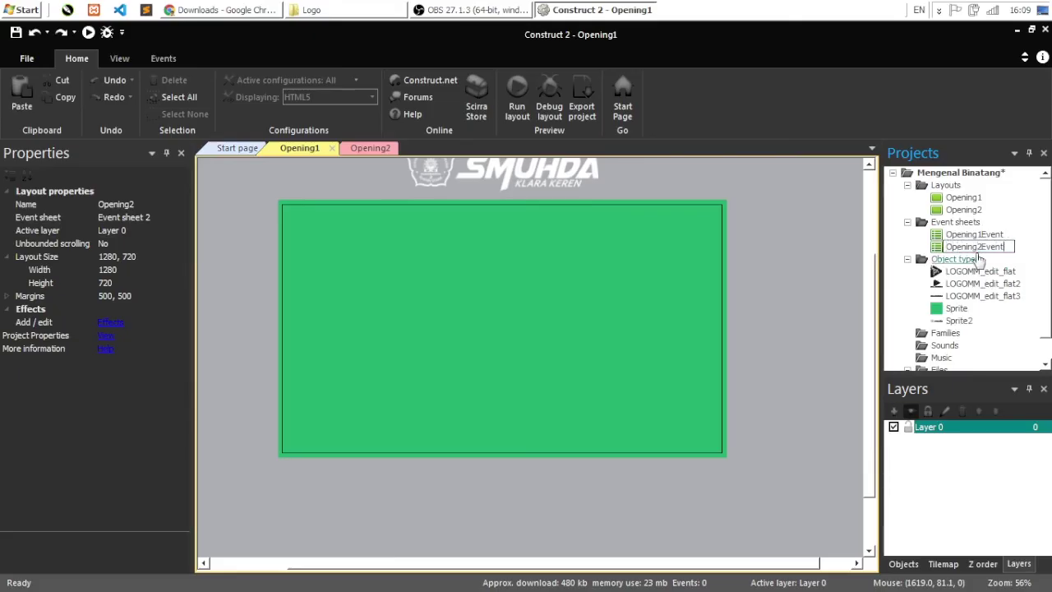
{"action": "key", "text": "Return"}
Step: Open the Opening1Event sheet and add a System Compare time event with the time equal to 3 seconds
{"action": "left_click", "coordinate": [955, 236]}
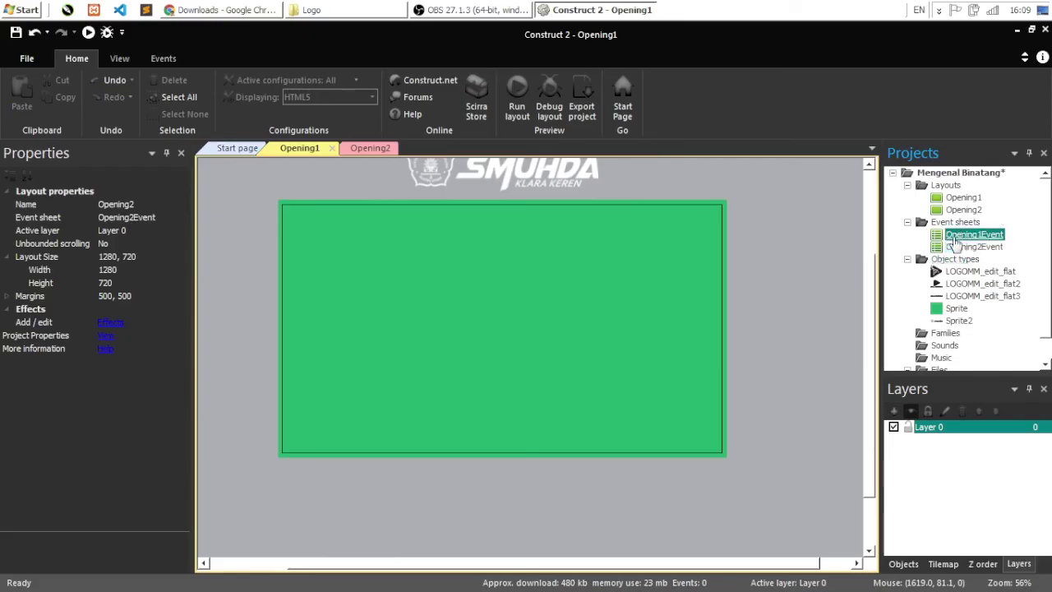
{"action": "double_click", "coordinate": [951, 239]}
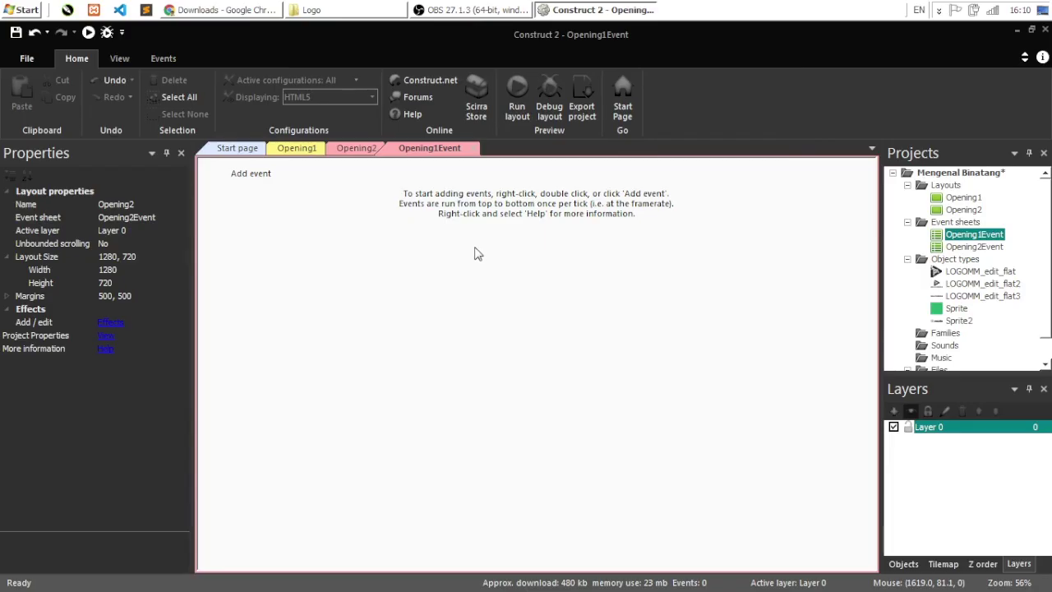
{"action": "double_click", "coordinate": [456, 191]}
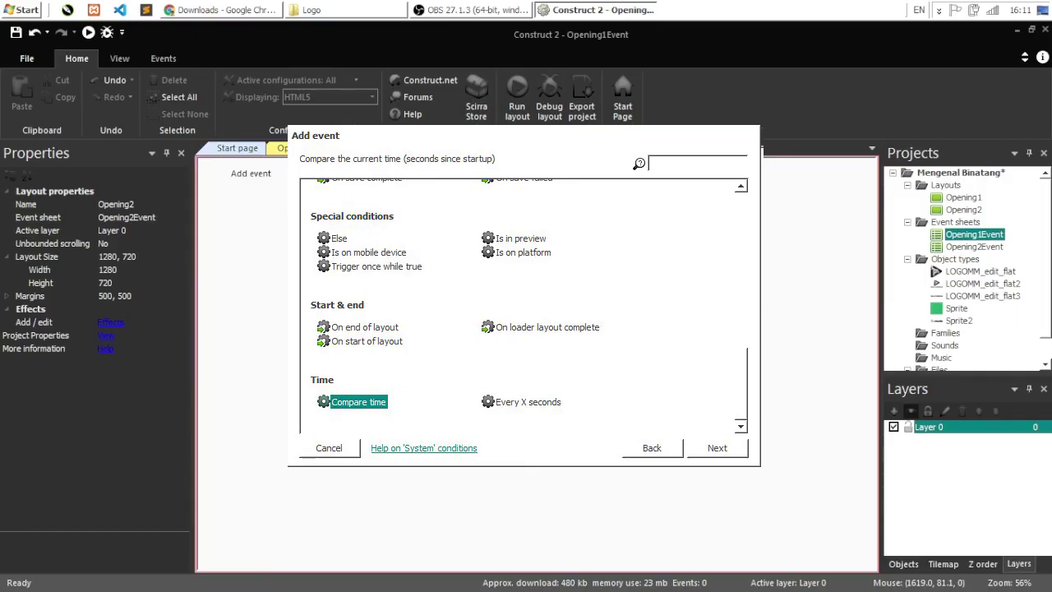
{"action": "key", "text": "Return"}
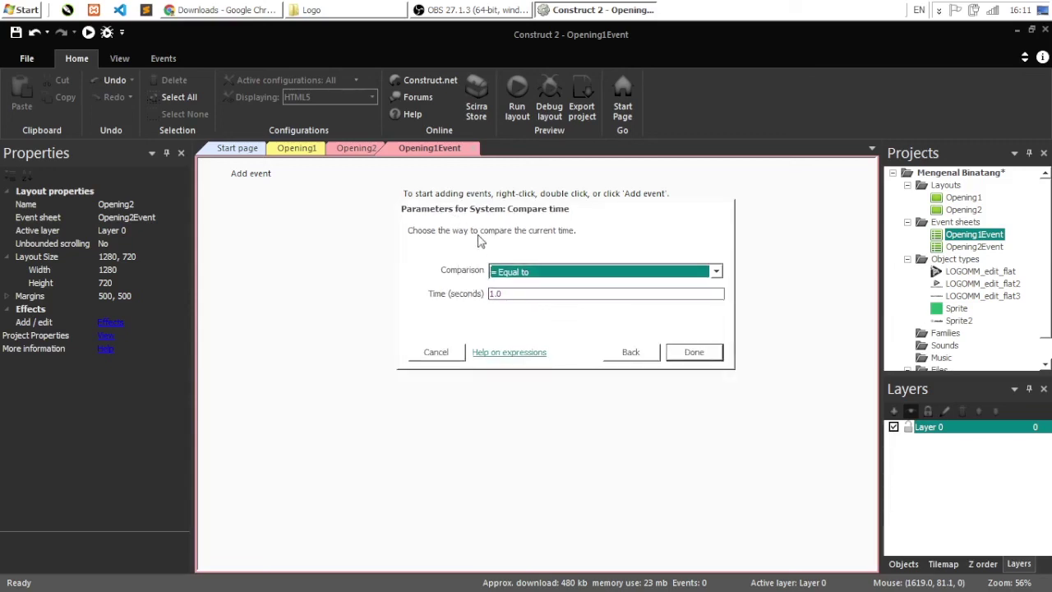
{"action": "double_click", "coordinate": [495, 294]}
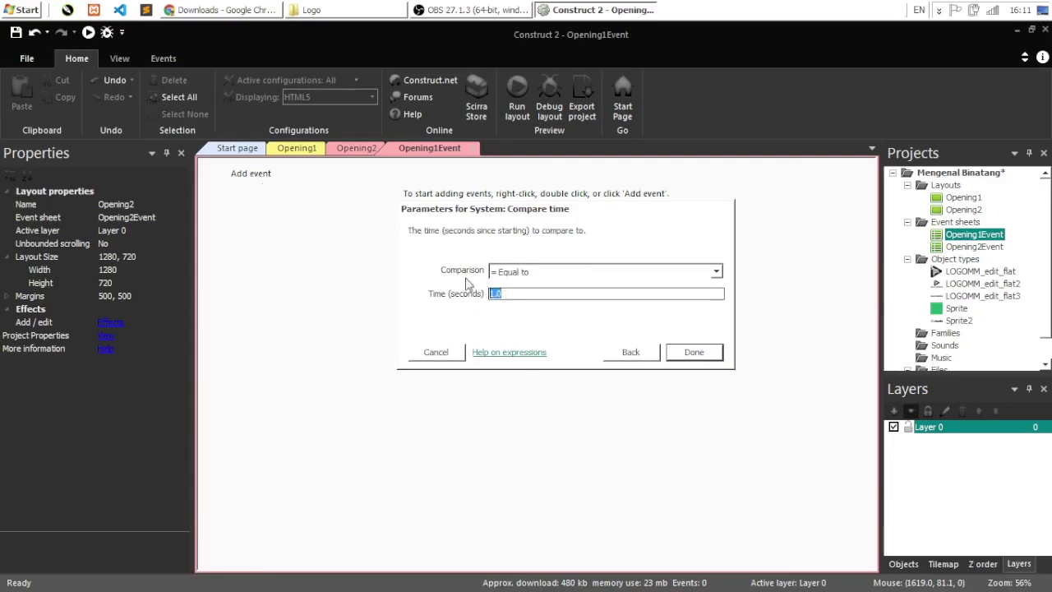
{"action": "double_click", "coordinate": [497, 293]}
{"action": "type", "text": "3"}
{"action": "left_click", "coordinate": [687, 352]}
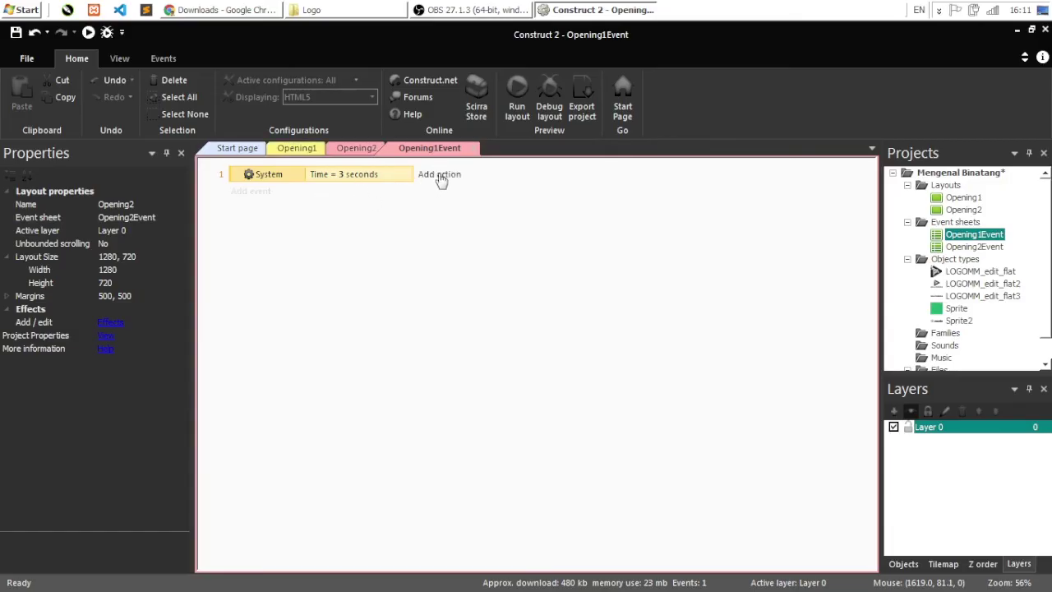
Step: Add a System Go to layout action to the 3-second event, with Opening2 as the target layout
{"action": "key", "text": "e"}
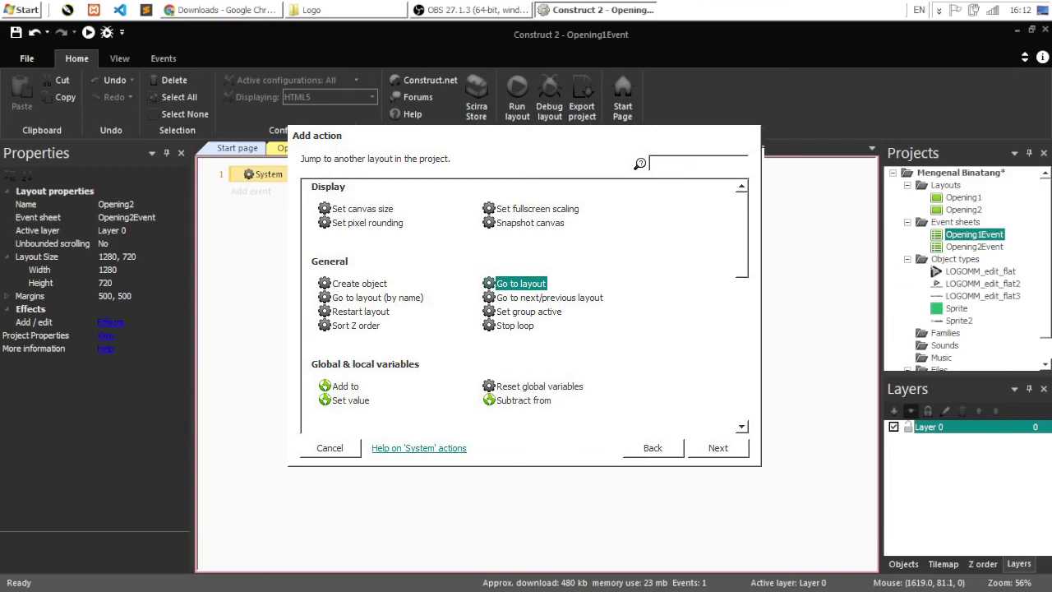
{"action": "left_click", "coordinate": [718, 447]}
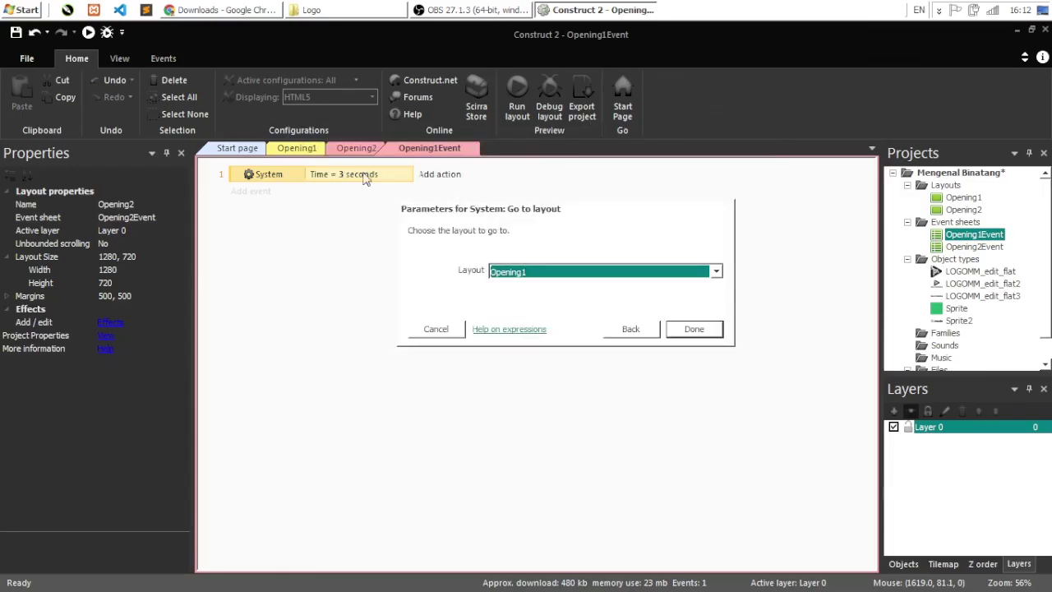
{"action": "left_click", "coordinate": [538, 275]}
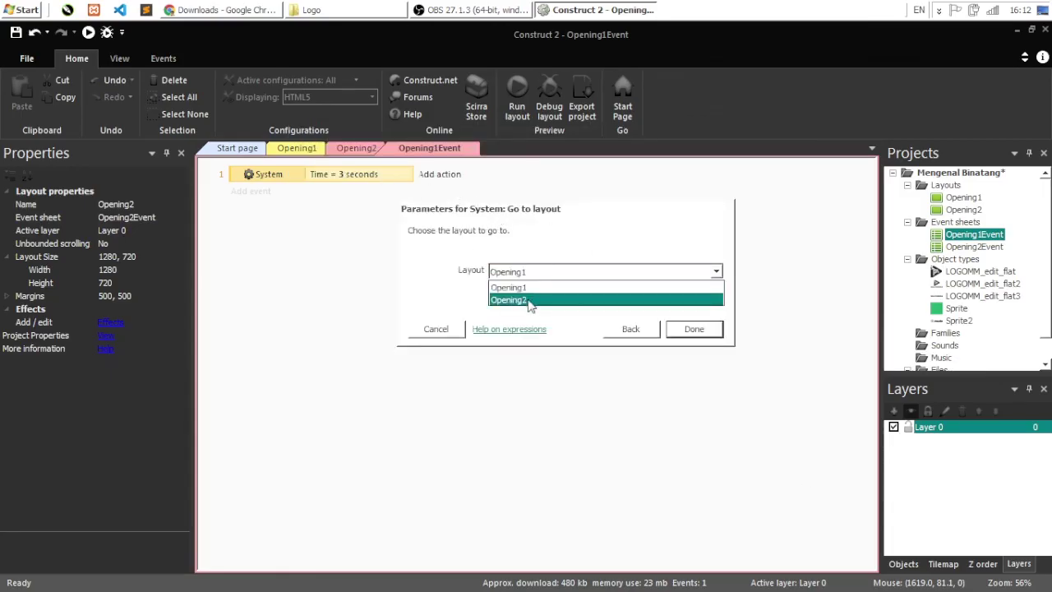
{"action": "left_click", "coordinate": [529, 300]}
{"action": "left_click", "coordinate": [694, 331]}
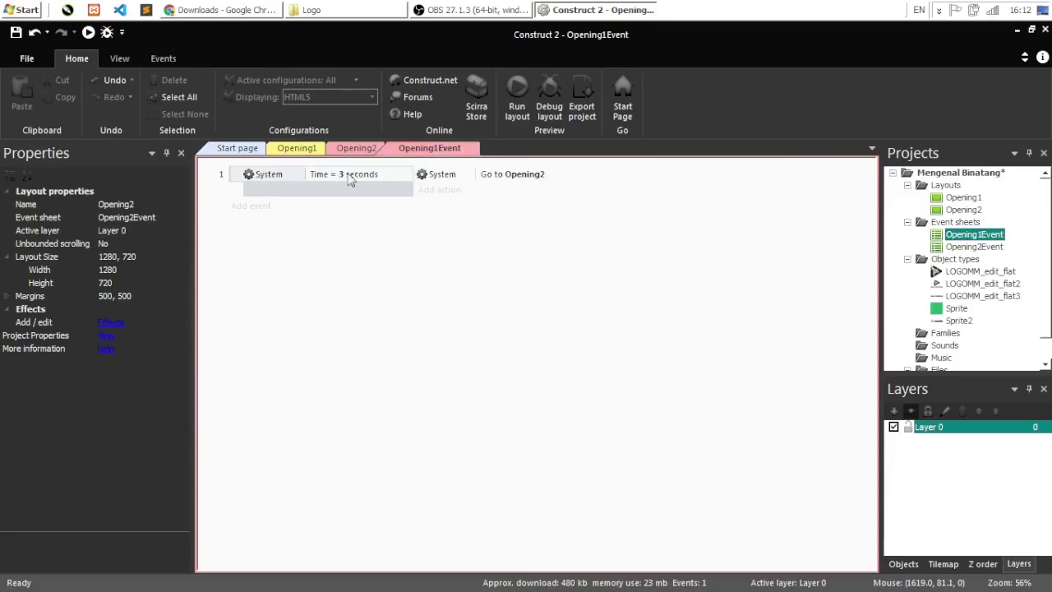
Step: Review the Opening1Event condition and action, run a preview of the Opening1 layout, and close the preview window
{"action": "left_click", "coordinate": [293, 155]}
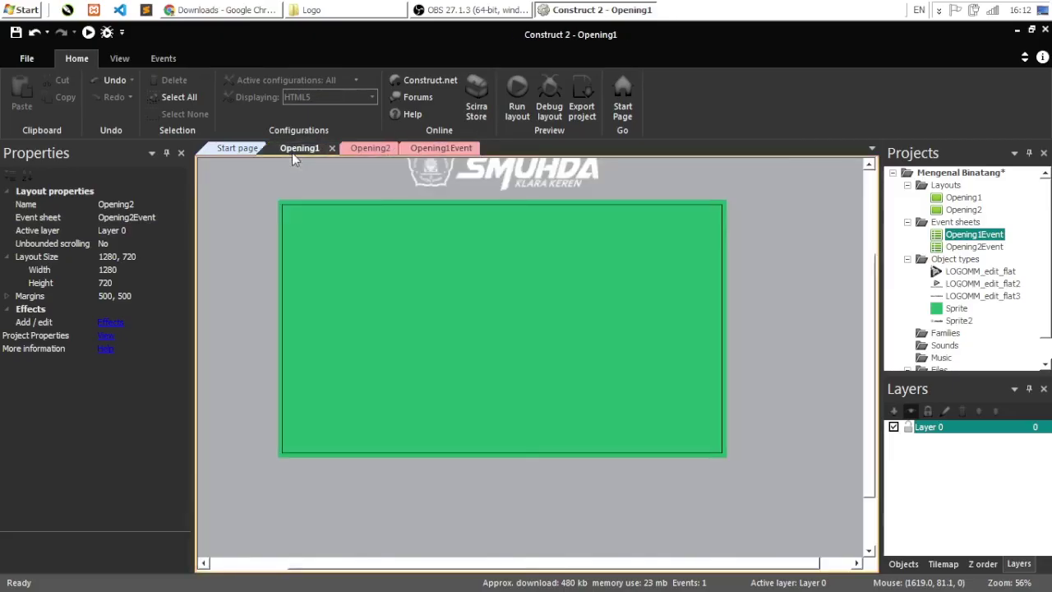
{"action": "left_click", "coordinate": [428, 148]}
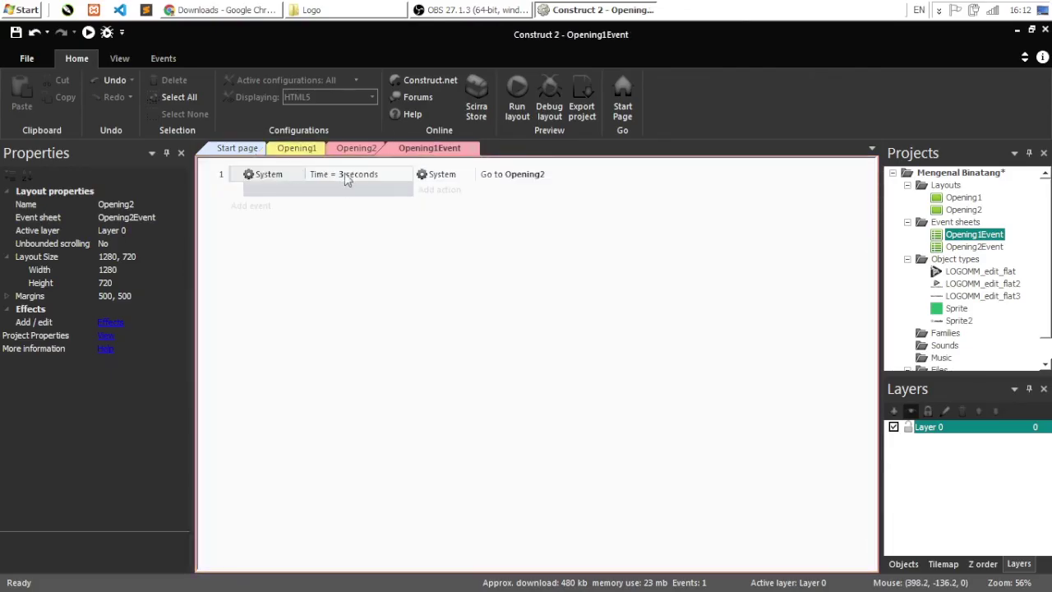
{"action": "left_click", "coordinate": [483, 182]}
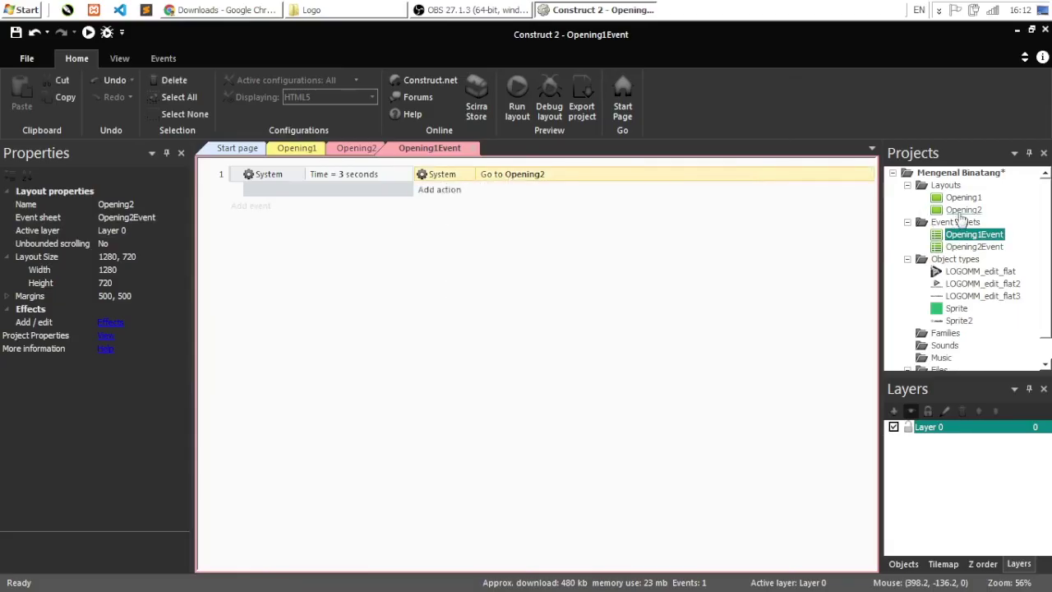
{"action": "left_click", "coordinate": [297, 150]}
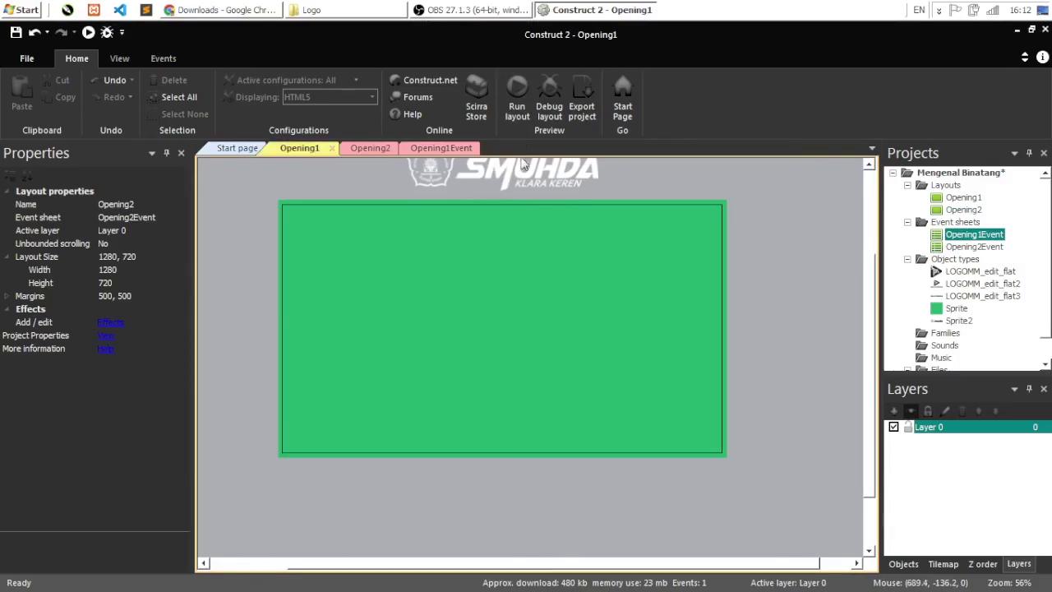
{"action": "left_click", "coordinate": [521, 116]}
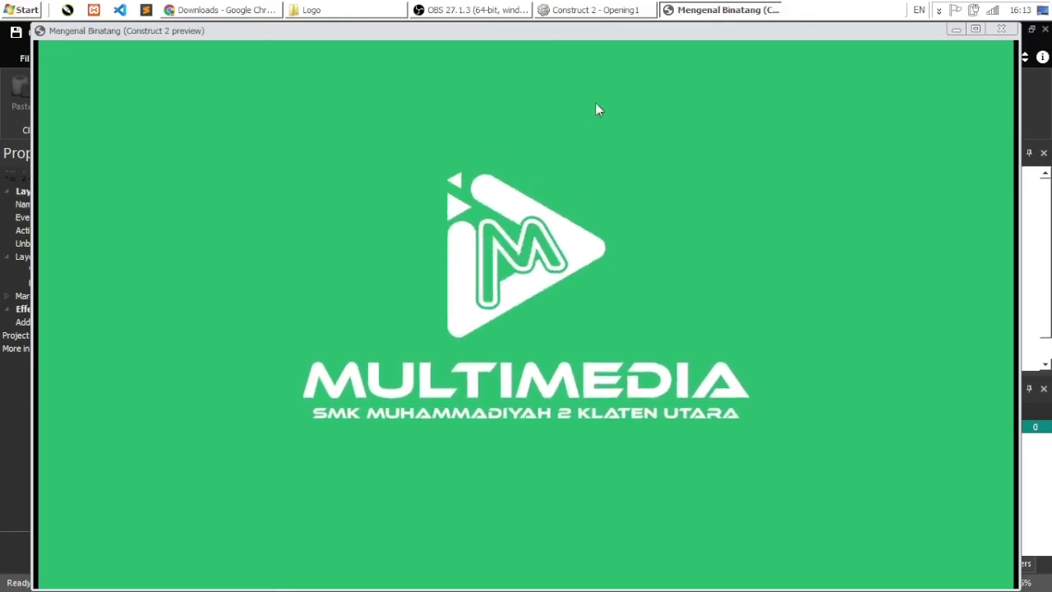
{"action": "left_click", "coordinate": [998, 33]}
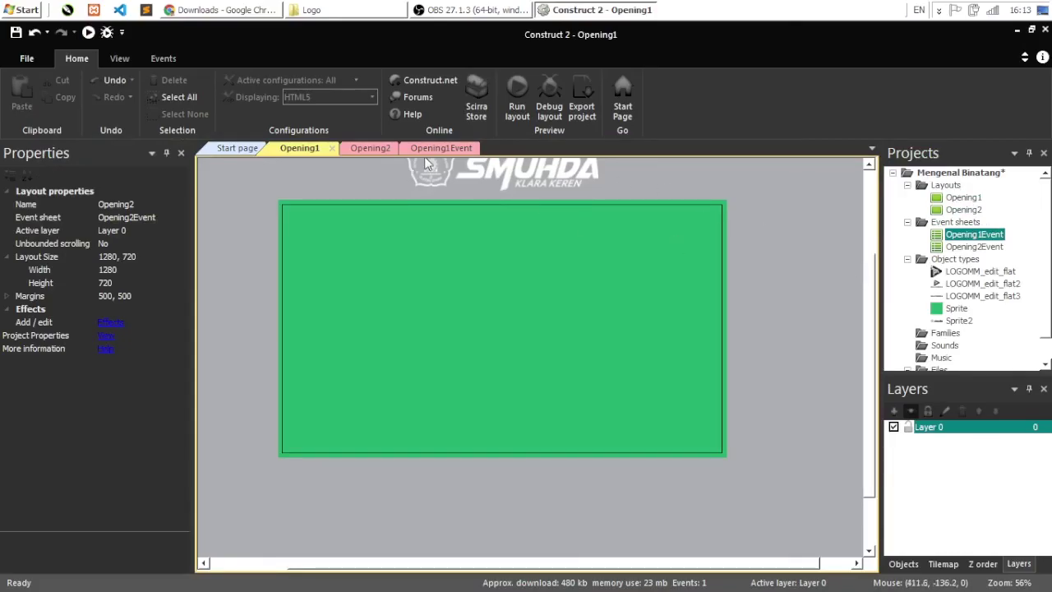
{"action": "left_click", "coordinate": [456, 150]}
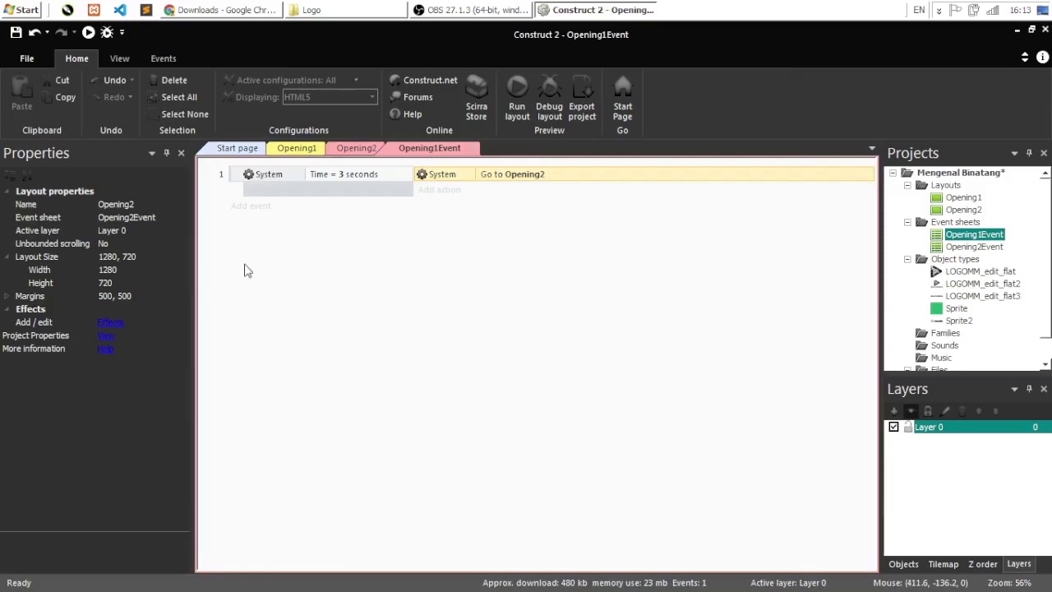
{"action": "left_click", "coordinate": [295, 150]}
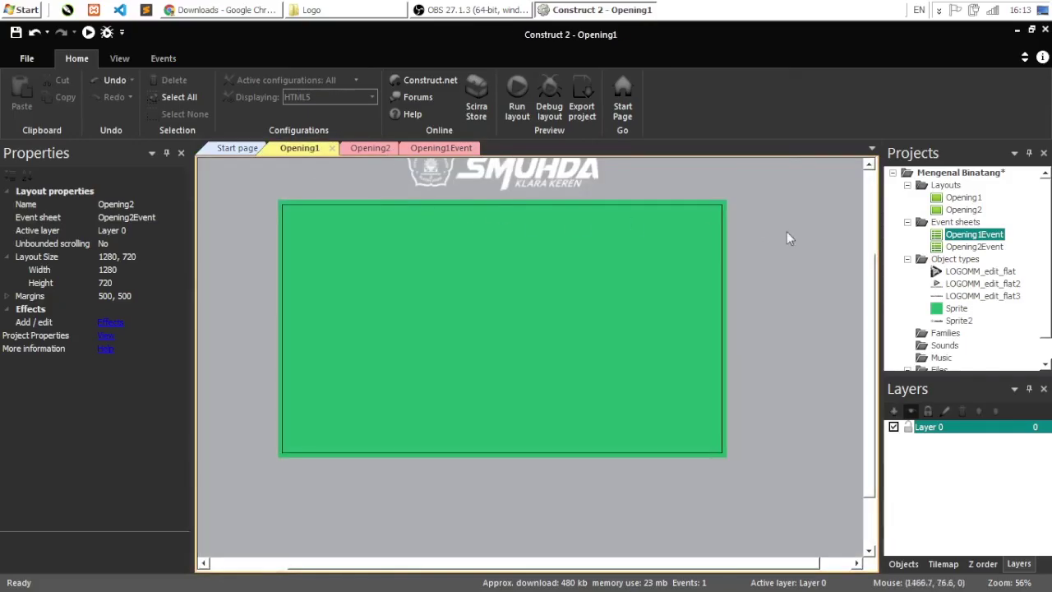
{"action": "scroll", "coordinate": [873, 271], "scroll_direction": "up", "scroll_amount": 1}
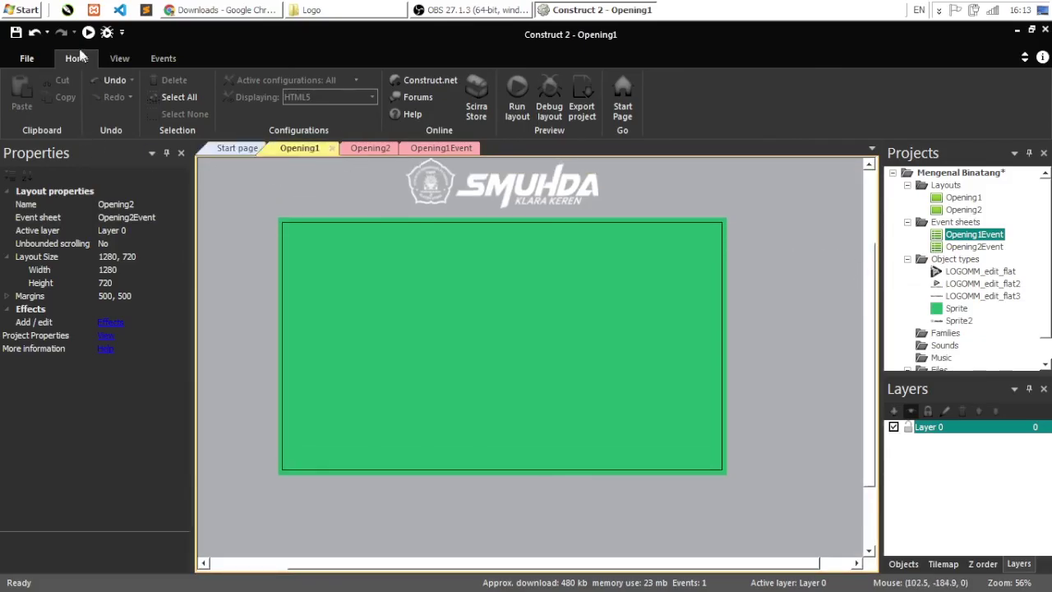
Step: Save the project as Mengenal_binatang_game_project, a Construct 2 compressed project, in the Game Mengenal Binatang folder
{"action": "left_click", "coordinate": [15, 32]}
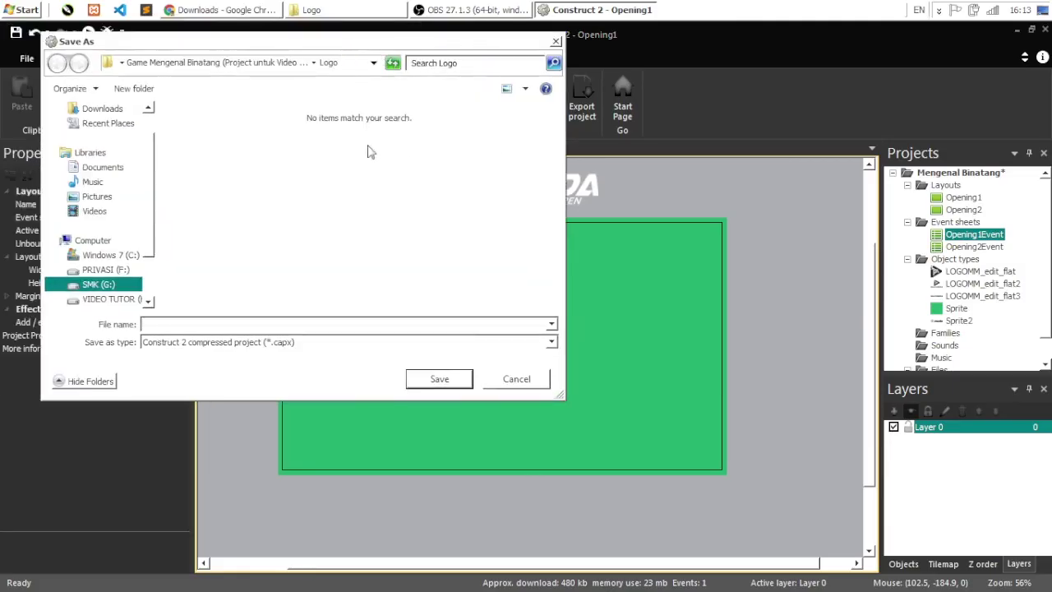
{"action": "left_click_drag", "start_coordinate": [150, 201], "coordinate": [157, 237]}
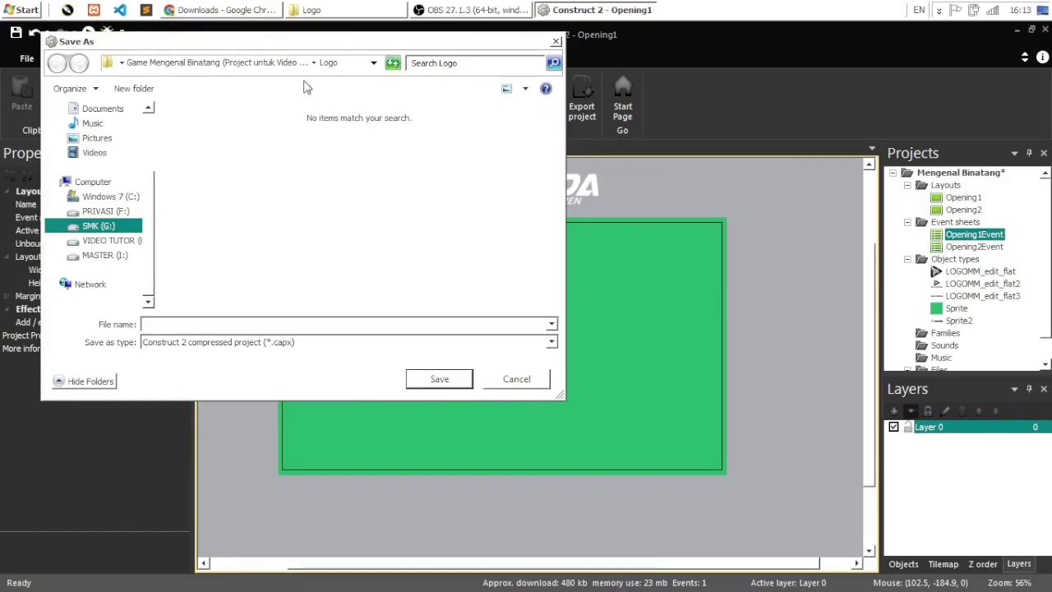
{"action": "left_click", "coordinate": [189, 64]}
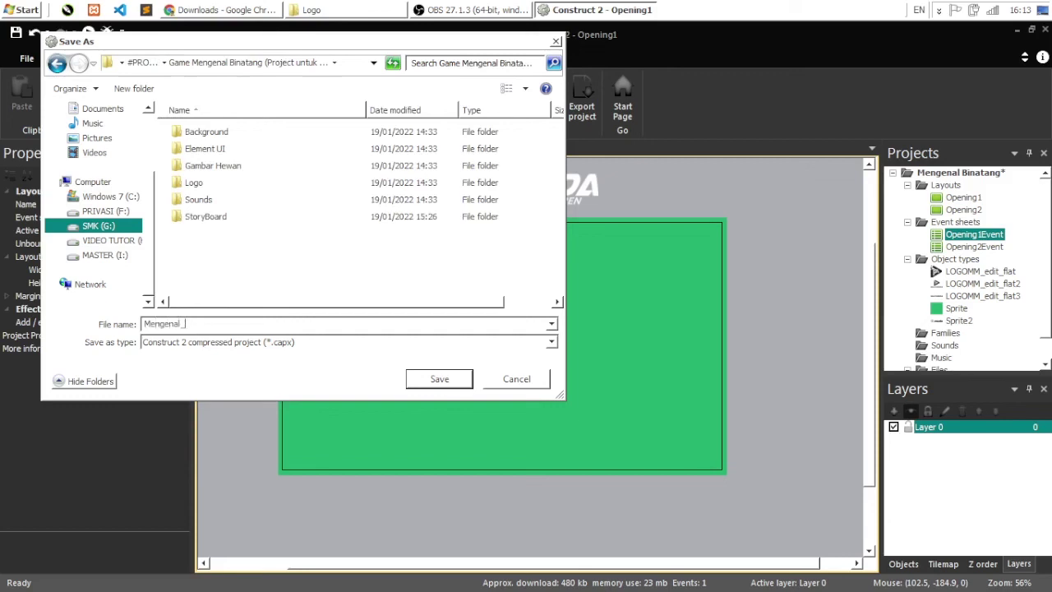
{"action": "type", "text": "tang_game_project"}
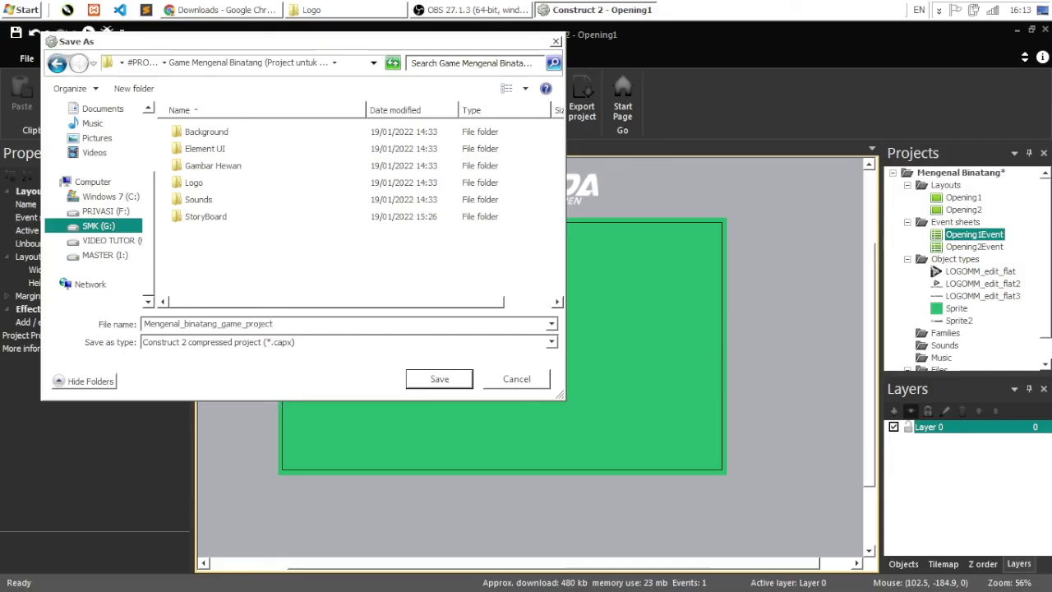
{"action": "key", "text": "Return"}
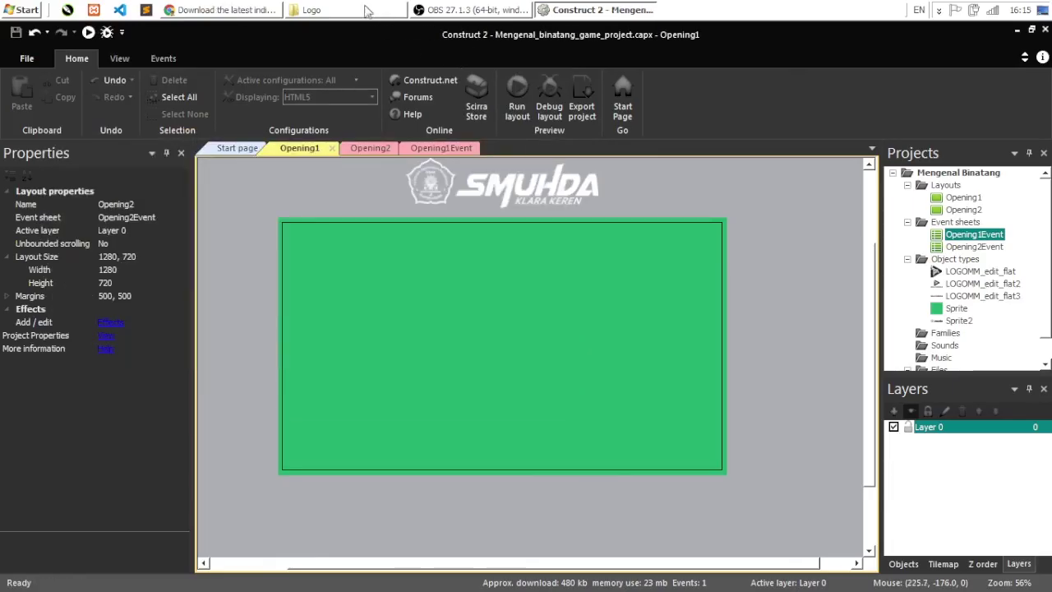
Step: Switch to Chrome, search Google for "litetween construct 2" in a new tab, and open the RedFoc litetween tag page
{"action": "left_click", "coordinate": [366, 10]}
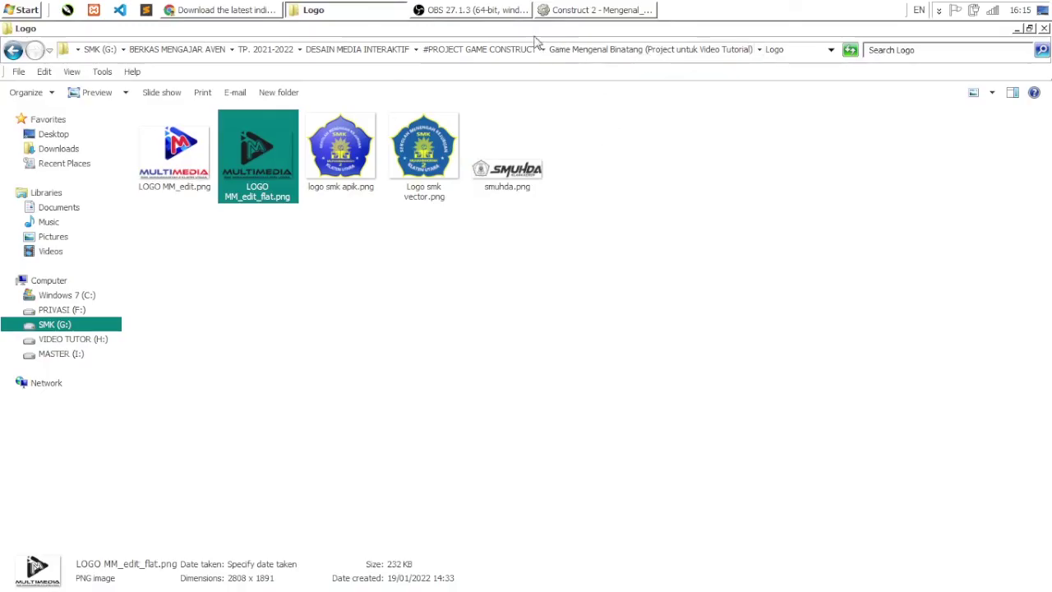
{"action": "left_click", "coordinate": [220, 9]}
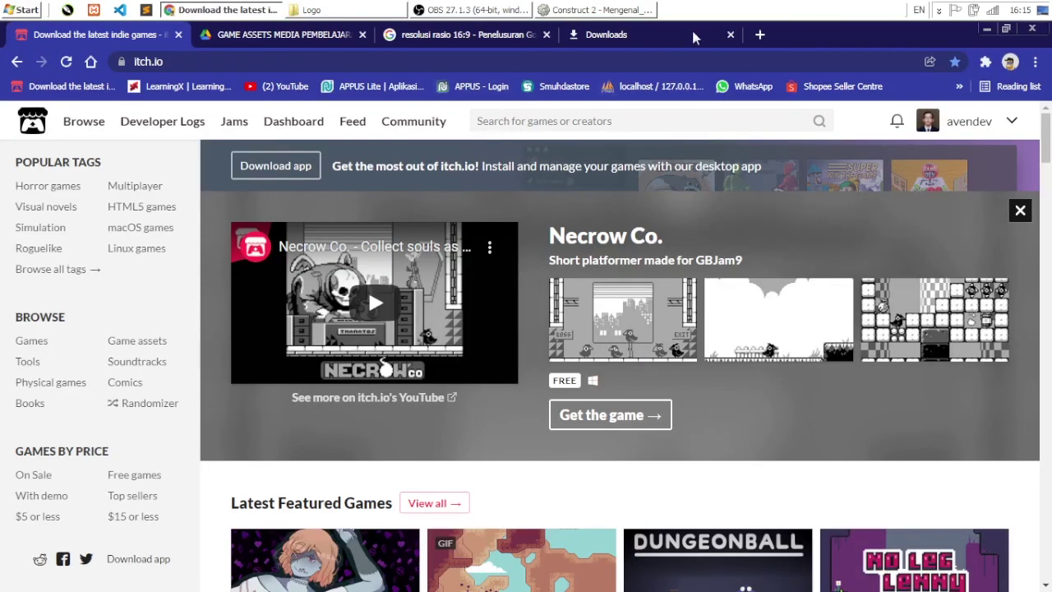
{"action": "left_click", "coordinate": [695, 36]}
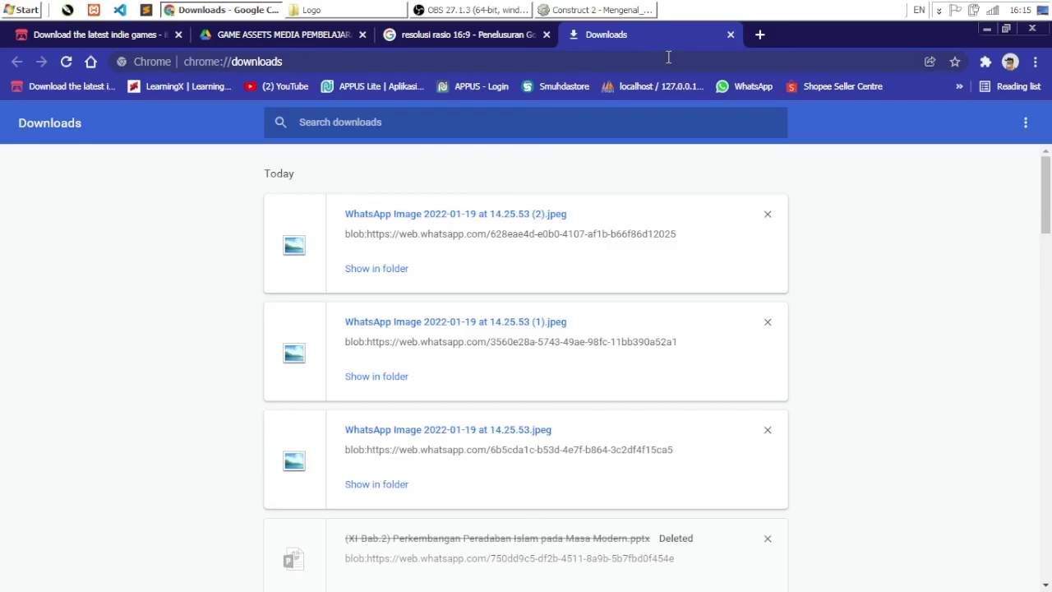
{"action": "left_click", "coordinate": [759, 34]}
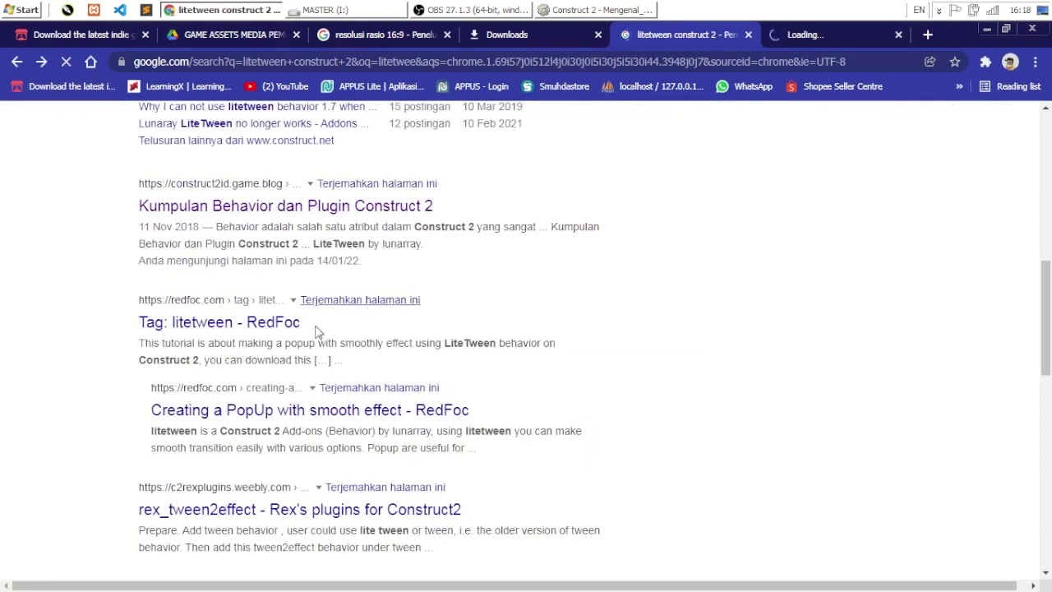
{"action": "left_click", "coordinate": [276, 329]}
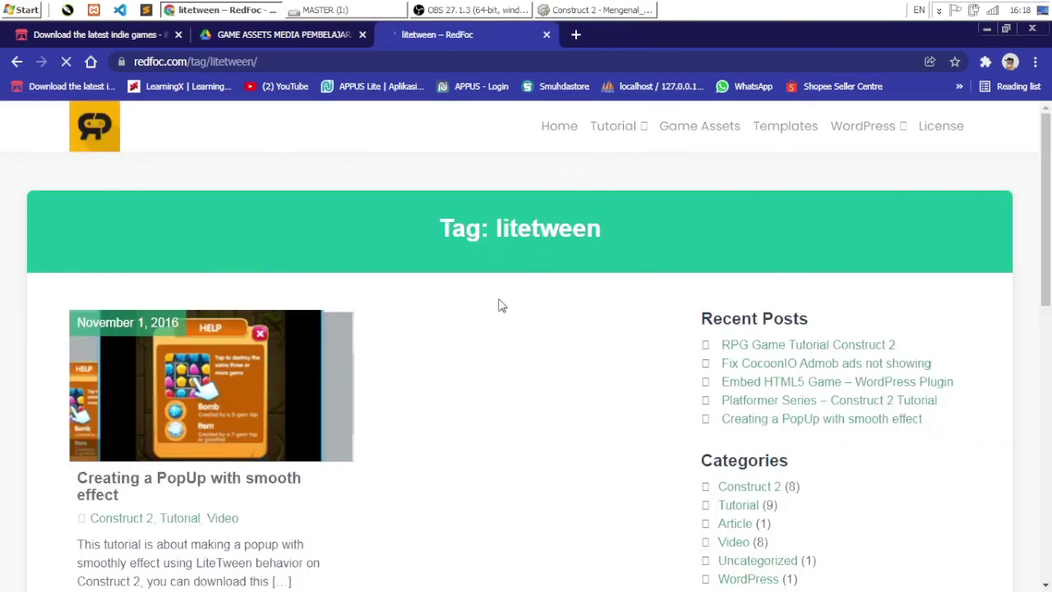
Step: Look through the litetween tag page and open the post "Creating a PopUp with smooth effect"
{"action": "scroll", "coordinate": [425, 388], "scroll_direction": "down", "scroll_amount": 1}
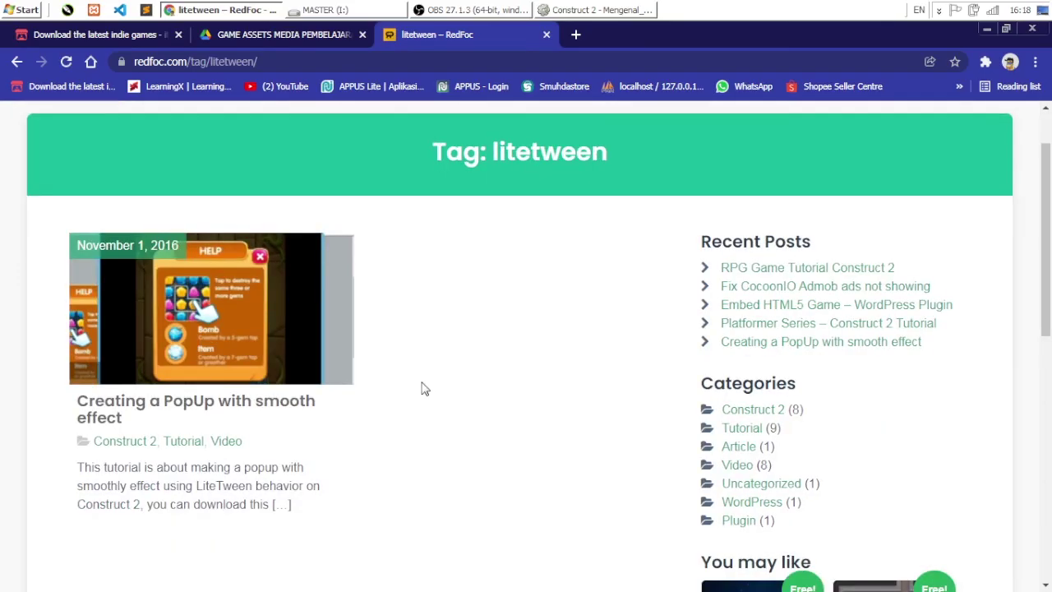
{"action": "scroll", "coordinate": [424, 388], "scroll_direction": "down", "scroll_amount": 2}
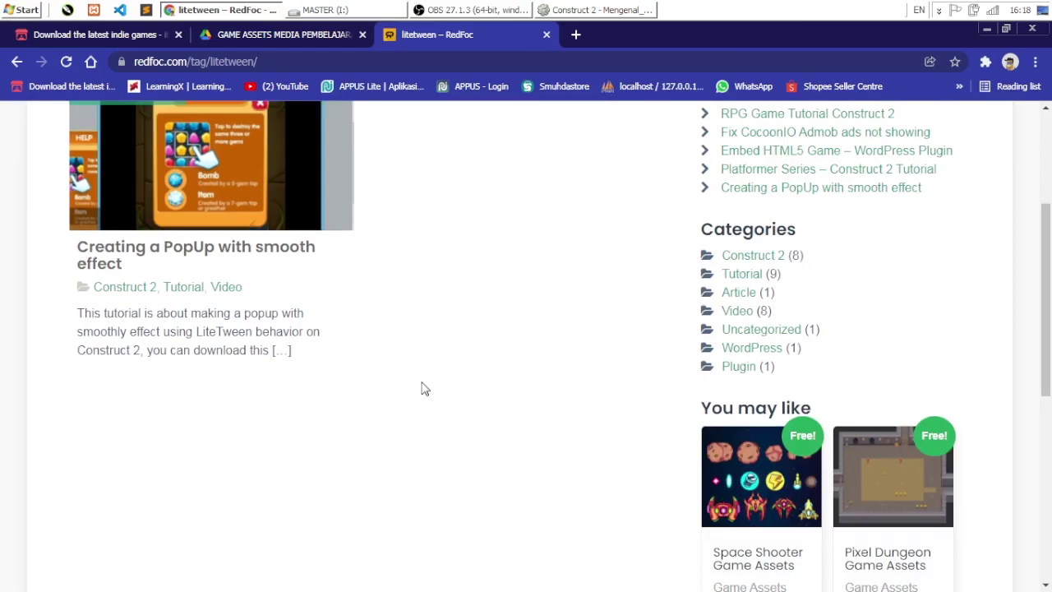
{"action": "scroll", "coordinate": [423, 387], "scroll_direction": "down", "scroll_amount": 7}
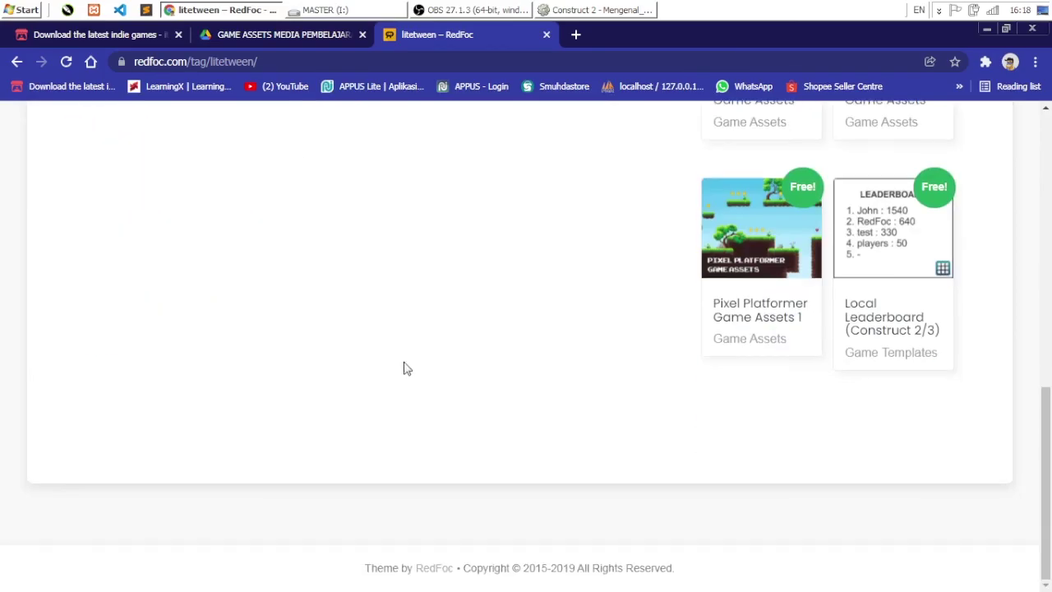
{"action": "scroll", "coordinate": [404, 366], "scroll_direction": "up", "scroll_amount": 9}
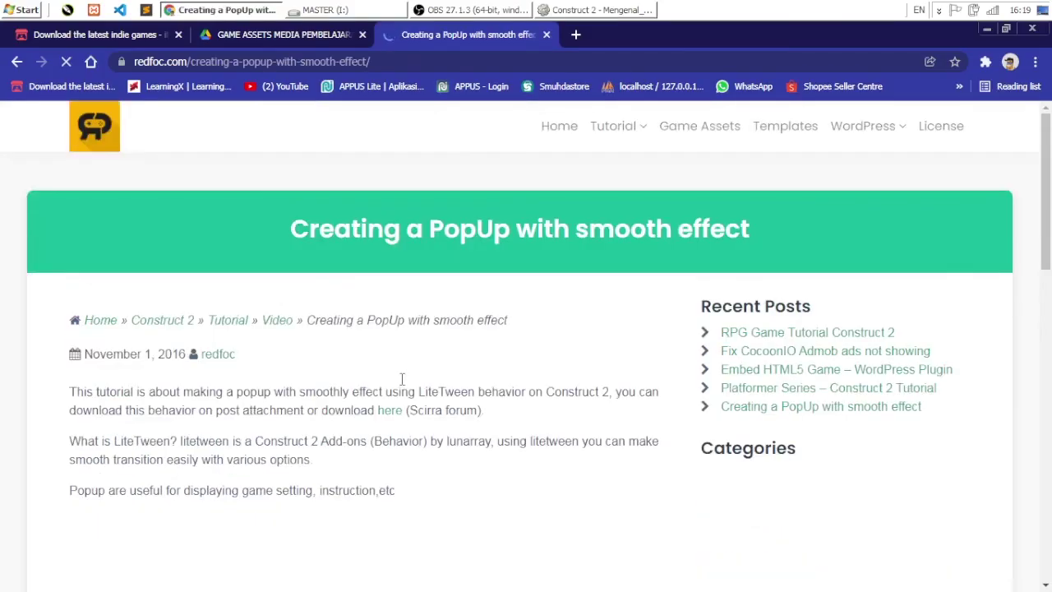
Step: Download the LiteTween Behavior zip attached to the "Creating a PopUp with smooth effect" post
{"action": "scroll", "coordinate": [401, 378], "scroll_direction": "down", "scroll_amount": 3}
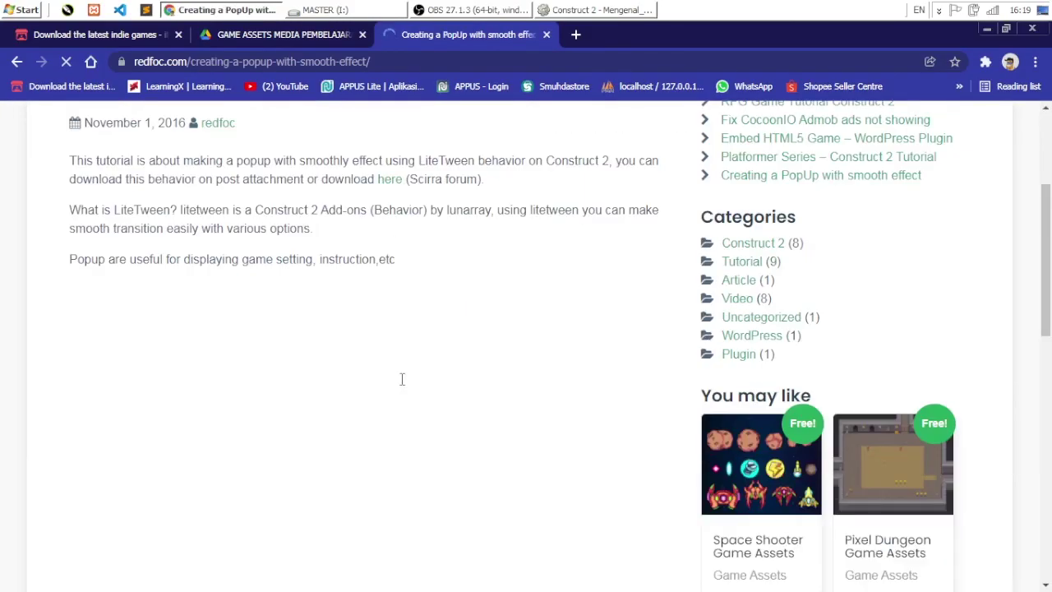
{"action": "scroll", "coordinate": [402, 378], "scroll_direction": "down", "scroll_amount": 6}
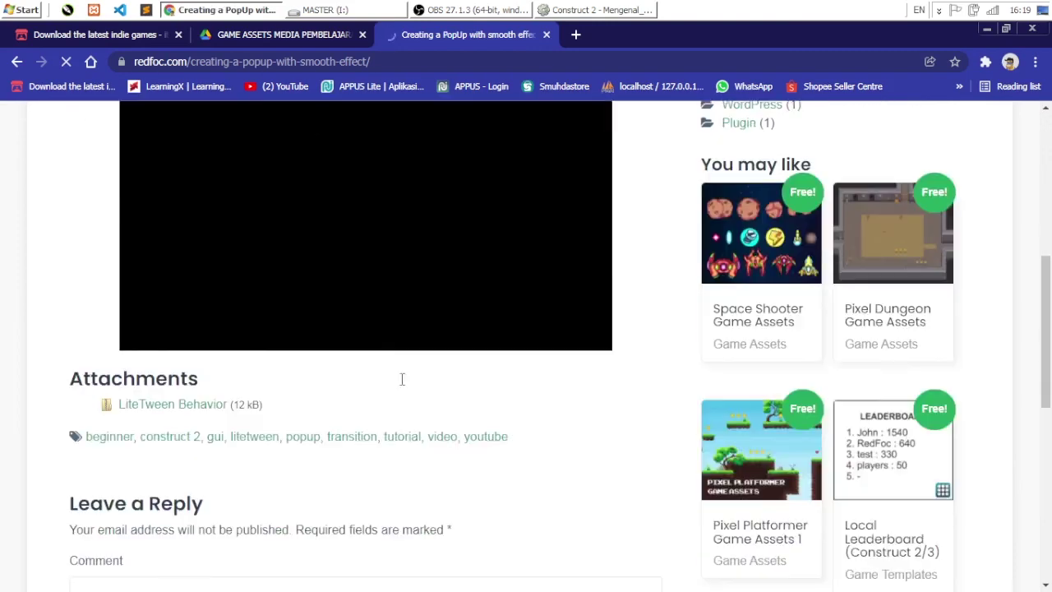
{"action": "scroll", "coordinate": [402, 378], "scroll_direction": "down", "scroll_amount": 4}
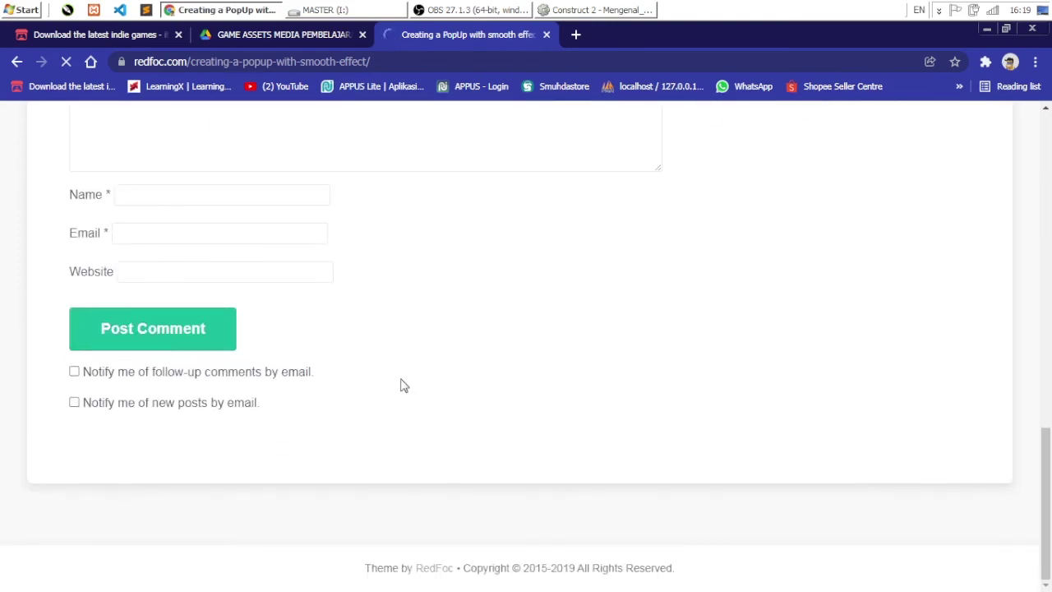
{"action": "scroll", "coordinate": [400, 385], "scroll_direction": "up", "scroll_amount": 6}
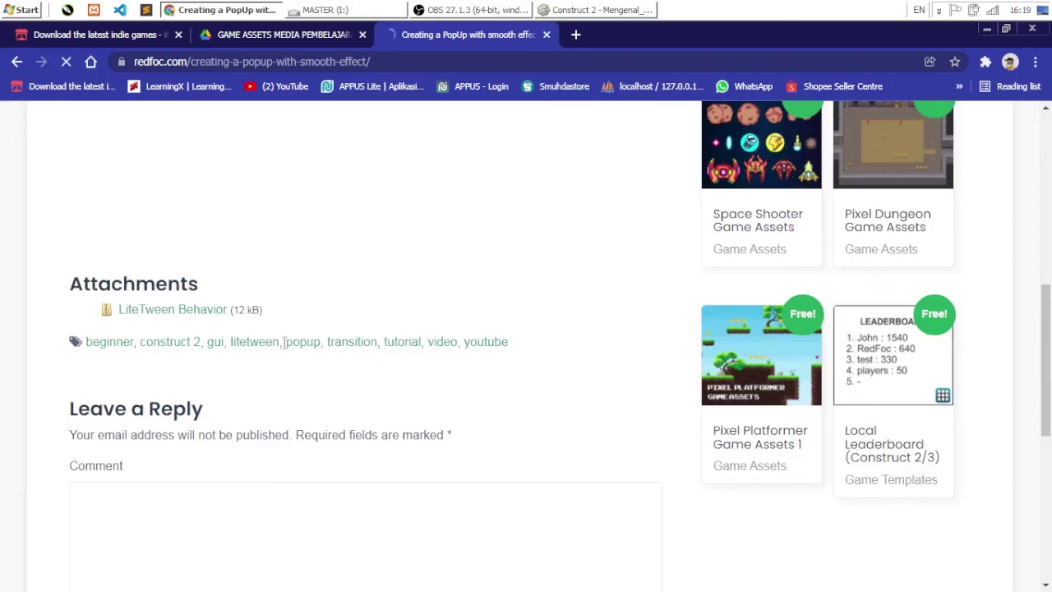
{"action": "left_click", "coordinate": [202, 310]}
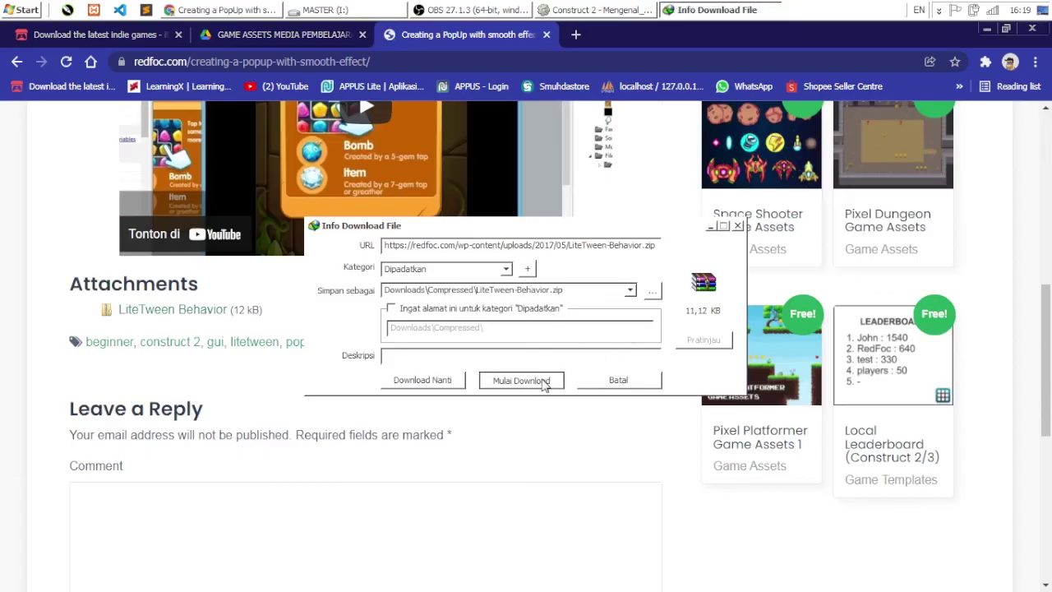
{"action": "left_click", "coordinate": [544, 382]}
{"action": "left_click", "coordinate": [554, 362]}
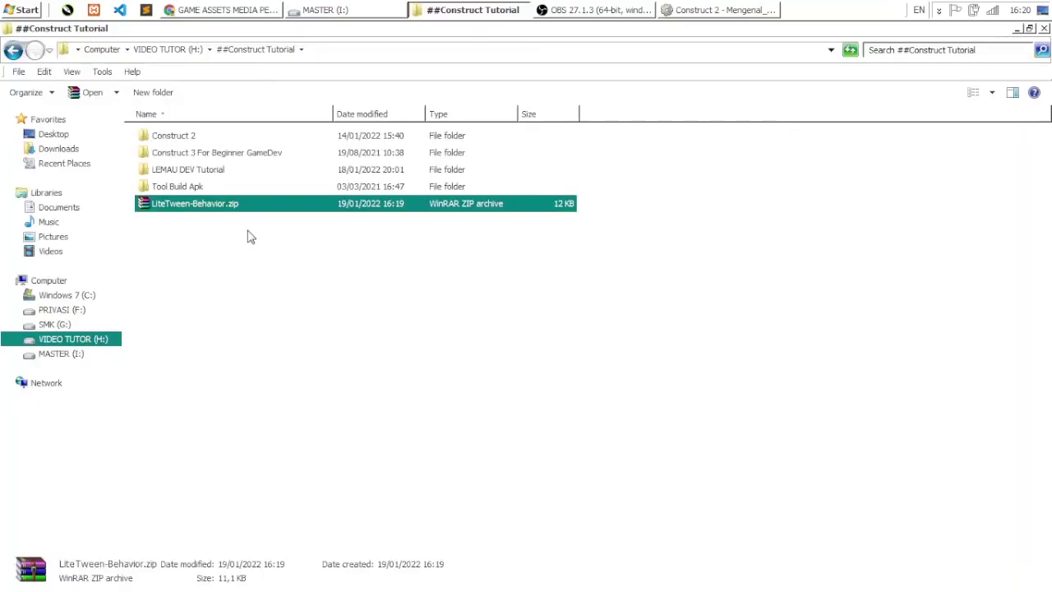
Step: Extract LiteTween-Behavior.zip directly into the ##Construct Tutorial folder and select the extracted lunarray.litetween folder
{"action": "right_click", "coordinate": [178, 206]}
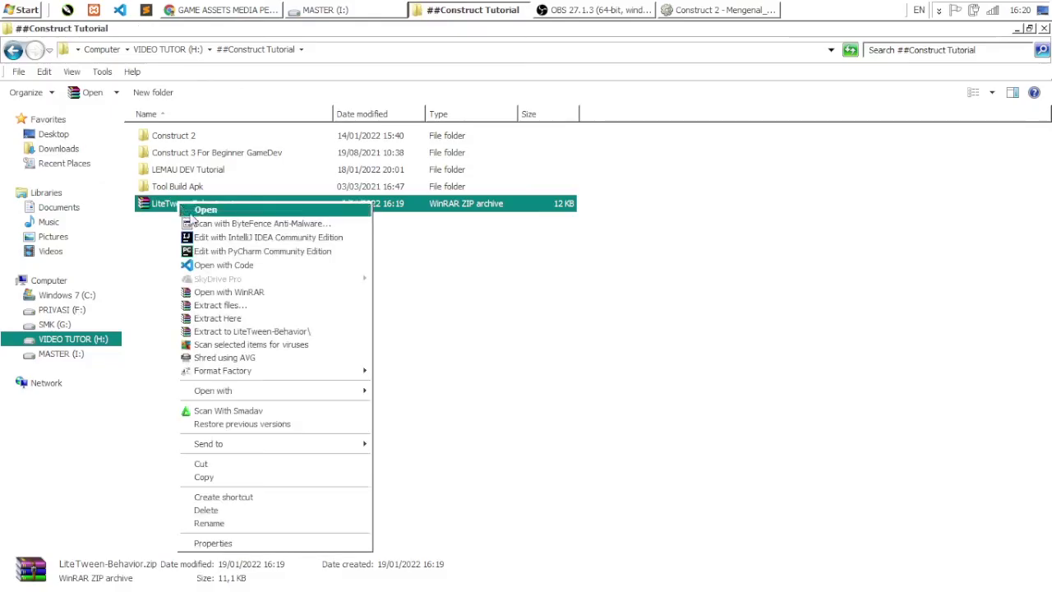
{"action": "left_click", "coordinate": [247, 318]}
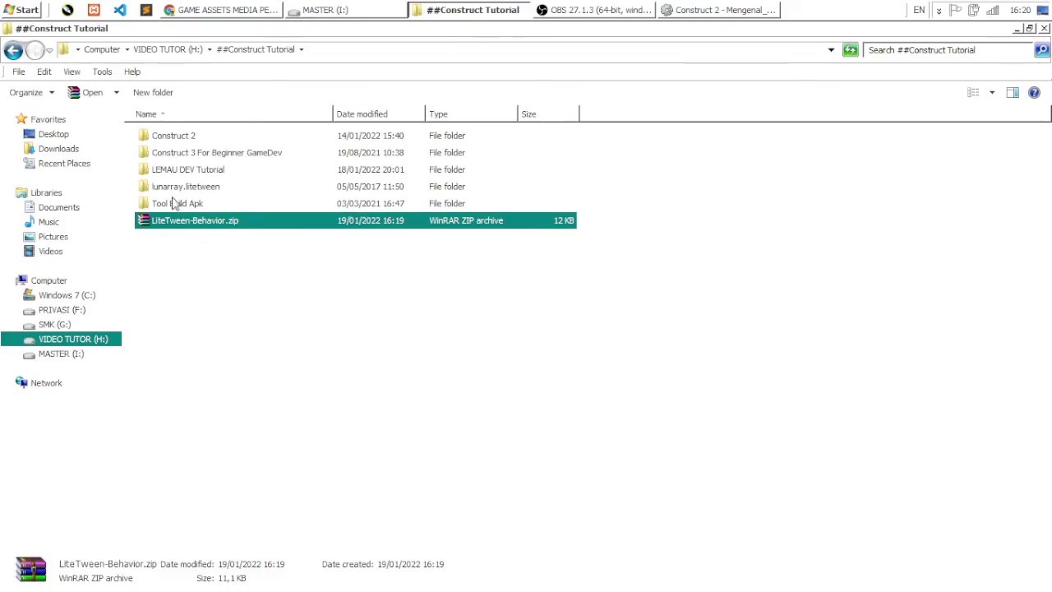
{"action": "left_click", "coordinate": [174, 188]}
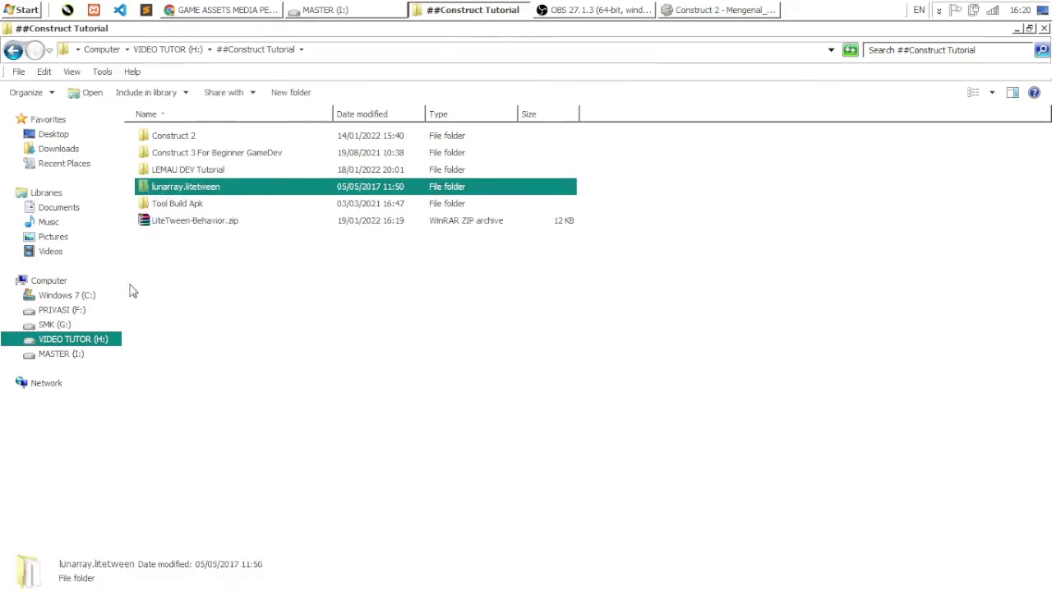
Step: Go to the Windows 7 (C:) drive and open its Program Files folder
{"action": "left_click", "coordinate": [84, 296]}
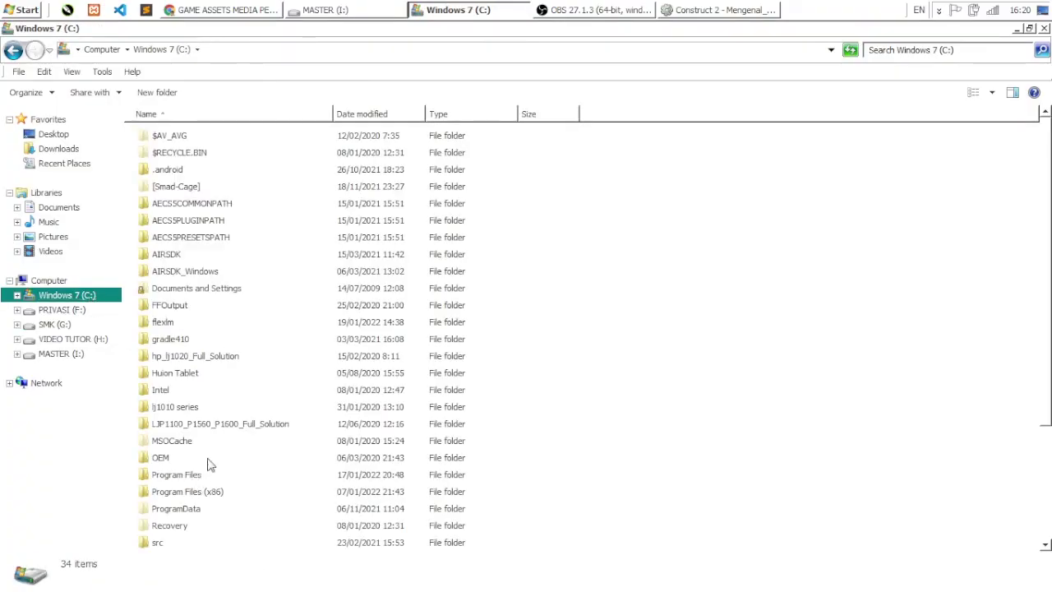
{"action": "left_click", "coordinate": [196, 392]}
{"action": "scroll", "coordinate": [212, 372], "scroll_direction": "down", "scroll_amount": 2}
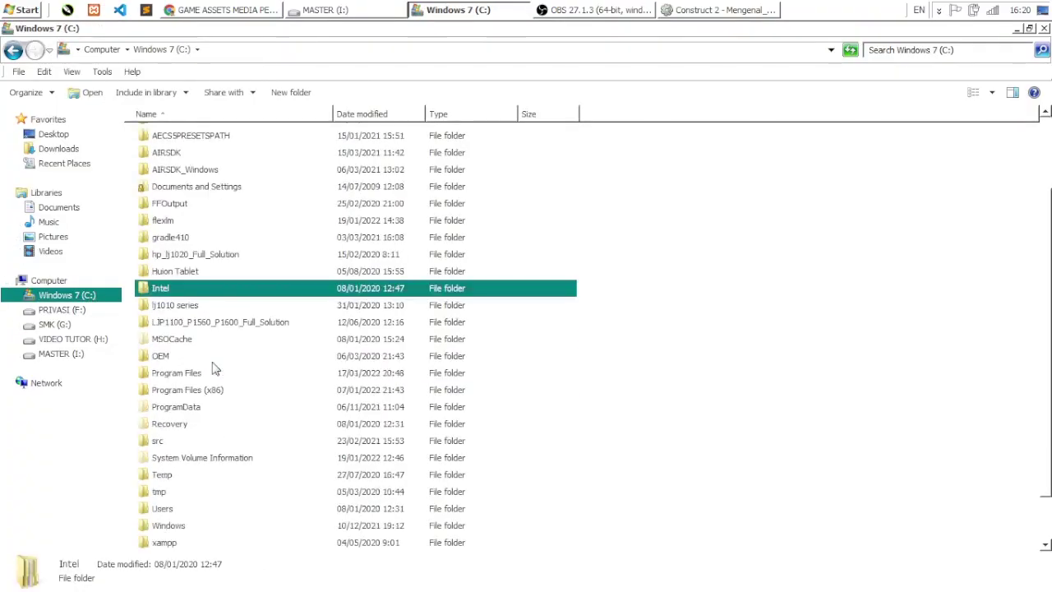
{"action": "scroll", "coordinate": [212, 372], "scroll_direction": "down", "scroll_amount": 1}
{"action": "left_click", "coordinate": [192, 322]}
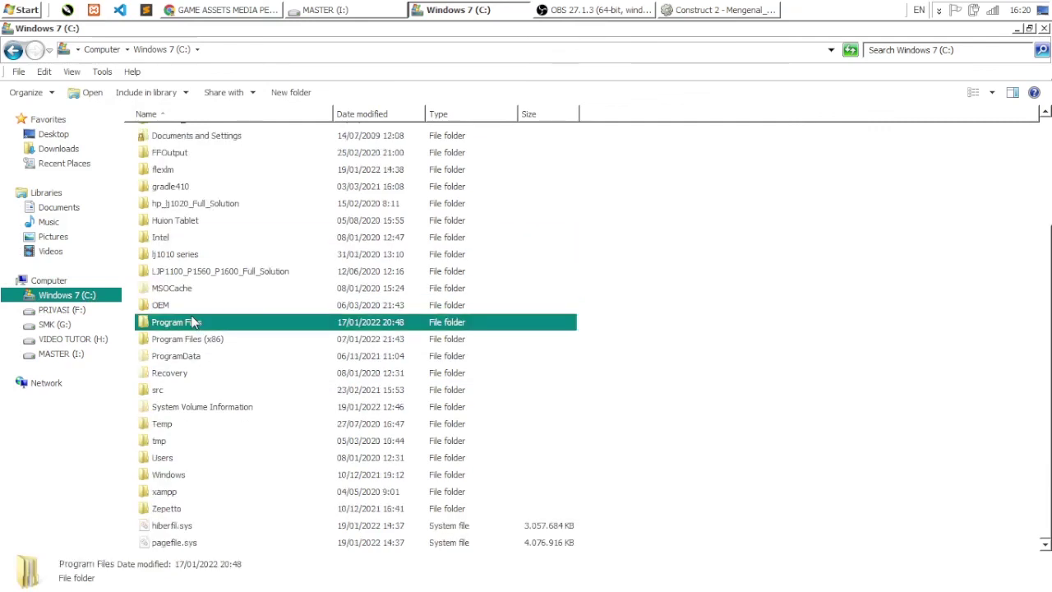
{"action": "double_click", "coordinate": [192, 322]}
Step: Open the plugins folder of the Construct 2 installation, inside exporters and html5
{"action": "left_click", "coordinate": [253, 238]}
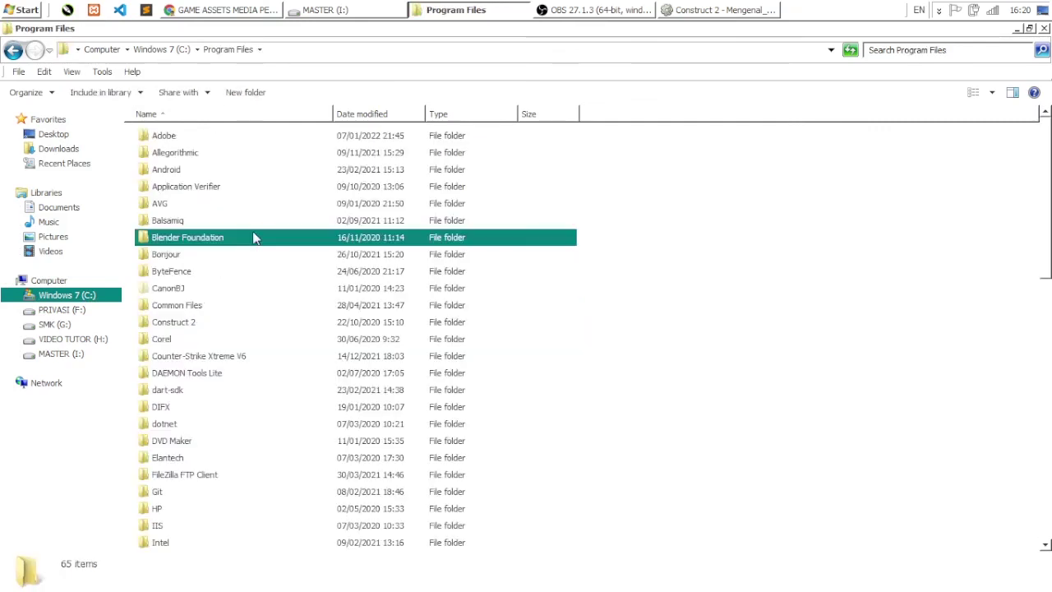
{"action": "left_click", "coordinate": [194, 324]}
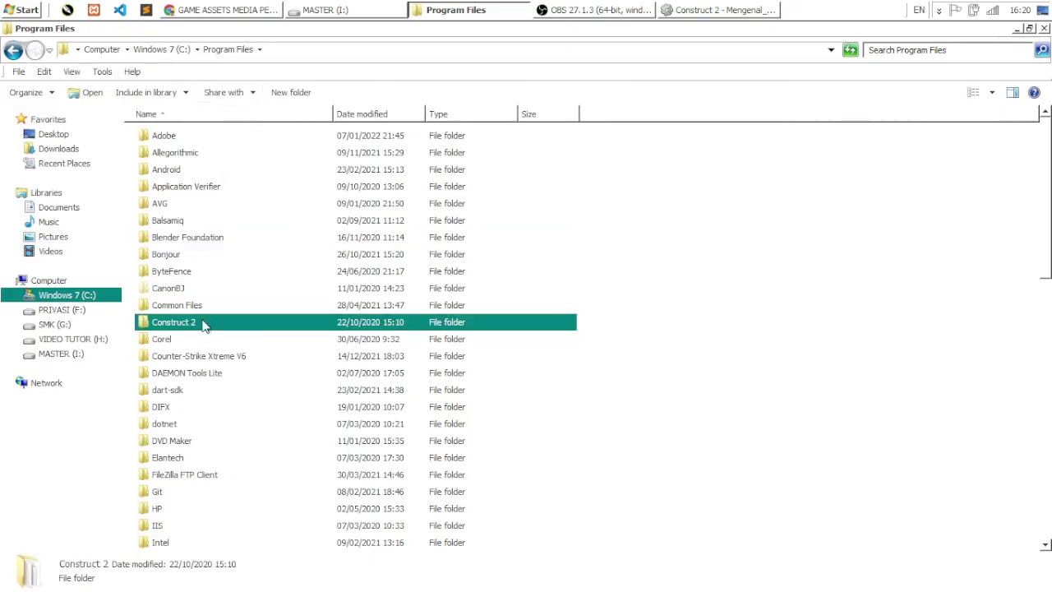
{"action": "double_click", "coordinate": [205, 325]}
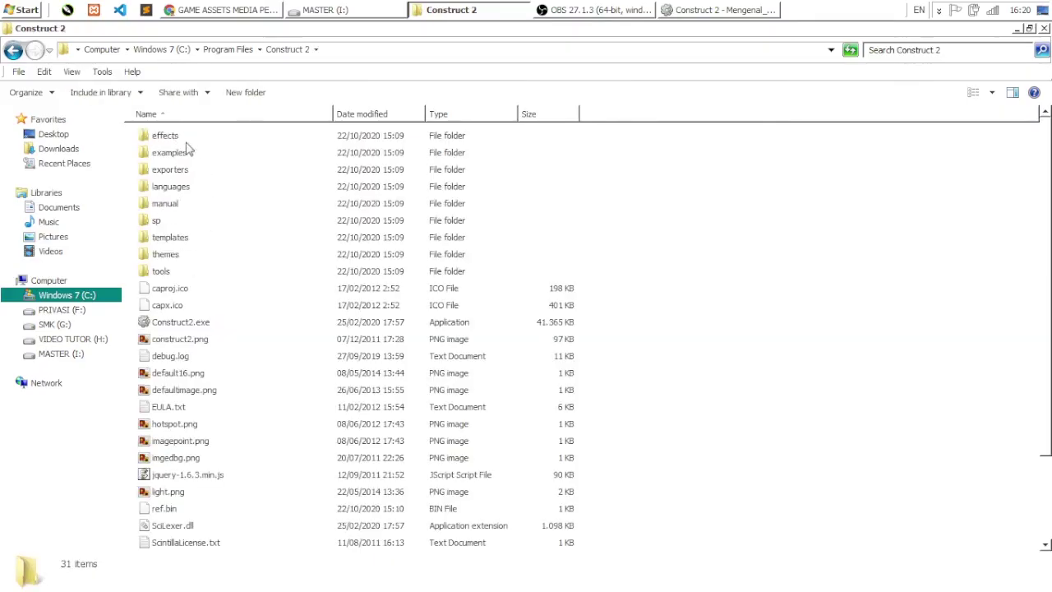
{"action": "double_click", "coordinate": [191, 176]}
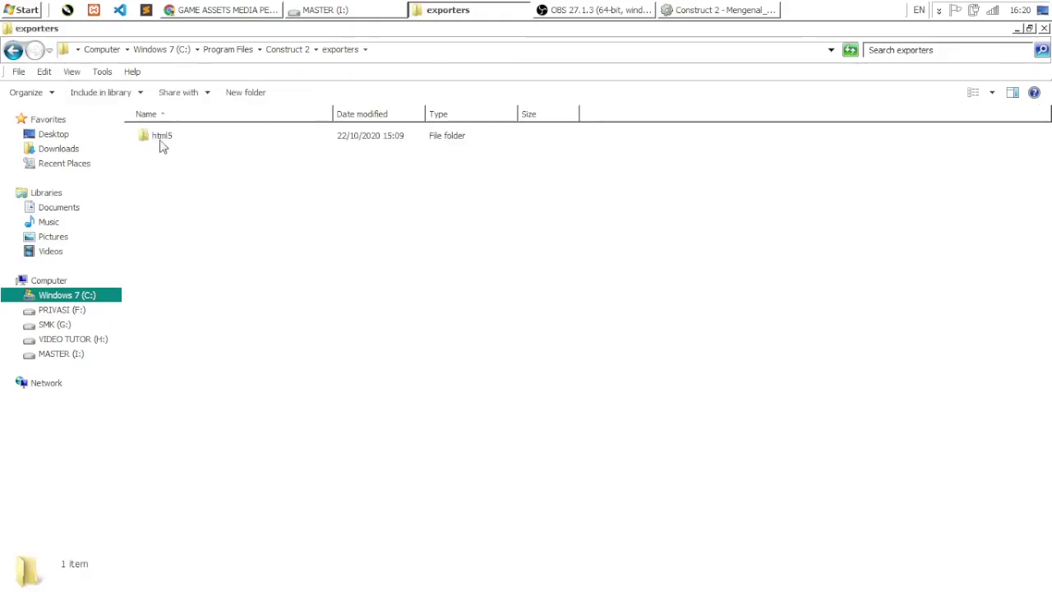
{"action": "left_click", "coordinate": [167, 143]}
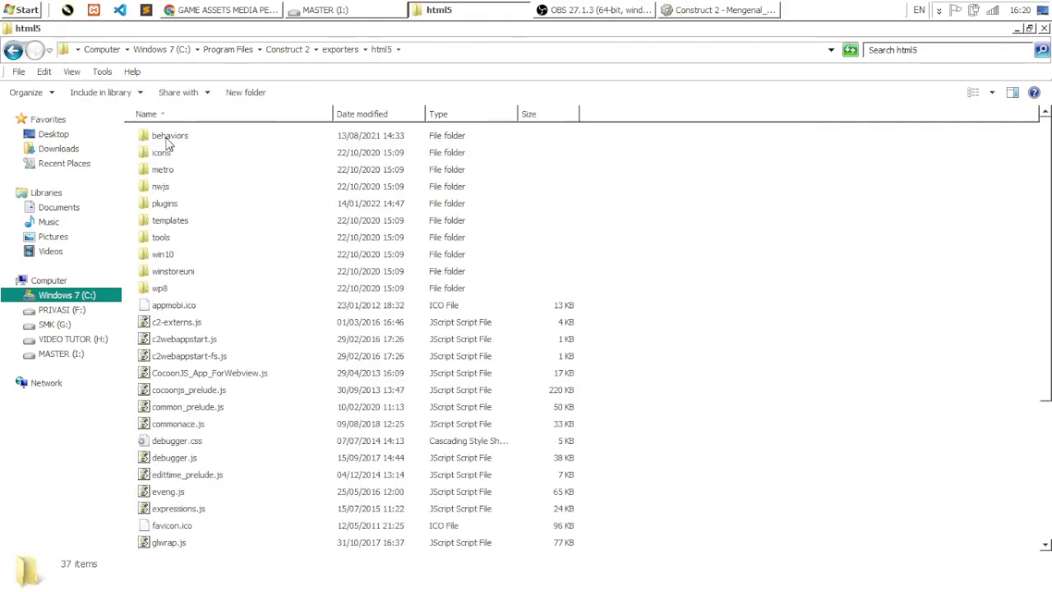
{"action": "double_click", "coordinate": [175, 207]}
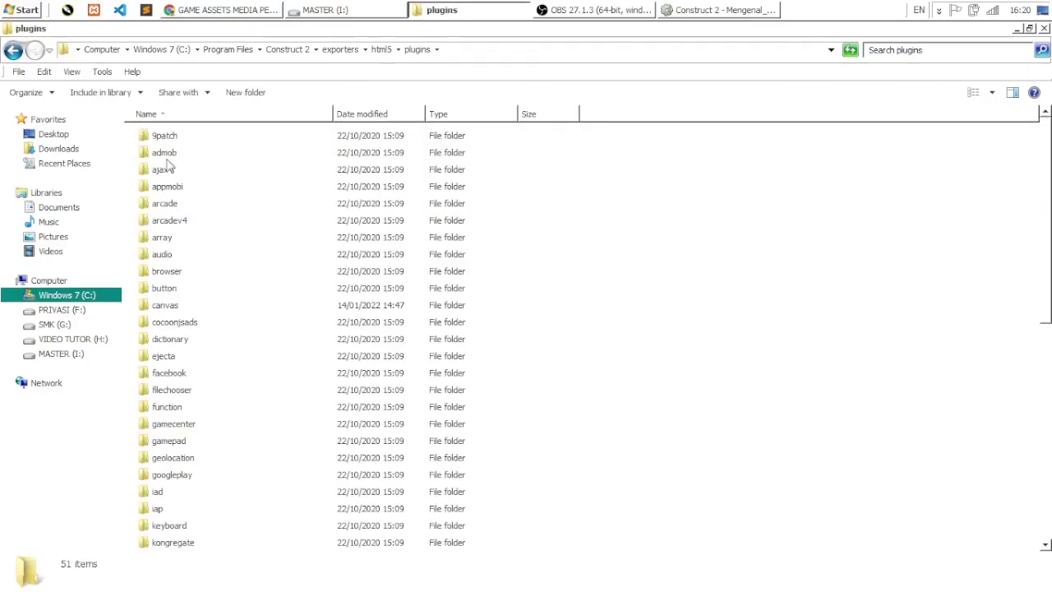
Step: Move the cut lunarray.litetween folder into the Construct 2 plugins folder, granting administrator permission for the transfer
{"action": "left_click", "coordinate": [564, 241]}
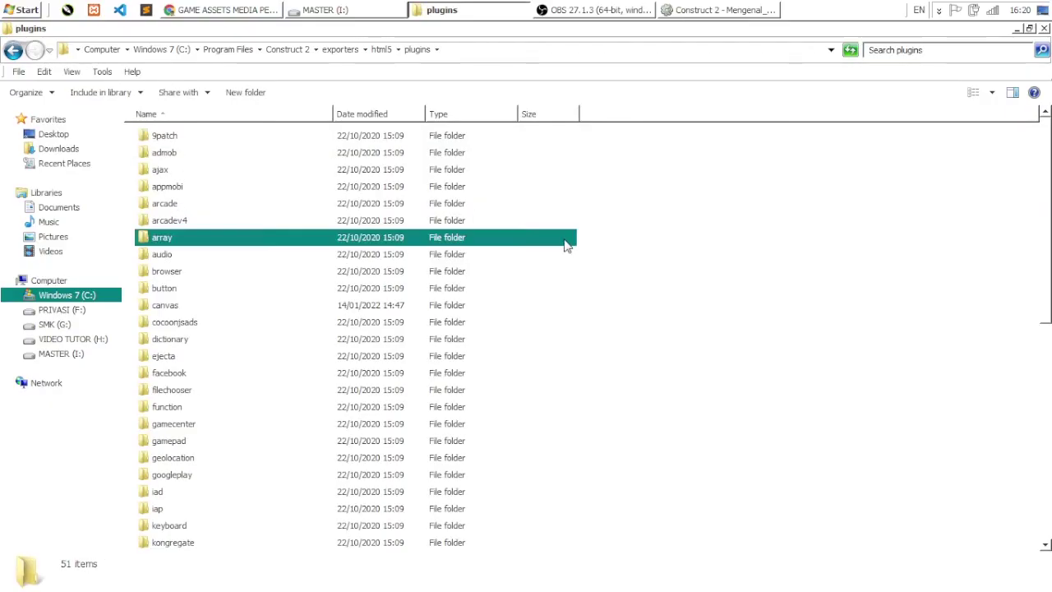
{"action": "left_click", "coordinate": [626, 220]}
{"action": "right_click", "coordinate": [646, 203]}
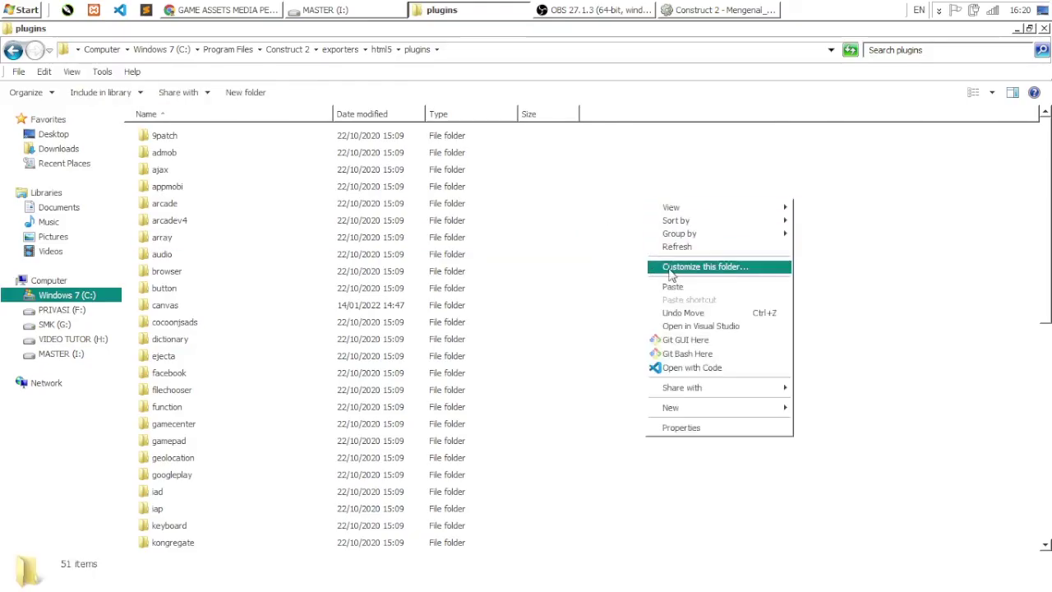
{"action": "left_click", "coordinate": [677, 290]}
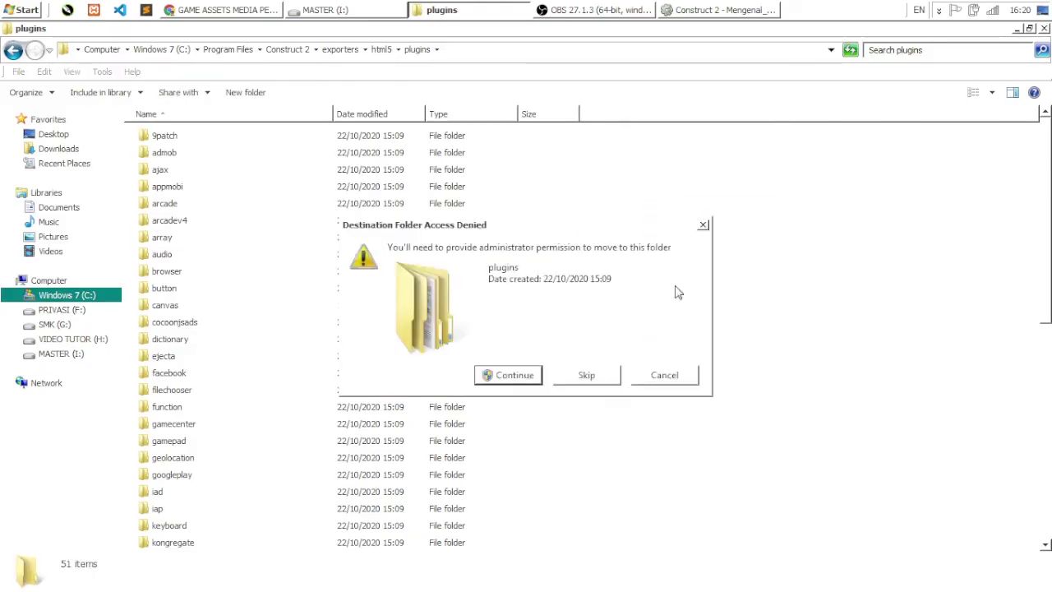
{"action": "left_click", "coordinate": [510, 375]}
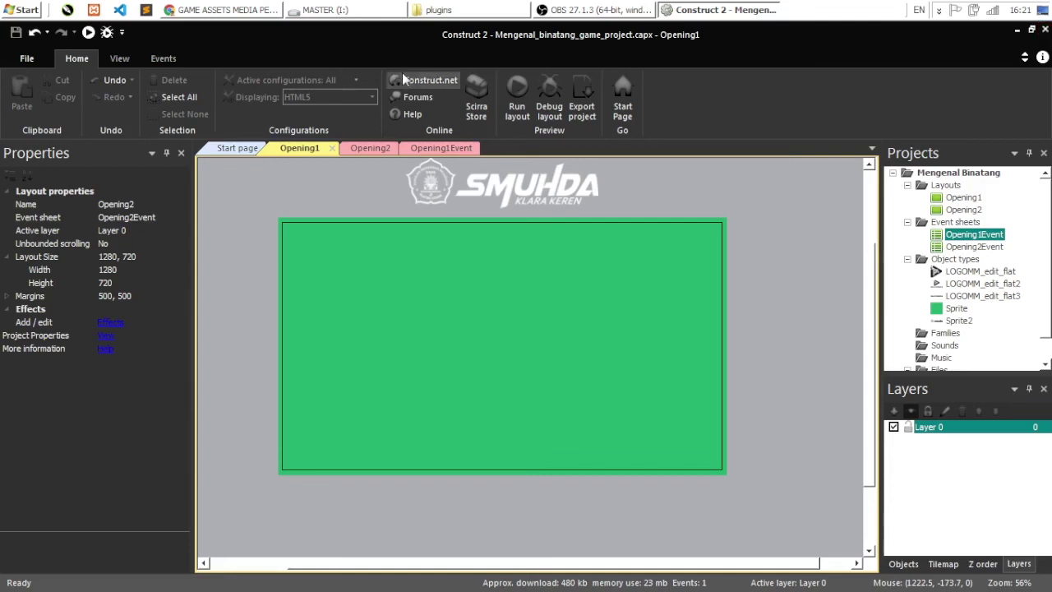
{"action": "right_click", "coordinate": [687, 249]}
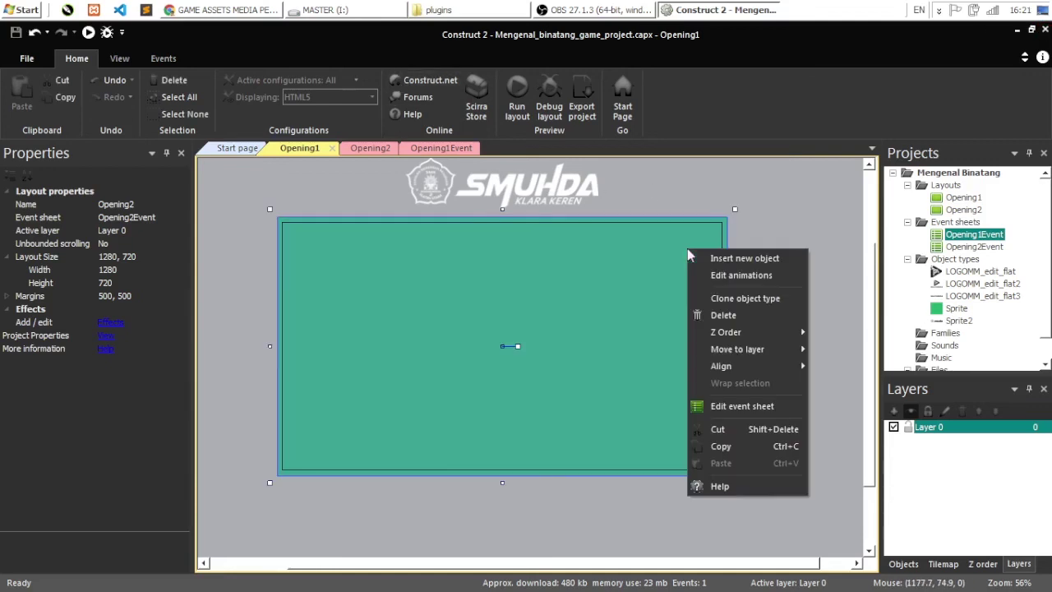
{"action": "left_click", "coordinate": [686, 203]}
{"action": "right_click", "coordinate": [701, 188]}
{"action": "left_click", "coordinate": [239, 205]}
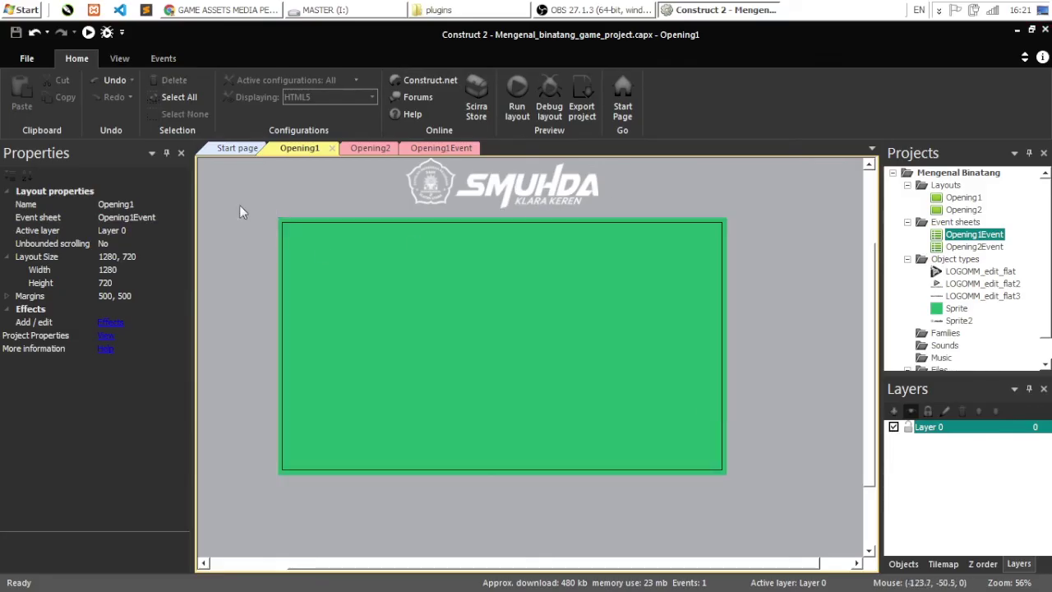
{"action": "left_click", "coordinate": [464, 202]}
Step: Look up LiteTween among the behaviors available for the green background sprite in Opening1, then close the dialogs without adding it
{"action": "left_click", "coordinate": [330, 305]}
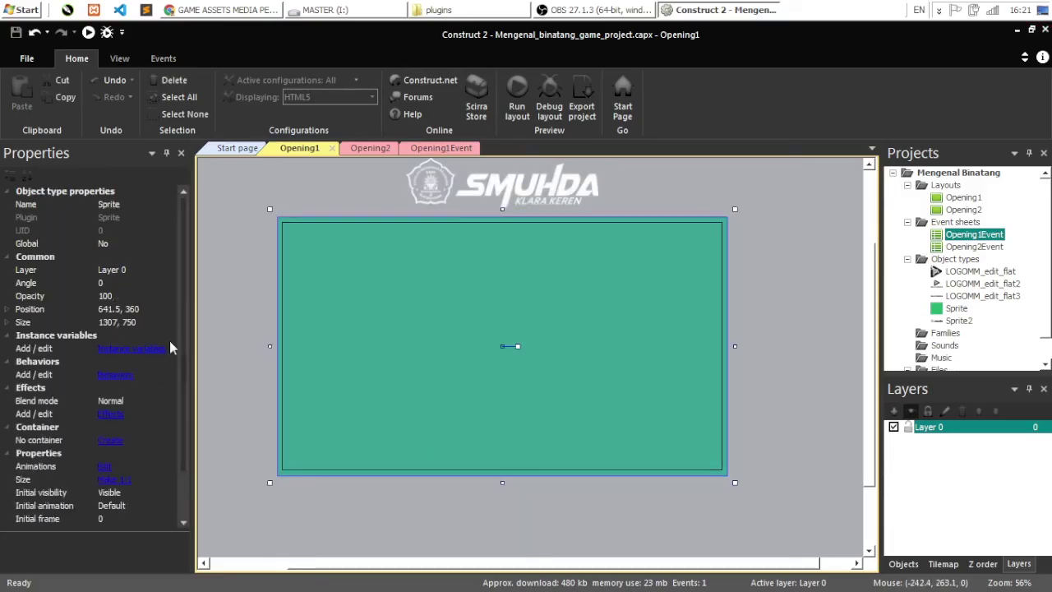
{"action": "left_click", "coordinate": [127, 376]}
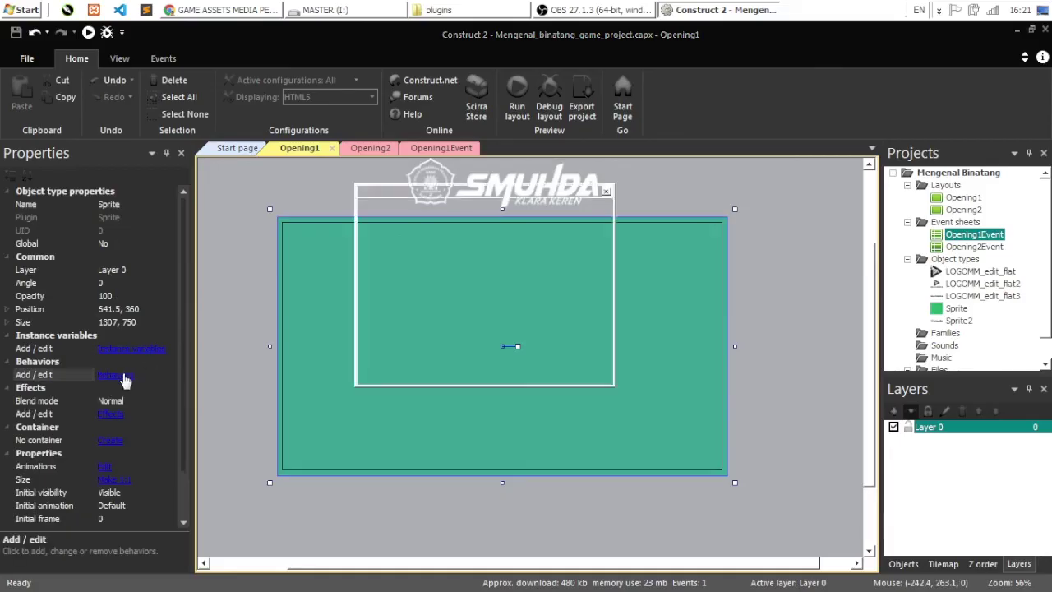
{"action": "left_click", "coordinate": [378, 210]}
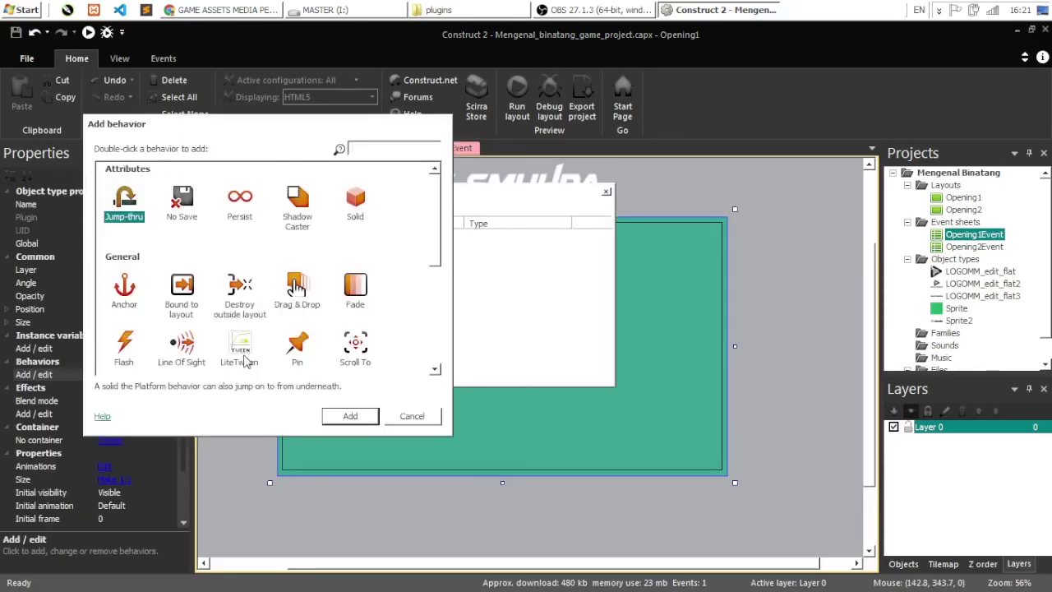
{"action": "left_click", "coordinate": [246, 355]}
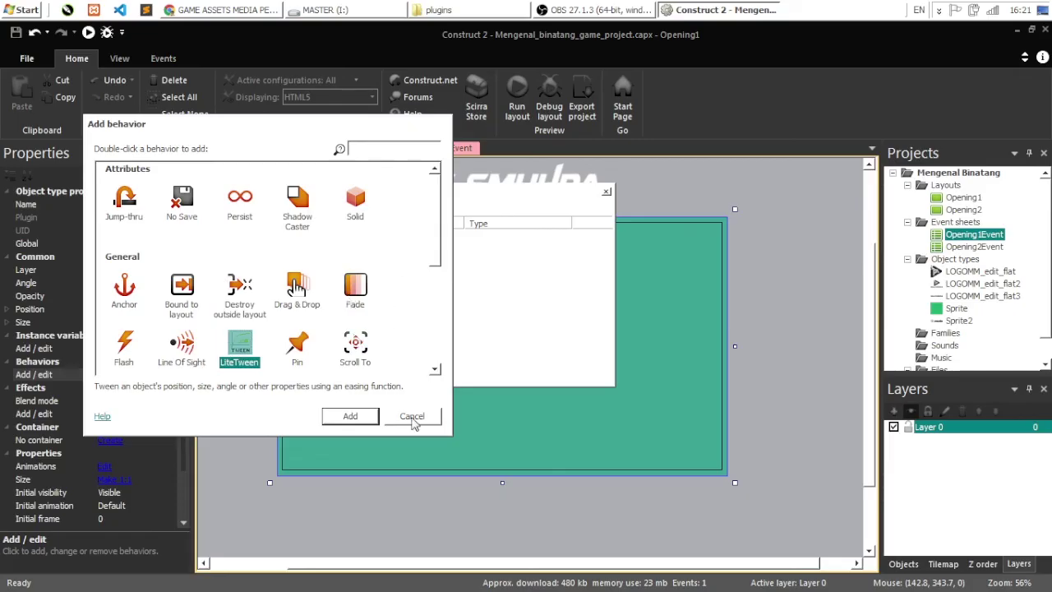
{"action": "left_click", "coordinate": [412, 416]}
{"action": "left_click", "coordinate": [606, 192]}
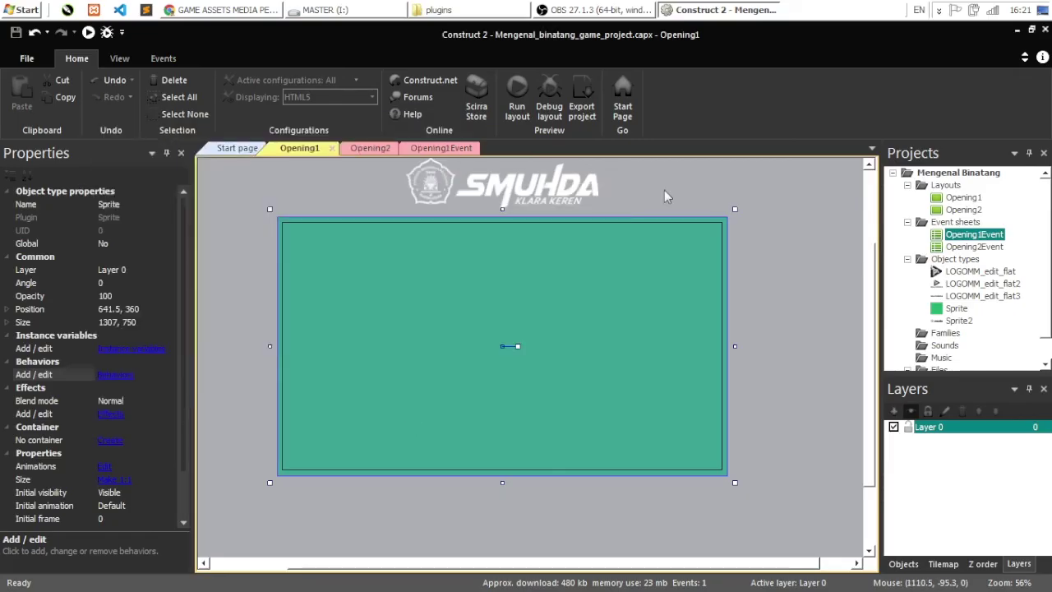
{"action": "left_click", "coordinate": [665, 193]}
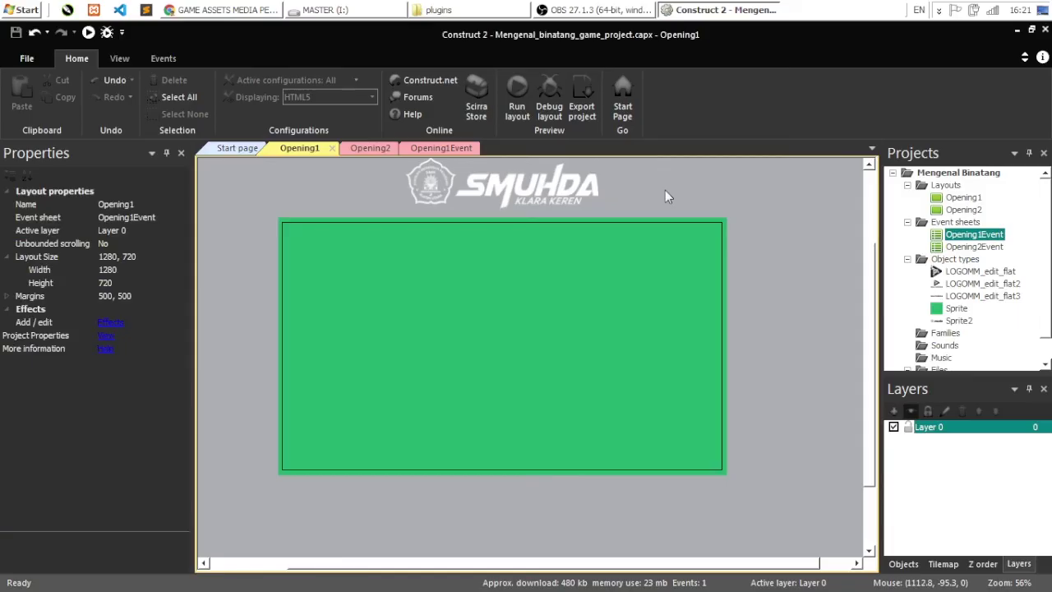